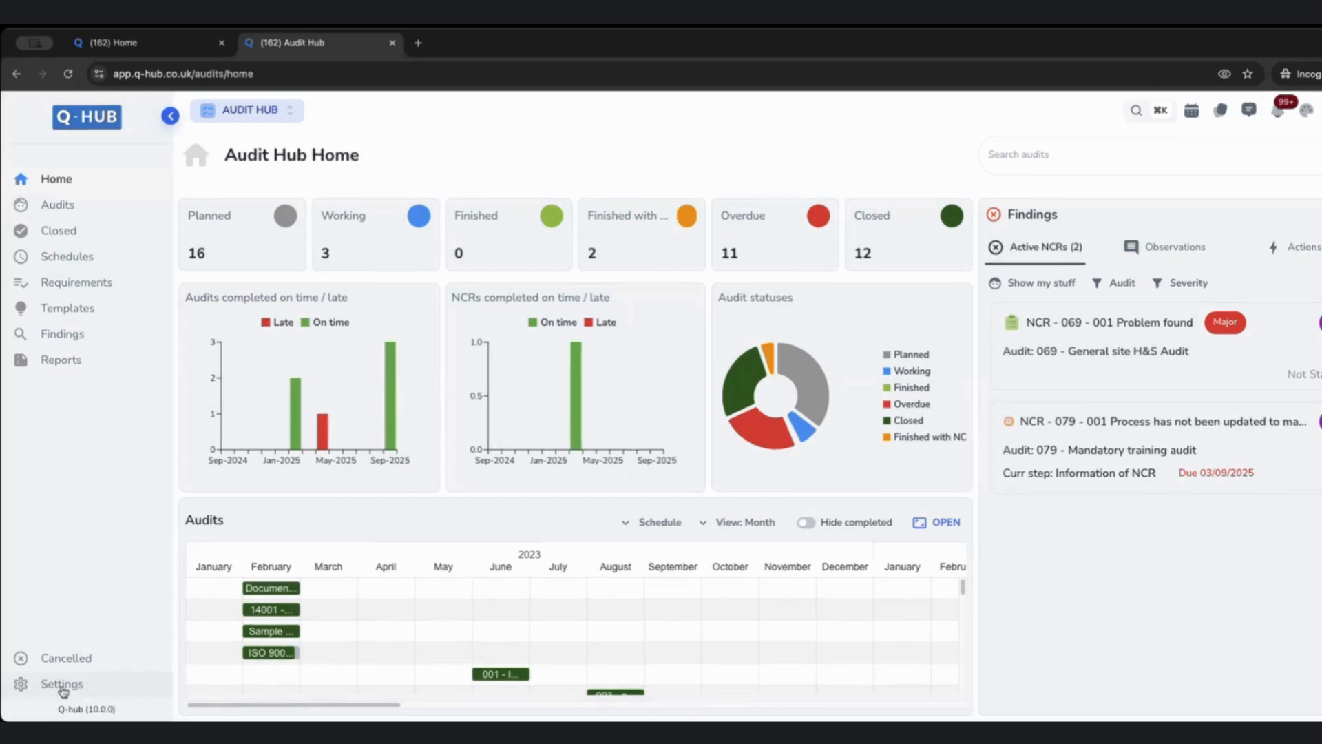
Step: Open the Audit Hub settings and examine the NCR task templates, NCR processes and NCR forms sections
{"action": "left_click", "coordinate": [25, 691]}
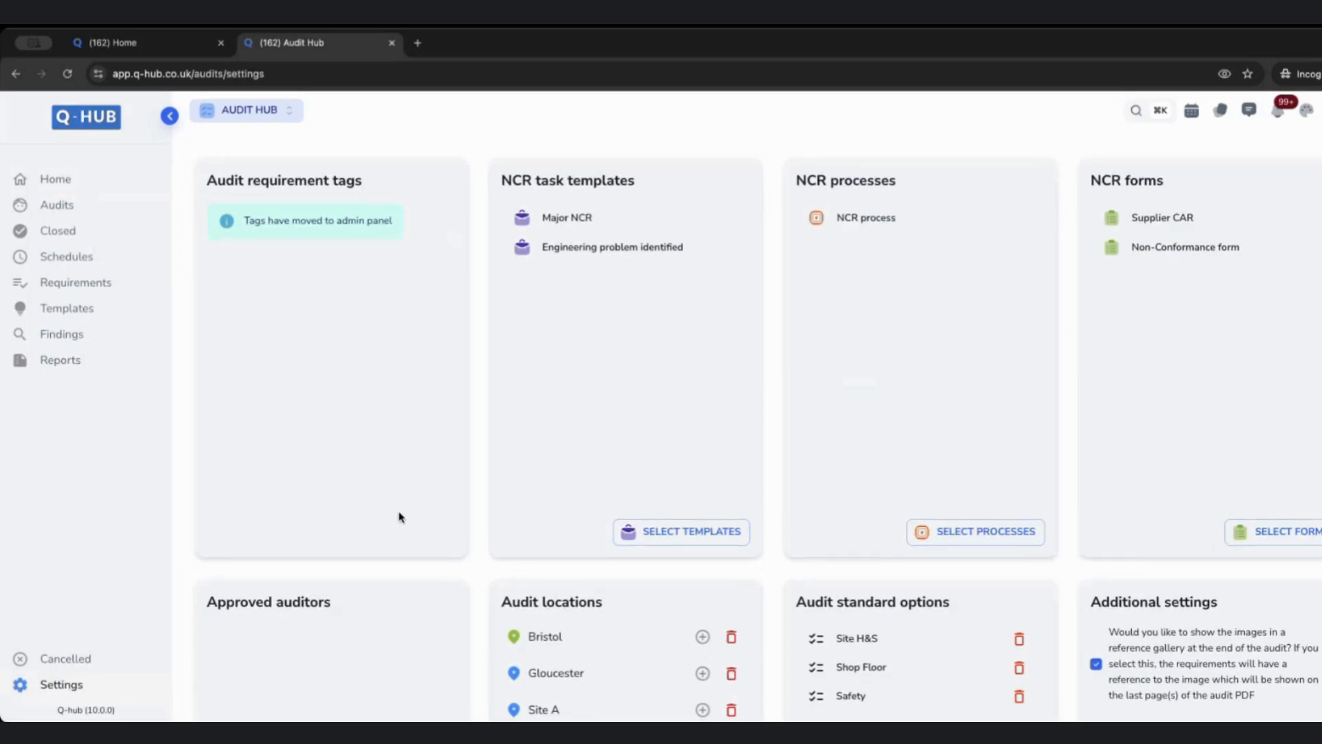
{"action": "left_click_drag", "start_coordinate": [521, 183], "coordinate": [651, 183]}
{"action": "left_click_drag", "start_coordinate": [817, 183], "coordinate": [881, 183]}
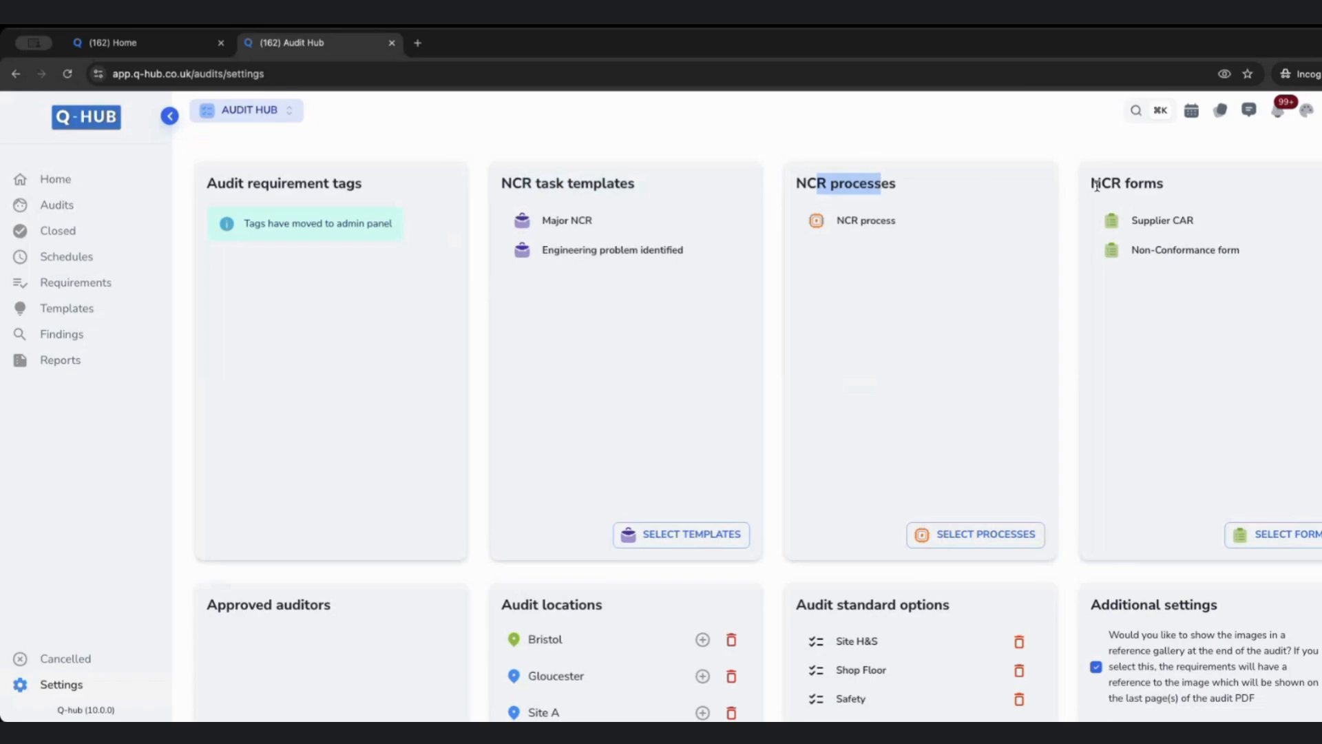
{"action": "left_click_drag", "start_coordinate": [1101, 184], "coordinate": [1145, 184]}
{"action": "left_click_drag", "start_coordinate": [521, 183], "coordinate": [635, 184]}
{"action": "left_click_drag", "start_coordinate": [808, 184], "coordinate": [895, 183]}
{"action": "left_click_drag", "start_coordinate": [1104, 180], "coordinate": [1165, 184]}
{"action": "left_click", "coordinate": [1281, 296]}
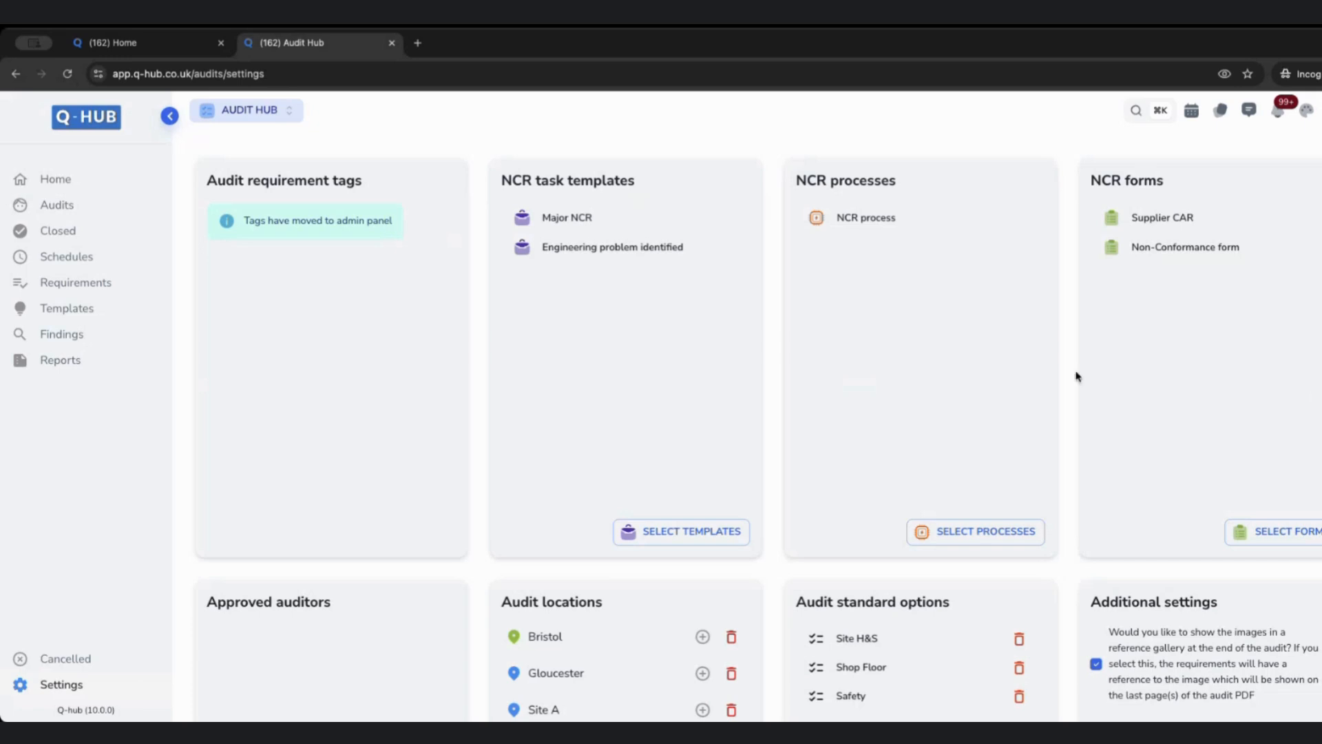
Step: View the task templates that can be picked for creating NCRs, leaving the selection as it is
{"action": "left_click", "coordinate": [668, 531]}
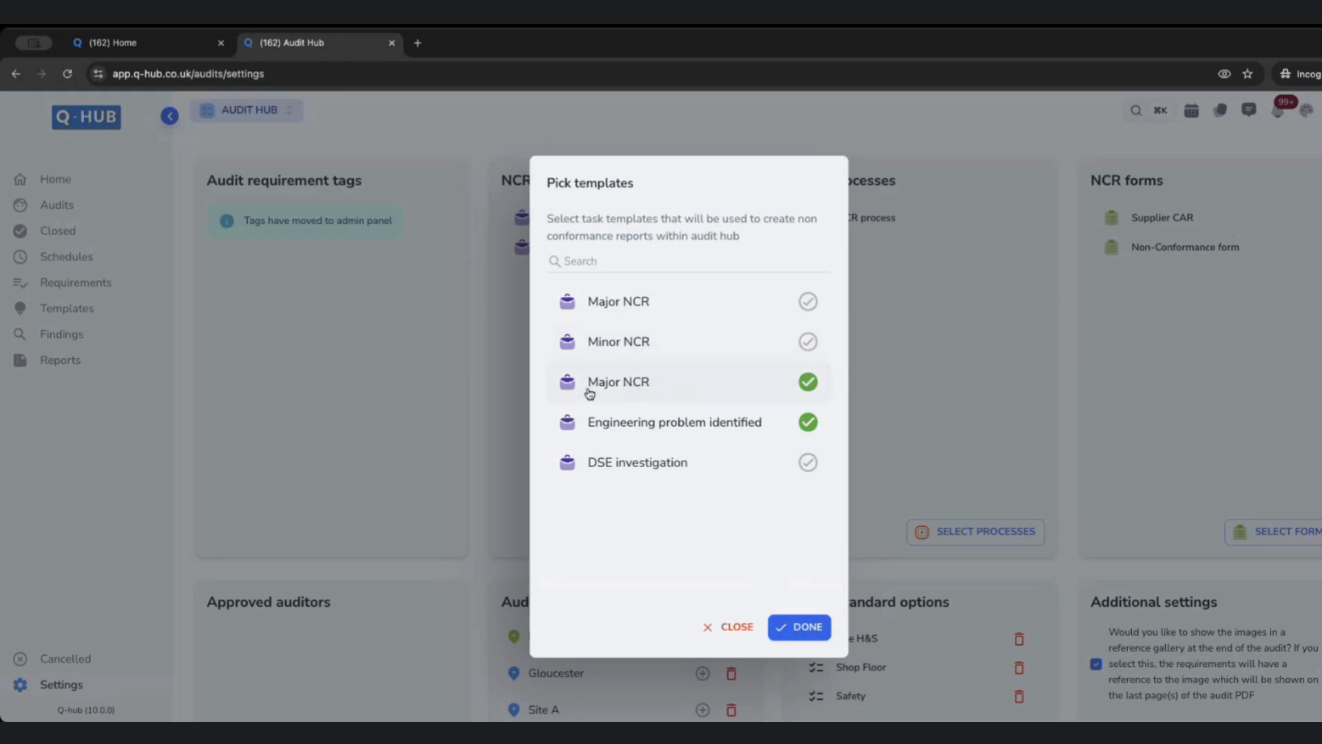
{"action": "left_click", "coordinate": [481, 405]}
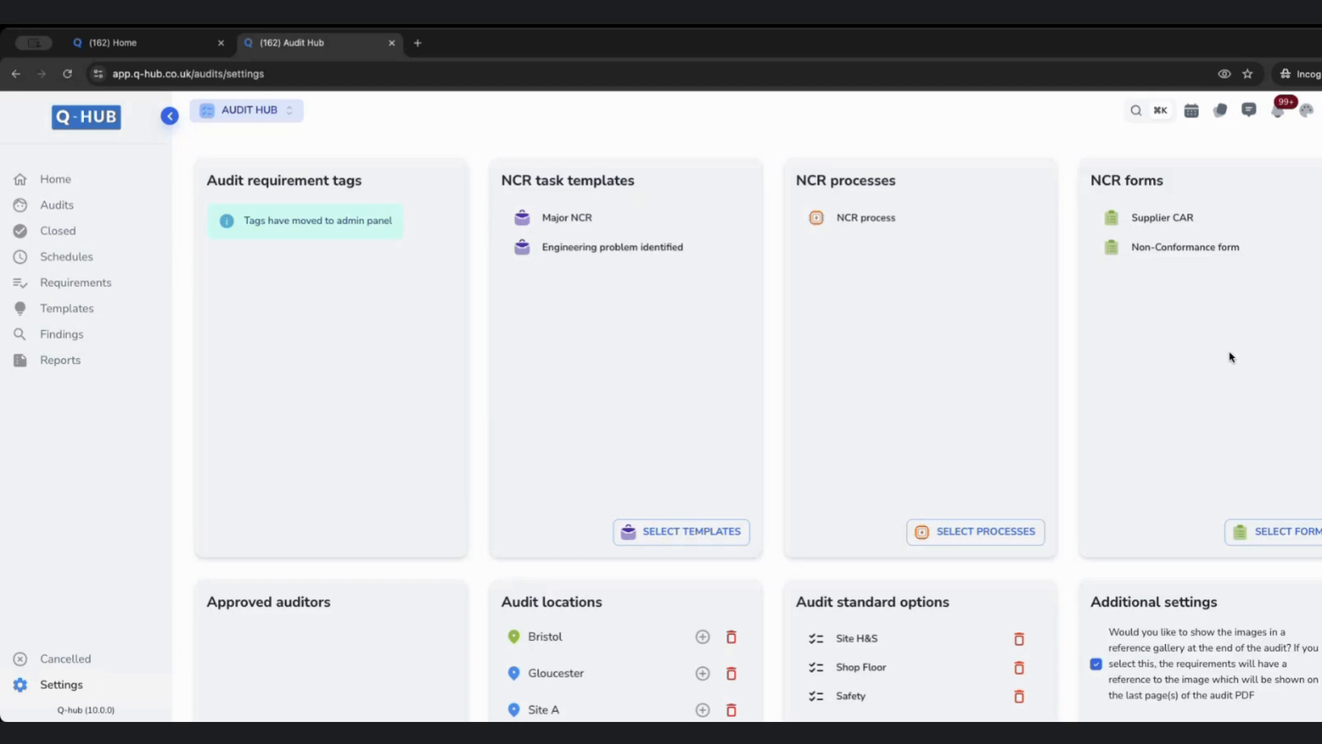
Step: Look through the forms available for creating NCRs and check which ones are selected, leaving the selection as it is
{"action": "left_click_drag", "start_coordinate": [1091, 178], "coordinate": [1144, 177]}
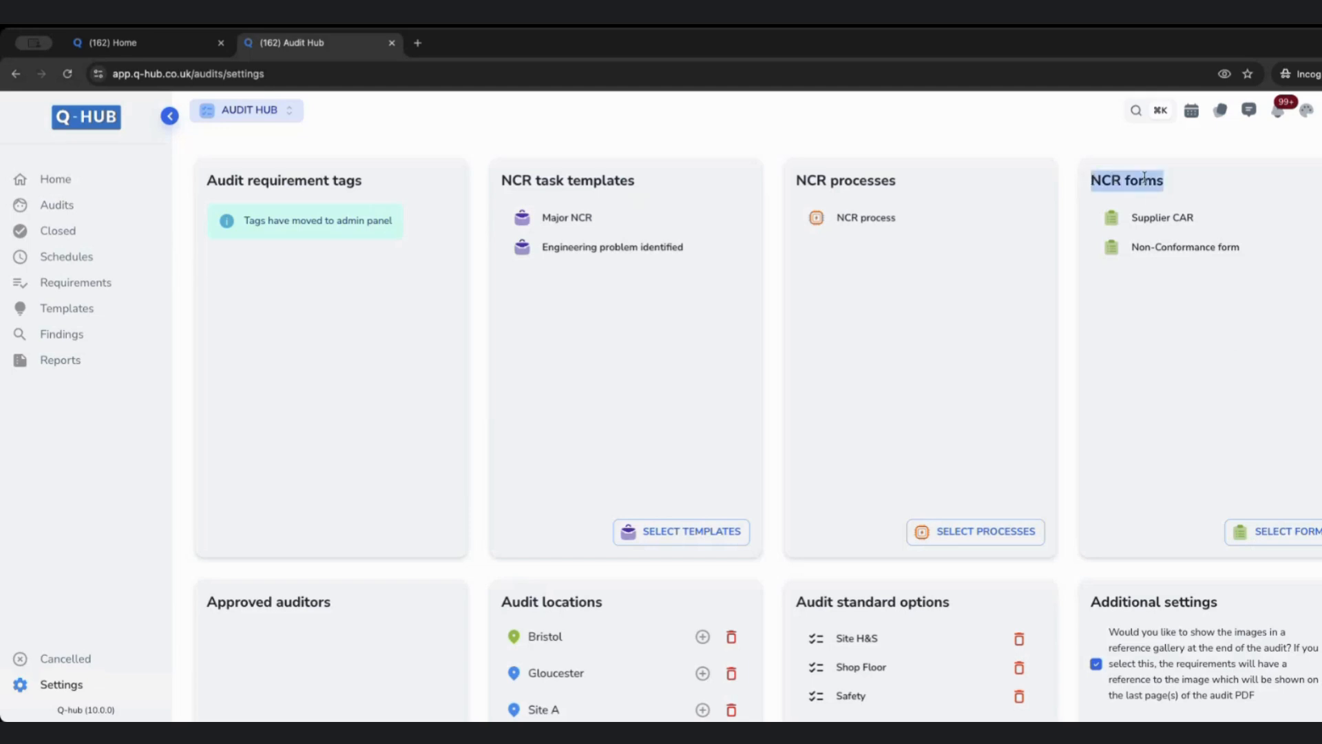
{"action": "left_click", "coordinate": [1145, 178]}
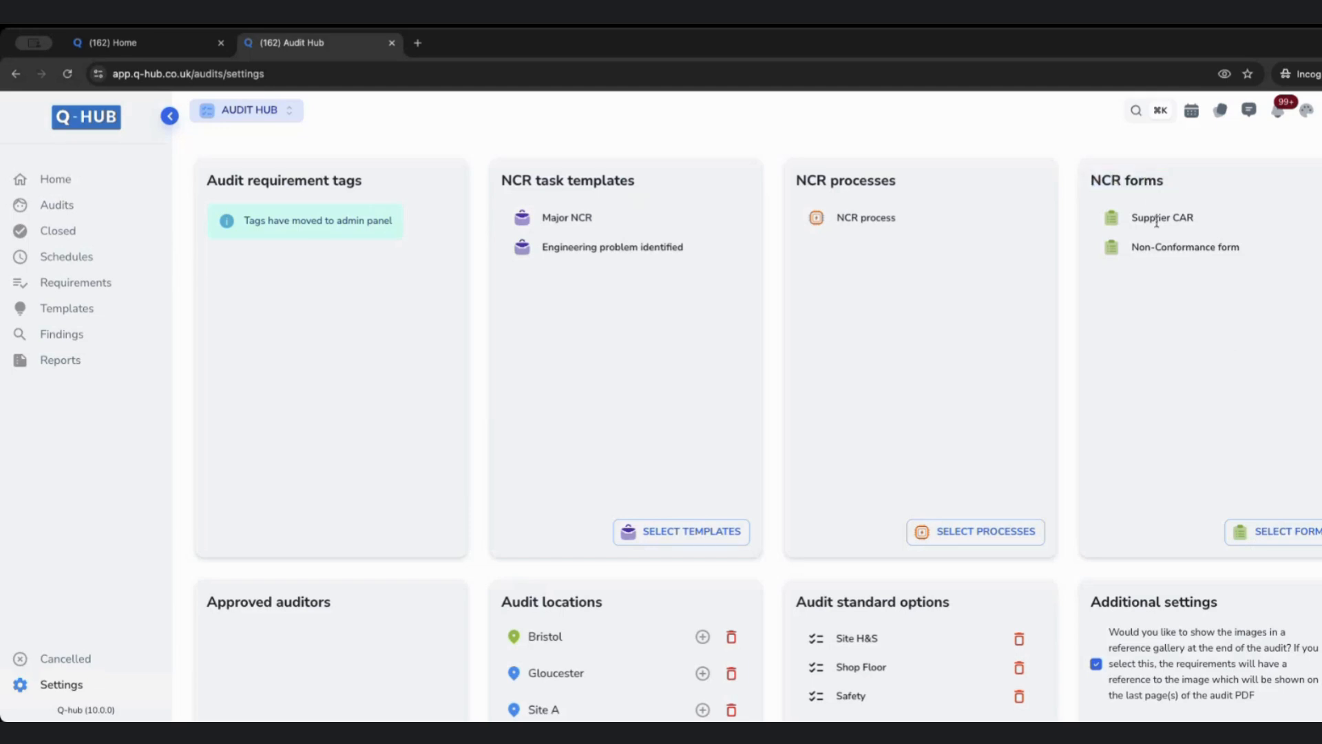
{"action": "left_click", "coordinate": [1284, 534]}
{"action": "scroll", "coordinate": [668, 482], "scroll_direction": "down", "scroll_amount": 2}
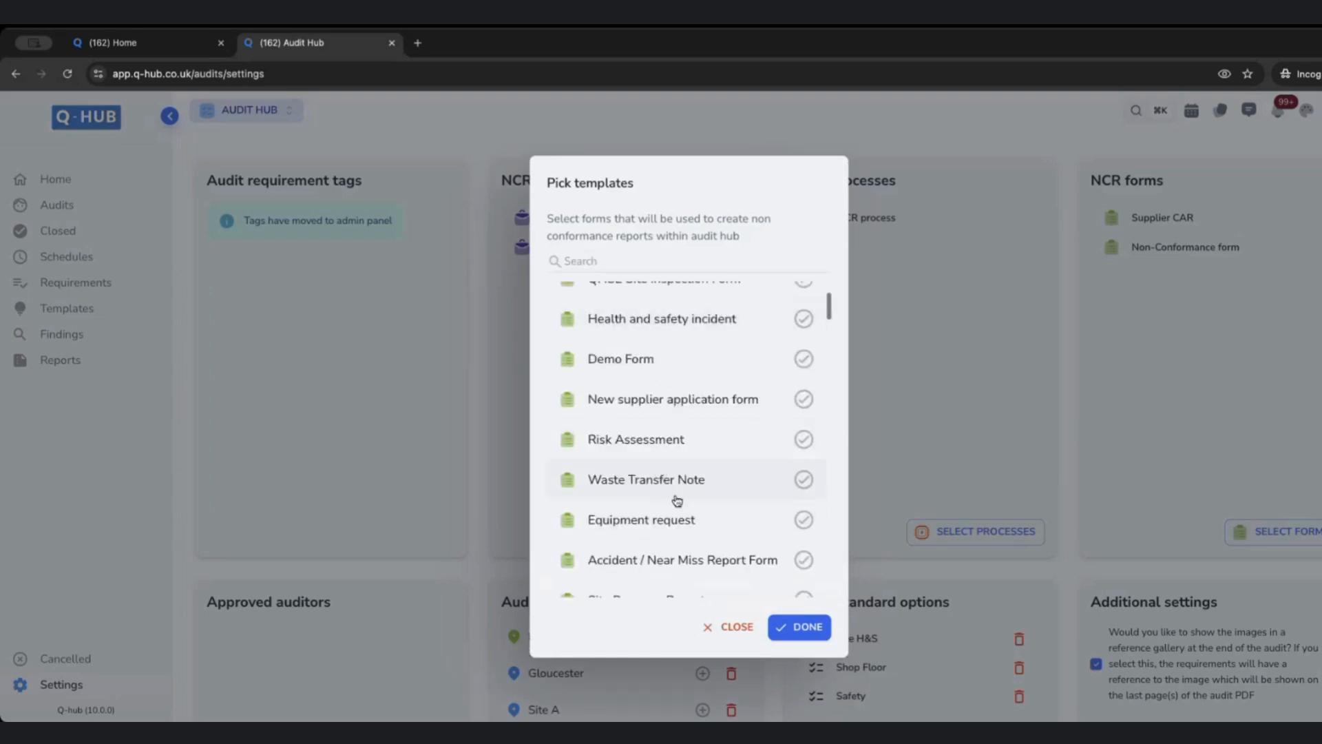
{"action": "scroll", "coordinate": [676, 440], "scroll_direction": "down", "scroll_amount": 5}
{"action": "scroll", "coordinate": [720, 458], "scroll_direction": "down", "scroll_amount": 1}
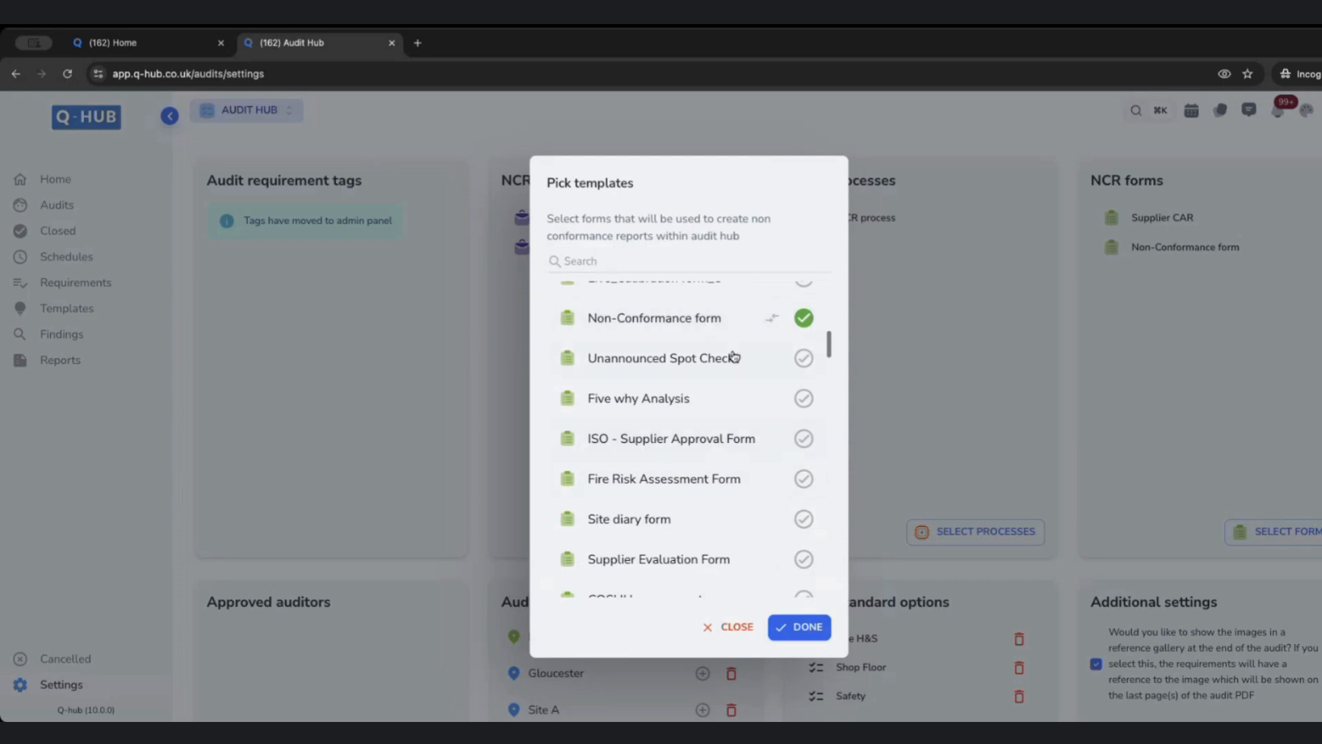
{"action": "scroll", "coordinate": [789, 454], "scroll_direction": "down", "scroll_amount": 5}
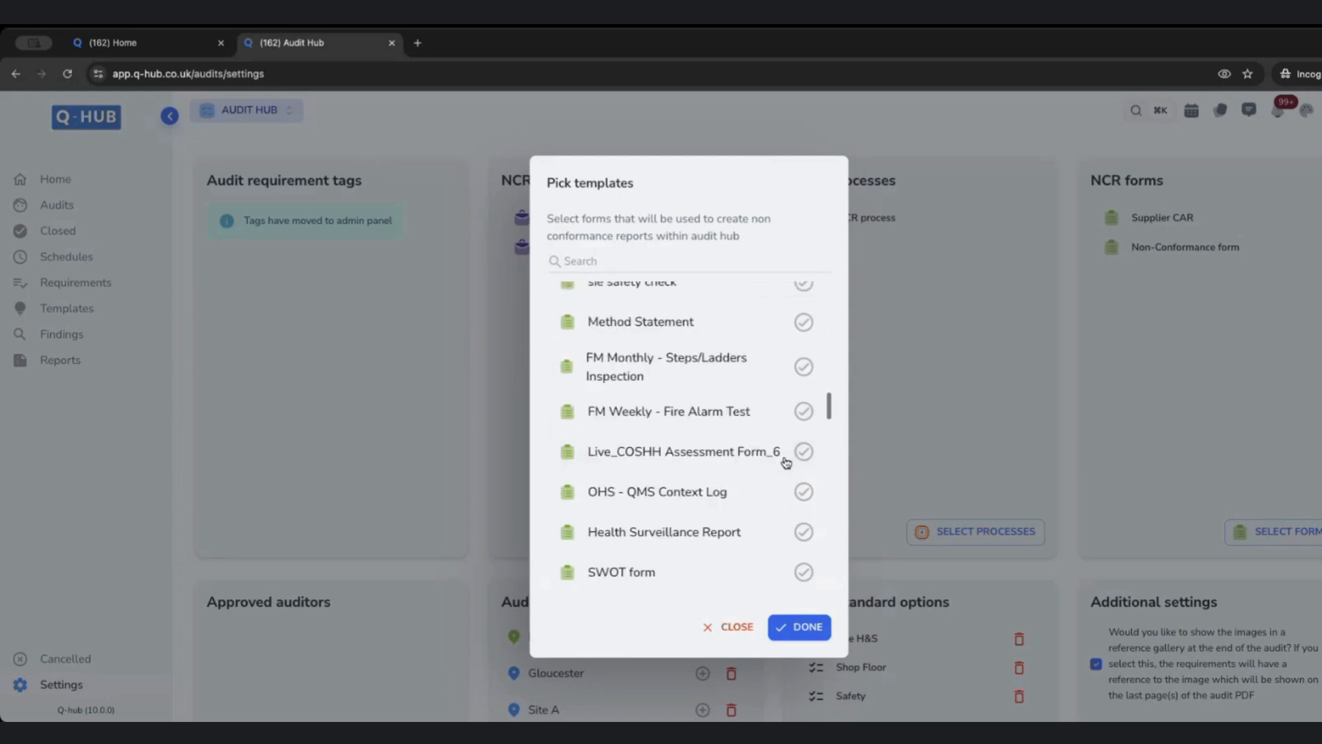
{"action": "scroll", "coordinate": [787, 463], "scroll_direction": "down", "scroll_amount": 3}
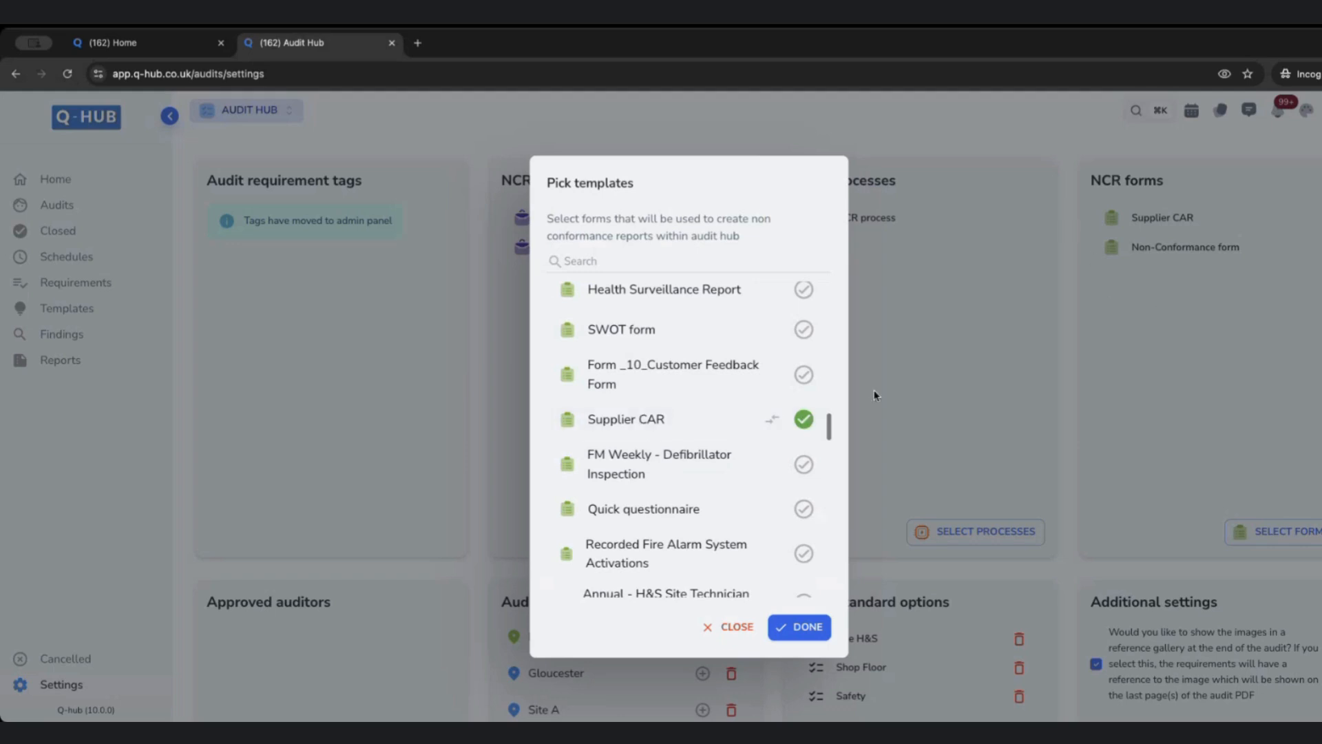
{"action": "left_click", "coordinate": [734, 631]}
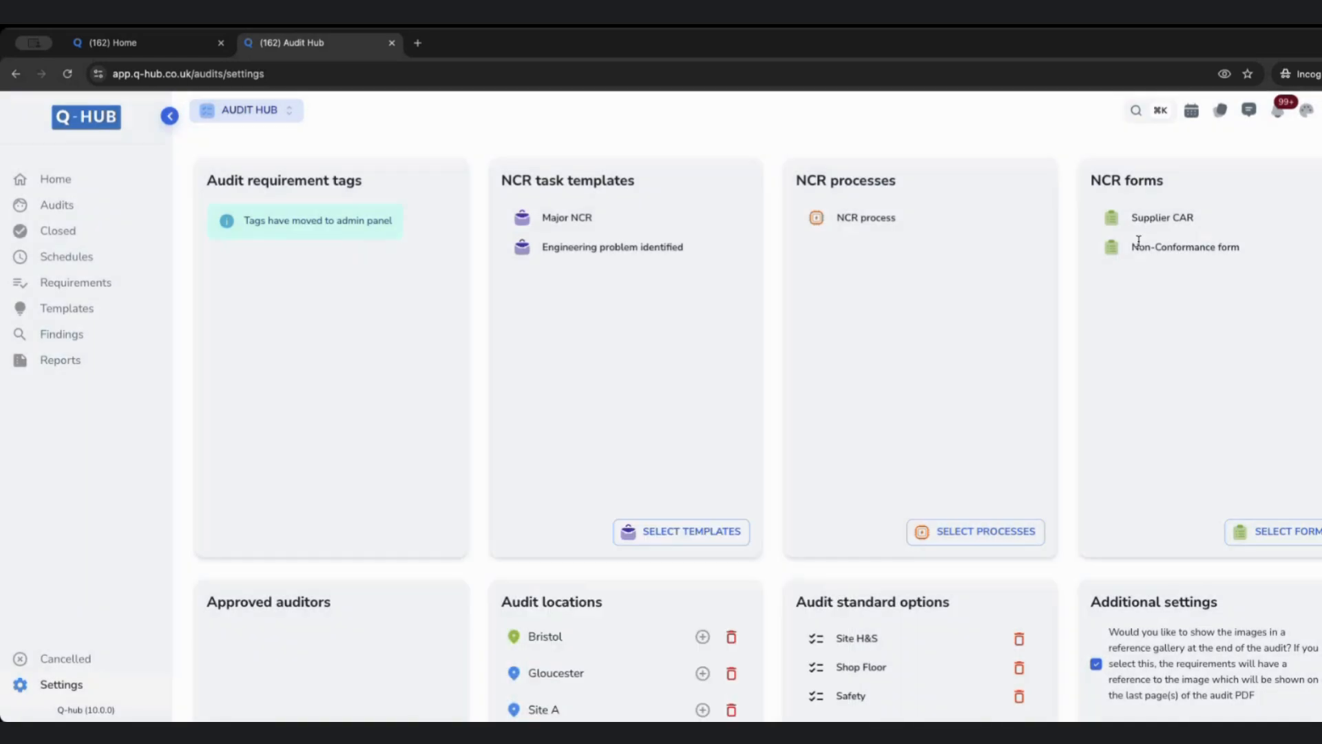
Step: Review the chosen Non-Conformance form alongside the configured NCR task templates and processes
{"action": "left_click_drag", "start_coordinate": [1133, 246], "coordinate": [1274, 250]}
{"action": "left_click", "coordinate": [1248, 379]}
{"action": "scroll", "coordinate": [1248, 379], "scroll_direction": "down", "scroll_amount": 2}
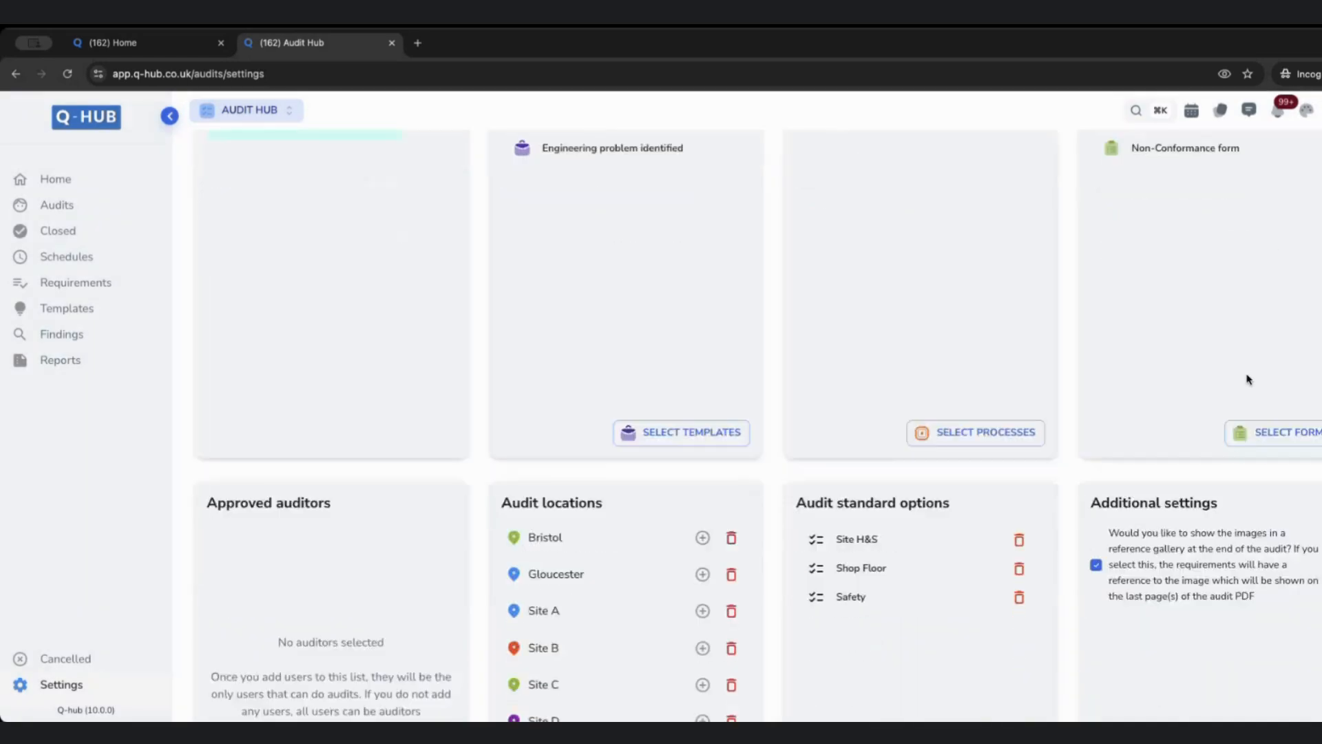
{"action": "scroll", "coordinate": [1248, 379], "scroll_direction": "up", "scroll_amount": 2}
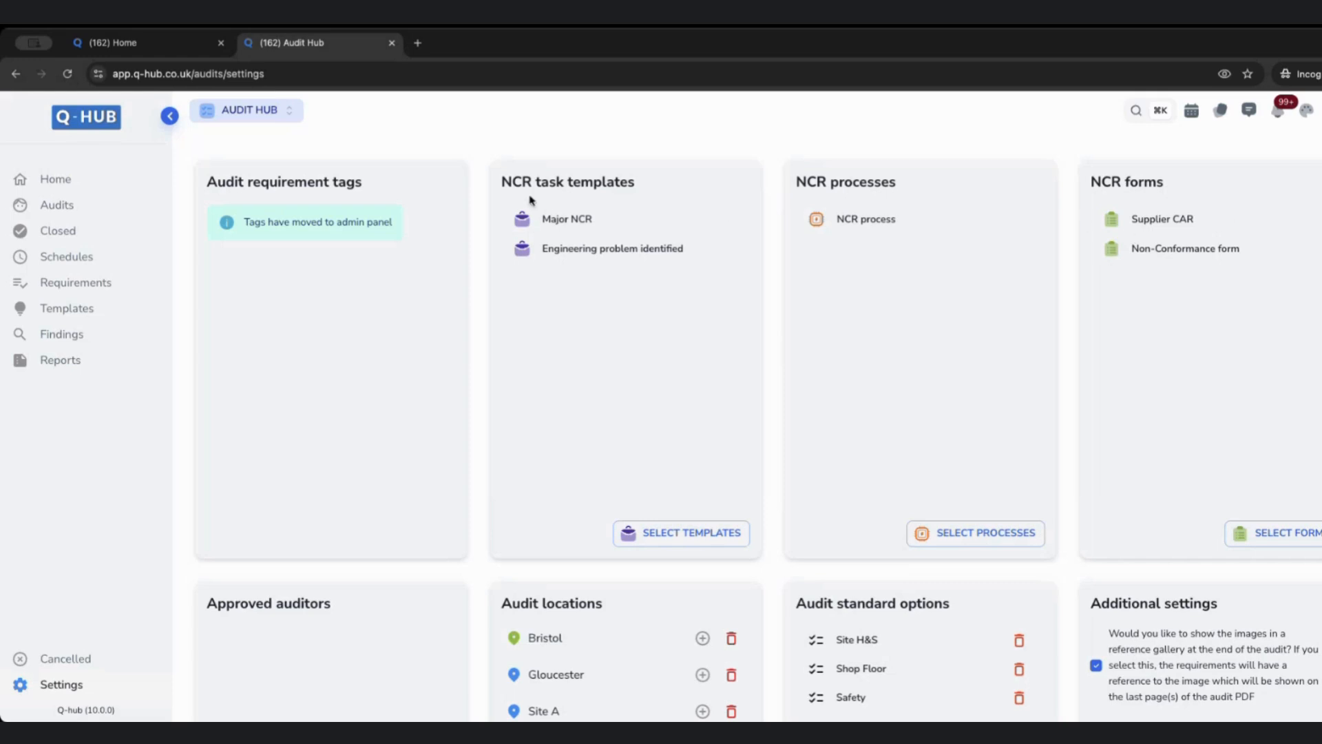
{"action": "left_click_drag", "start_coordinate": [521, 183], "coordinate": [625, 181]}
{"action": "left_click_drag", "start_coordinate": [808, 183], "coordinate": [896, 182]}
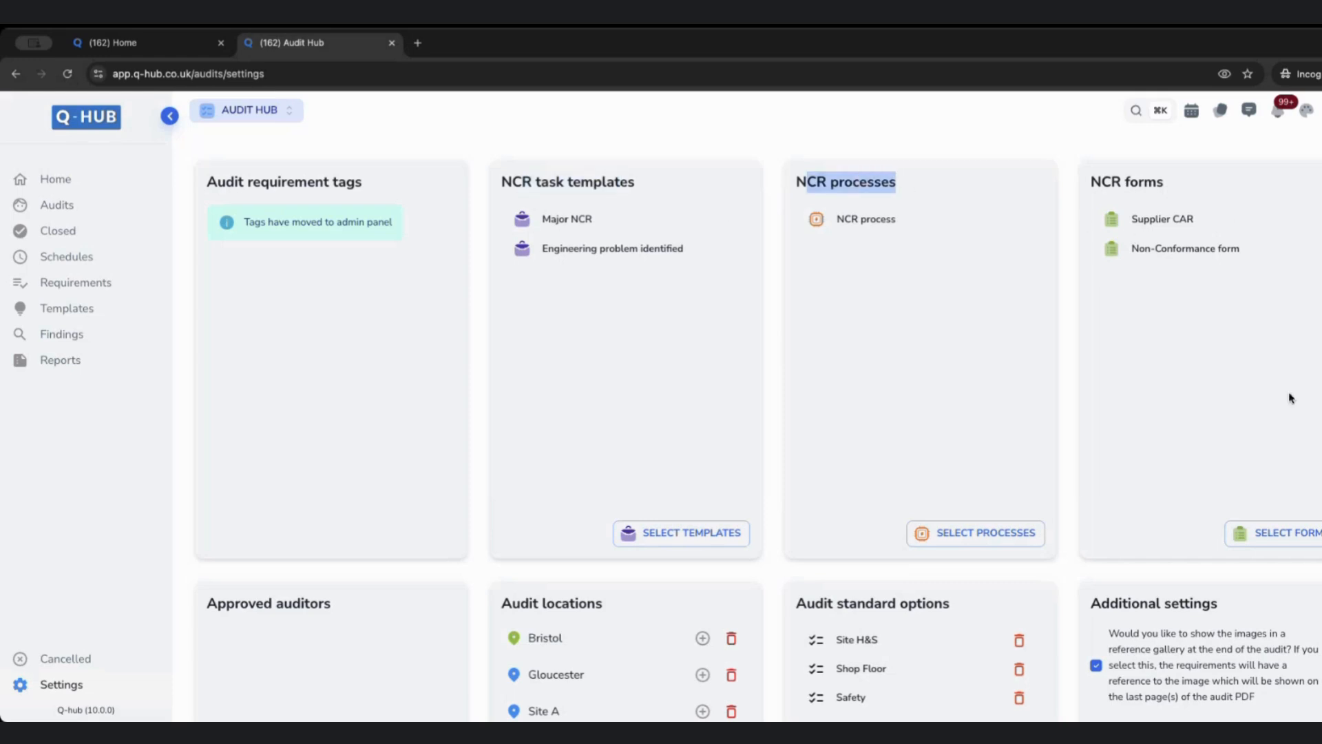
{"action": "left_click", "coordinate": [1146, 219]}
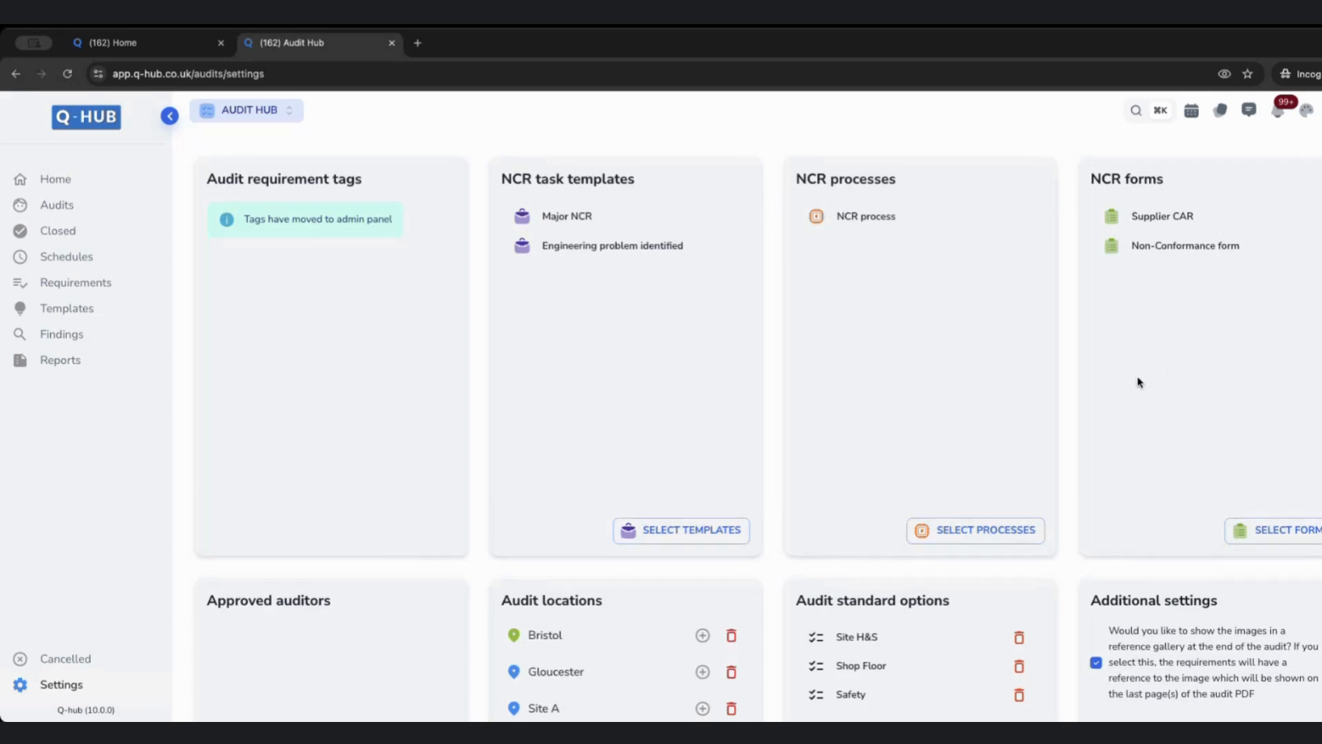
Step: Examine the approved auditors section and the users available for selection, without selecting anyone
{"action": "scroll", "coordinate": [1130, 392], "scroll_direction": "down", "scroll_amount": 2}
{"action": "scroll", "coordinate": [1124, 412], "scroll_direction": "down", "scroll_amount": 5}
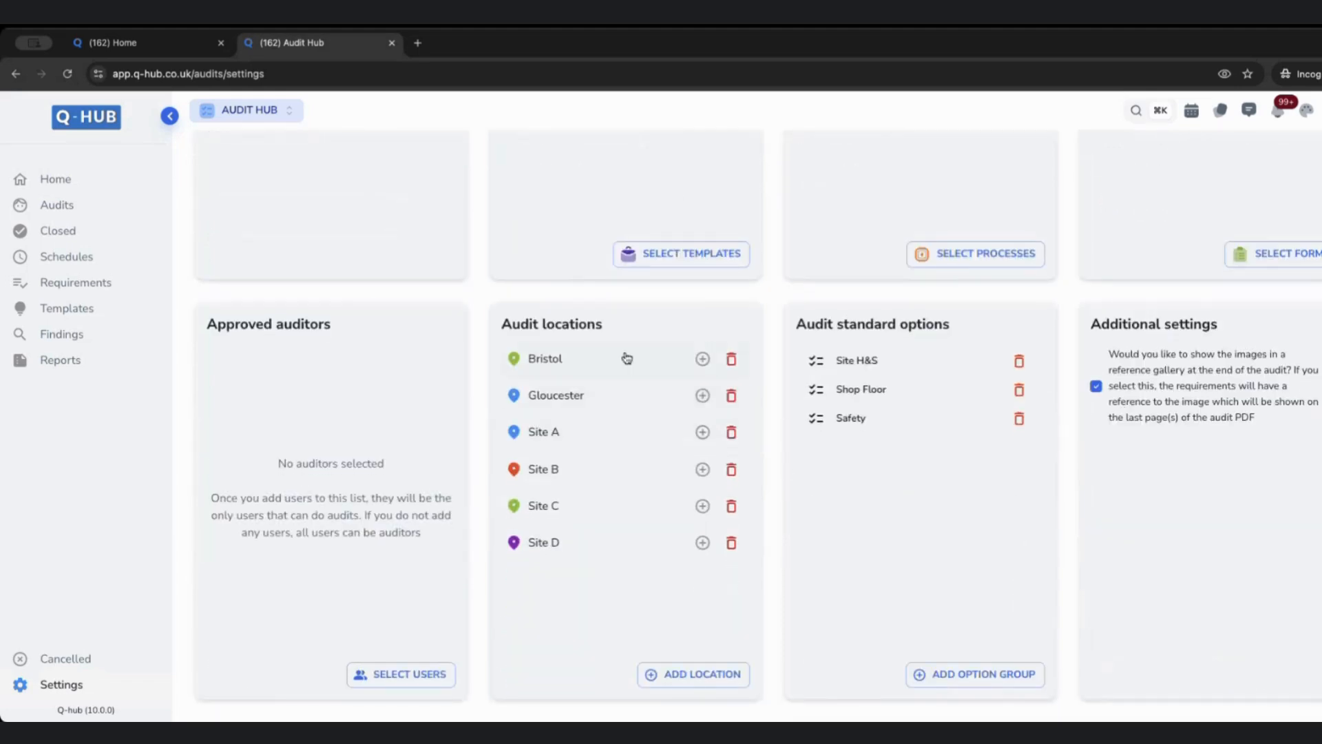
{"action": "double_click", "coordinate": [228, 326]}
{"action": "left_click_drag", "start_coordinate": [227, 325], "coordinate": [321, 323]}
{"action": "left_click", "coordinate": [320, 323]}
{"action": "left_click", "coordinate": [379, 674]}
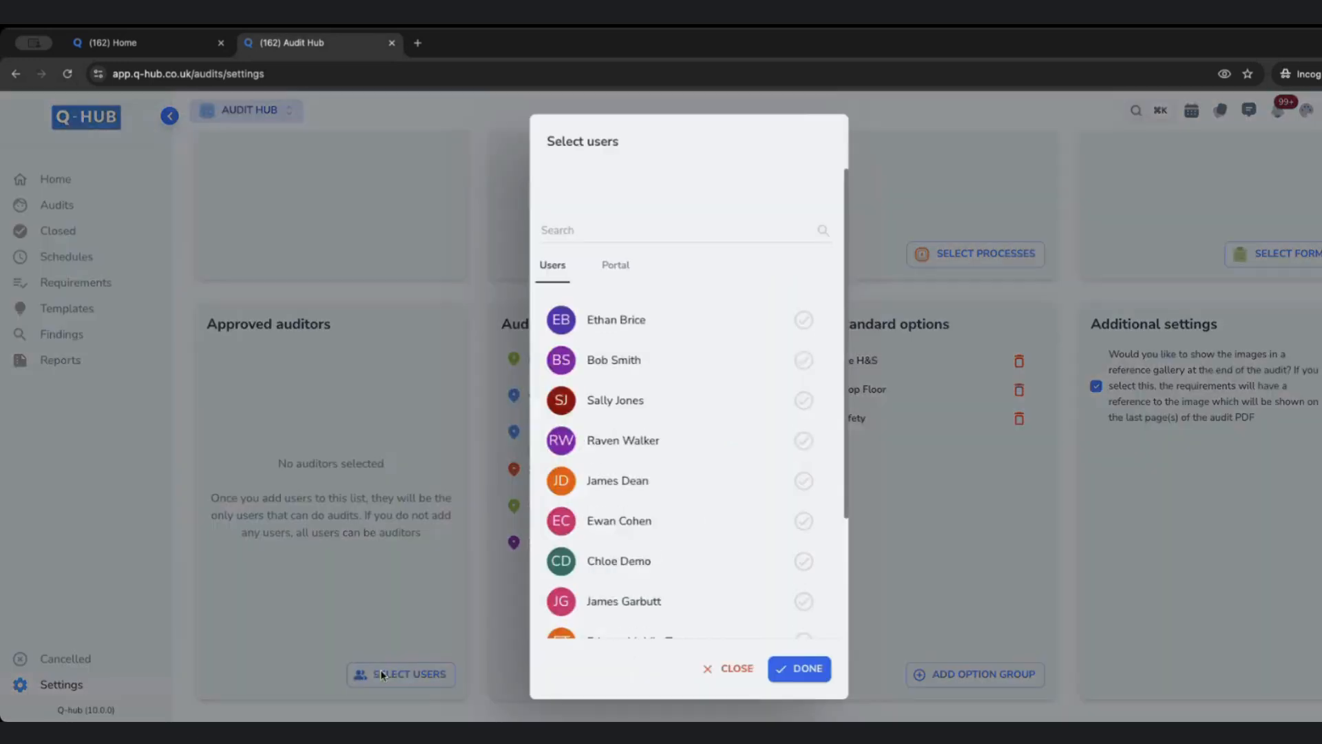
{"action": "scroll", "coordinate": [679, 482], "scroll_direction": "down", "scroll_amount": 1}
{"action": "scroll", "coordinate": [694, 429], "scroll_direction": "up", "scroll_amount": 3}
{"action": "left_click", "coordinate": [723, 670]}
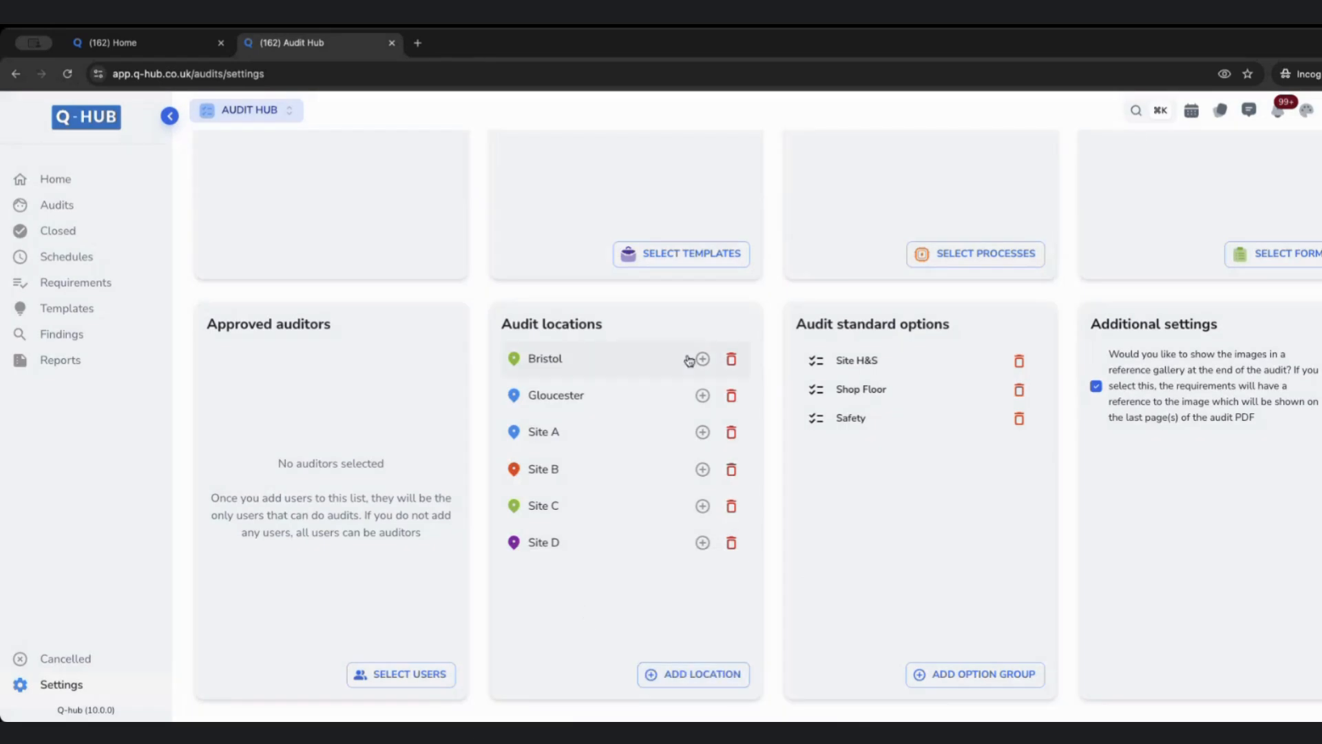
Step: Add a sub-location titled "Engineering" to the Bristol audit location
{"action": "left_click_drag", "start_coordinate": [502, 322], "coordinate": [569, 328]}
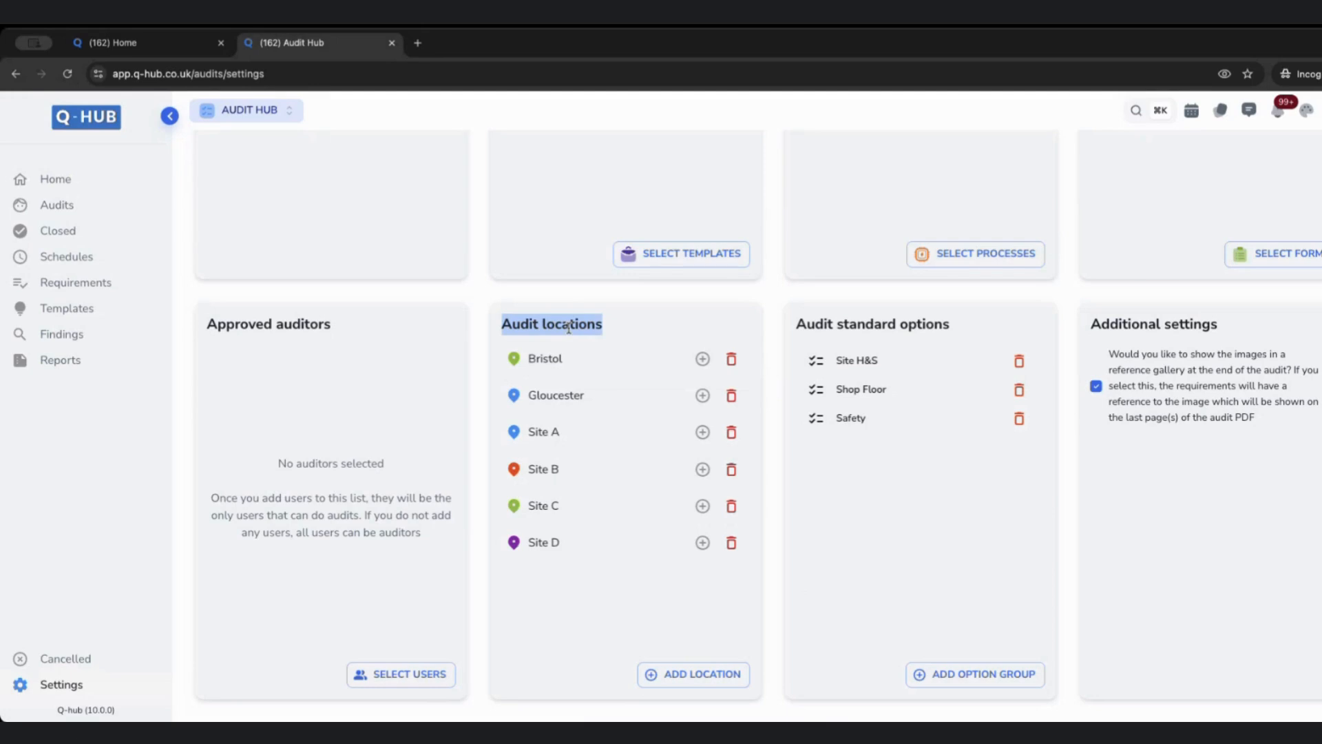
{"action": "left_click", "coordinate": [591, 320]}
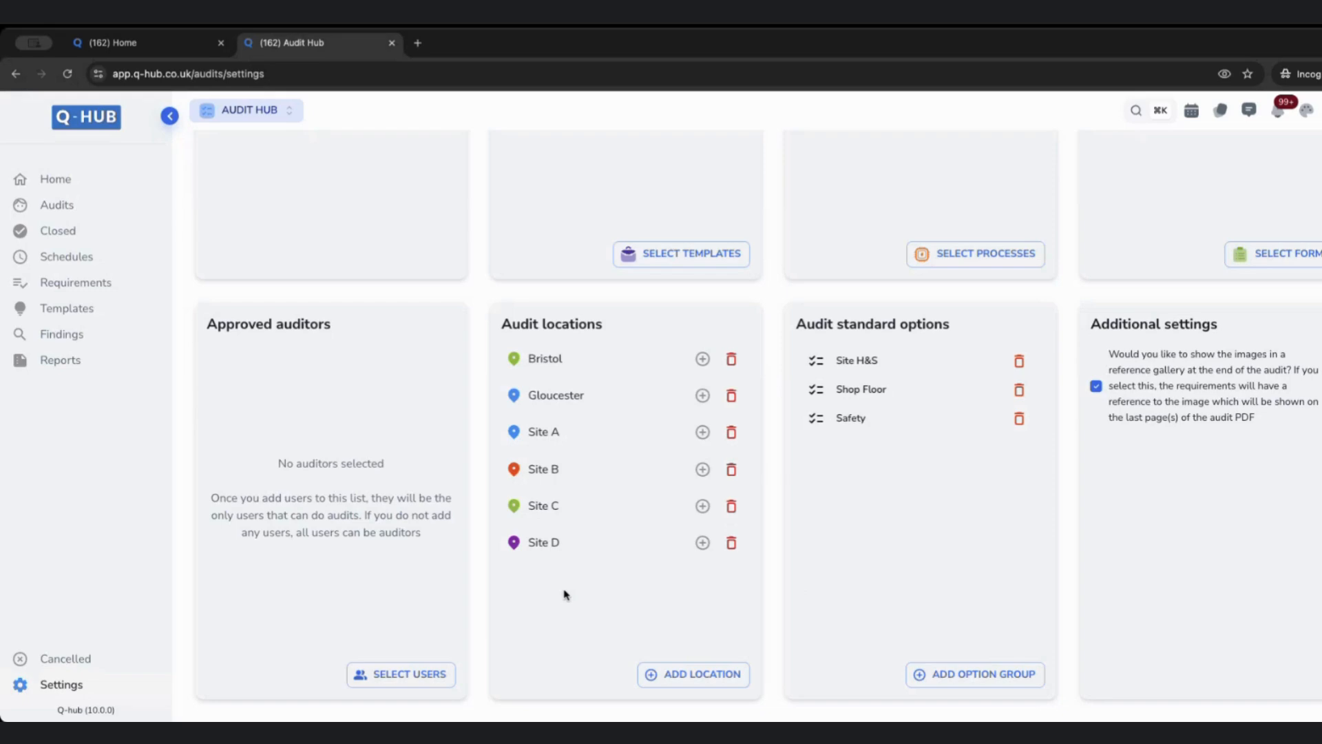
{"action": "left_click", "coordinate": [703, 359]}
{"action": "left_click", "coordinate": [662, 407]}
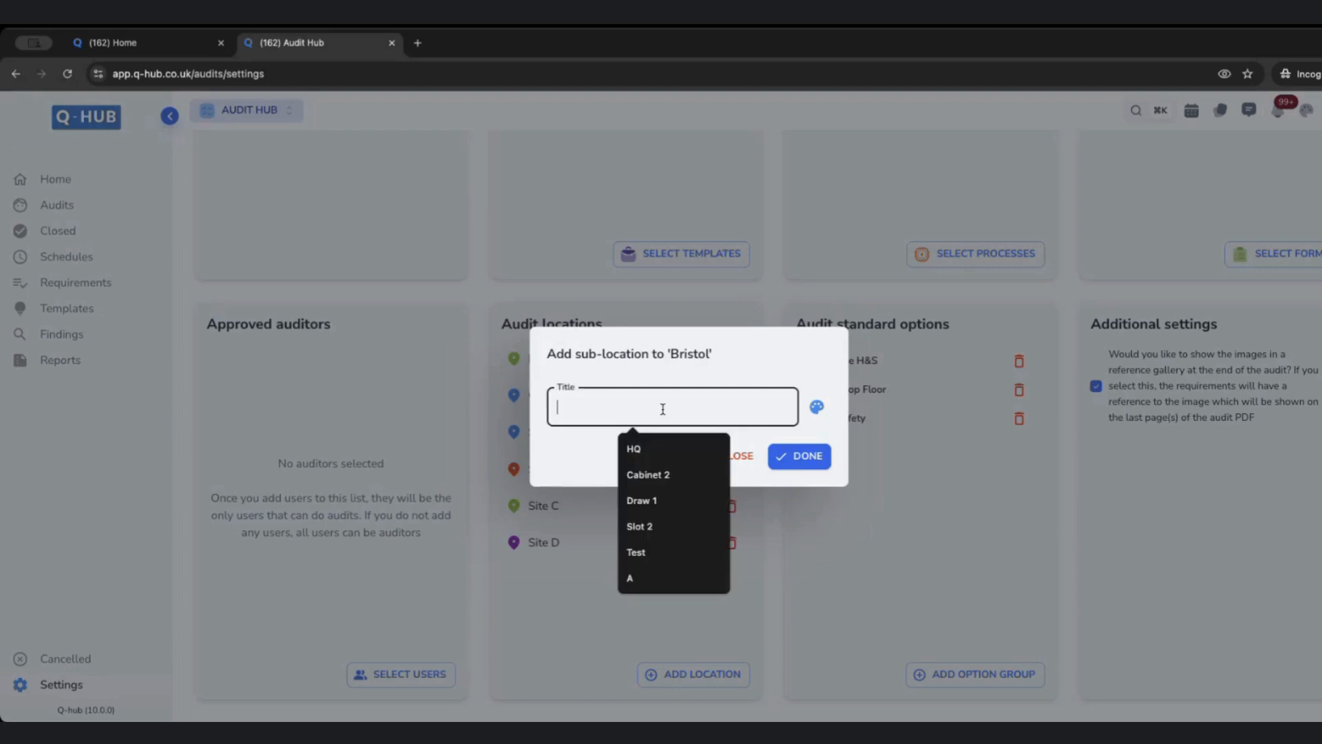
{"action": "type", "text": "Engineering"}
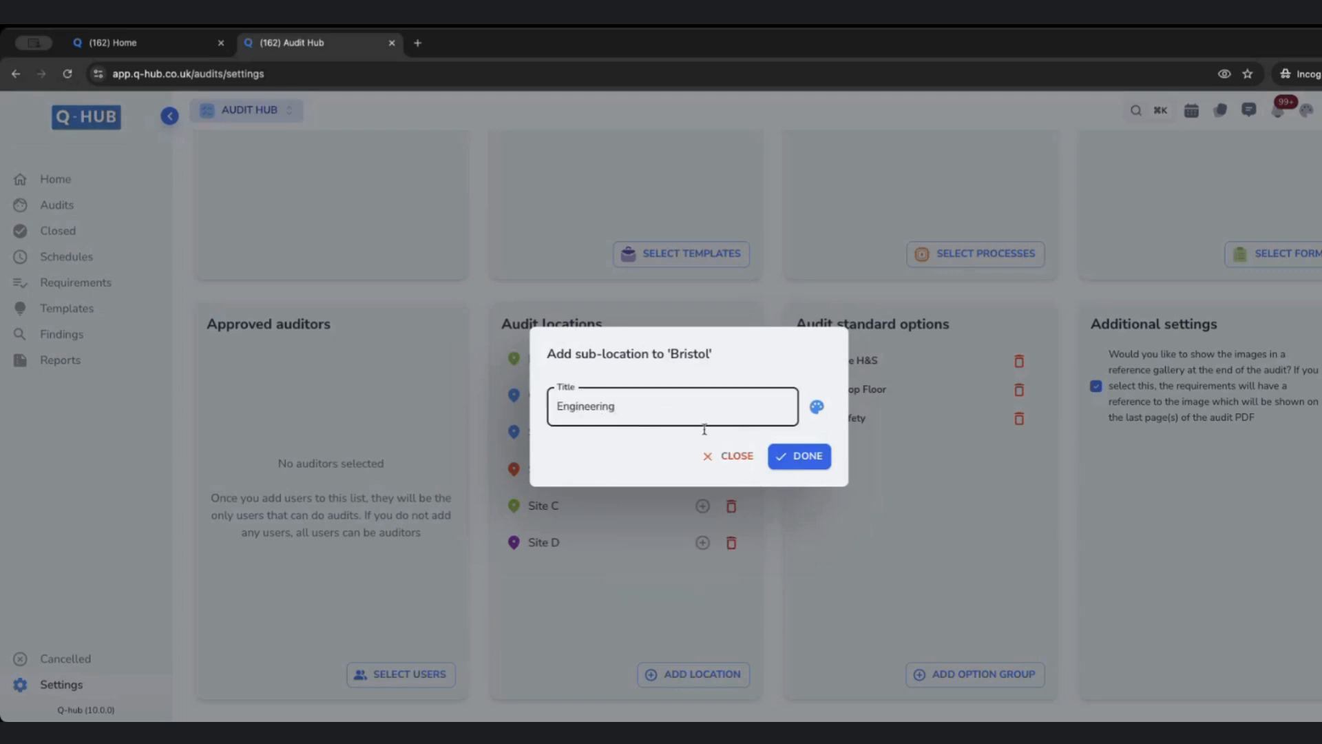
{"action": "left_click", "coordinate": [792, 456]}
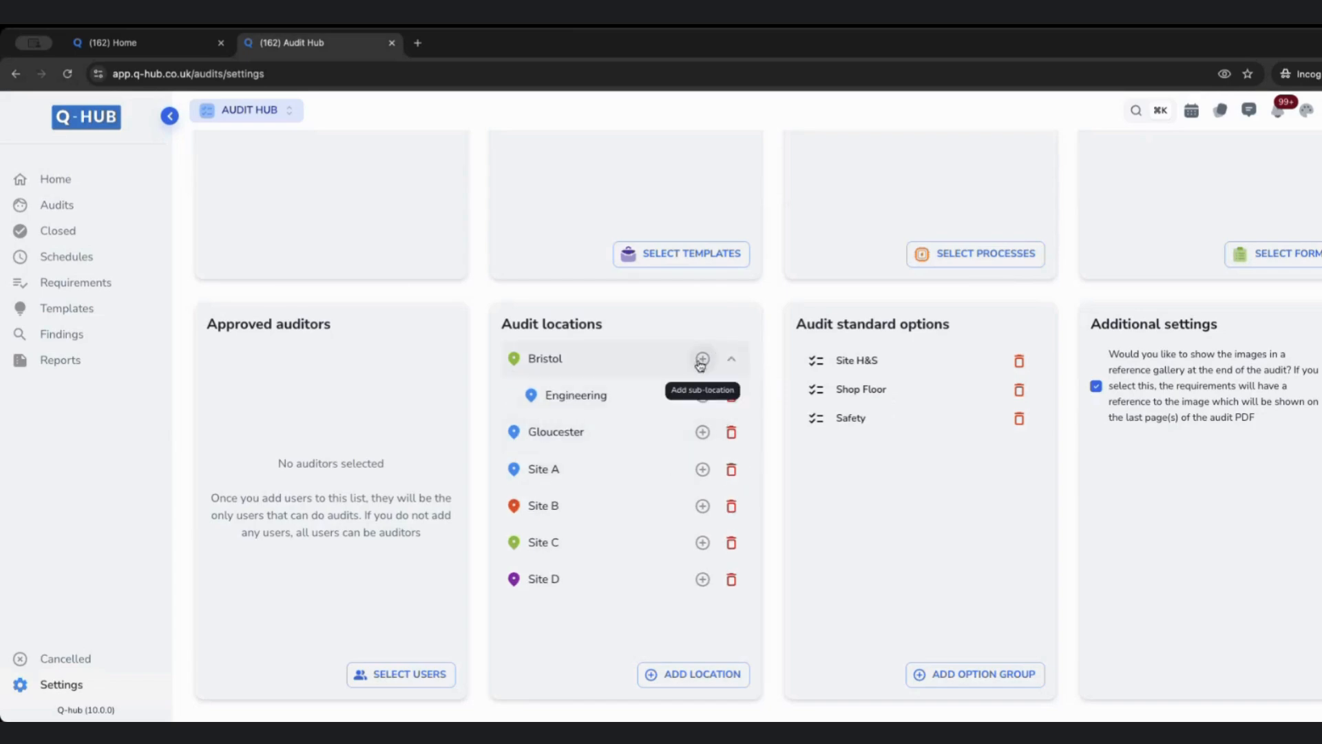
Step: Add a second sub-location titled "HR" to Bristol and collapse its sub-location list
{"action": "left_click", "coordinate": [702, 359]}
{"action": "type", "text": "HR"}
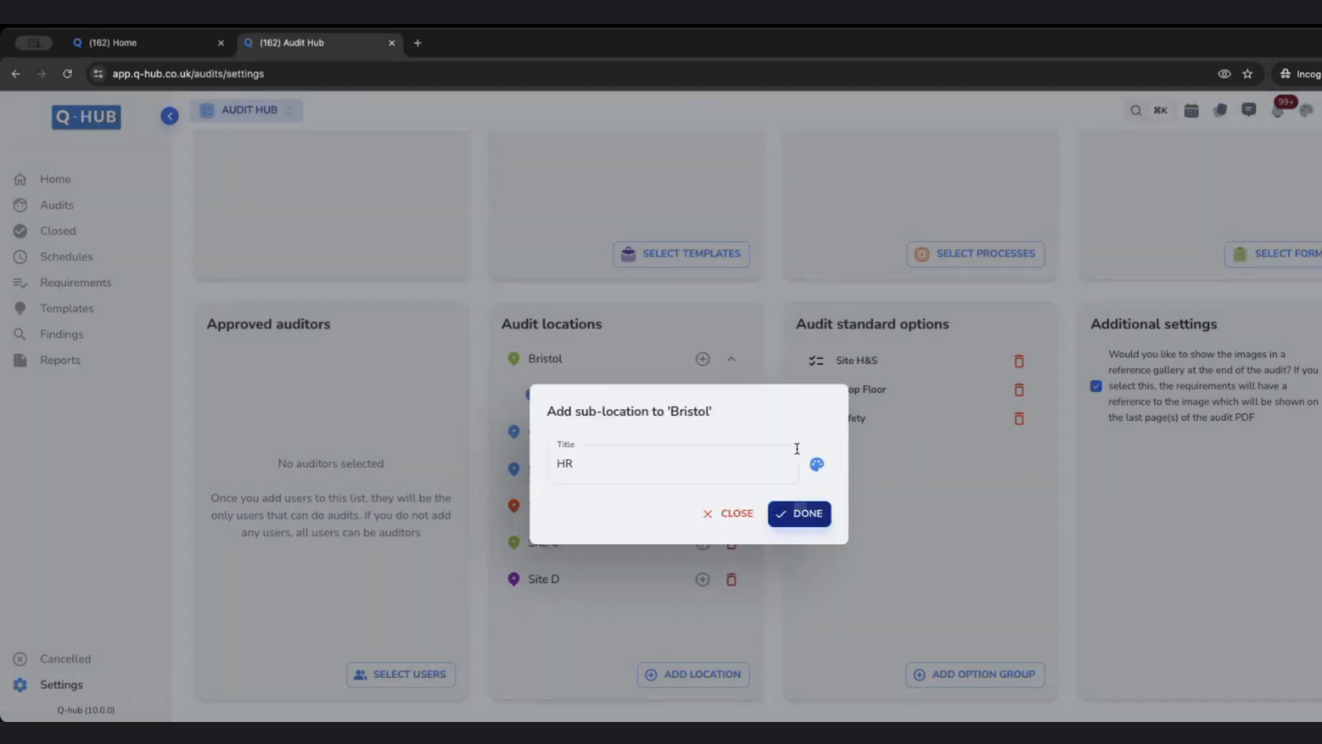
{"action": "left_click", "coordinate": [801, 454]}
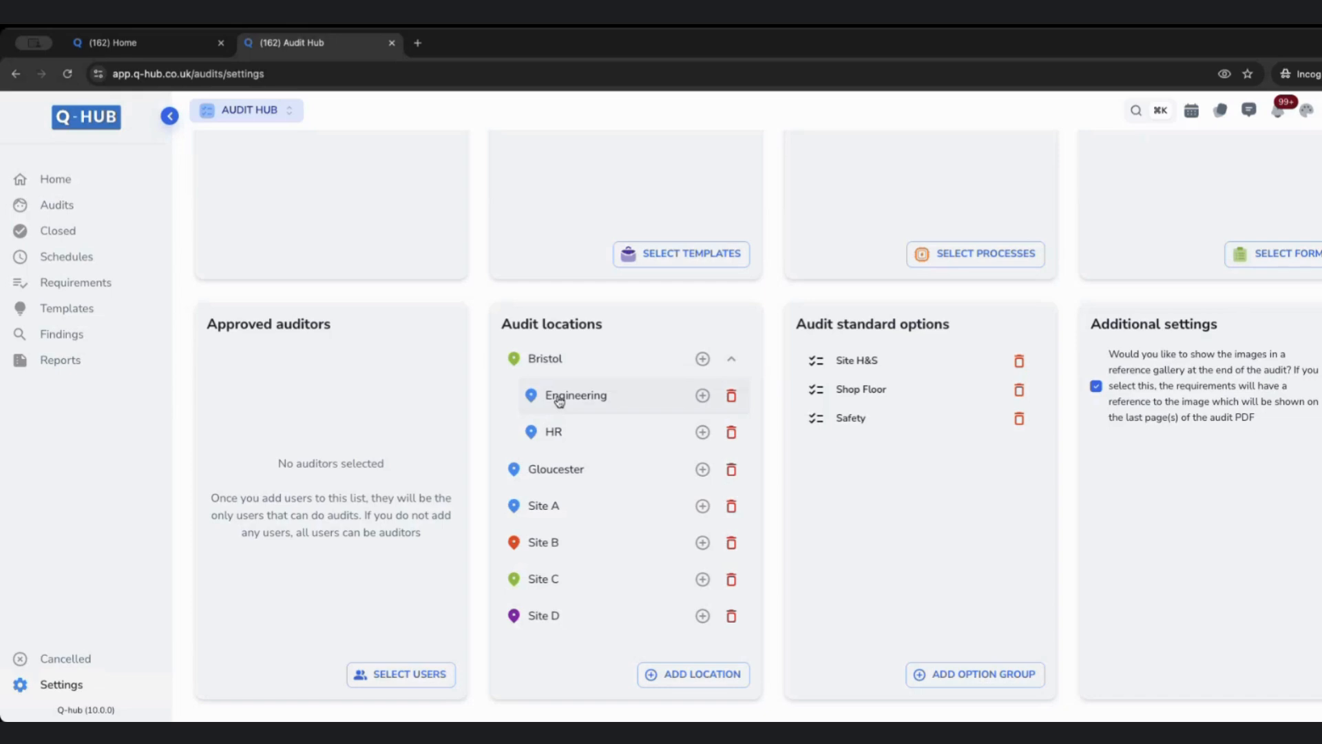
{"action": "left_click", "coordinate": [731, 359]}
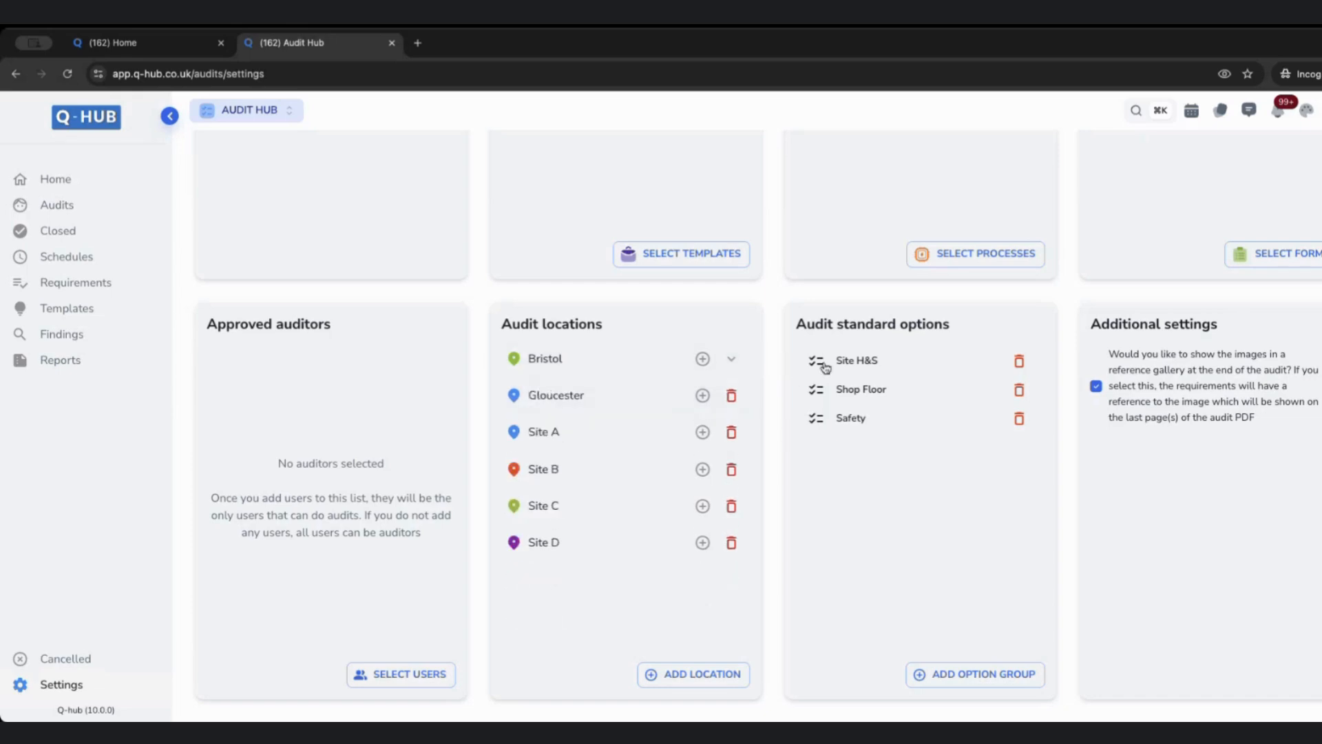
Step: View the blank form for a new audit standard option group and the options of the existing Site H&S set
{"action": "left_click_drag", "start_coordinate": [801, 324], "coordinate": [949, 324]}
{"action": "left_click", "coordinate": [935, 323]}
{"action": "left_click", "coordinate": [964, 674]}
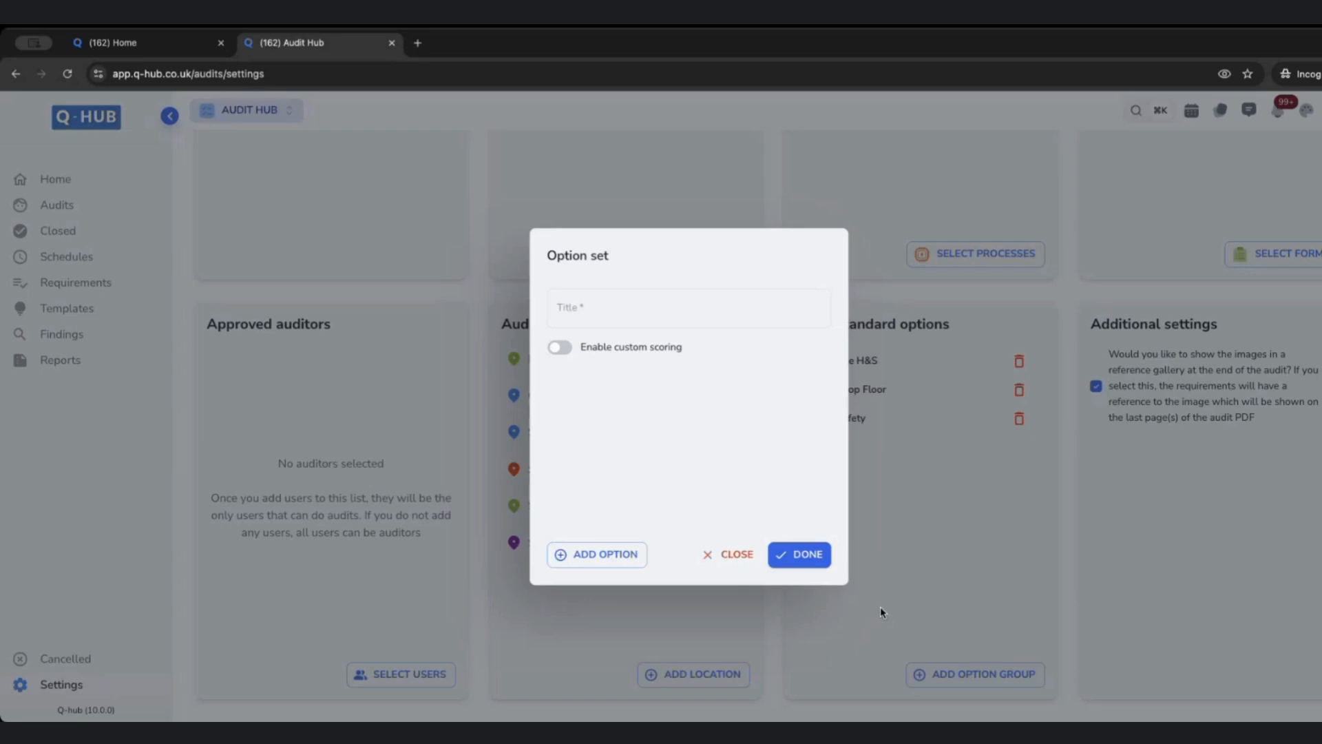
{"action": "left_click", "coordinate": [727, 554]}
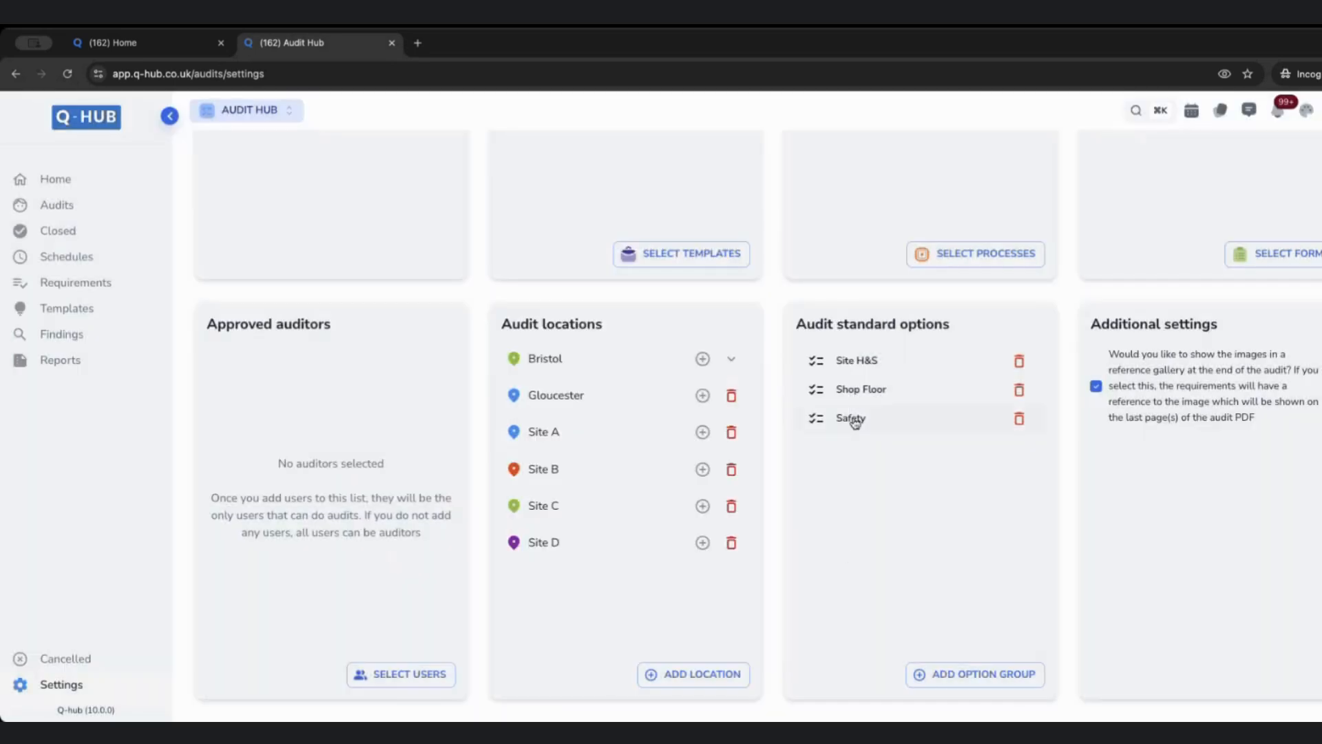
{"action": "left_click", "coordinate": [851, 368]}
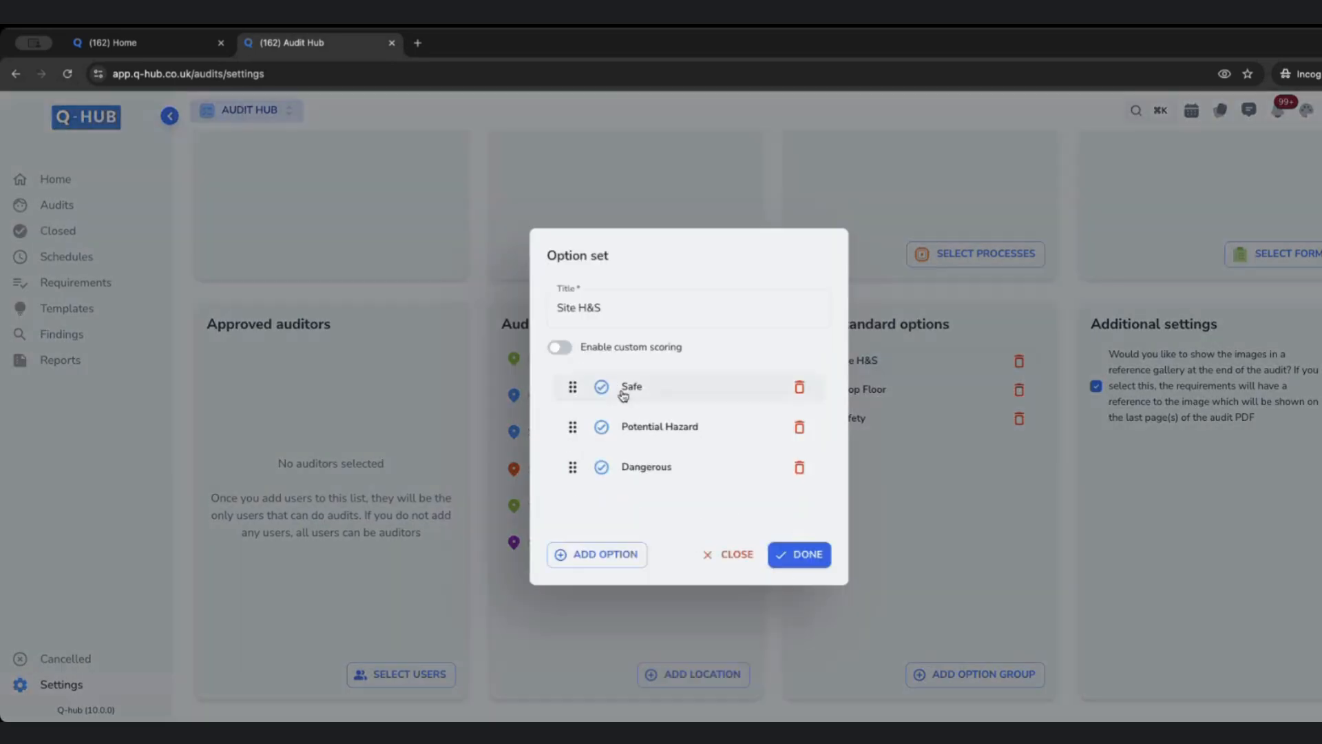
{"action": "left_click", "coordinate": [722, 554]}
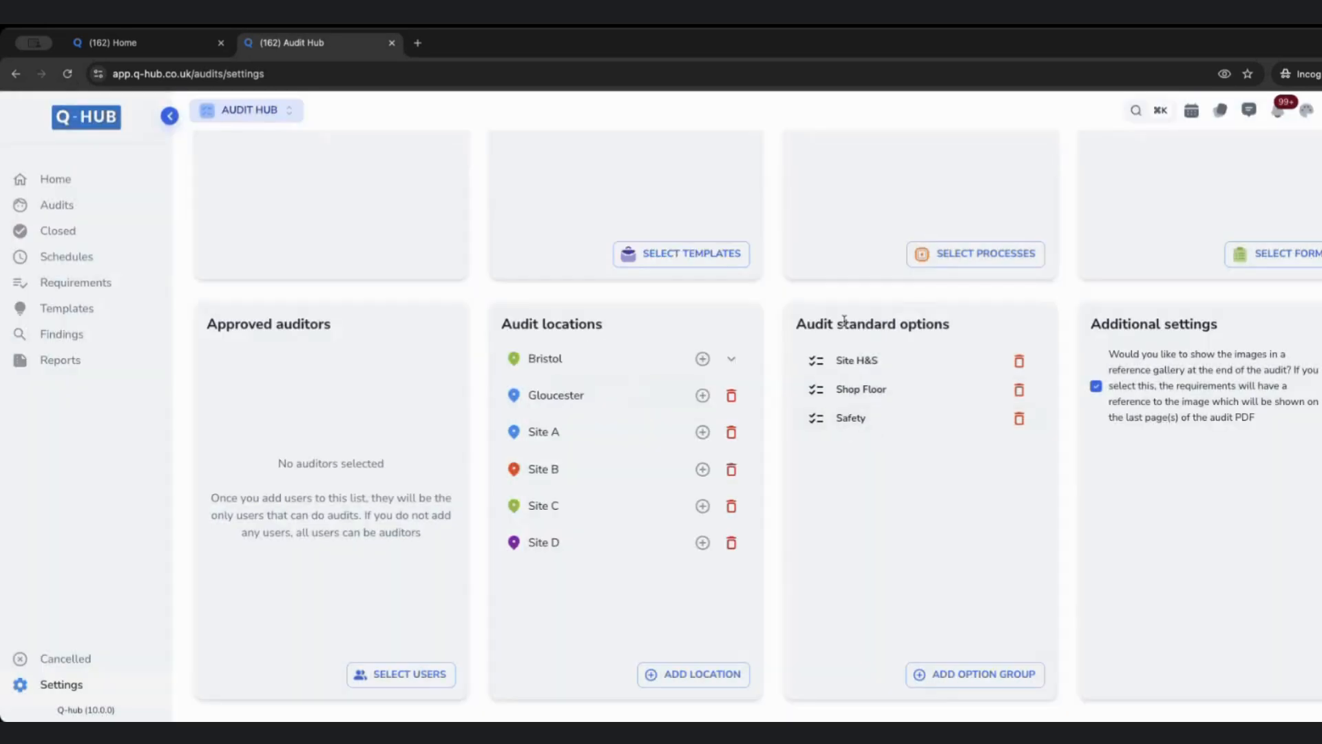
Step: Review the audit standard options and the additional setting for an image reference gallery in the audit PDF
{"action": "double_click", "coordinate": [814, 326]}
{"action": "left_click", "coordinate": [922, 327]}
{"action": "triple_click", "coordinate": [814, 327]}
{"action": "left_click", "coordinate": [971, 509]}
{"action": "double_click", "coordinate": [1186, 406]}
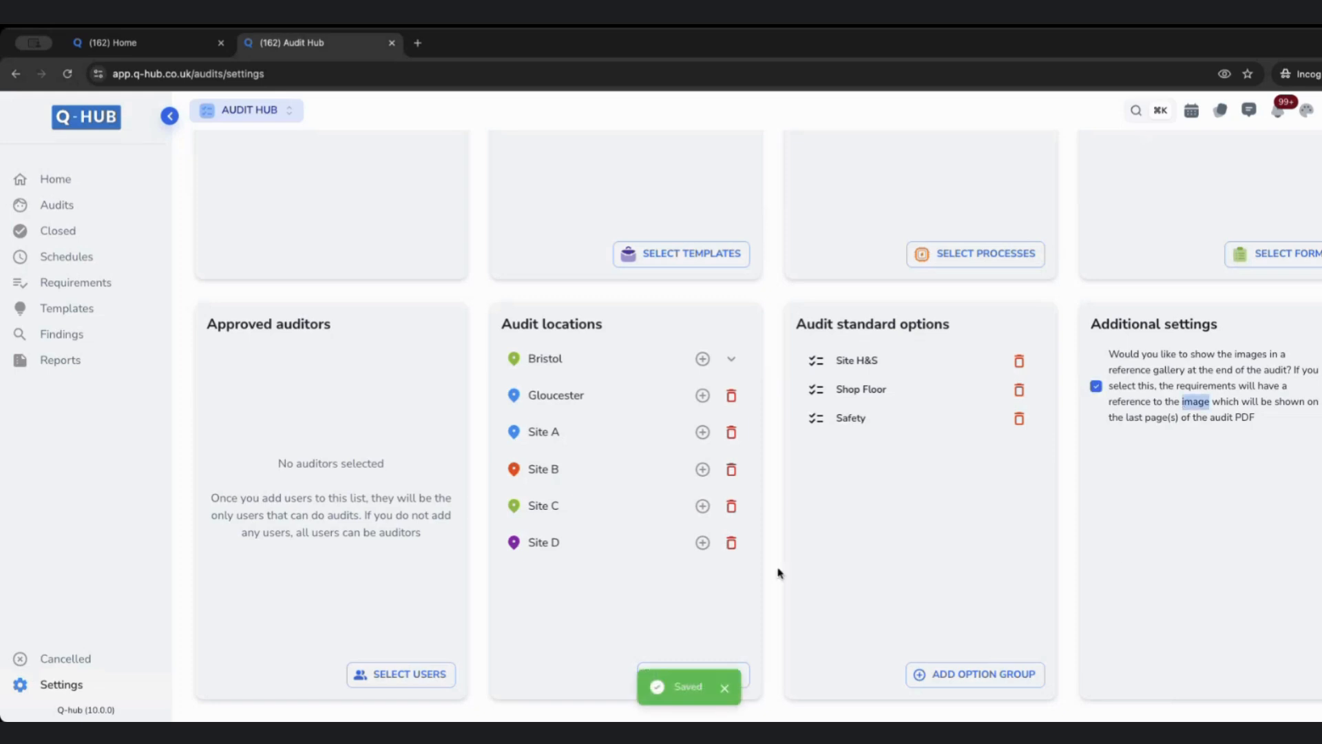
Step: Return to the NCR task templates, processes and forms sections and check the listed Non-Conformance form
{"action": "scroll", "coordinate": [322, 422], "scroll_direction": "up", "scroll_amount": 1}
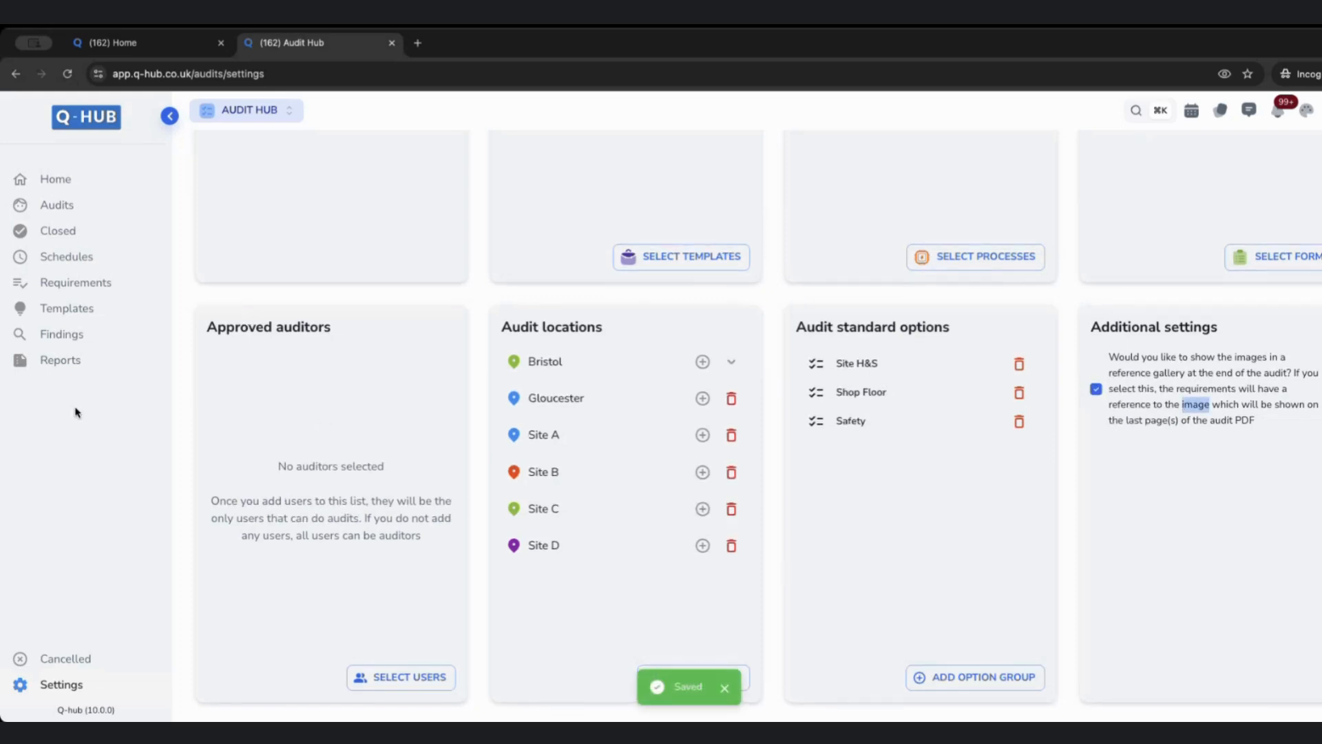
{"action": "scroll", "coordinate": [502, 304], "scroll_direction": "up", "scroll_amount": 4}
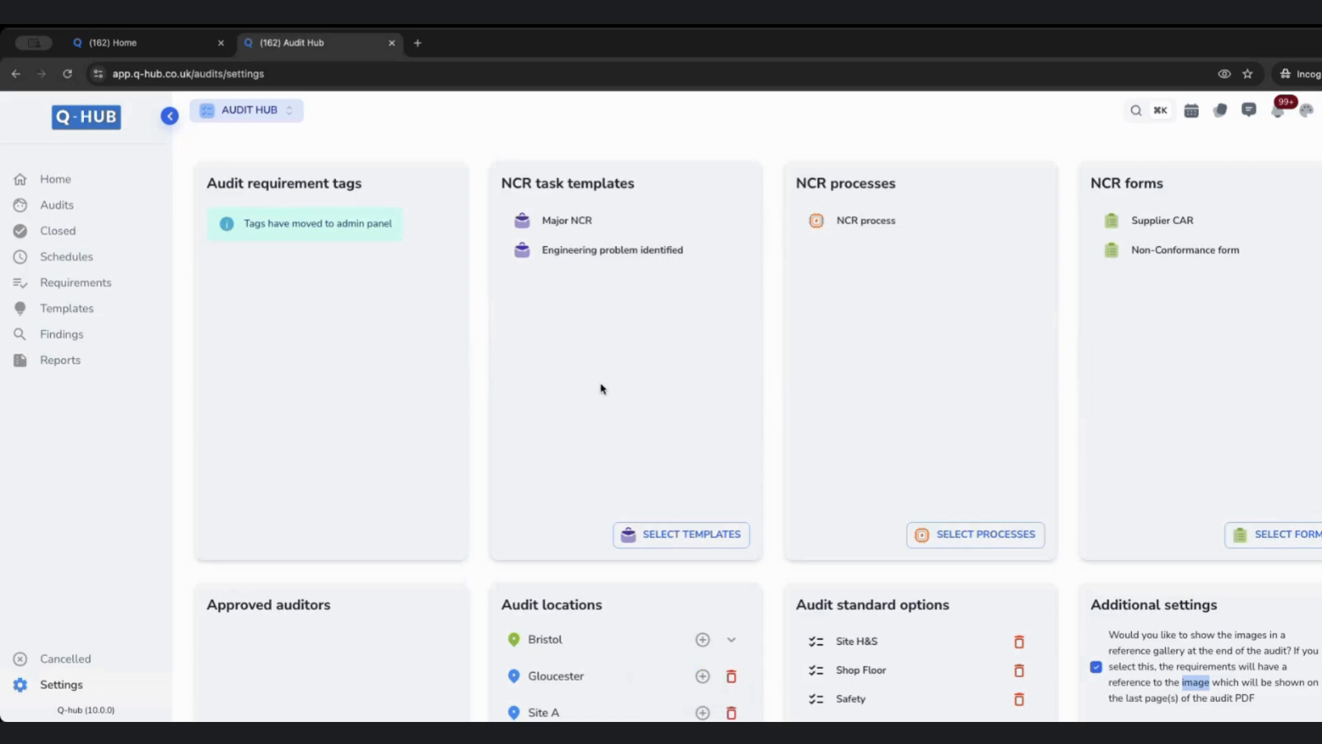
{"action": "left_click_drag", "start_coordinate": [500, 183], "coordinate": [723, 184]}
{"action": "left_click_drag", "start_coordinate": [833, 185], "coordinate": [1193, 187]}
{"action": "left_click", "coordinate": [1194, 187]}
{"action": "left_click_drag", "start_coordinate": [1251, 255], "coordinate": [1127, 251]}
Step: Check the list of available hubs and look over the Audit Hub settings down to the audit locations
{"action": "left_click", "coordinate": [249, 110]}
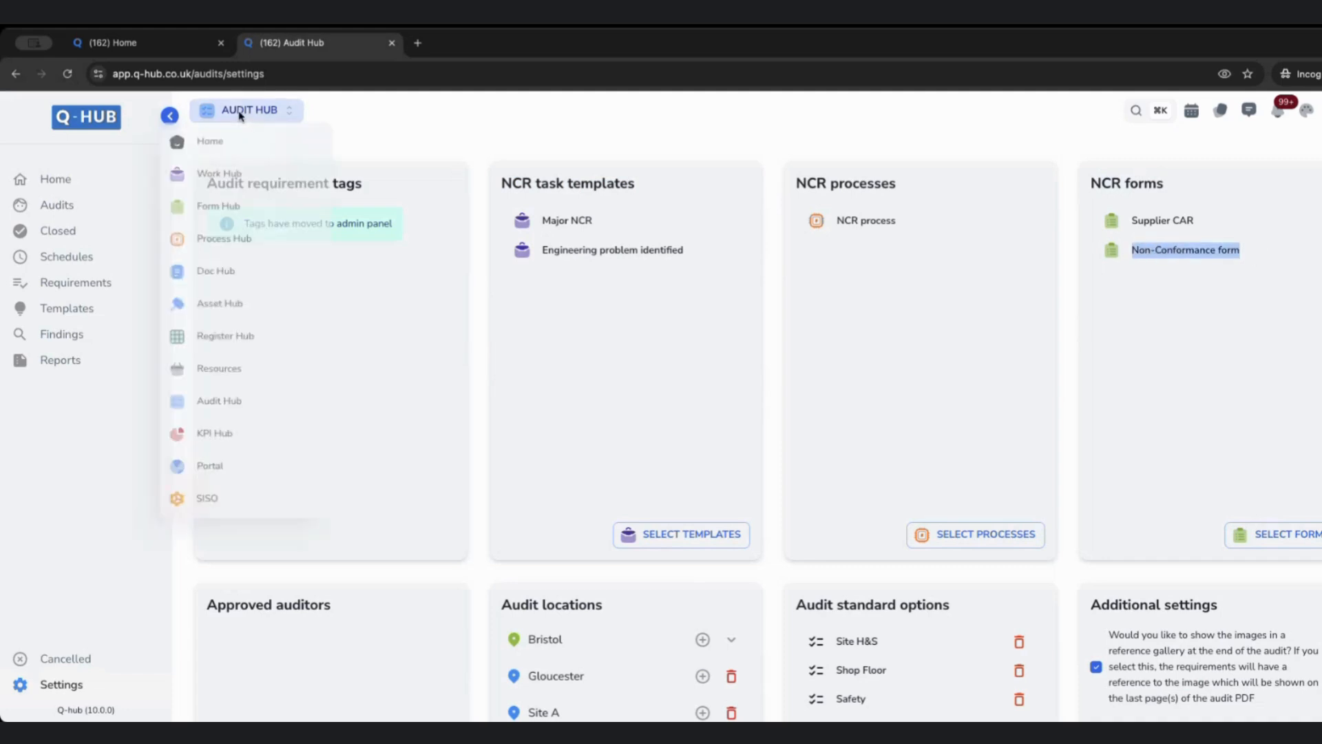
{"action": "left_click", "coordinate": [1128, 272]}
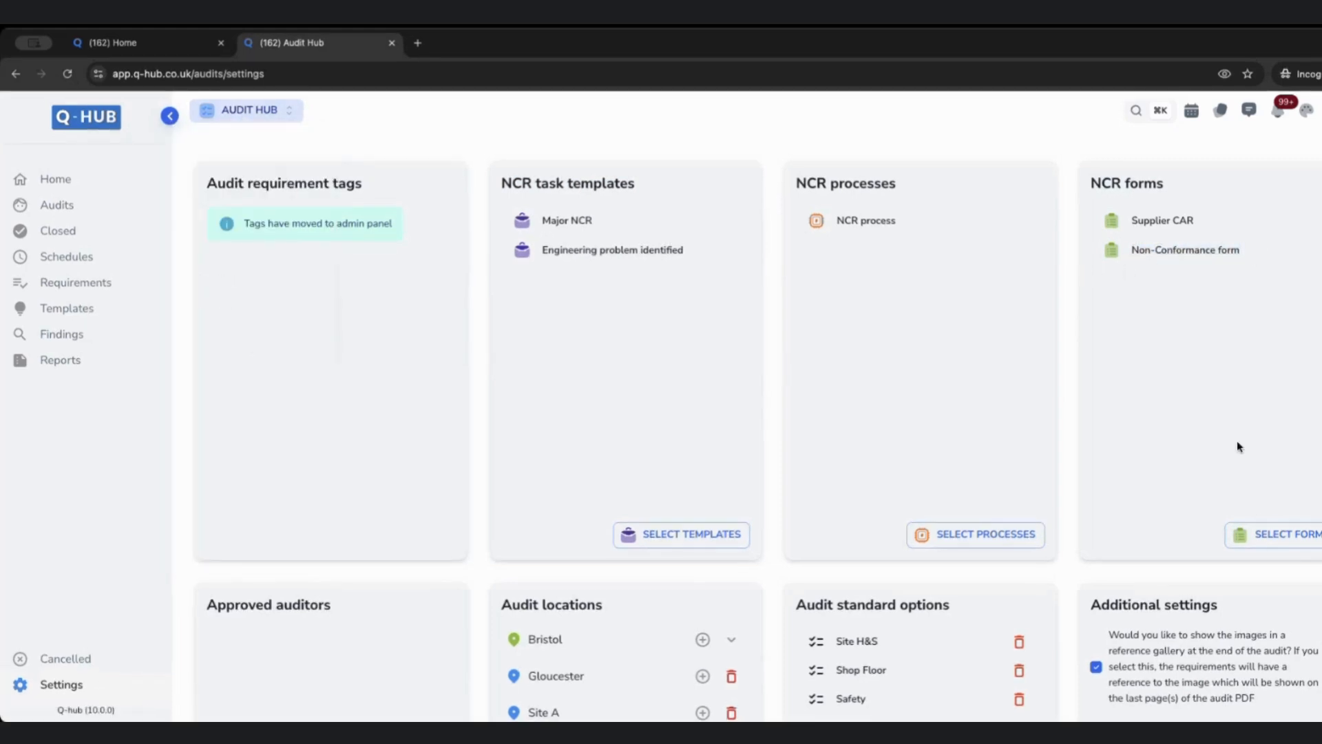
{"action": "scroll", "coordinate": [809, 301], "scroll_direction": "down", "scroll_amount": 3}
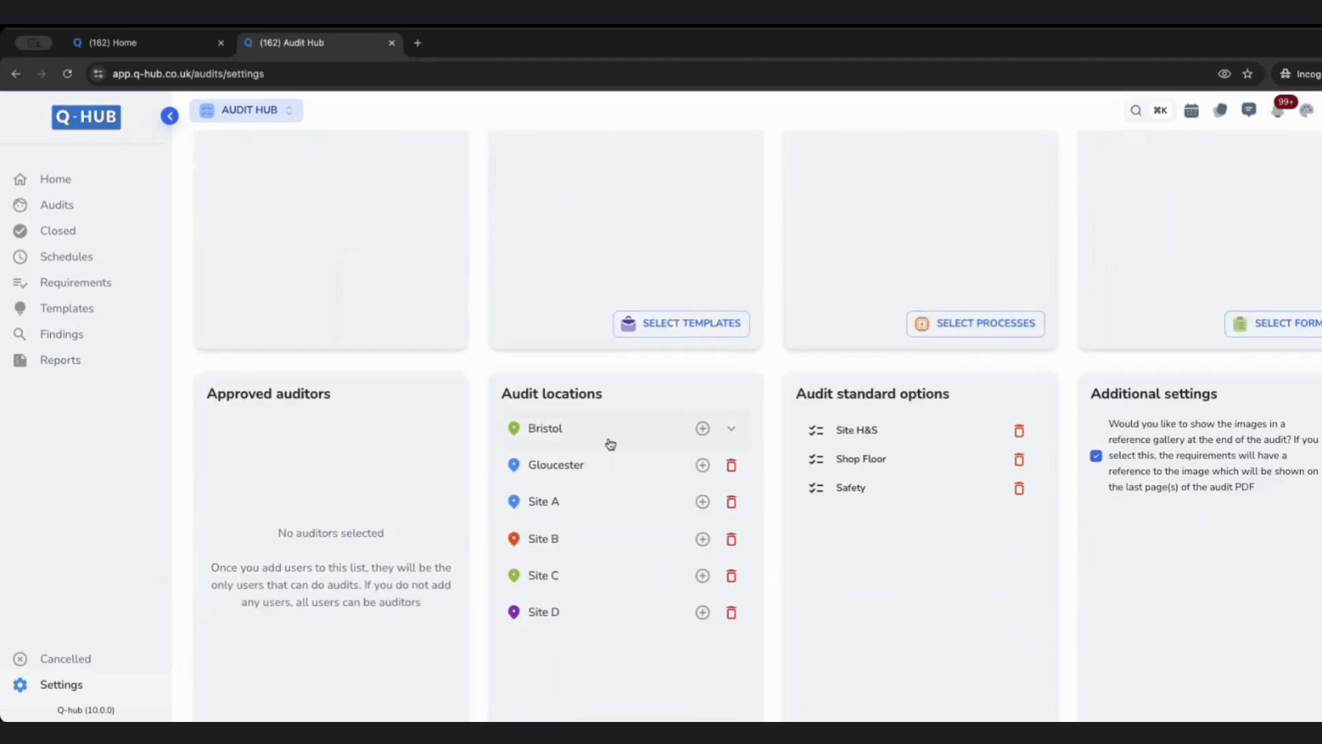
{"action": "scroll", "coordinate": [579, 493], "scroll_direction": "up", "scroll_amount": 1}
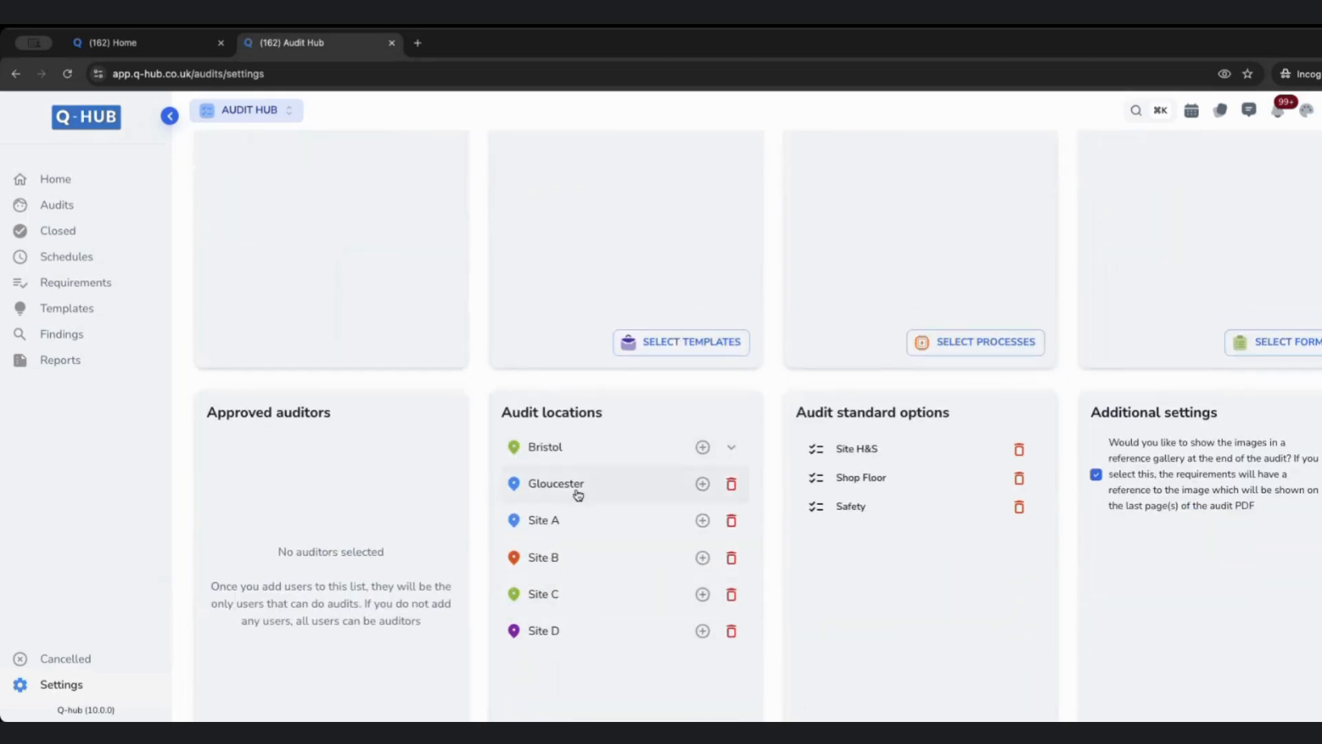
{"action": "scroll", "coordinate": [578, 399], "scroll_direction": "up", "scroll_amount": 3}
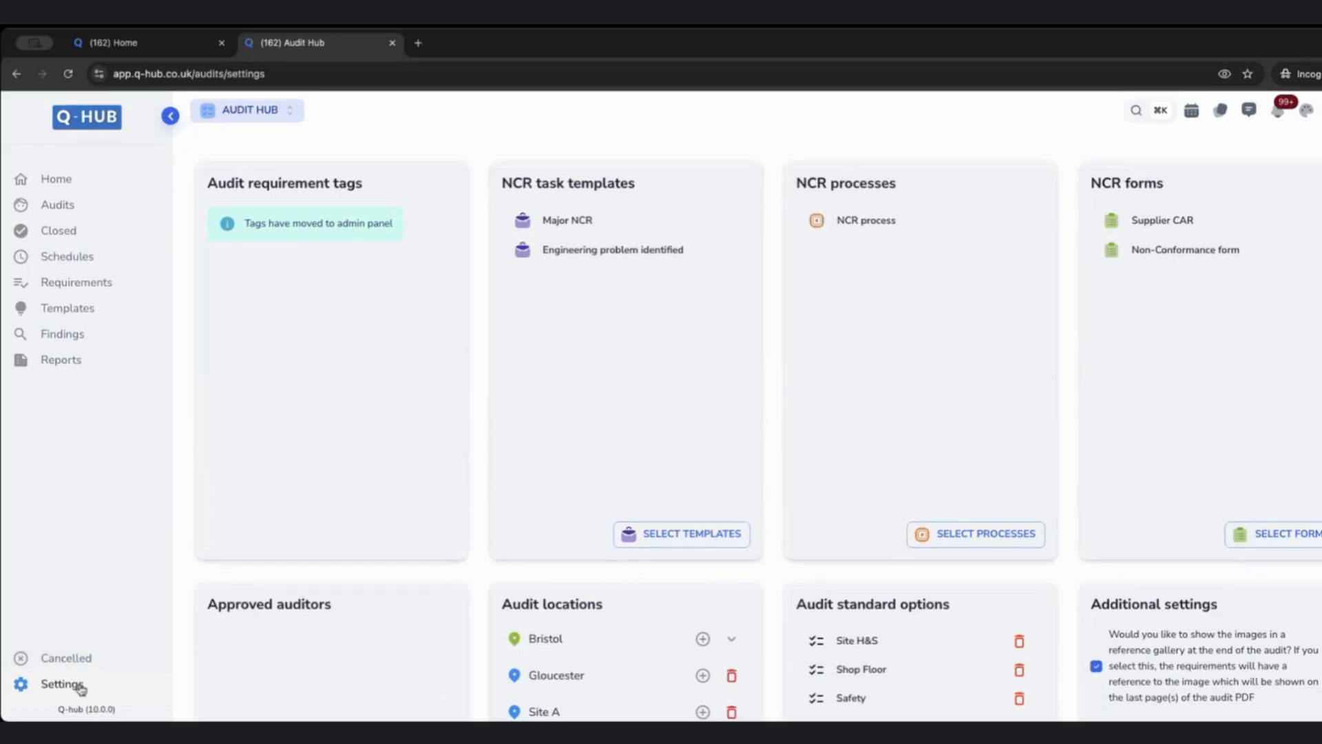
Step: Open the audit requirements and look through the existing requirement groups
{"action": "left_click", "coordinate": [81, 289]}
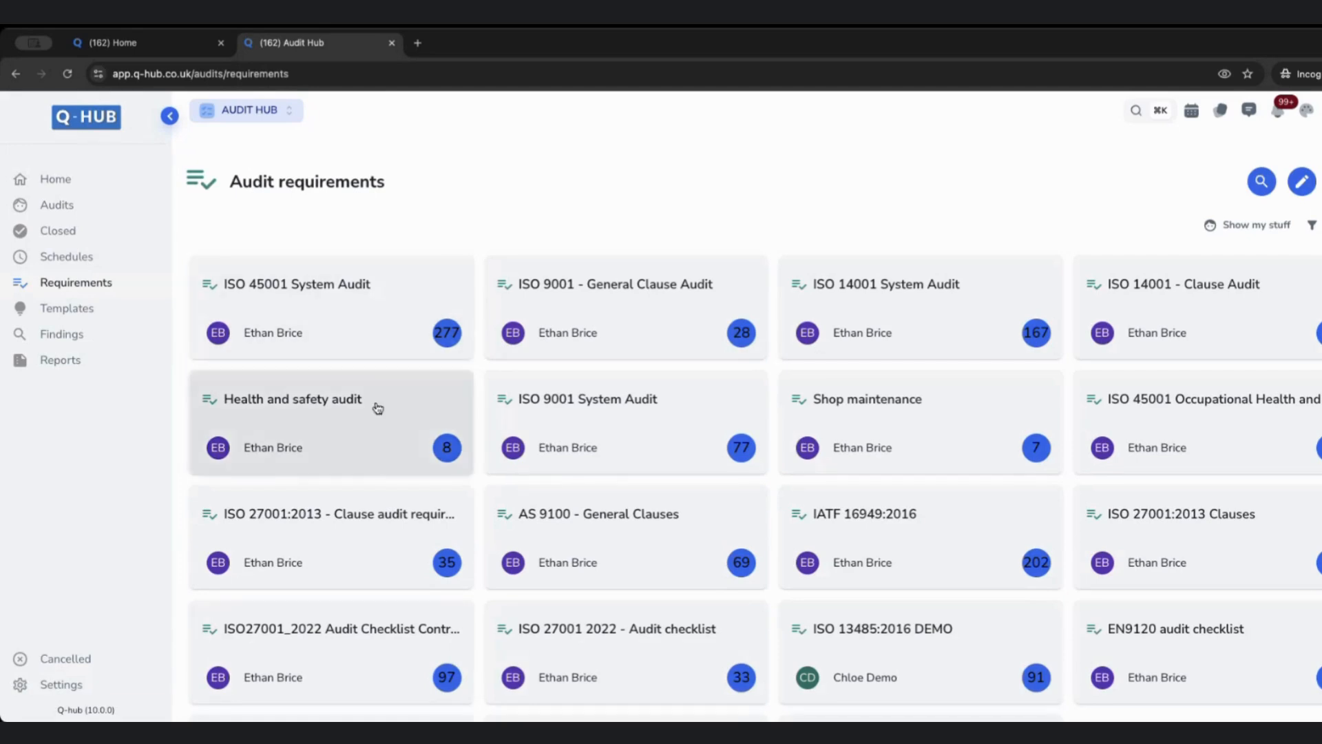
{"action": "scroll", "coordinate": [378, 410], "scroll_direction": "down", "scroll_amount": 2}
{"action": "scroll", "coordinate": [681, 389], "scroll_direction": "down", "scroll_amount": 2}
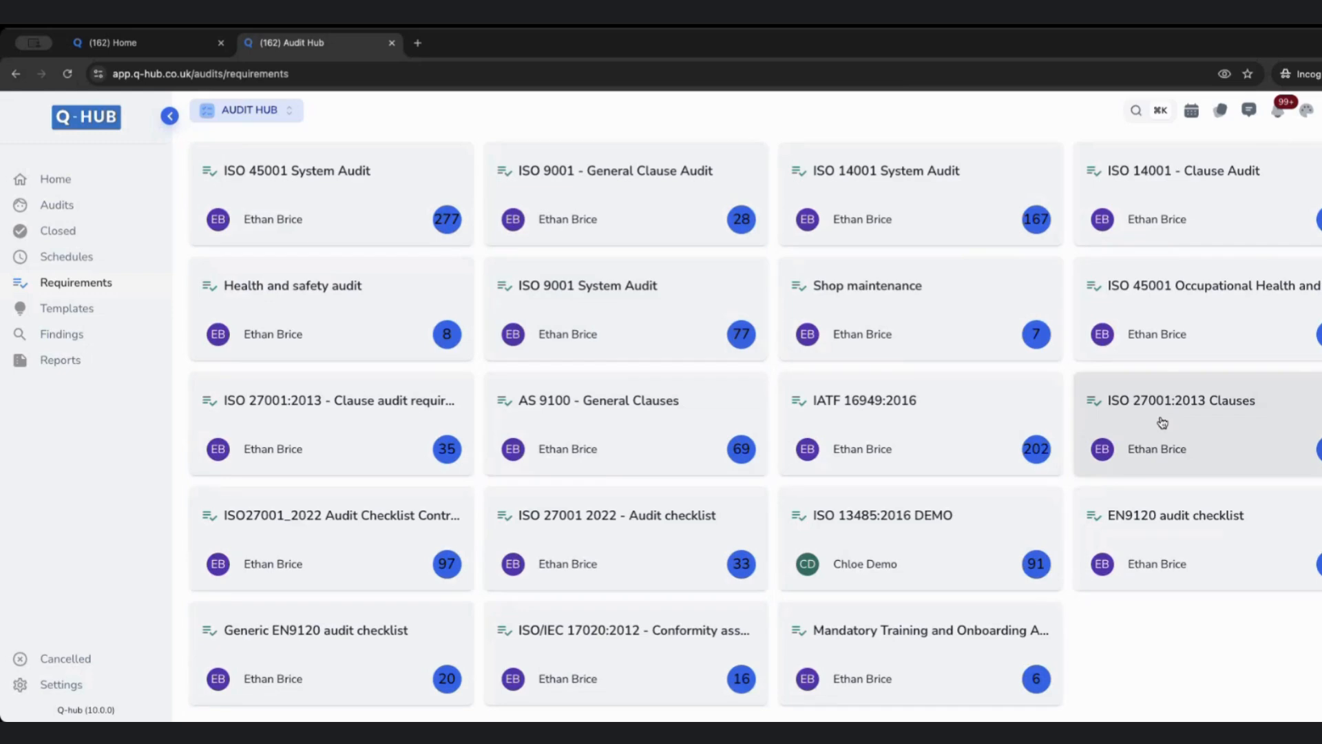
{"action": "left_click", "coordinate": [223, 116]}
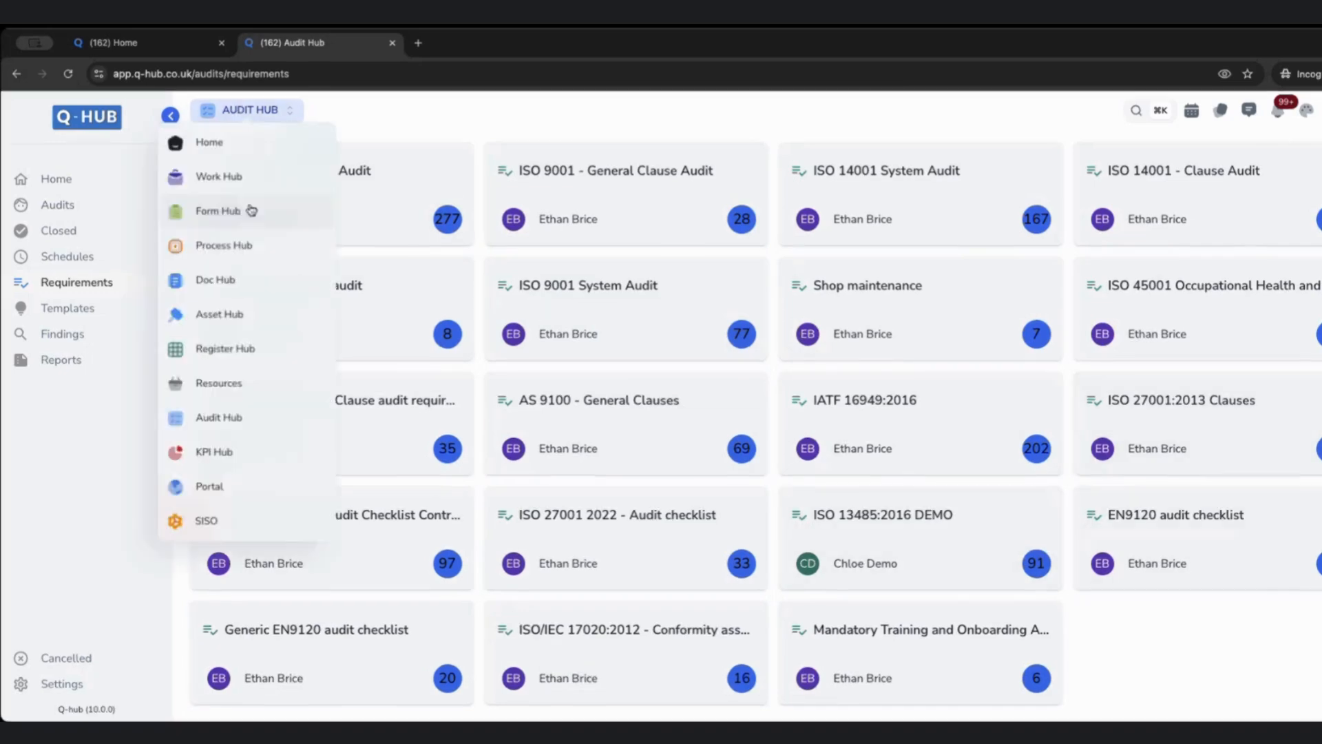
{"action": "left_click", "coordinate": [485, 128]}
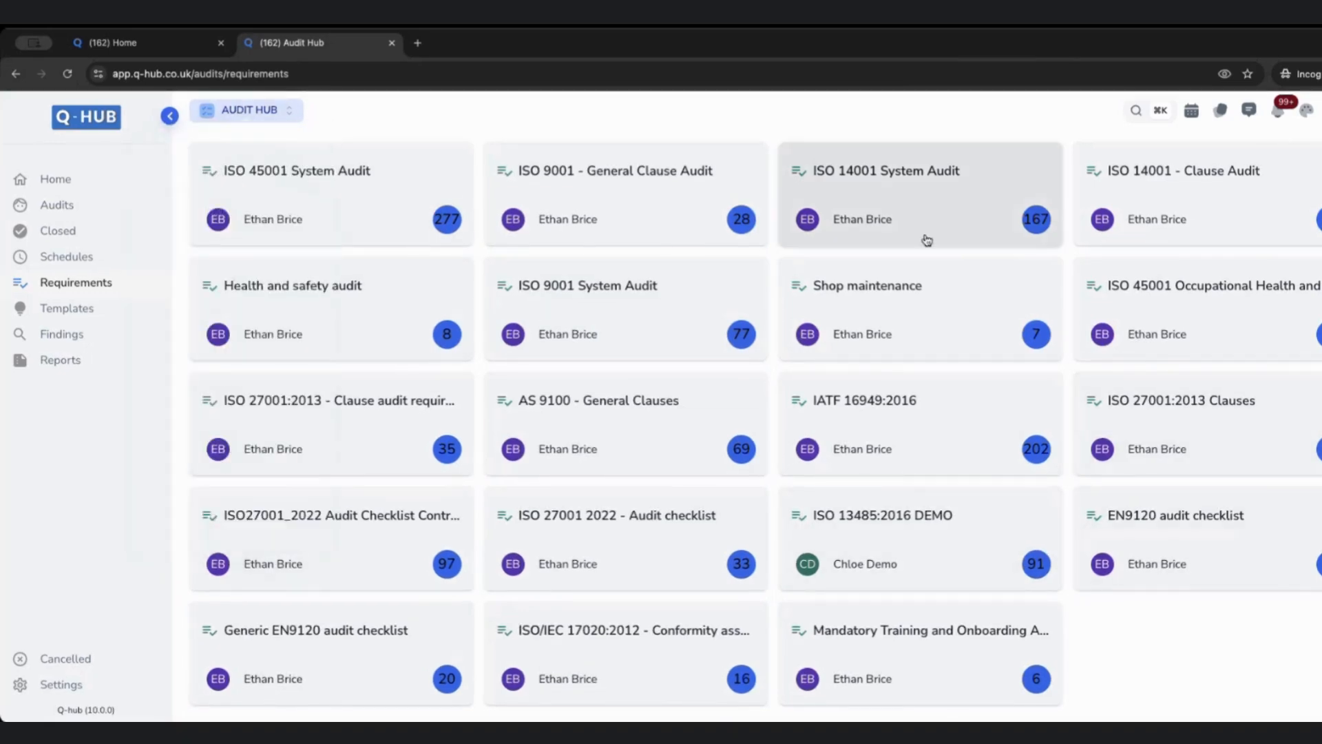
{"action": "scroll", "coordinate": [958, 375], "scroll_direction": "up", "scroll_amount": 2}
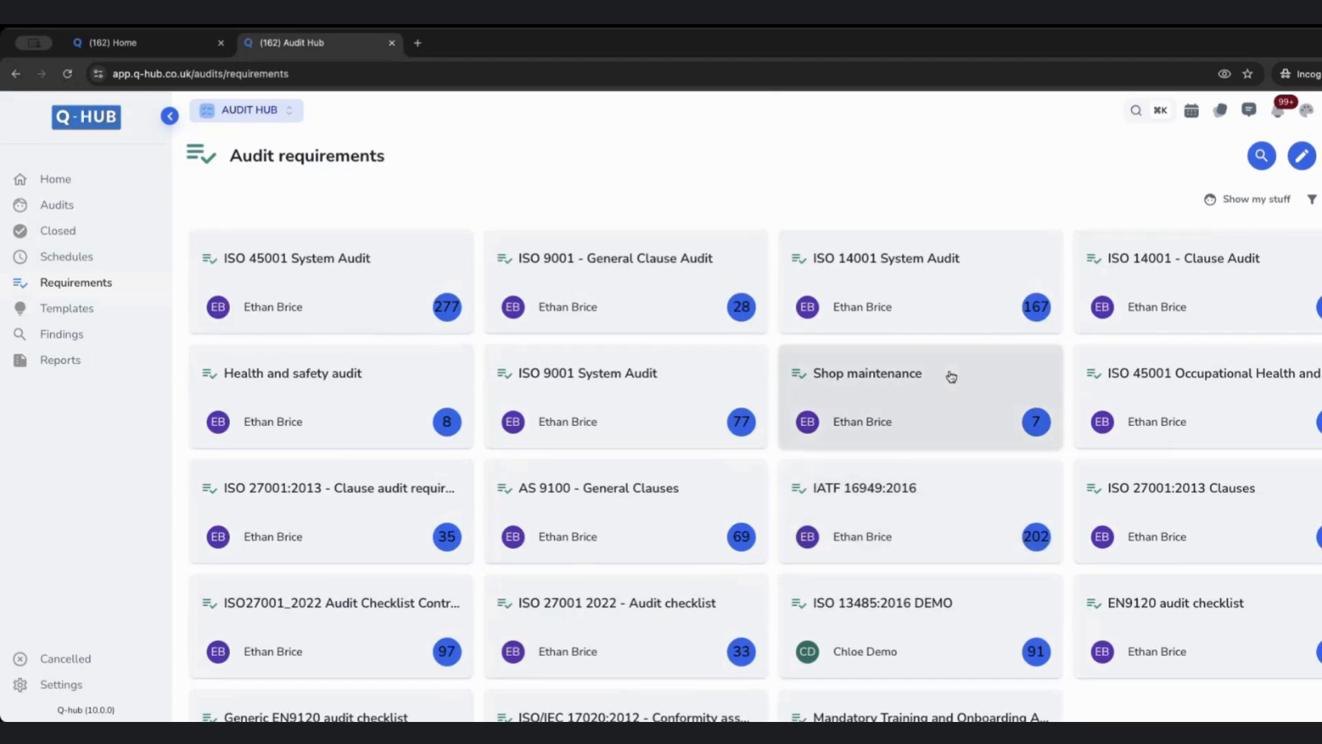
Step: View the methods for creating new requirements, close the choices and look through the existing requirement groups again
{"action": "left_click", "coordinate": [1302, 156]}
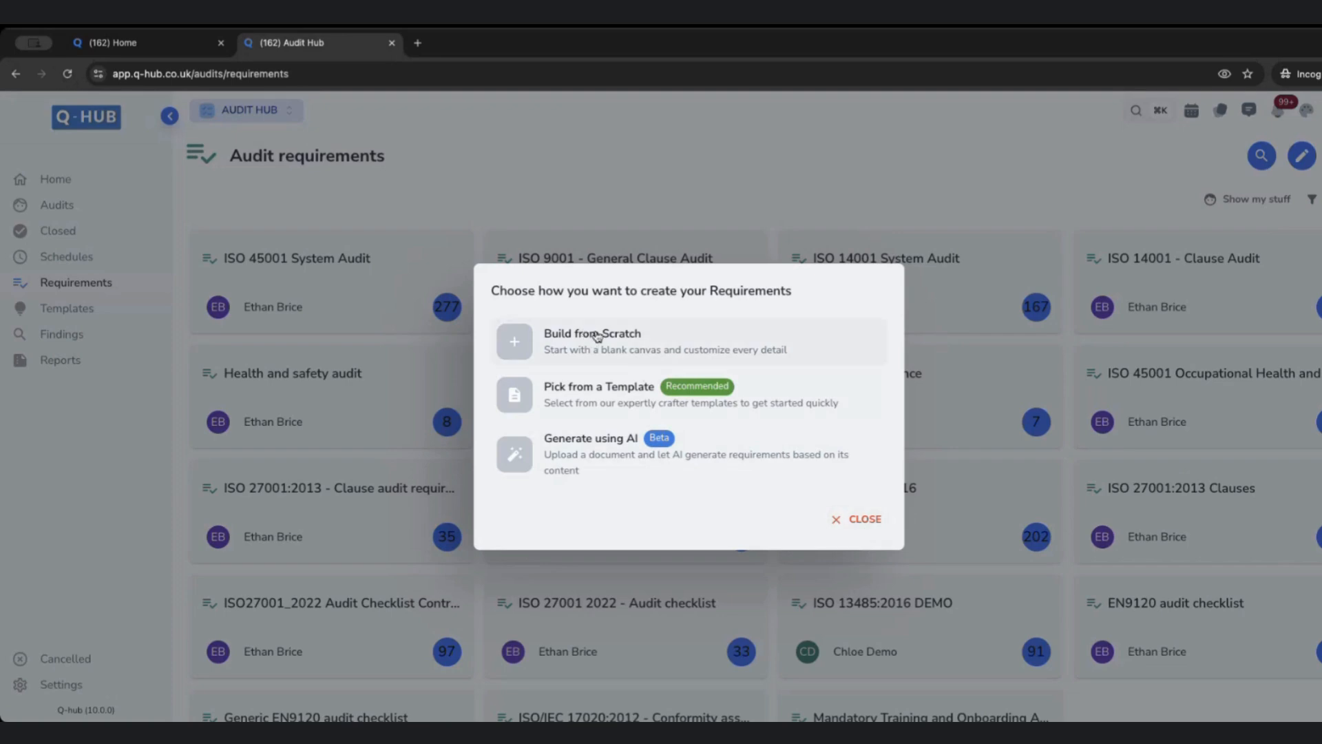
{"action": "left_click", "coordinate": [843, 519]}
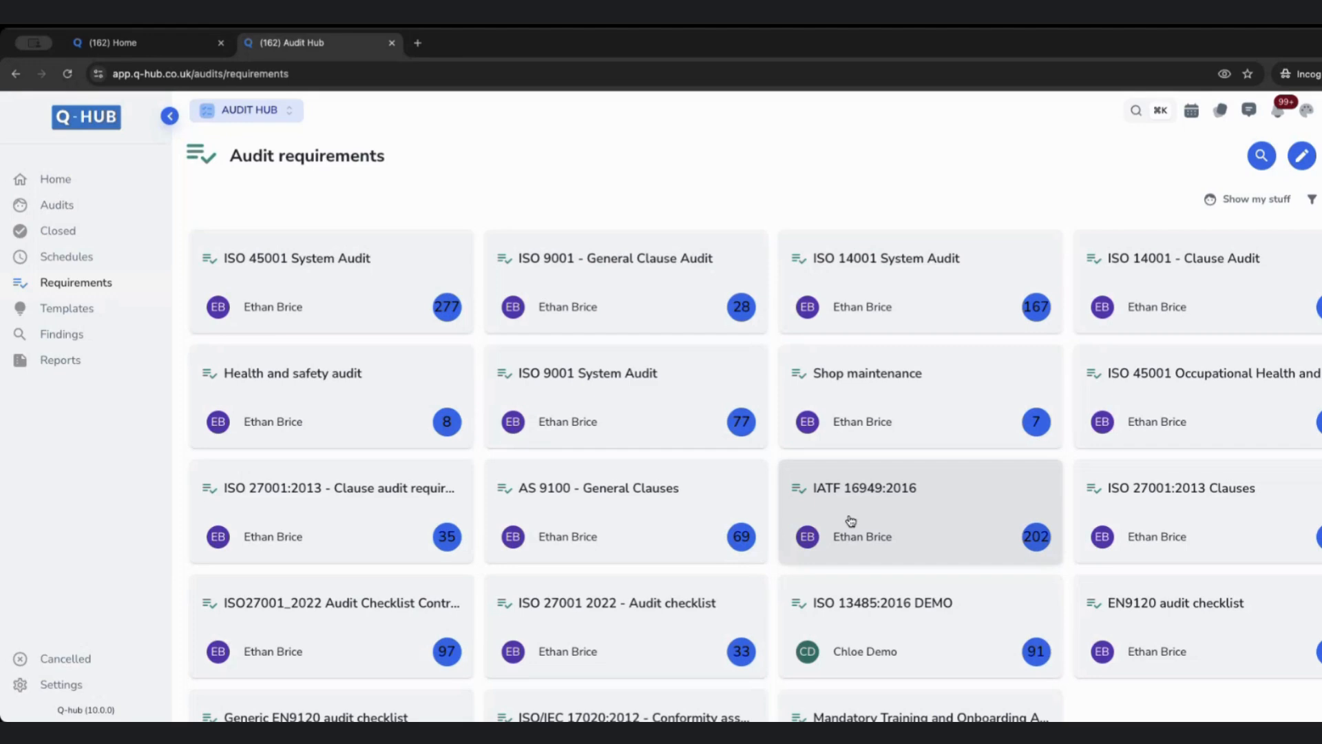
{"action": "scroll", "coordinate": [854, 508], "scroll_direction": "down", "scroll_amount": 2}
{"action": "scroll", "coordinate": [770, 374], "scroll_direction": "up", "scroll_amount": 1}
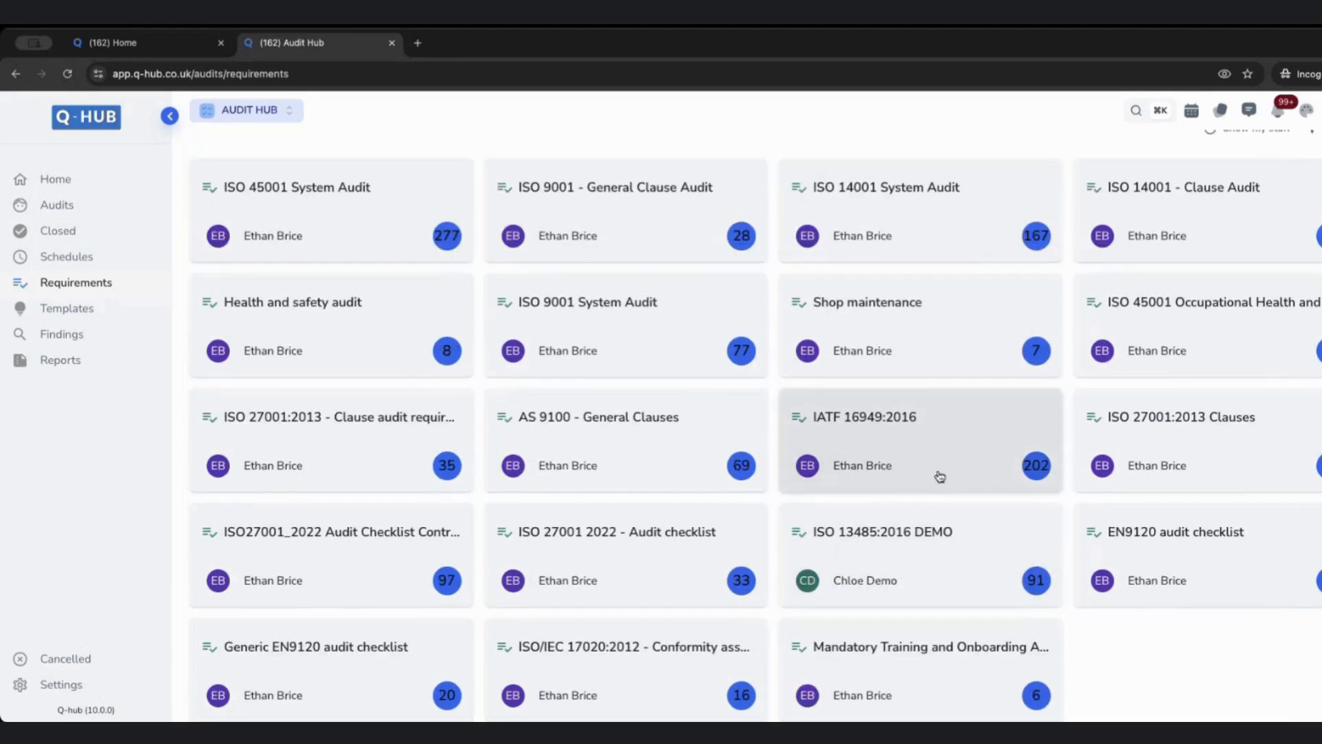
{"action": "scroll", "coordinate": [925, 405], "scroll_direction": "up", "scroll_amount": 1}
{"action": "scroll", "coordinate": [924, 405], "scroll_direction": "down", "scroll_amount": 1}
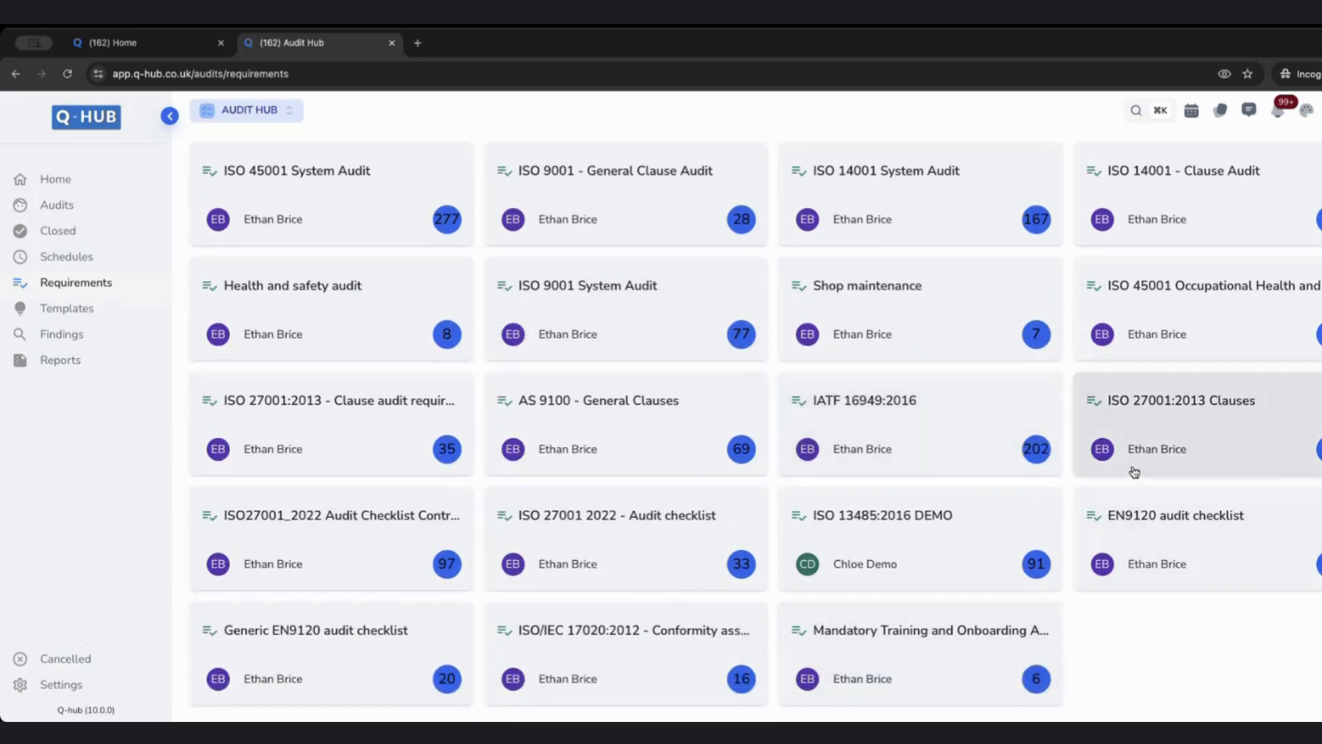
Step: Open the Shop maintenance requirements and read the details of General shop area, the first aiders question and Production documents
{"action": "left_click", "coordinate": [845, 294]}
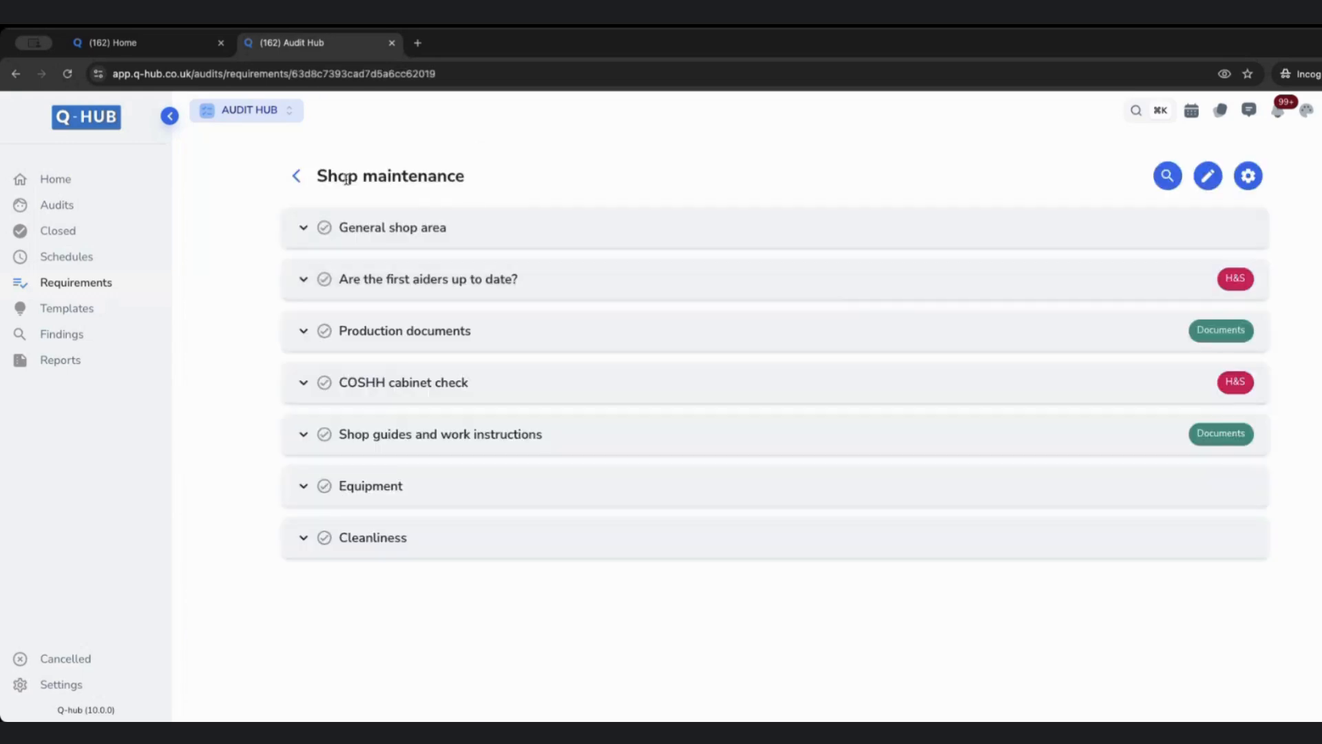
{"action": "triple_click", "coordinate": [339, 175]}
{"action": "left_click", "coordinate": [465, 178]}
{"action": "left_click", "coordinate": [363, 238]}
{"action": "left_click", "coordinate": [365, 365]}
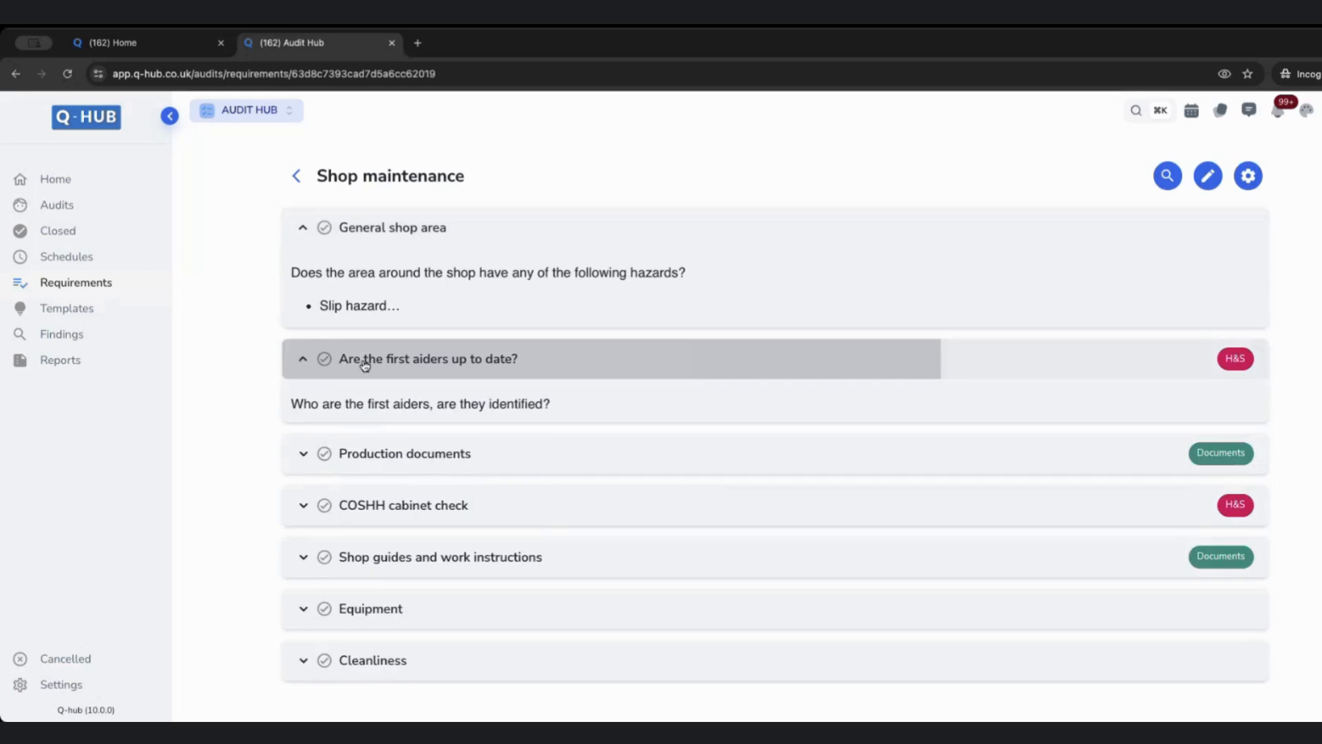
{"action": "left_click", "coordinate": [376, 359]}
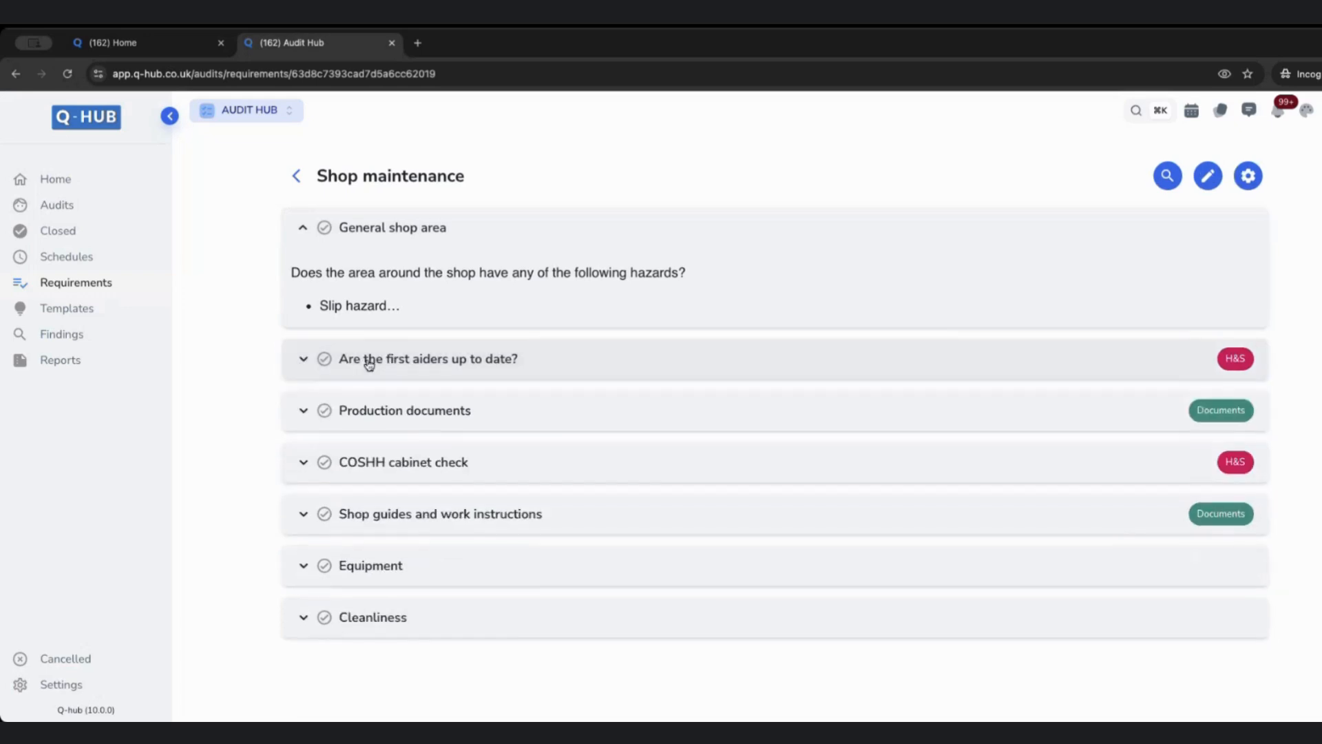
{"action": "left_click", "coordinate": [412, 416]}
{"action": "left_click_drag", "start_coordinate": [297, 452], "coordinate": [443, 502]}
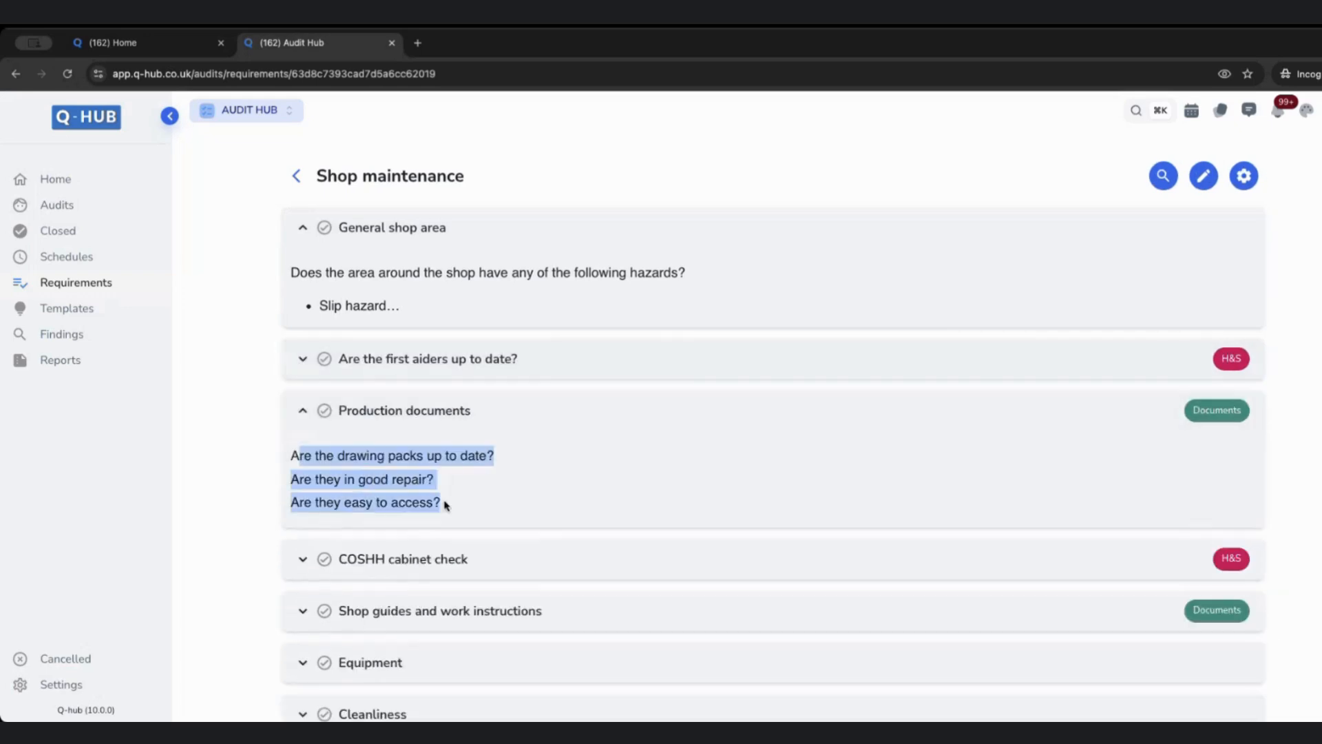
{"action": "left_click", "coordinate": [496, 476]}
{"action": "scroll", "coordinate": [498, 477], "scroll_direction": "down", "scroll_amount": 1}
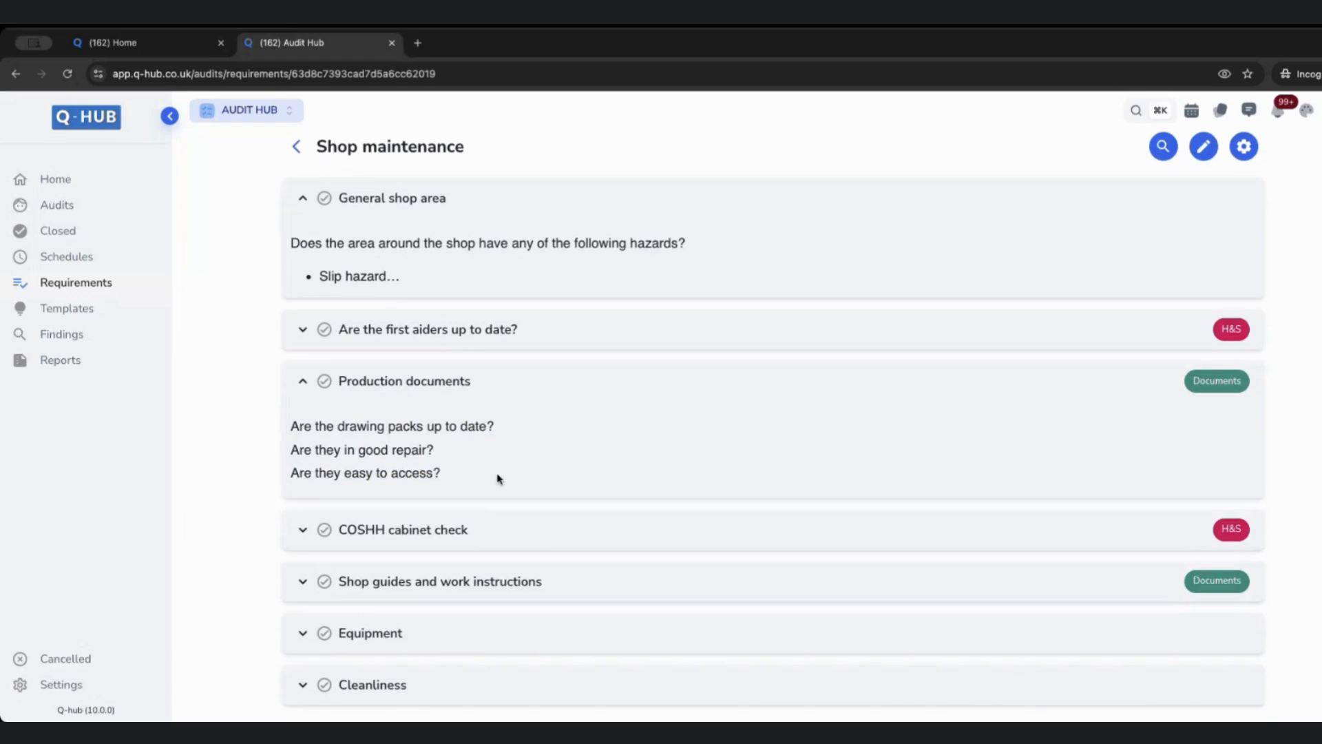
Step: Expand and read the COSHH cabinet check, Shop guides and work instructions, and Equipment requirements, checking the list down to Cleanliness
{"action": "left_click", "coordinate": [452, 534]}
{"action": "scroll", "coordinate": [476, 551], "scroll_direction": "down", "scroll_amount": 3}
{"action": "left_click", "coordinate": [462, 597]}
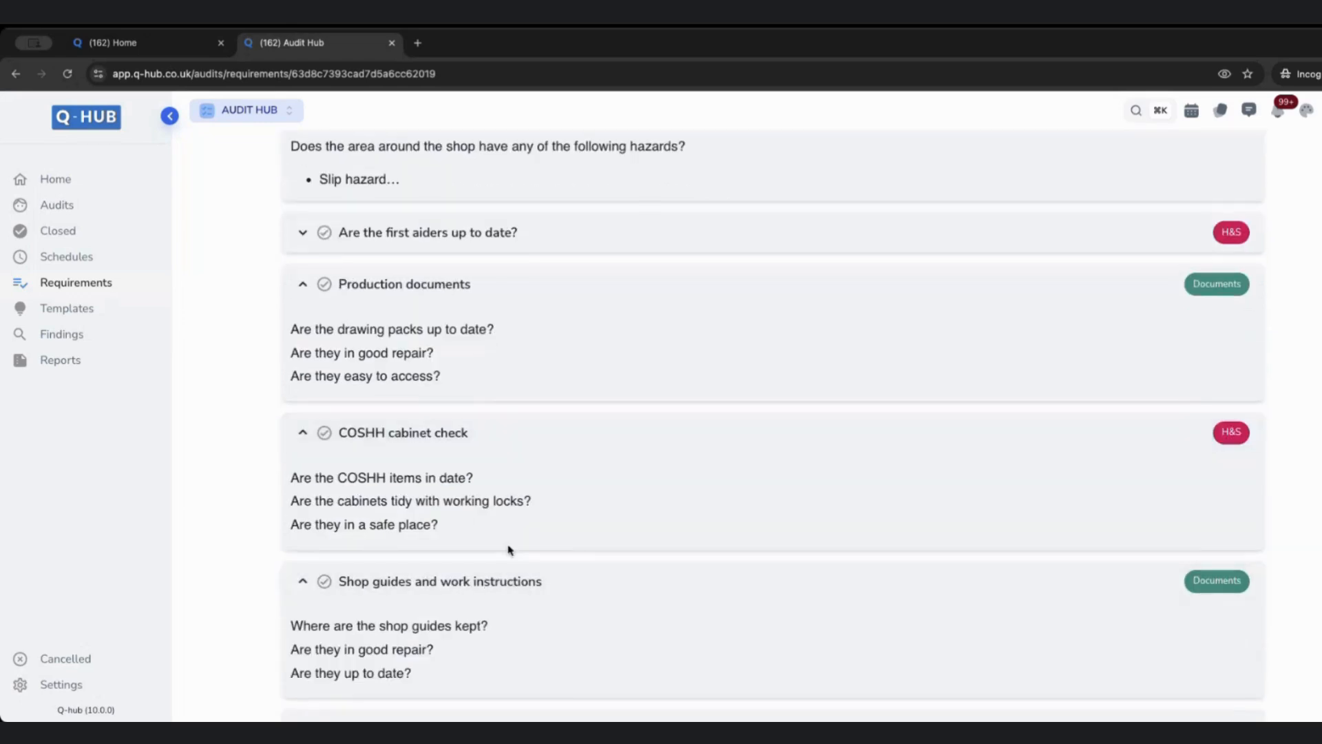
{"action": "scroll", "coordinate": [455, 599], "scroll_direction": "down", "scroll_amount": 3}
{"action": "left_click", "coordinate": [393, 644]}
{"action": "scroll", "coordinate": [420, 541], "scroll_direction": "down", "scroll_amount": 2}
{"action": "scroll", "coordinate": [482, 599], "scroll_direction": "down", "scroll_amount": 2}
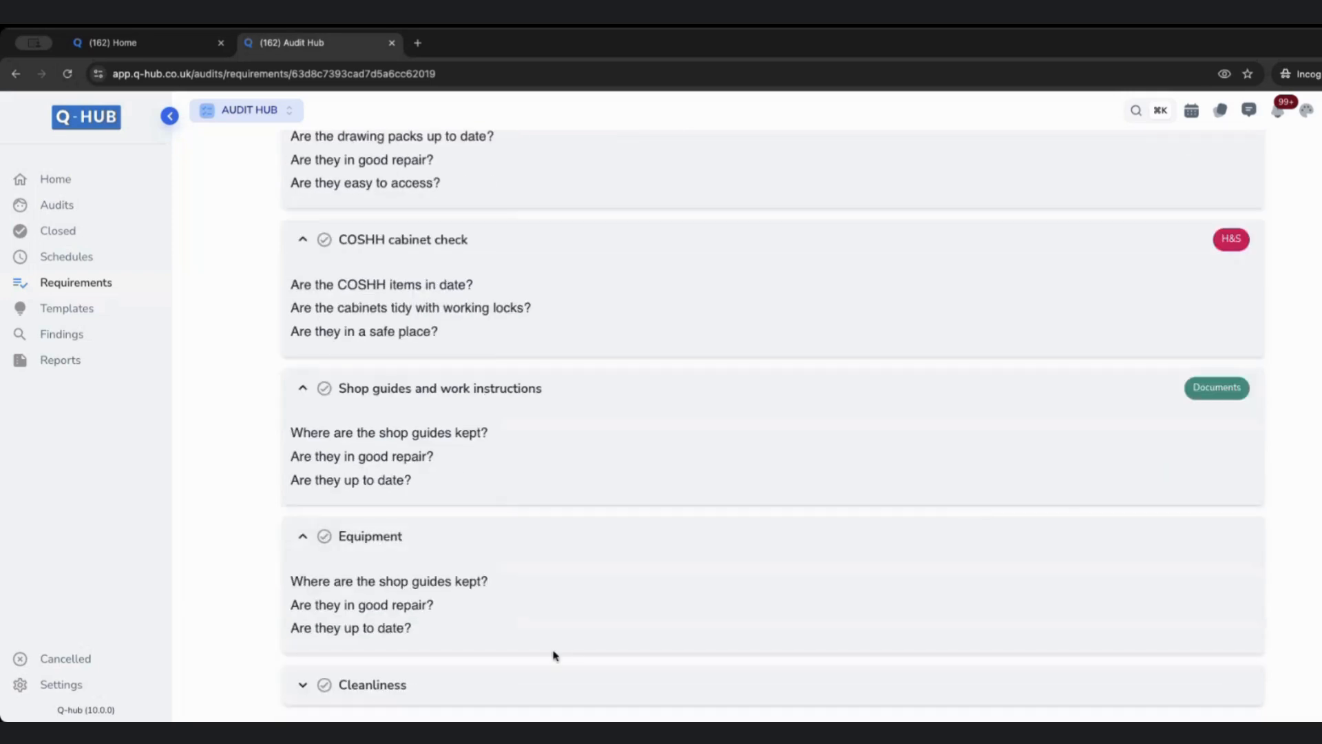
{"action": "left_click", "coordinate": [554, 665]}
{"action": "scroll", "coordinate": [482, 537], "scroll_direction": "down", "scroll_amount": 2}
{"action": "scroll", "coordinate": [882, 416], "scroll_direction": "up", "scroll_amount": 6}
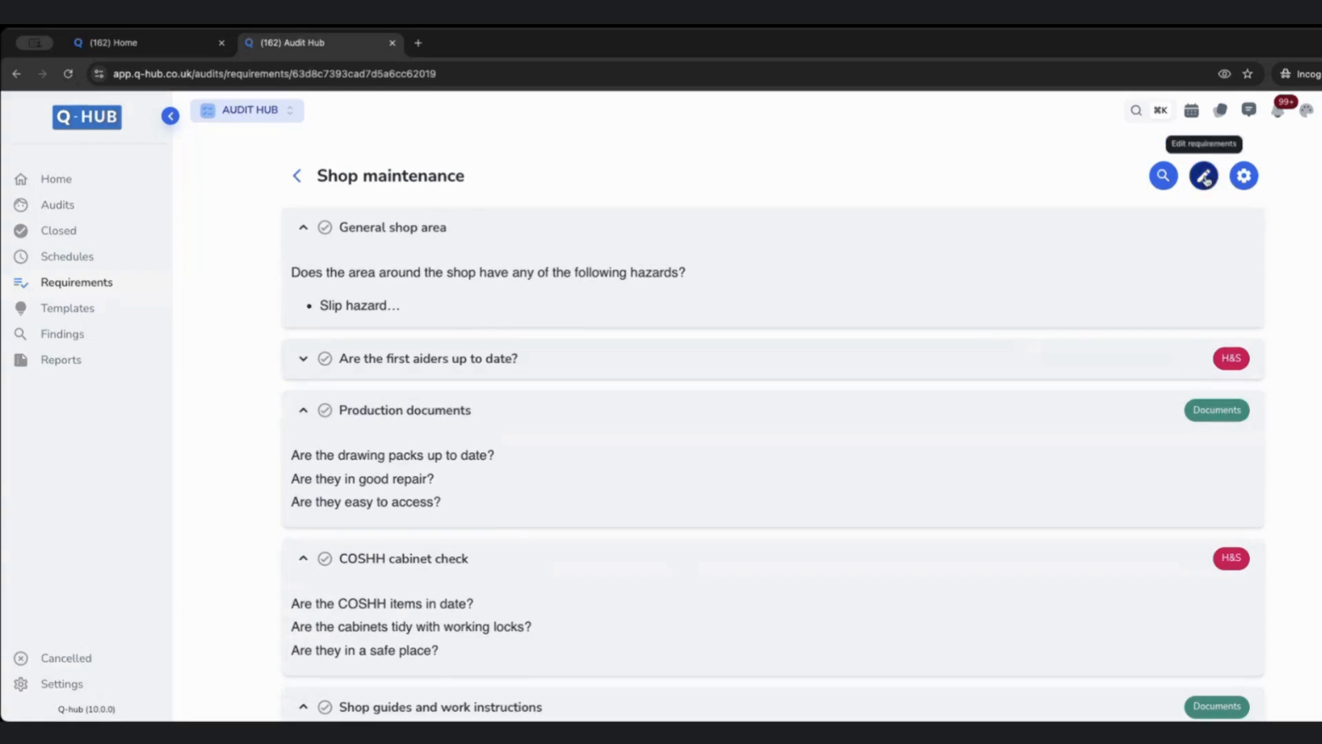
Step: Open the Shop maintenance requirements for editing
{"action": "left_click", "coordinate": [1216, 180]}
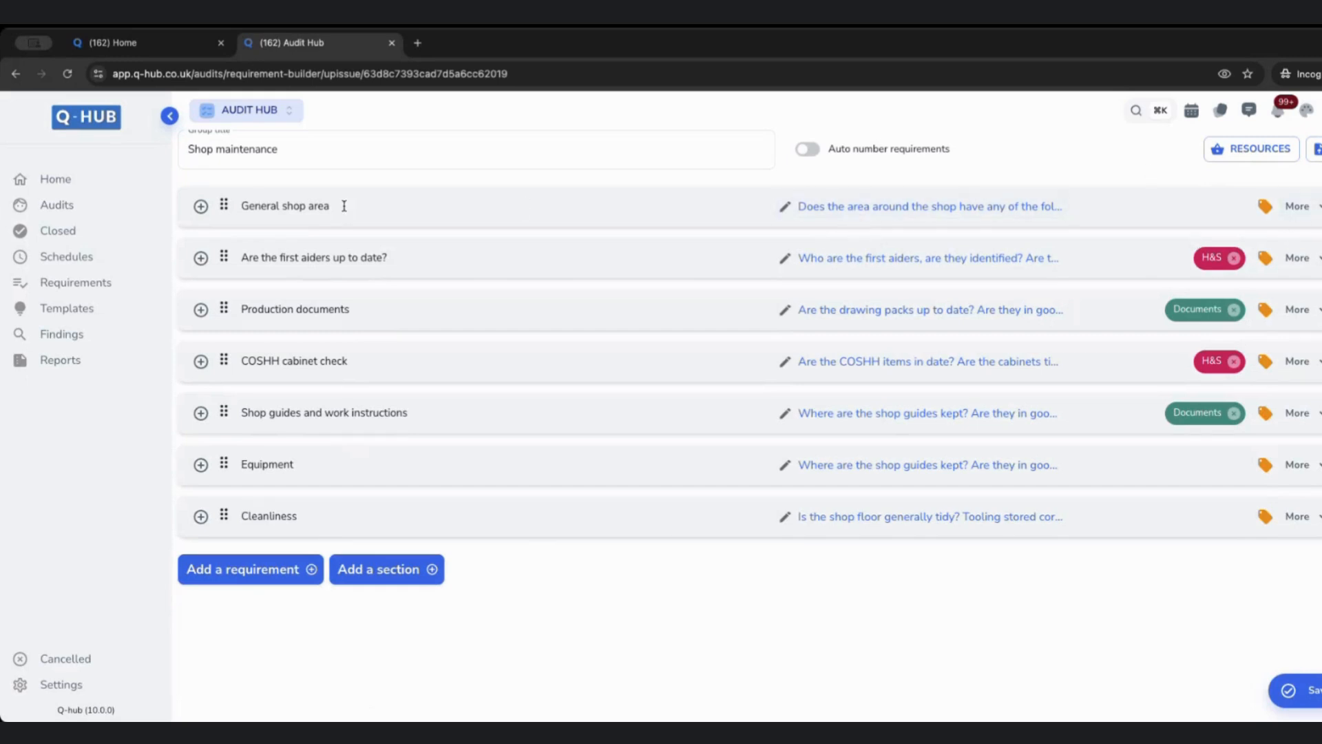
Step: Add a blank requirement below Cleanliness and delete it again
{"action": "left_click", "coordinate": [279, 570]}
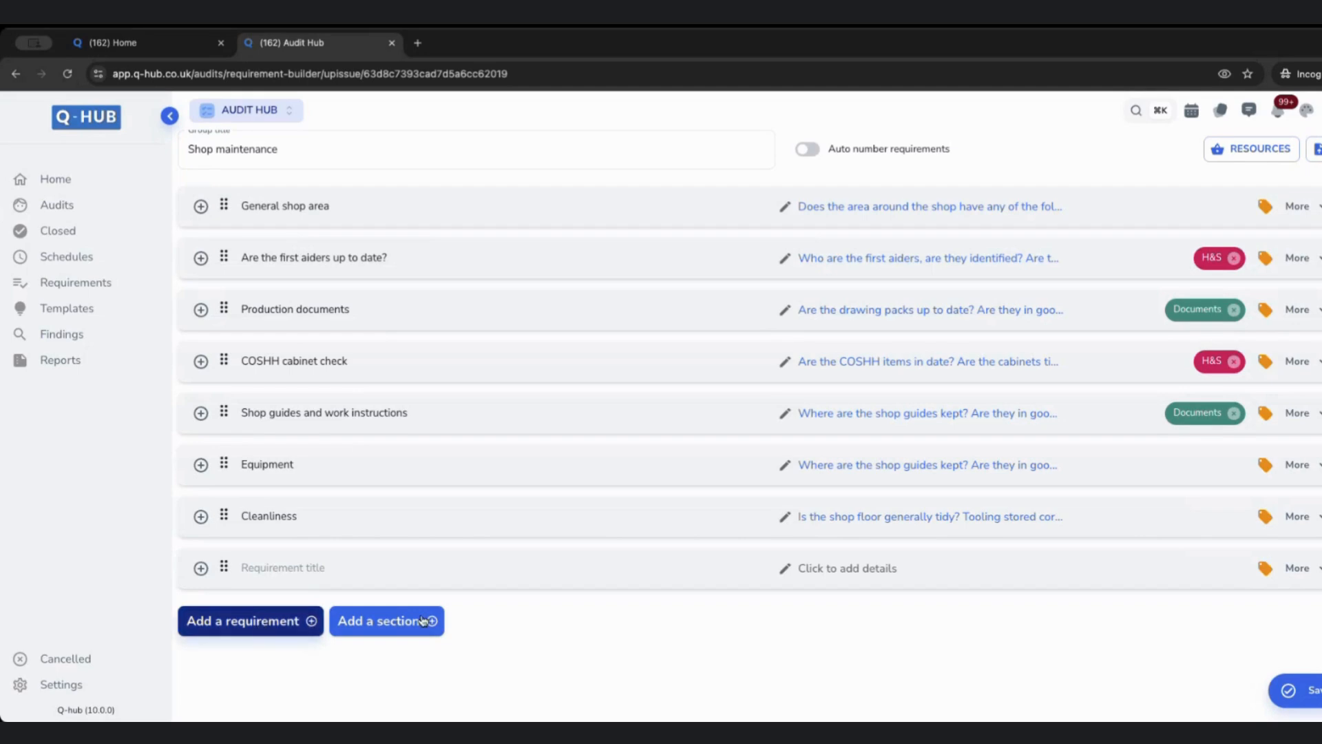
{"action": "left_click", "coordinate": [1319, 568]}
{"action": "left_click", "coordinate": [816, 478]}
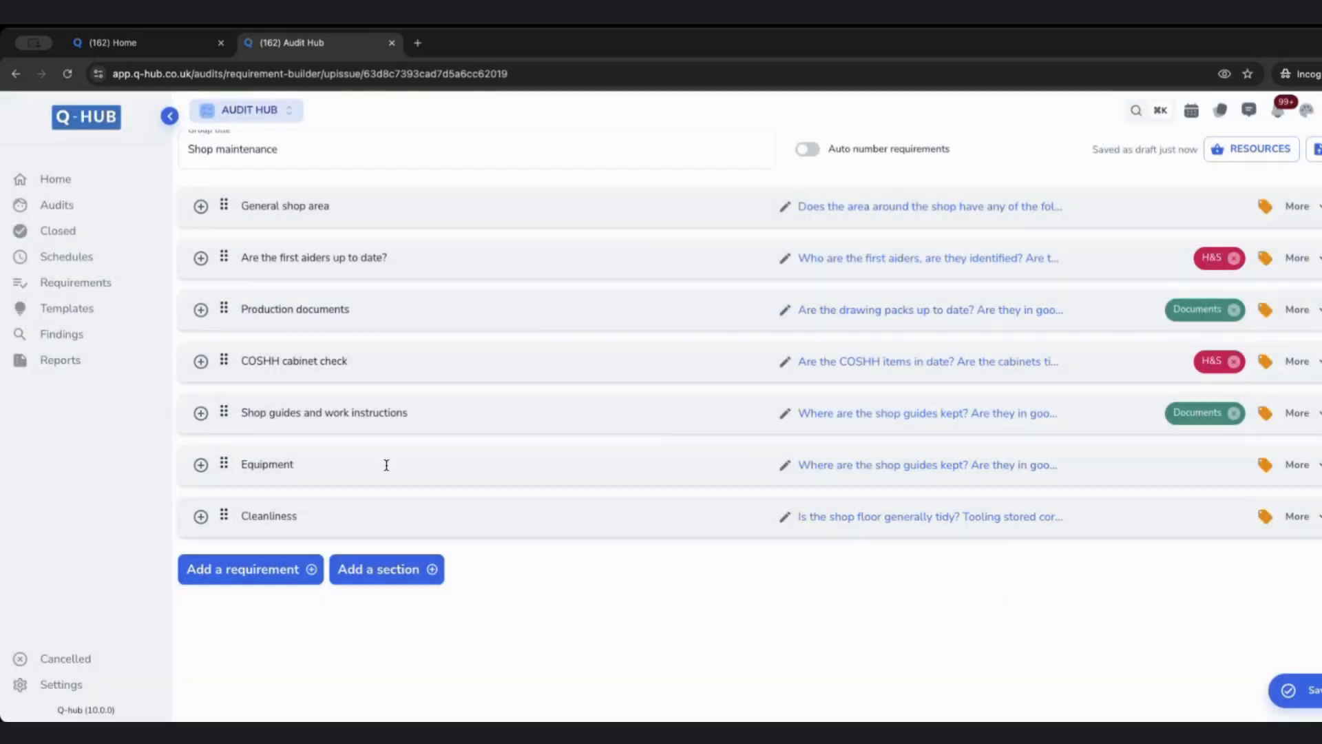
Step: Add a blank section with two untitled requirements below Cleanliness and delete the whole section again
{"action": "left_click", "coordinate": [364, 583]}
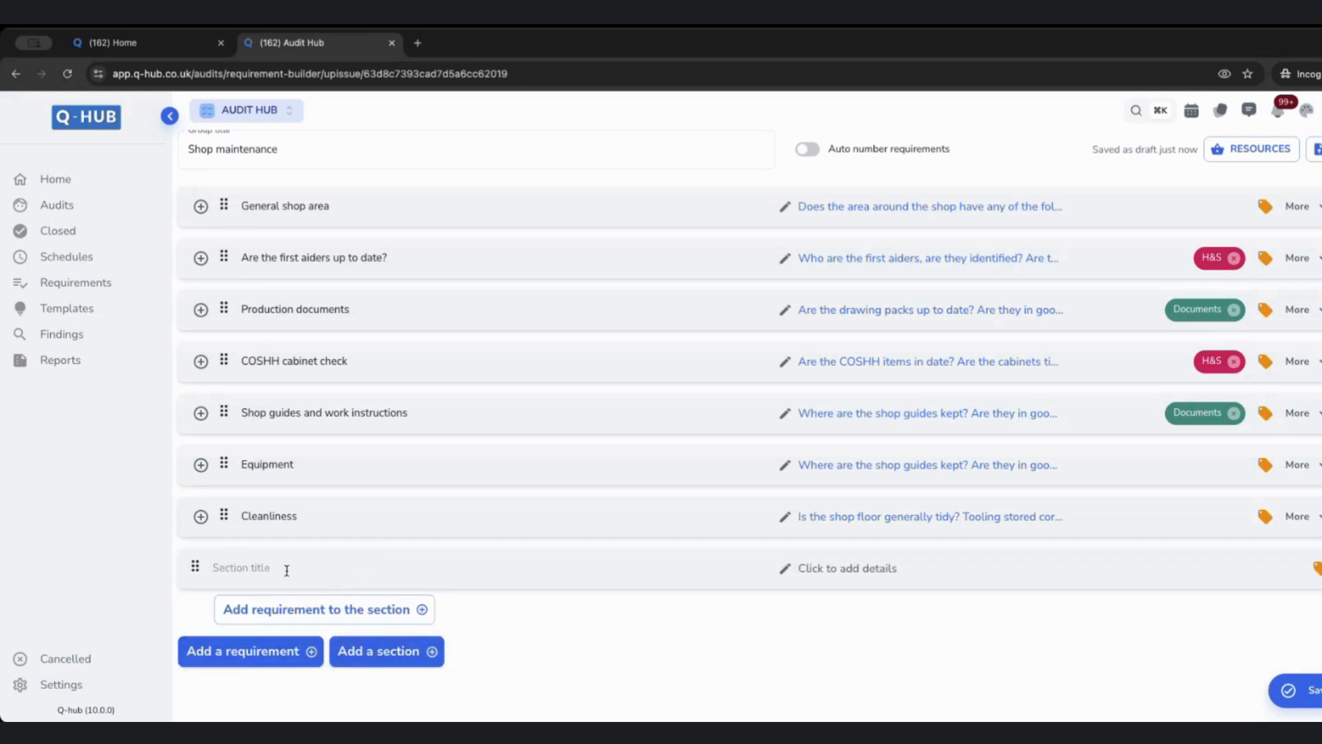
{"action": "left_click", "coordinate": [281, 616]}
{"action": "left_click", "coordinate": [275, 661]}
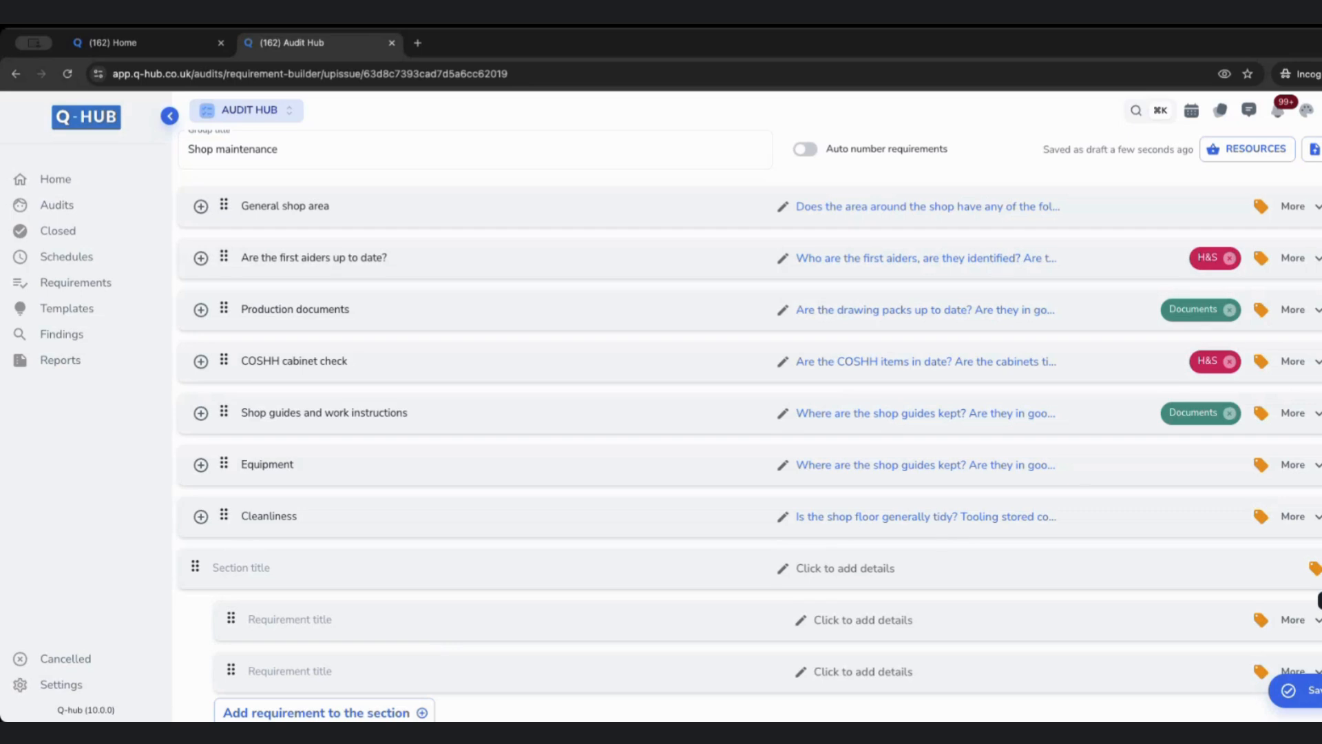
{"action": "left_click", "coordinate": [1321, 568]}
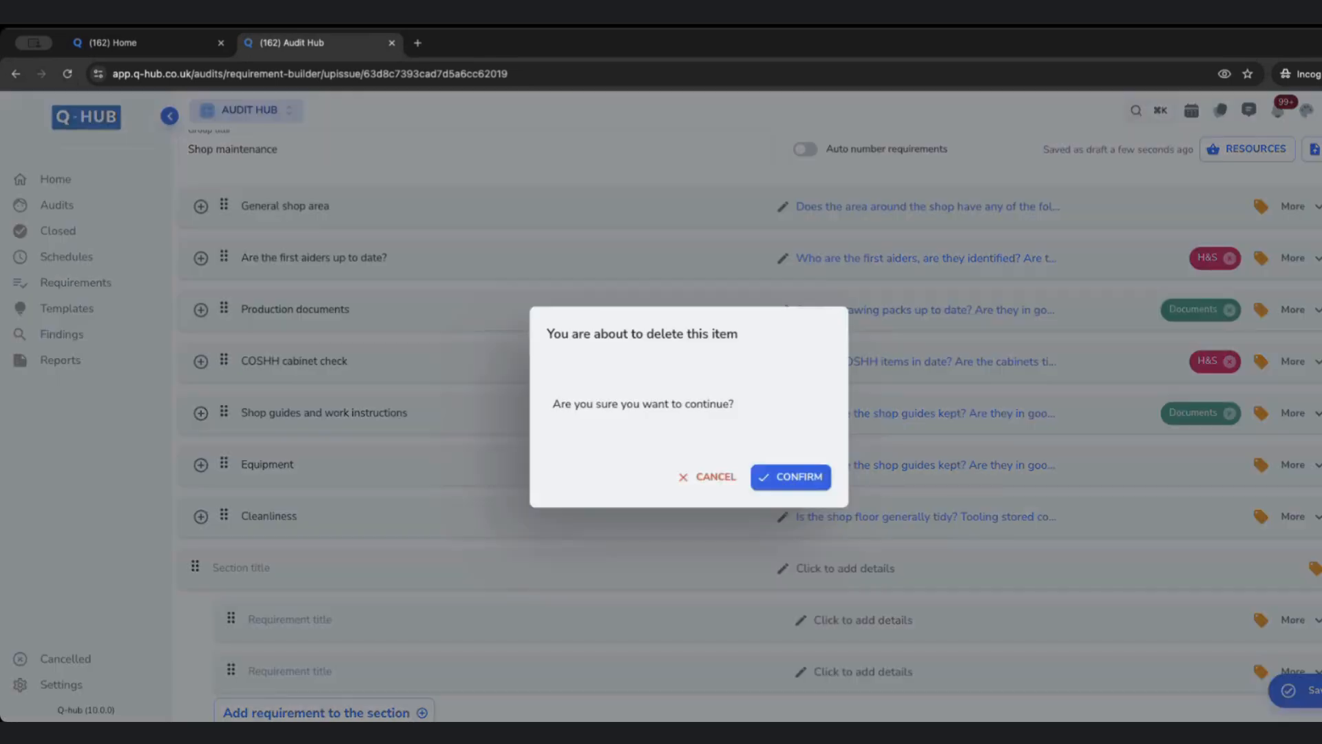
{"action": "left_click", "coordinate": [808, 482]}
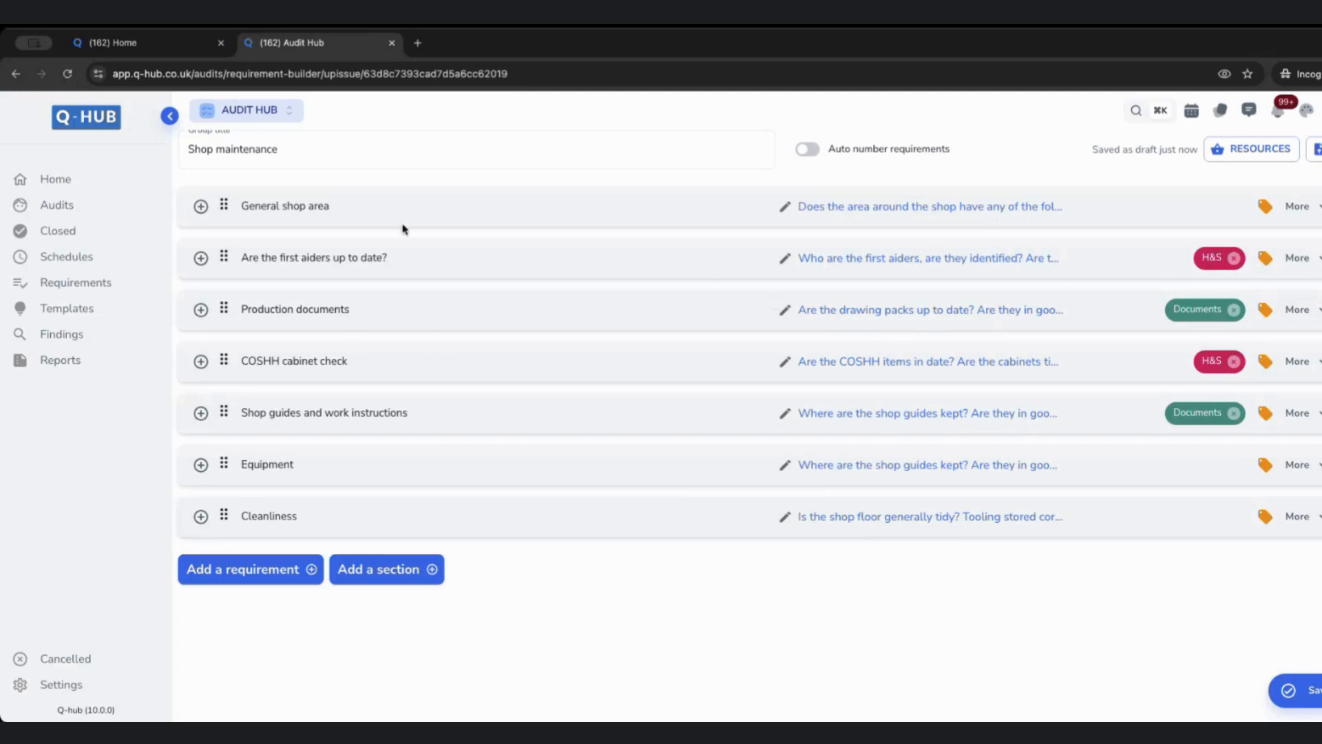
Step: Open the details of the General shop area requirement, read the full hazard text and close the editor
{"action": "triple_click", "coordinate": [305, 205]}
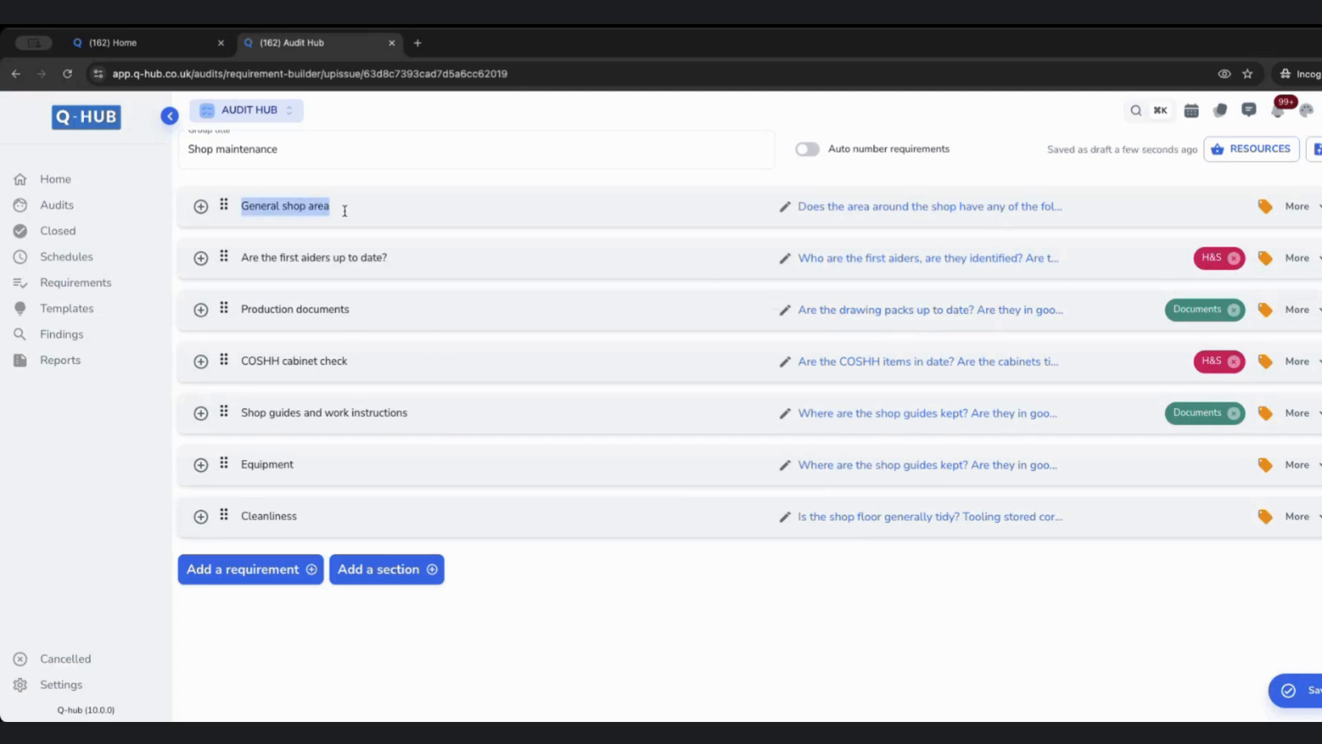
{"action": "left_click", "coordinate": [861, 206]}
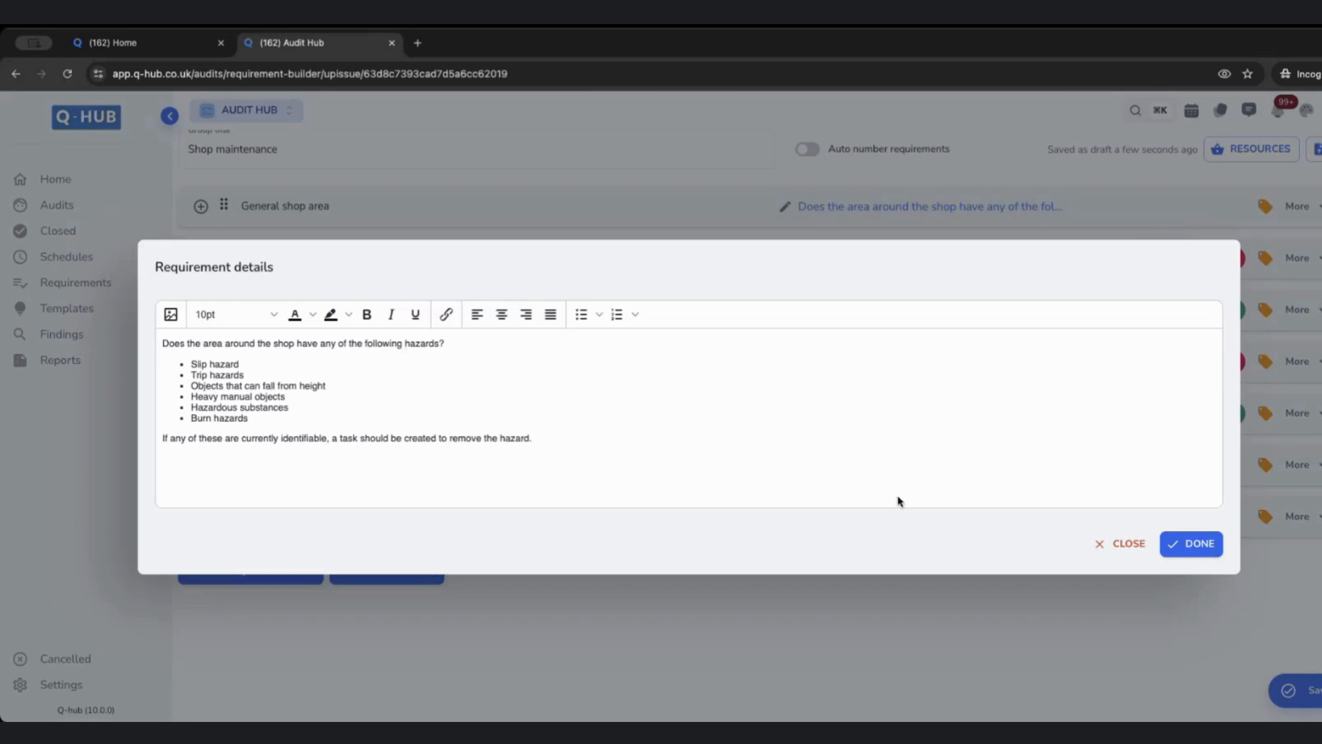
{"action": "left_click", "coordinate": [1191, 544]}
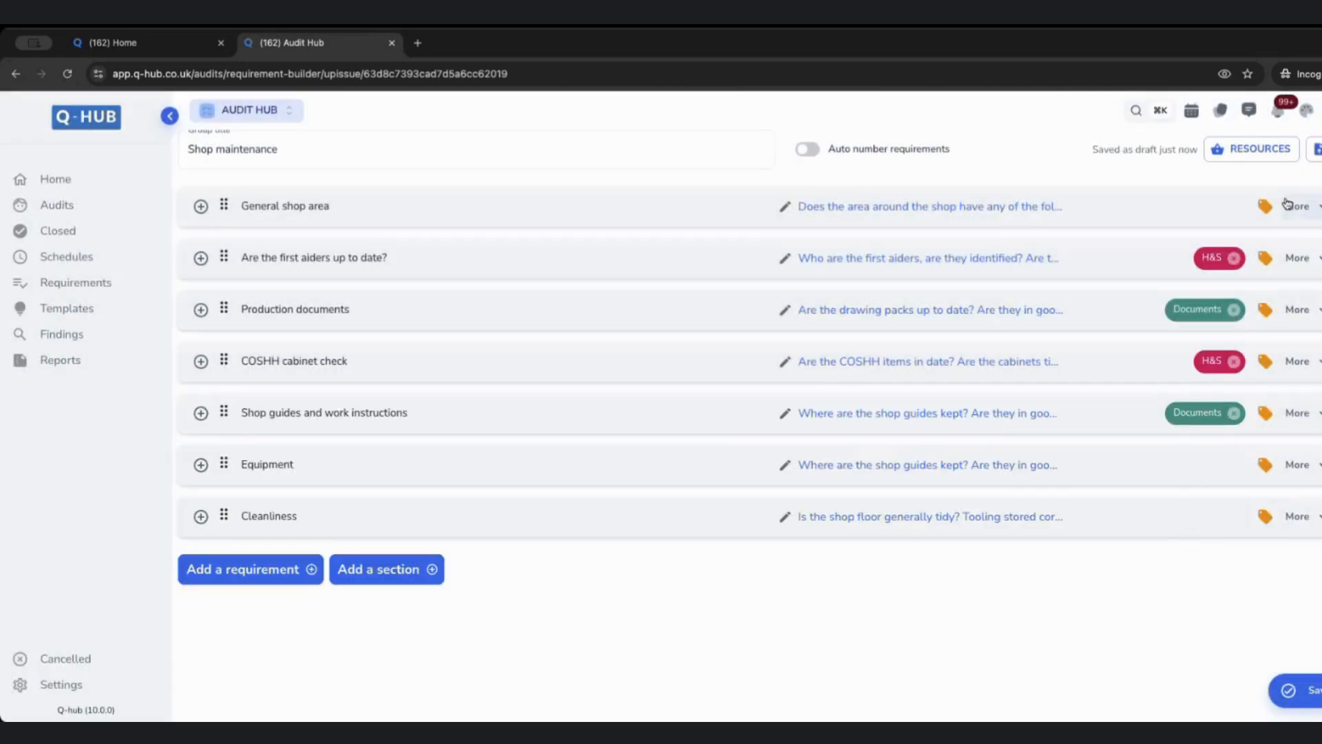
Step: Expand the additional options of the General shop area requirement and examine the available requirement styles
{"action": "left_click", "coordinate": [1313, 208]}
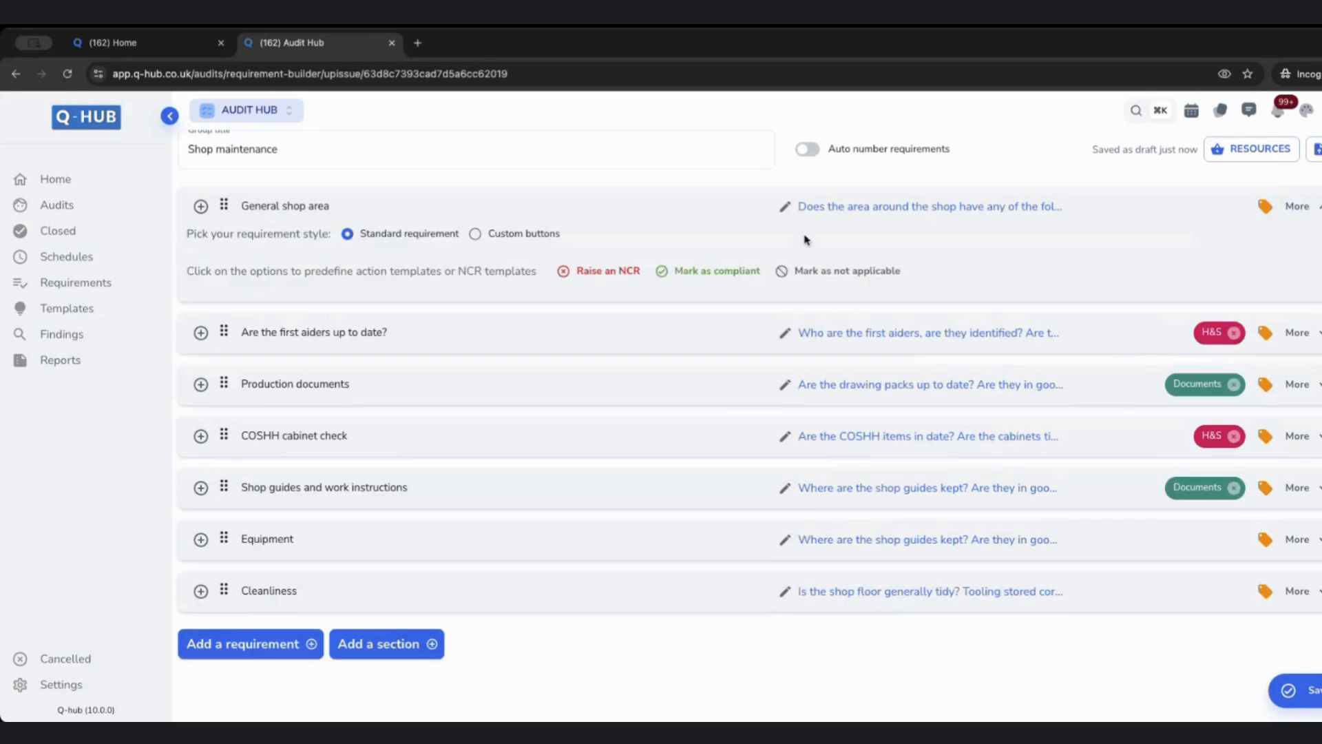
{"action": "left_click_drag", "start_coordinate": [200, 236], "coordinate": [298, 239]}
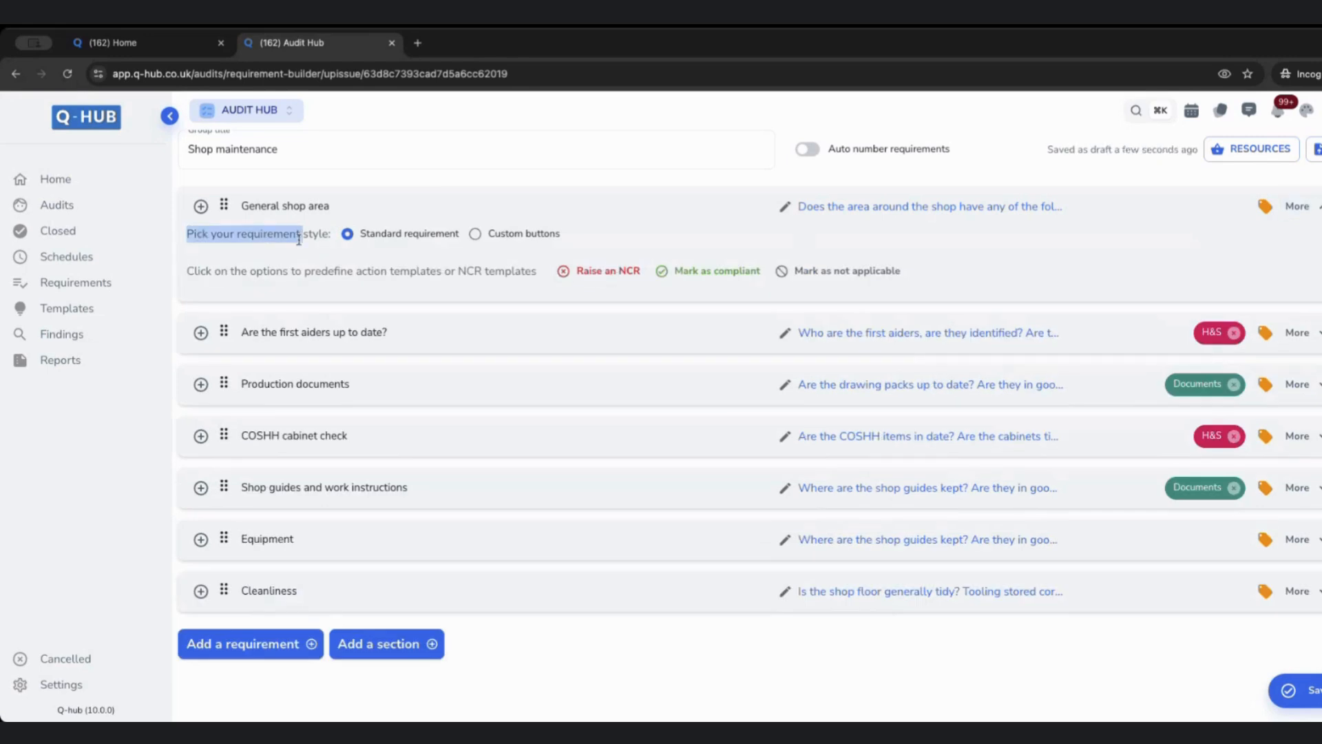
{"action": "left_click", "coordinate": [441, 254]}
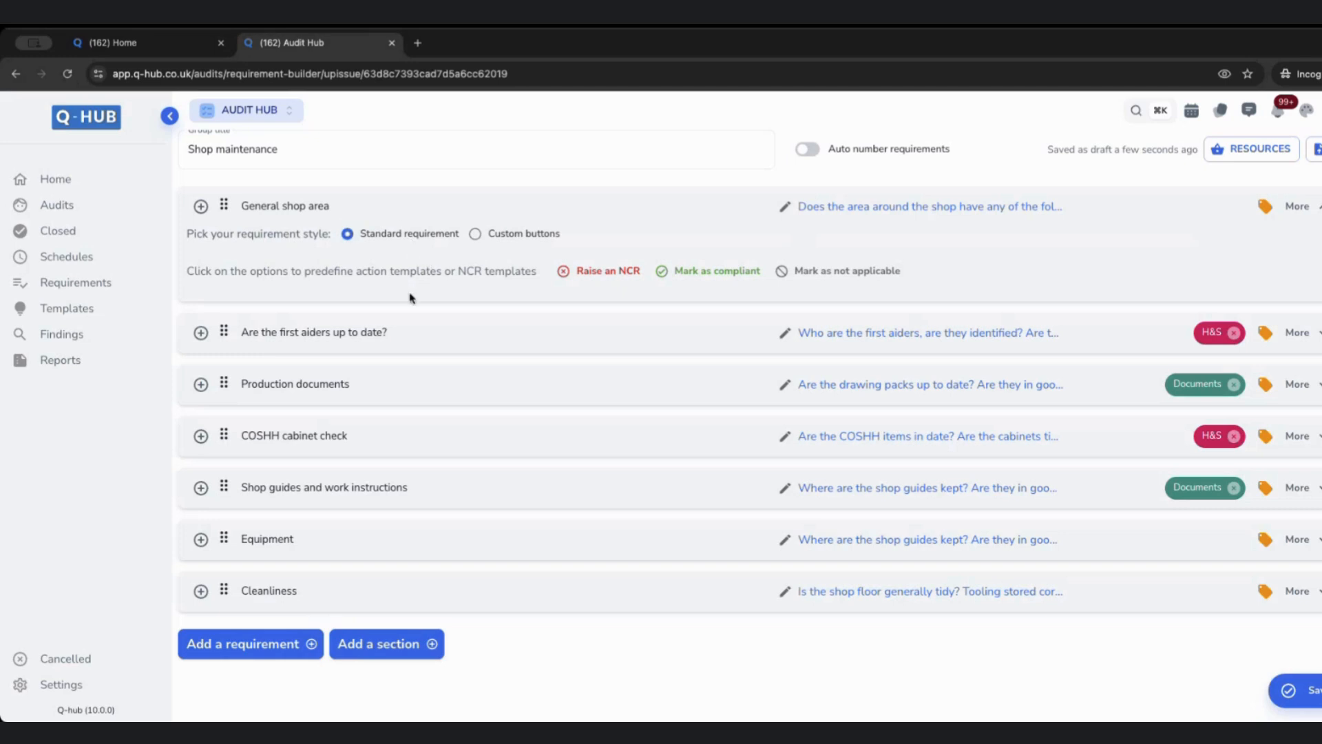
Step: Examine the Raise an NCR, Mark as compliant and Mark as not applicable options of the General shop area requirement
{"action": "left_click", "coordinate": [589, 278]}
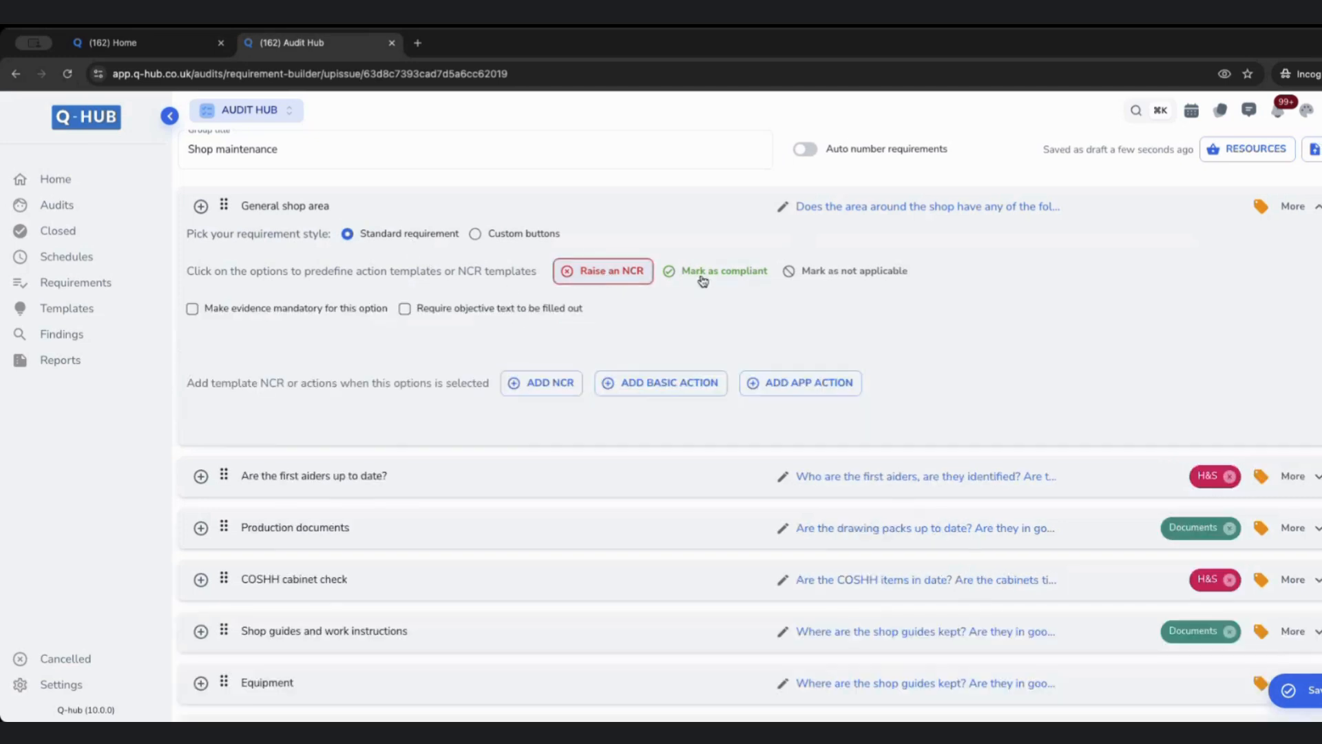
{"action": "left_click", "coordinate": [708, 275]}
{"action": "left_click", "coordinate": [847, 272]}
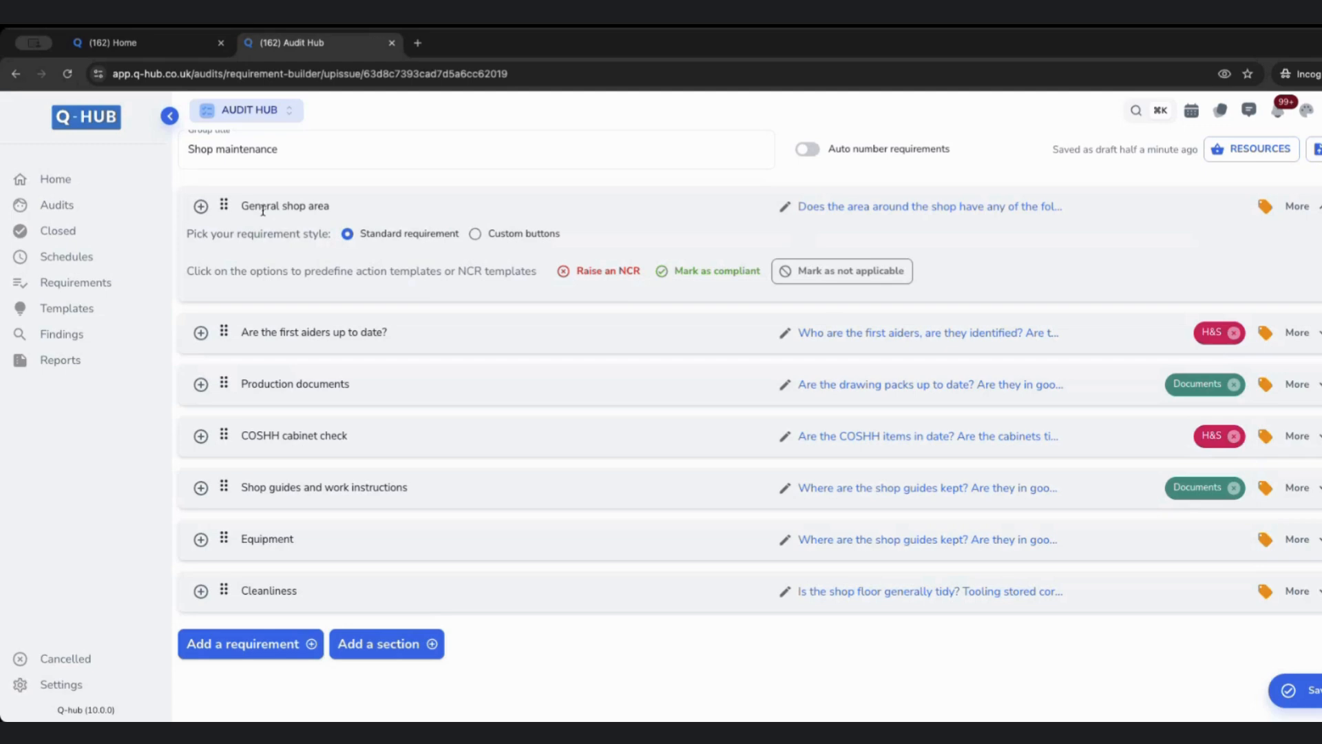
{"action": "left_click", "coordinate": [287, 147]}
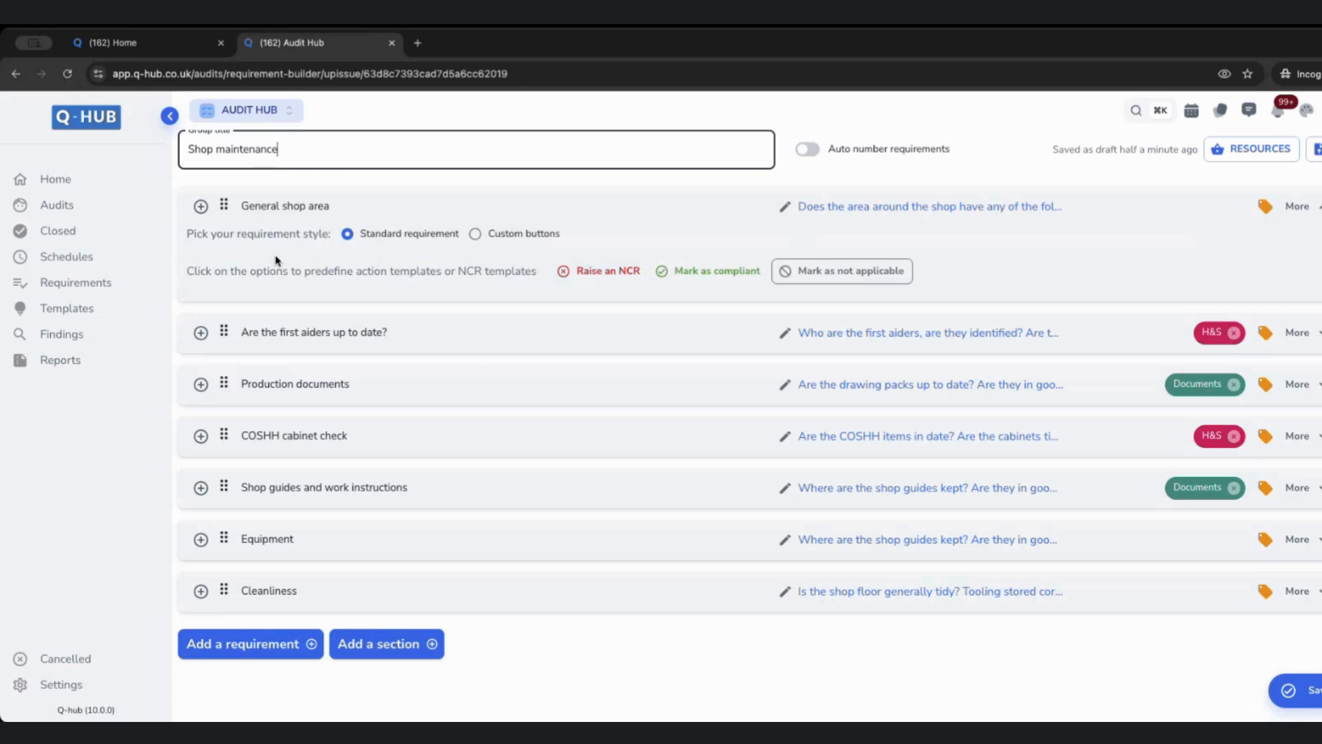
{"action": "left_click", "coordinate": [297, 206]}
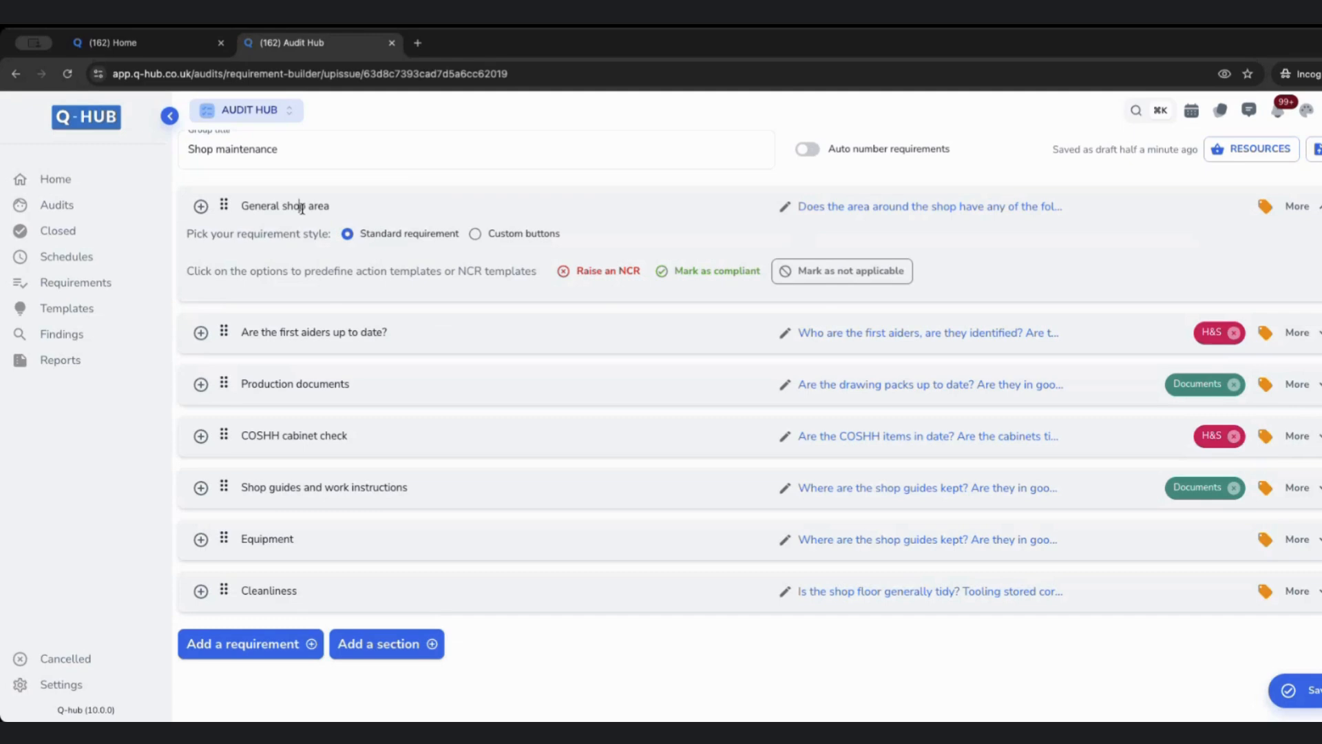
Step: For the Raise an NCR option of General shop area, make evidence mandatory and require objective text to be filled out
{"action": "left_click", "coordinate": [625, 272]}
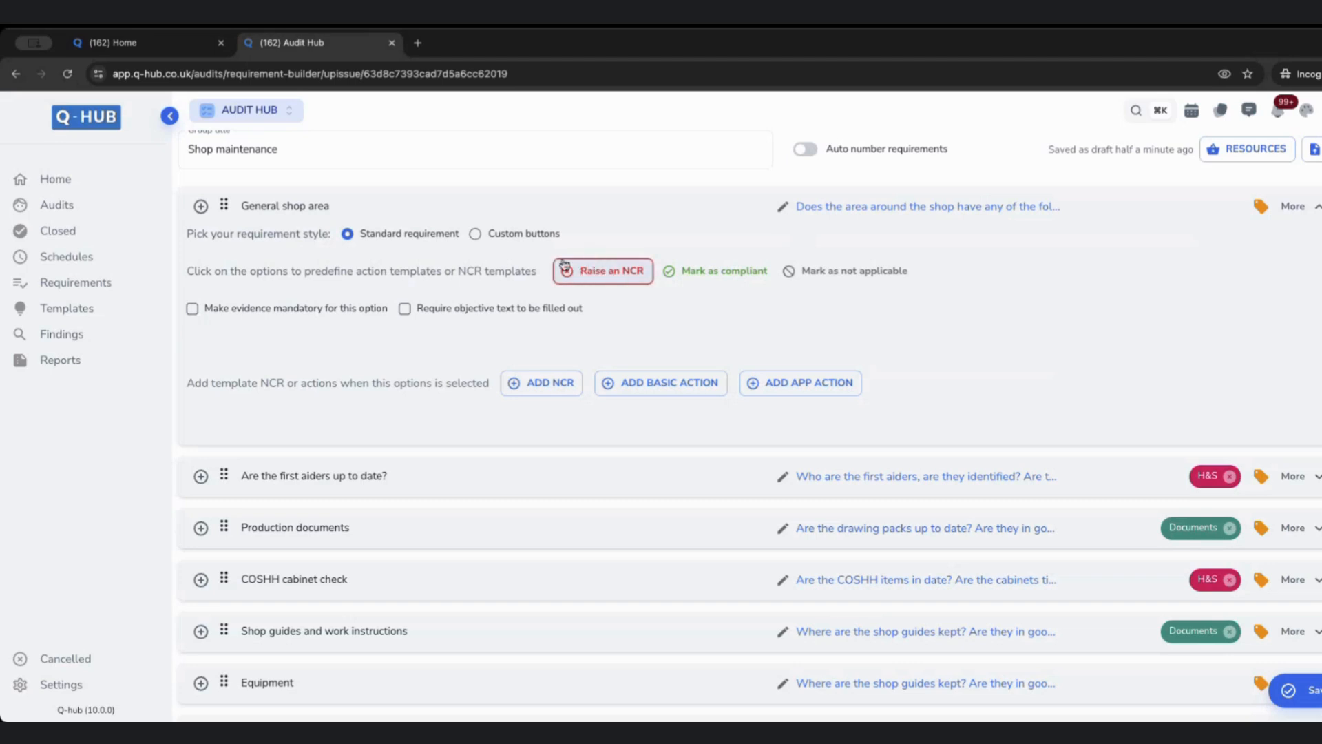
{"action": "triple_click", "coordinate": [266, 206]}
{"action": "left_click", "coordinate": [331, 207]}
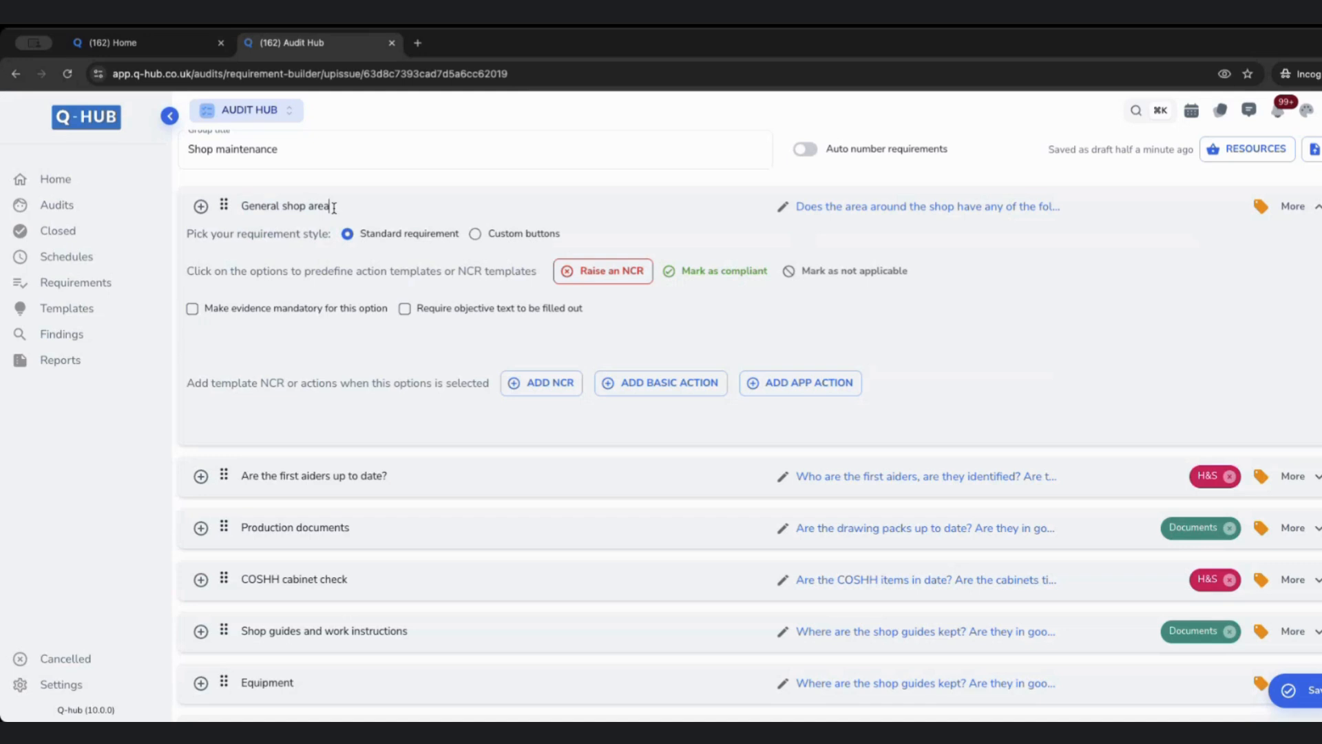
{"action": "left_click", "coordinate": [247, 310]}
{"action": "left_click", "coordinate": [439, 309]}
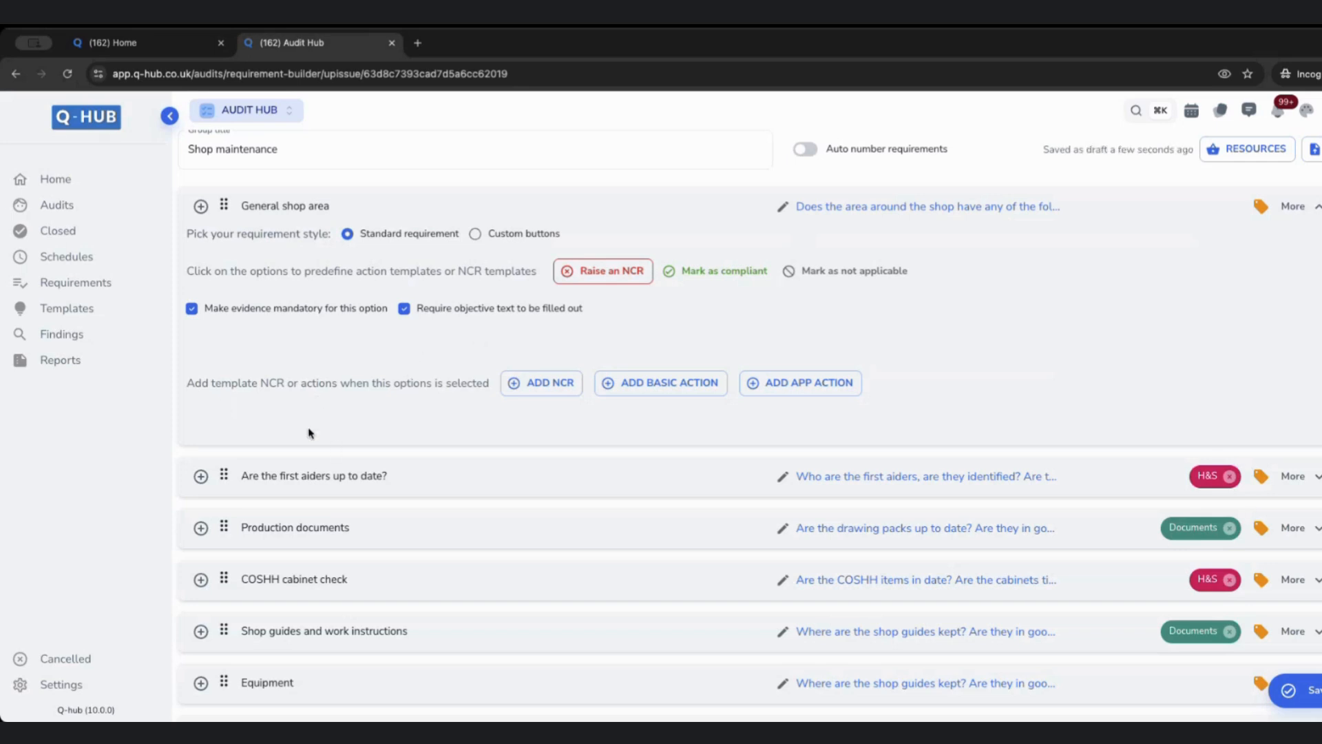
Step: Add the Non-Conformance form as NCR template for General shop area, and reopen and dismiss the list of NCR templates
{"action": "left_click", "coordinate": [545, 387]}
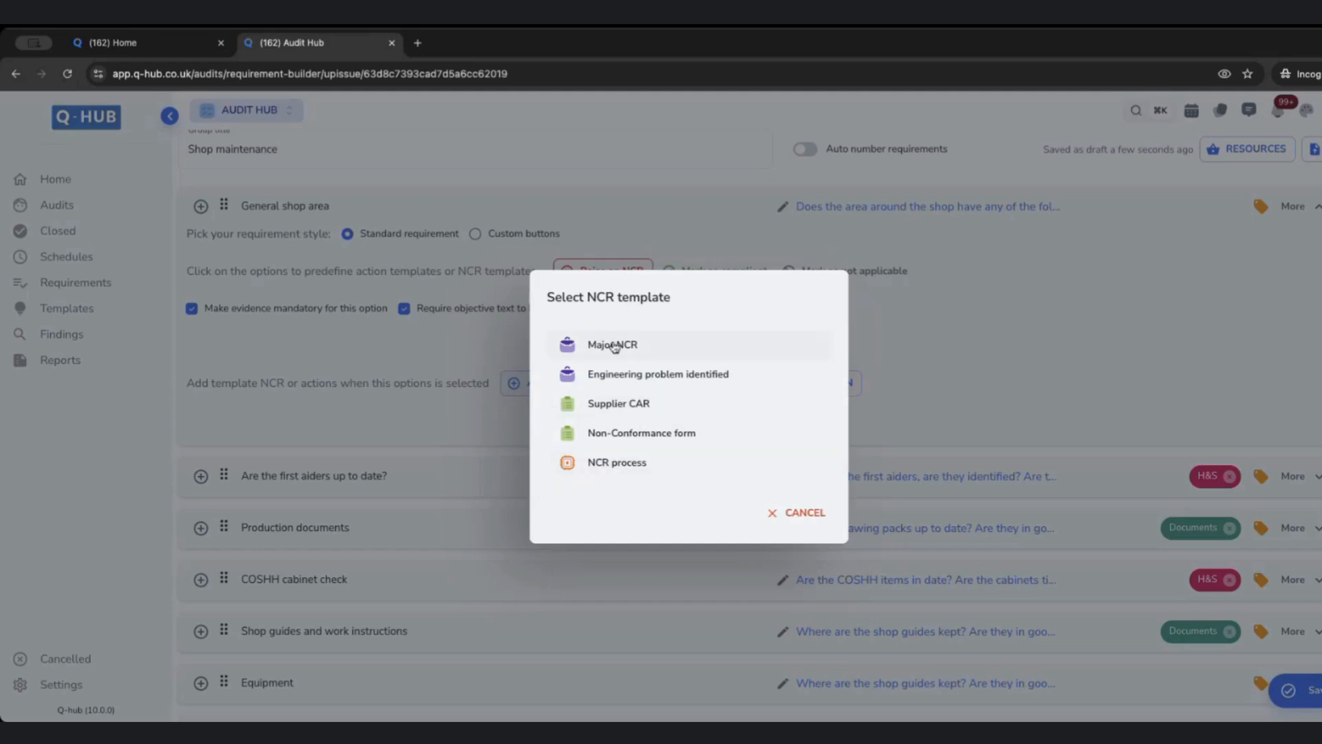
{"action": "left_click", "coordinate": [629, 432]}
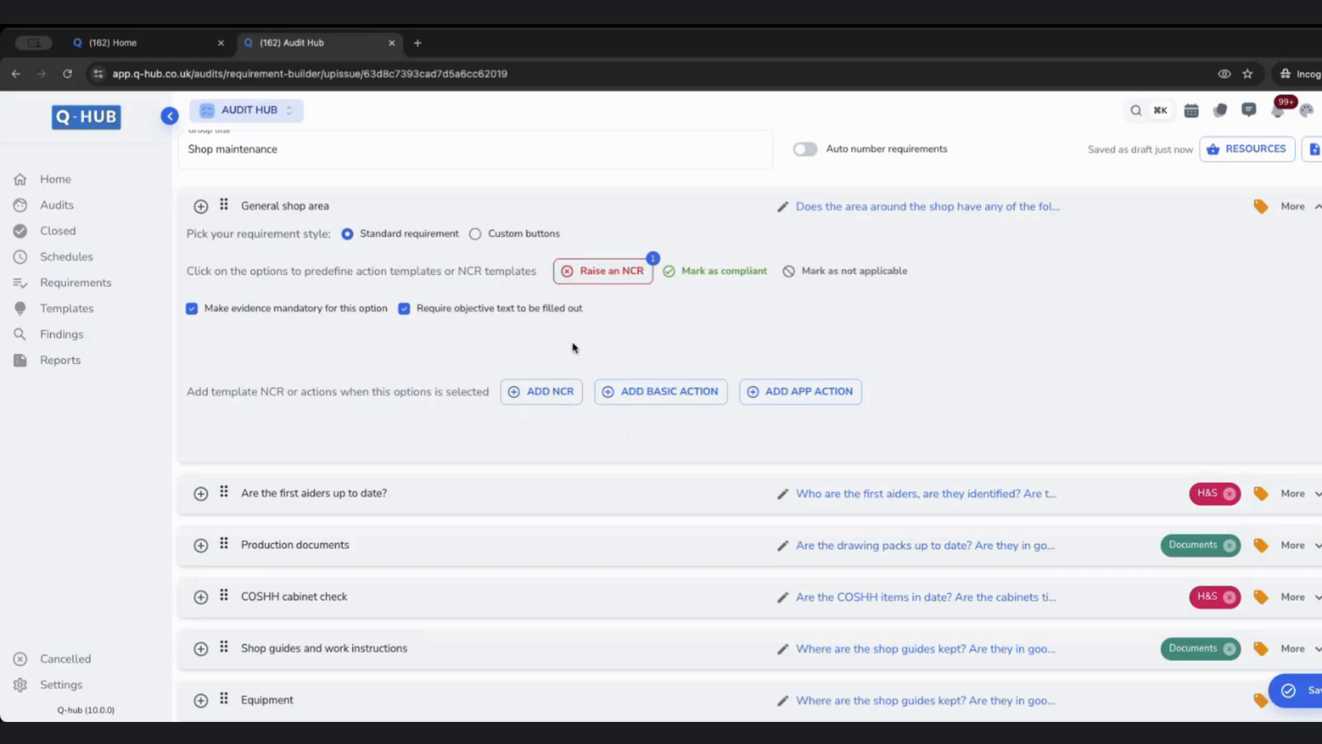
{"action": "left_click", "coordinate": [551, 390]}
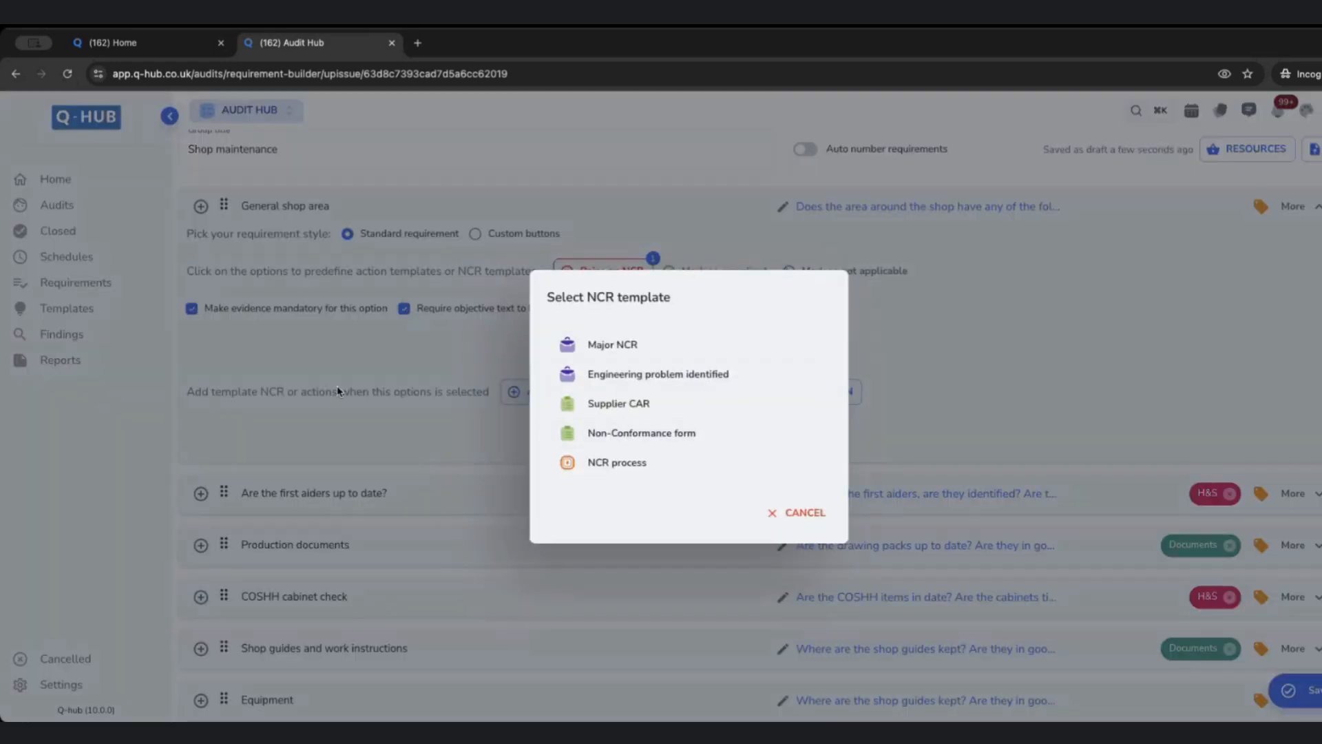
{"action": "left_click", "coordinate": [391, 560]}
{"action": "scroll", "coordinate": [391, 560], "scroll_direction": "down", "scroll_amount": 1}
{"action": "scroll", "coordinate": [413, 541], "scroll_direction": "down", "scroll_amount": 1}
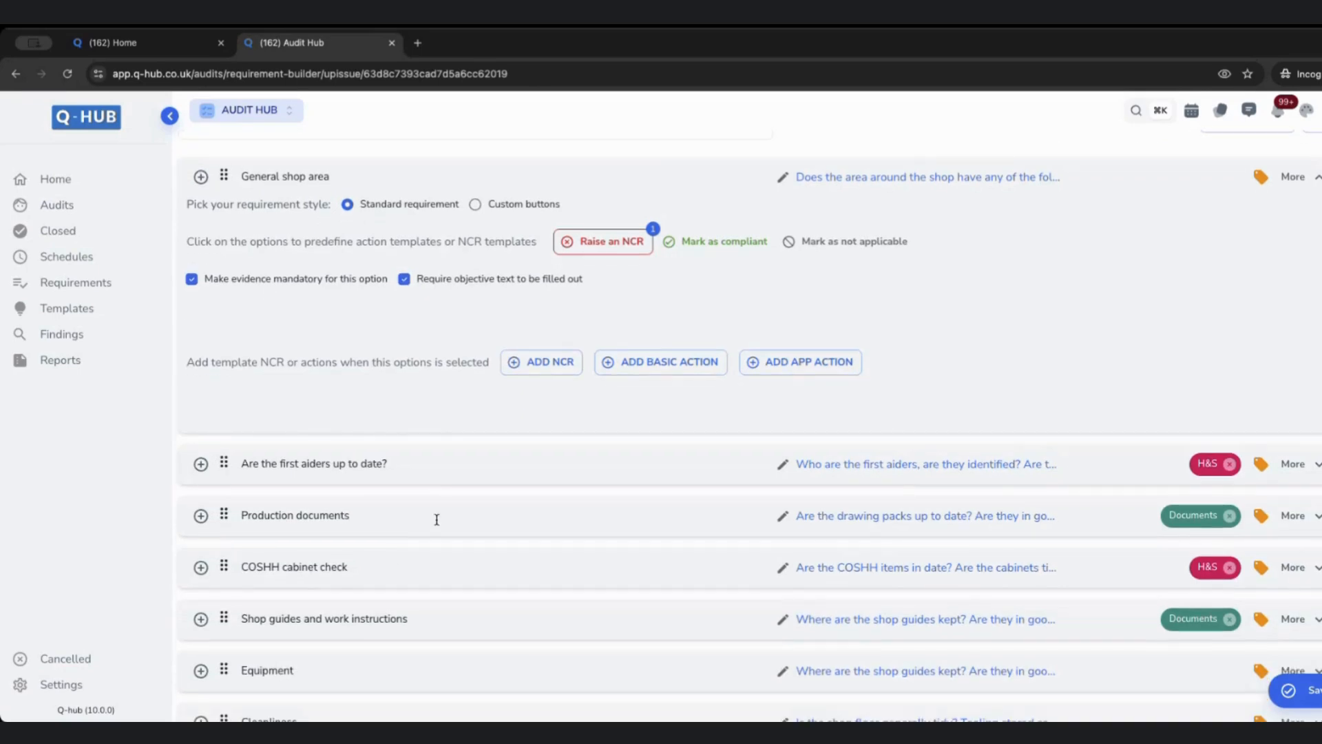
{"action": "scroll", "coordinate": [448, 499], "scroll_direction": "up", "scroll_amount": 1}
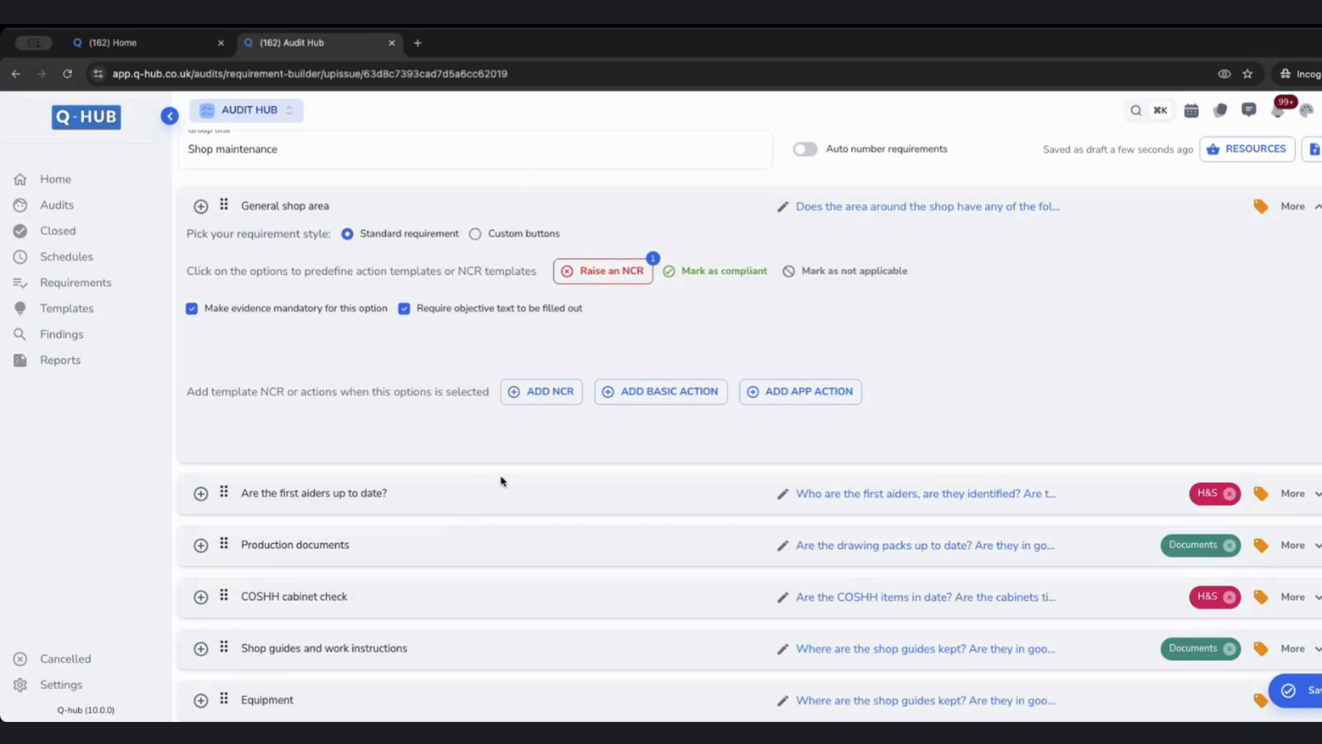
Step: Expand the COSHH cabinet check requirement and add the Supplier CAR template to its Raise an NCR option
{"action": "scroll", "coordinate": [480, 484], "scroll_direction": "down", "scroll_amount": 2}
{"action": "left_click_drag", "start_coordinate": [242, 494], "coordinate": [349, 494]}
{"action": "left_click", "coordinate": [354, 495]}
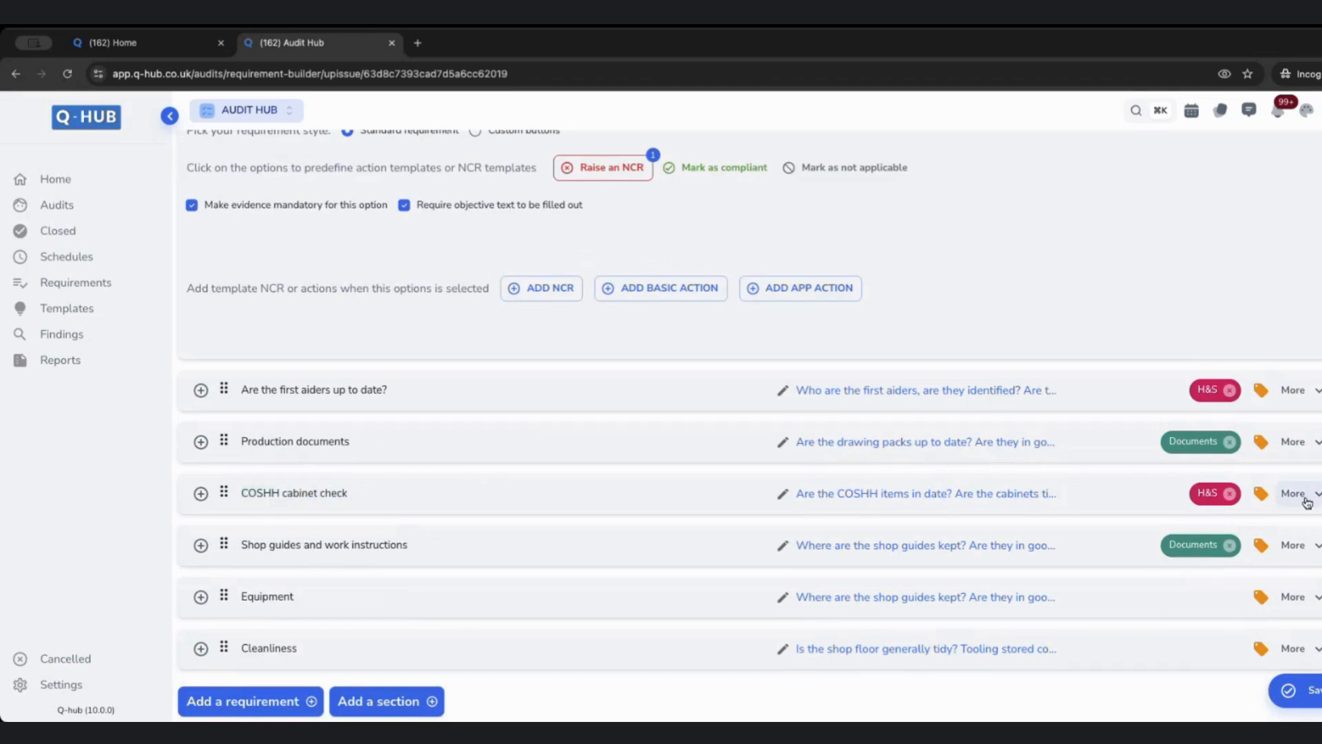
{"action": "left_click", "coordinate": [1295, 493]}
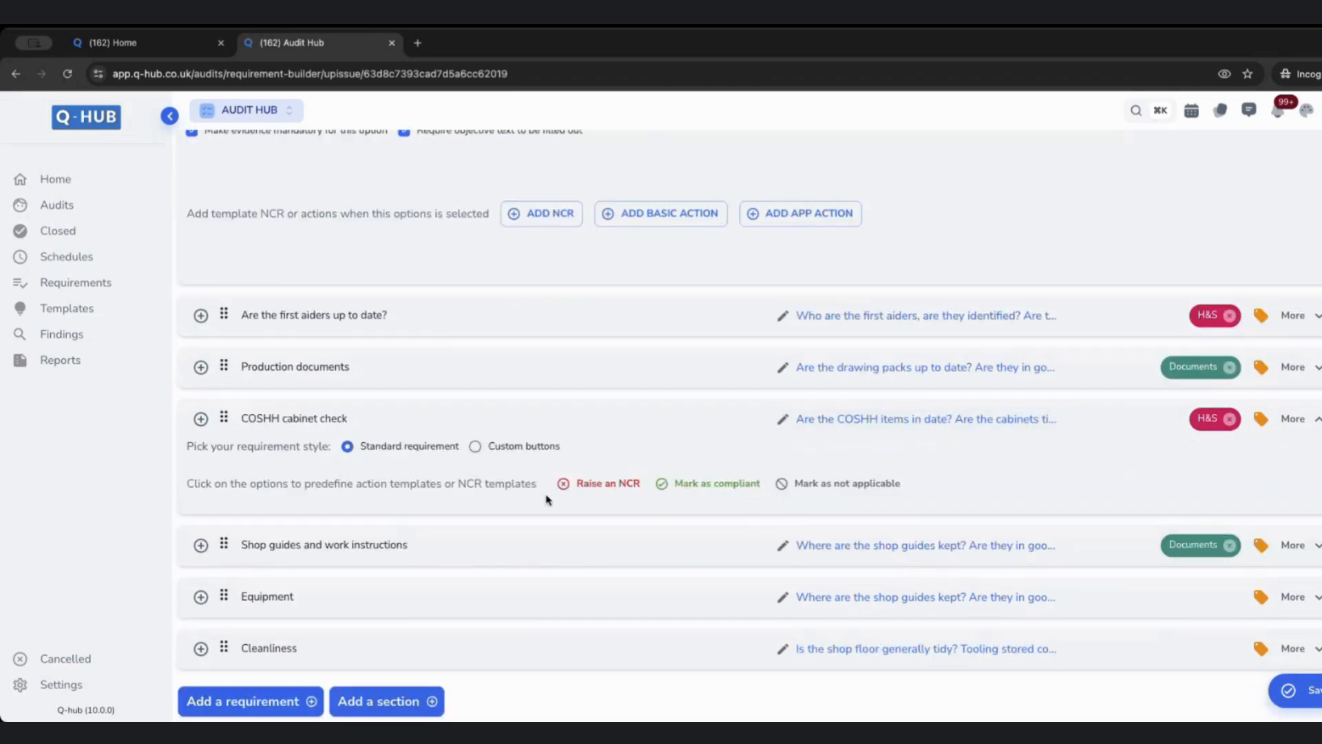
{"action": "left_click", "coordinate": [587, 493]}
{"action": "left_click", "coordinate": [553, 606]}
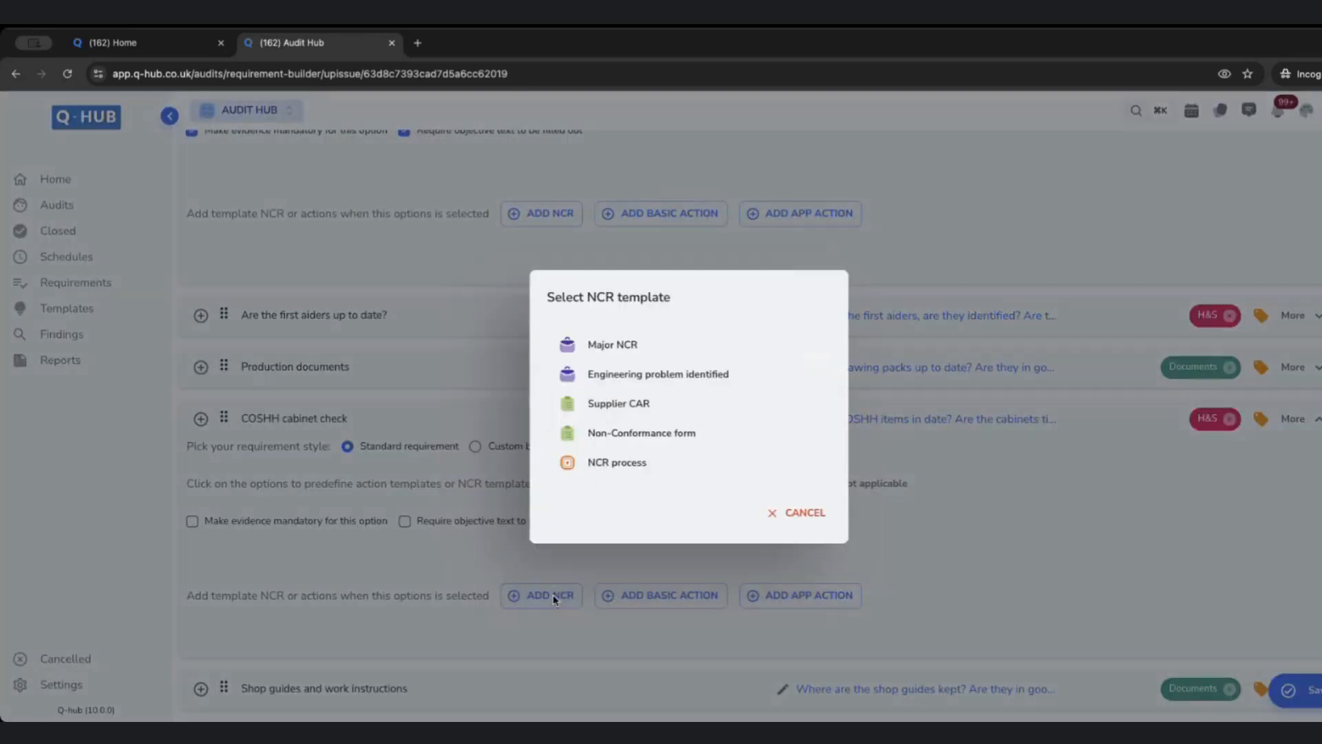
{"action": "left_click", "coordinate": [678, 400]}
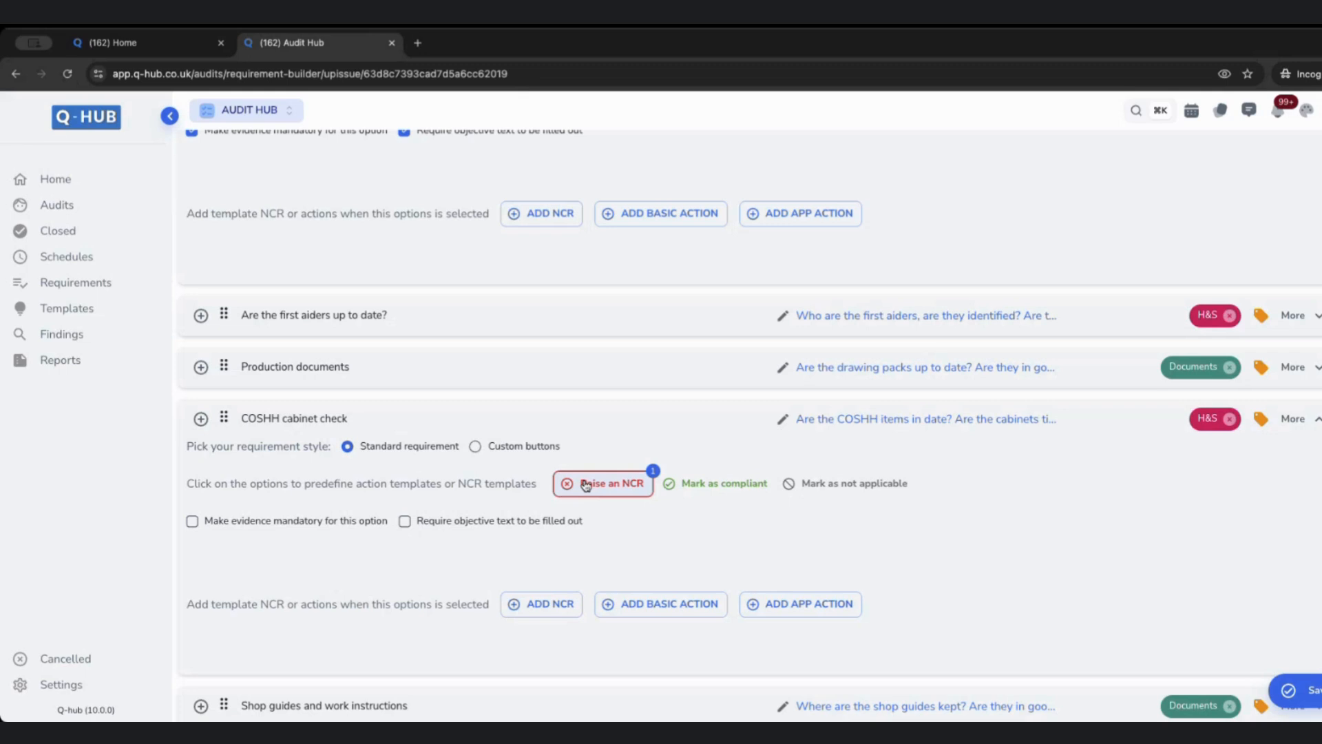
{"action": "scroll", "coordinate": [735, 505], "scroll_direction": "up", "scroll_amount": 2}
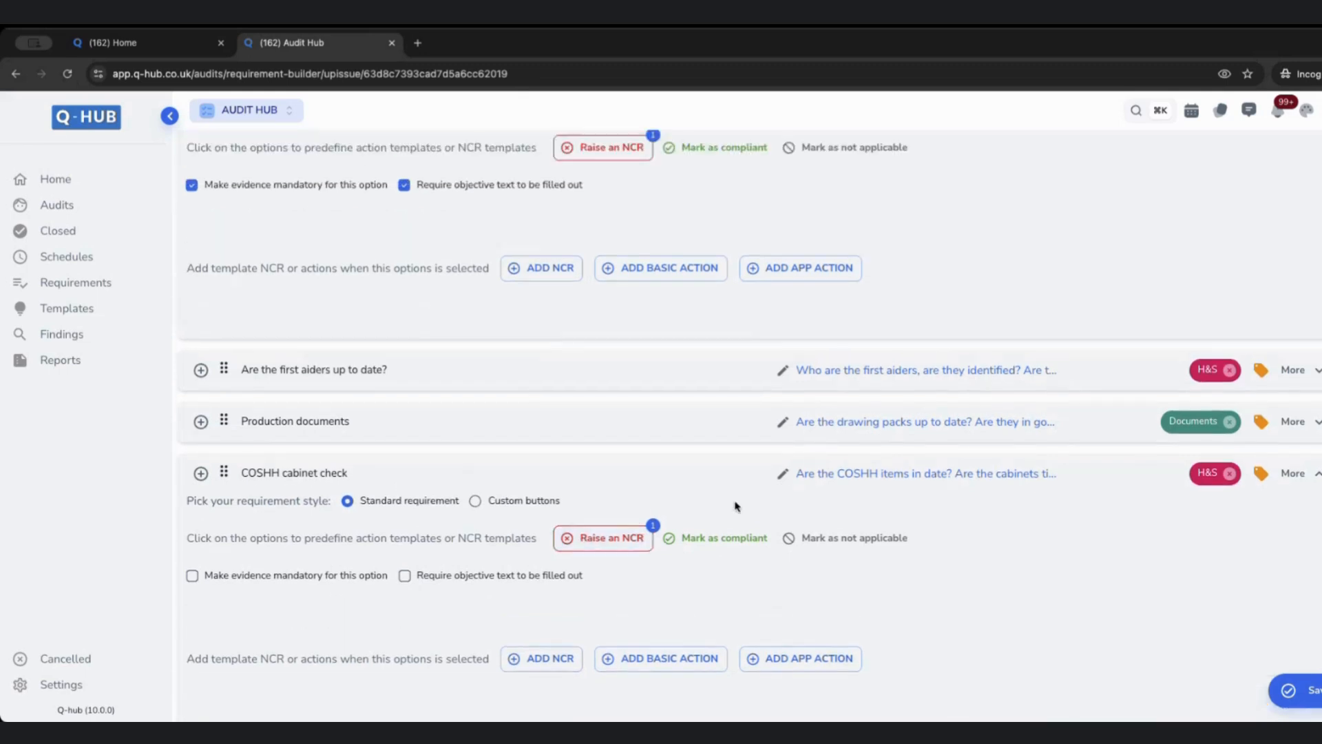
{"action": "scroll", "coordinate": [743, 545], "scroll_direction": "up", "scroll_amount": 1}
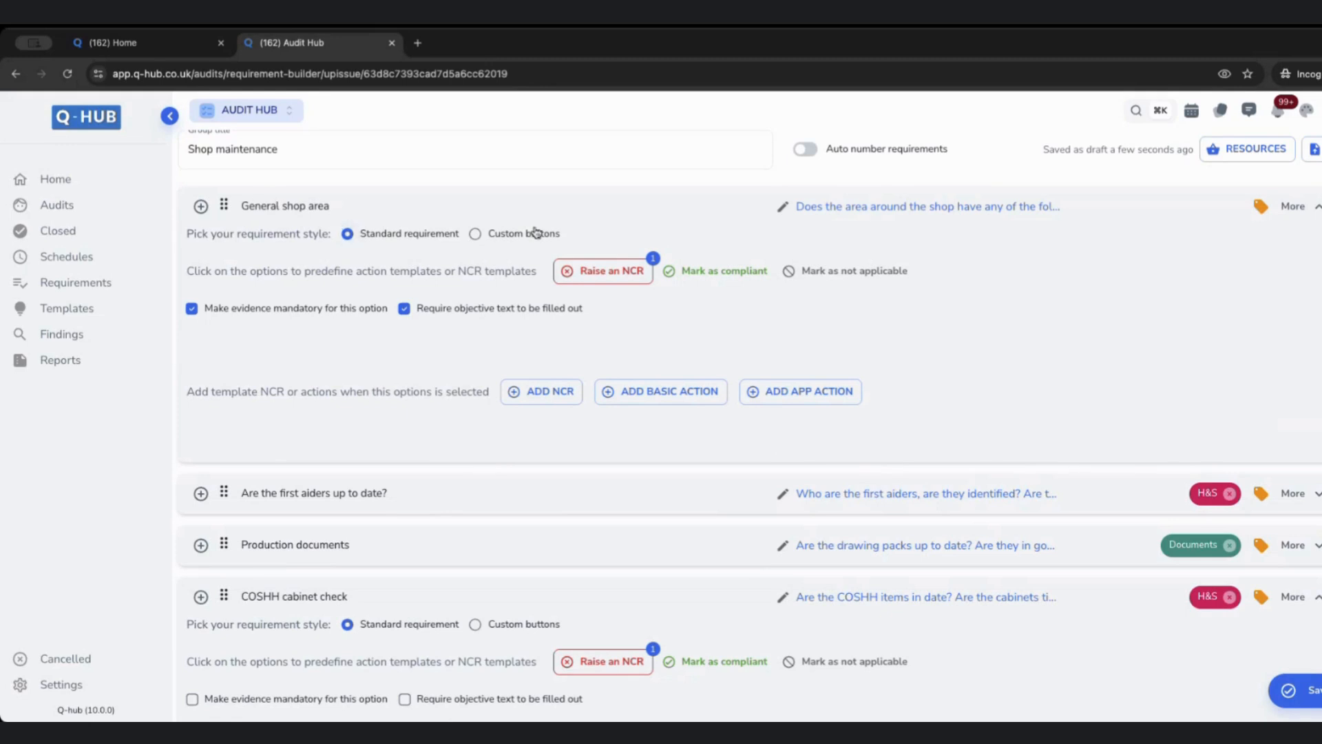
Step: View the details of the General shop area requirement, close them and save the Shop maintenance group
{"action": "left_click", "coordinate": [819, 208]}
{"action": "left_click", "coordinate": [1126, 541]}
{"action": "left_click", "coordinate": [1313, 700]}
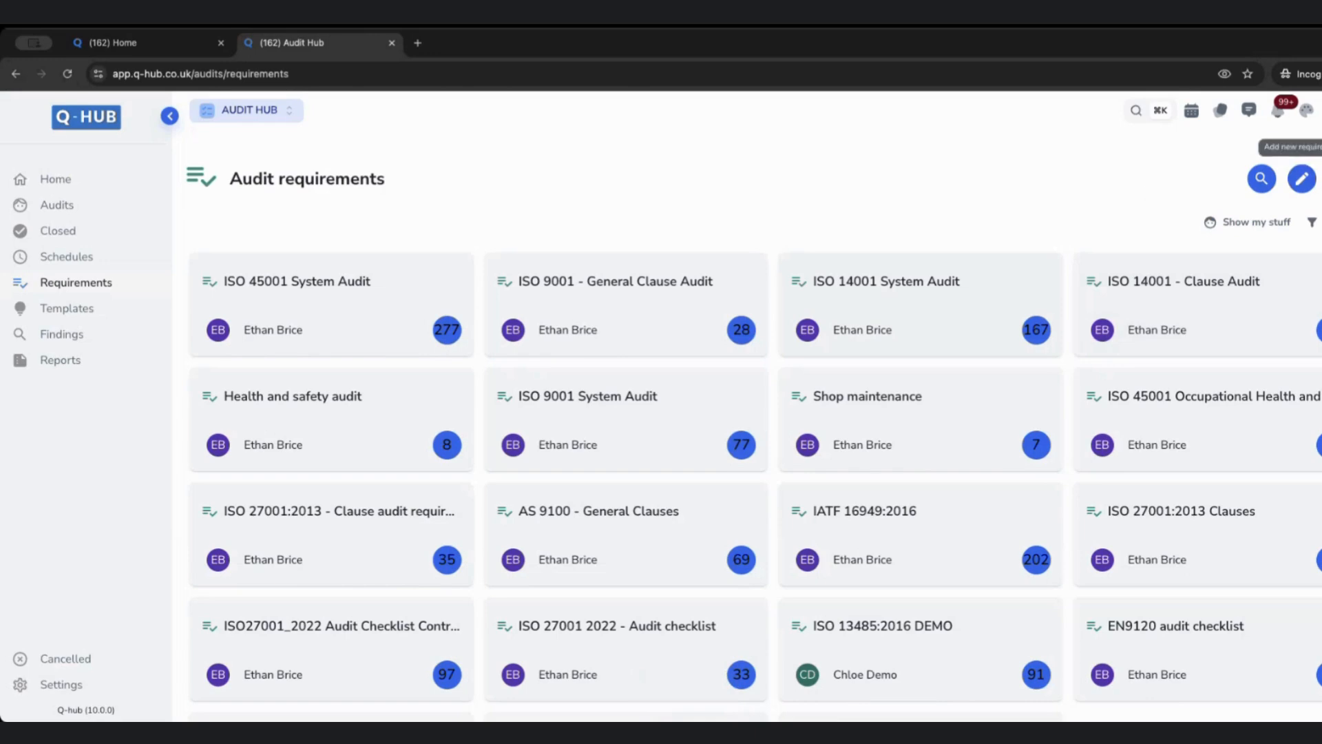
Step: Generate requirements with AI from the instruction "Build me a set of questions that can be used to help me audit my ISO 9001 management system"
{"action": "left_click", "coordinate": [1301, 178]}
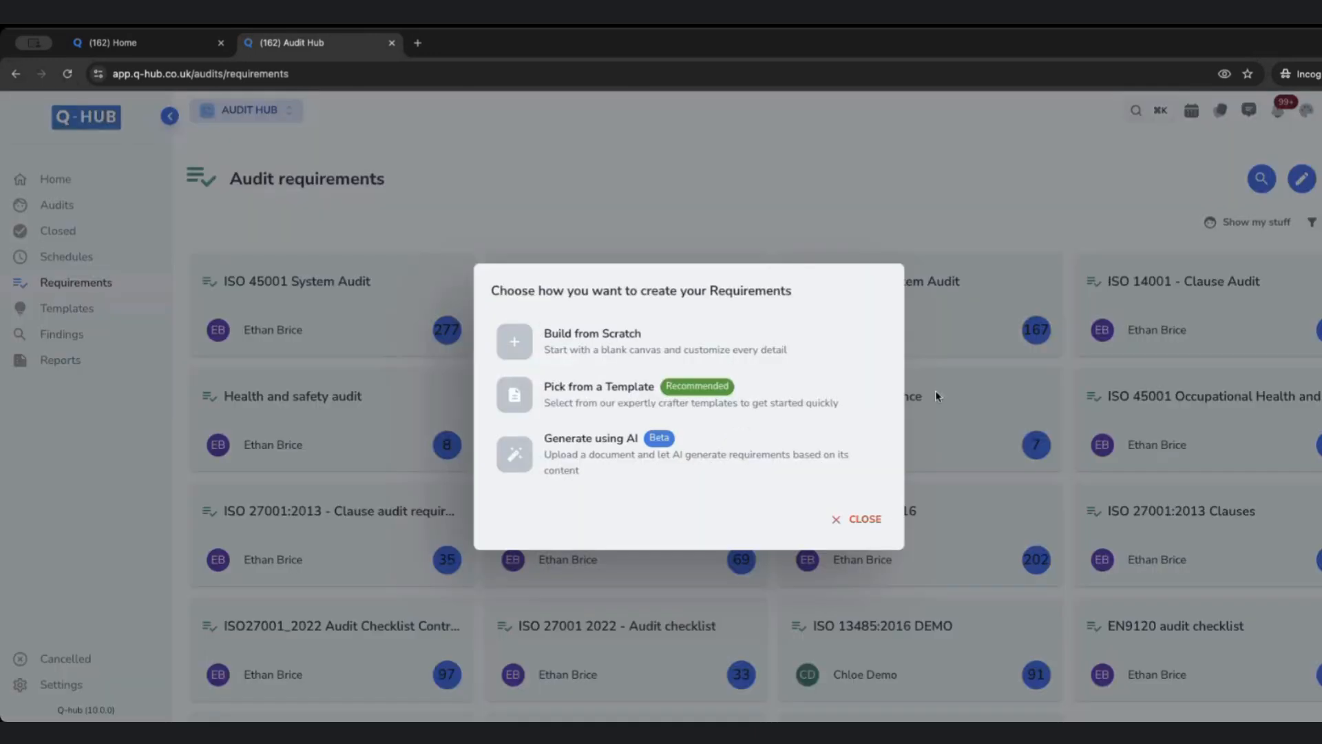
{"action": "left_click", "coordinate": [589, 457]}
{"action": "left_click", "coordinate": [589, 452]}
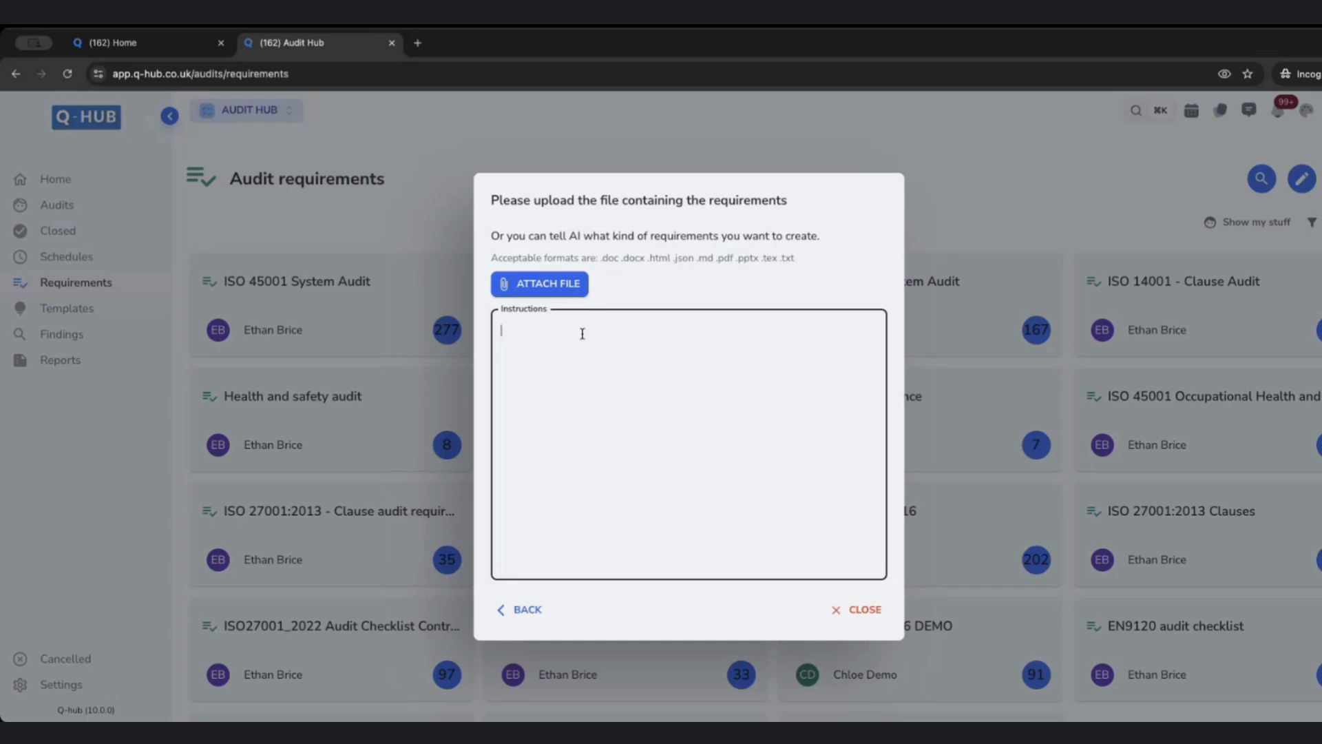
{"action": "type", "text": "Build me a "}
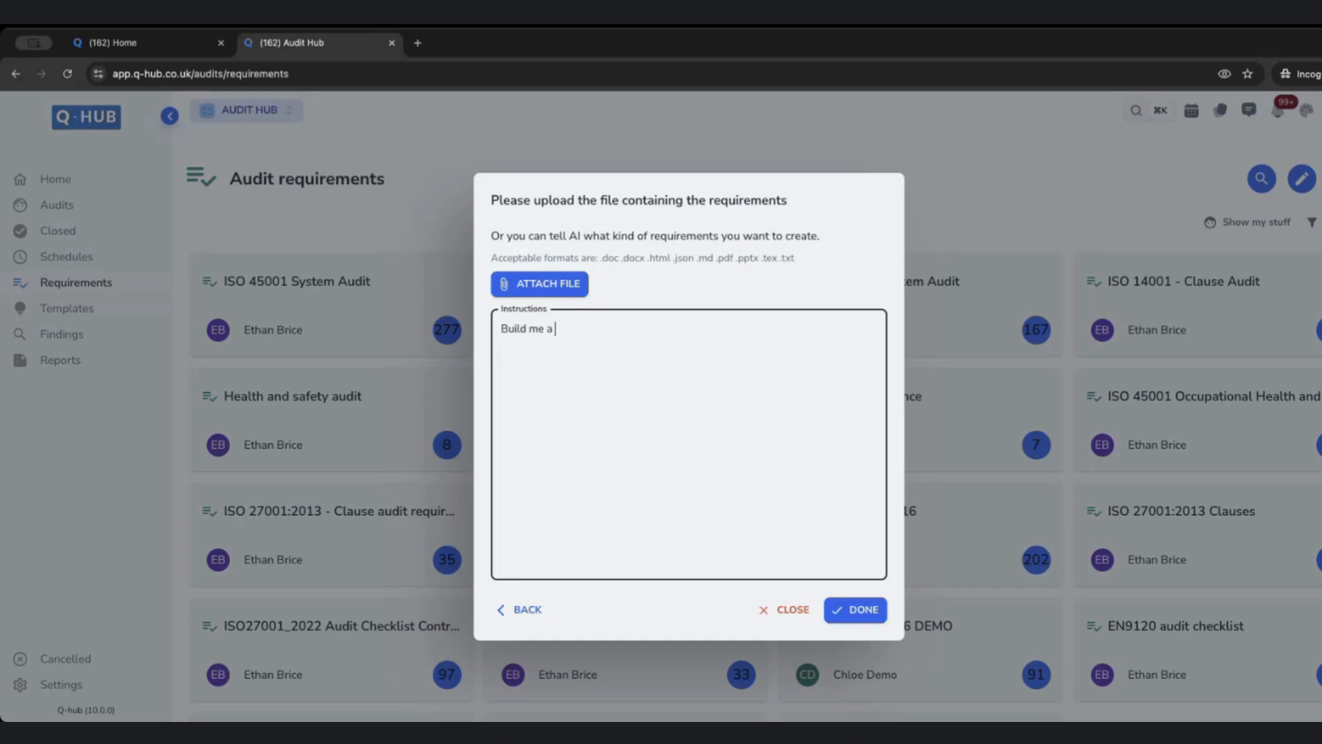
{"action": "type", "text": "set of questi"}
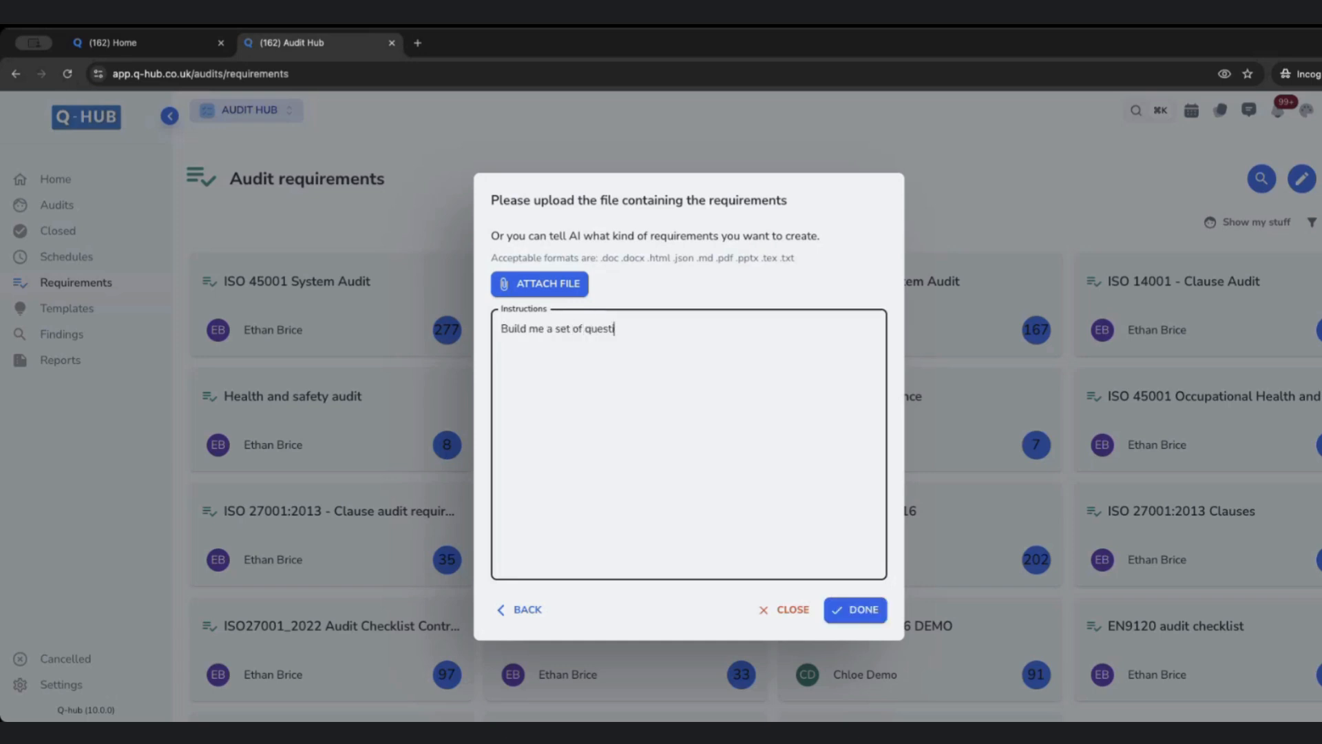
{"action": "type", "text": "ons that can be"}
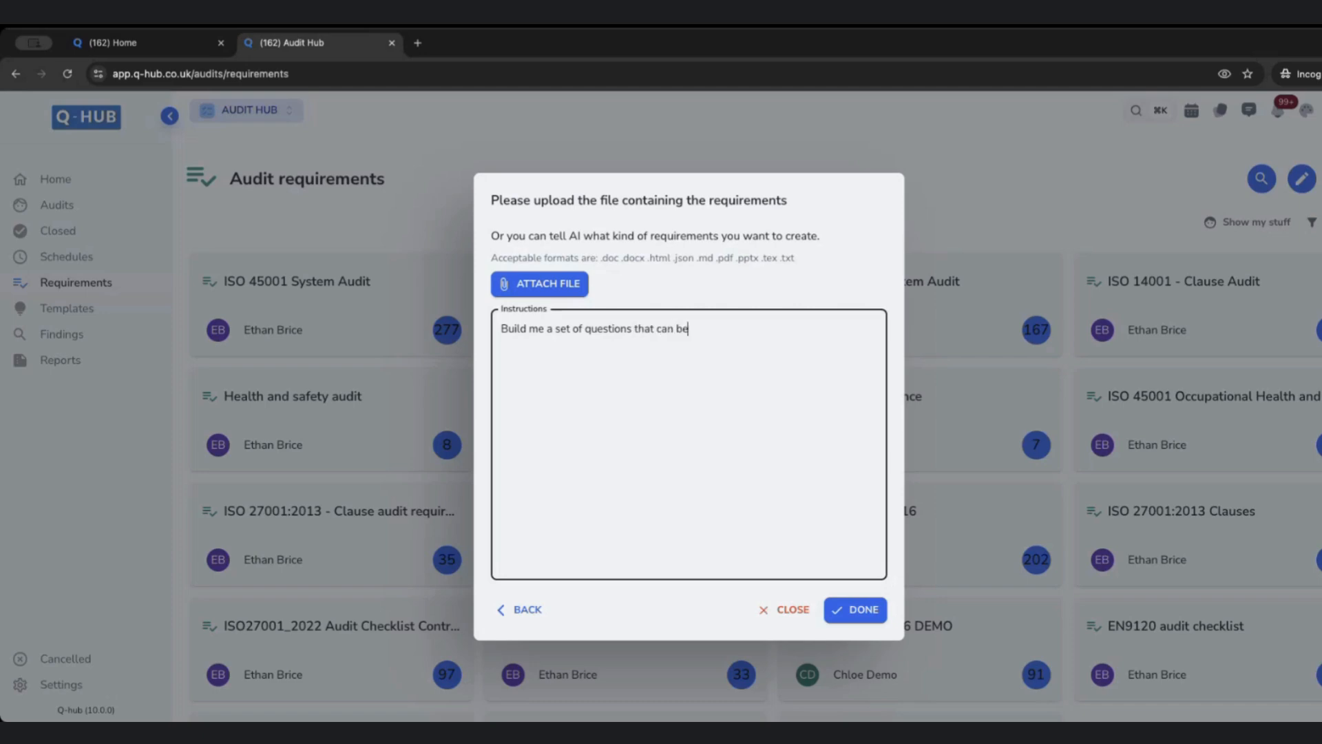
{"action": "type", "text": " used to help me audit my ISO"}
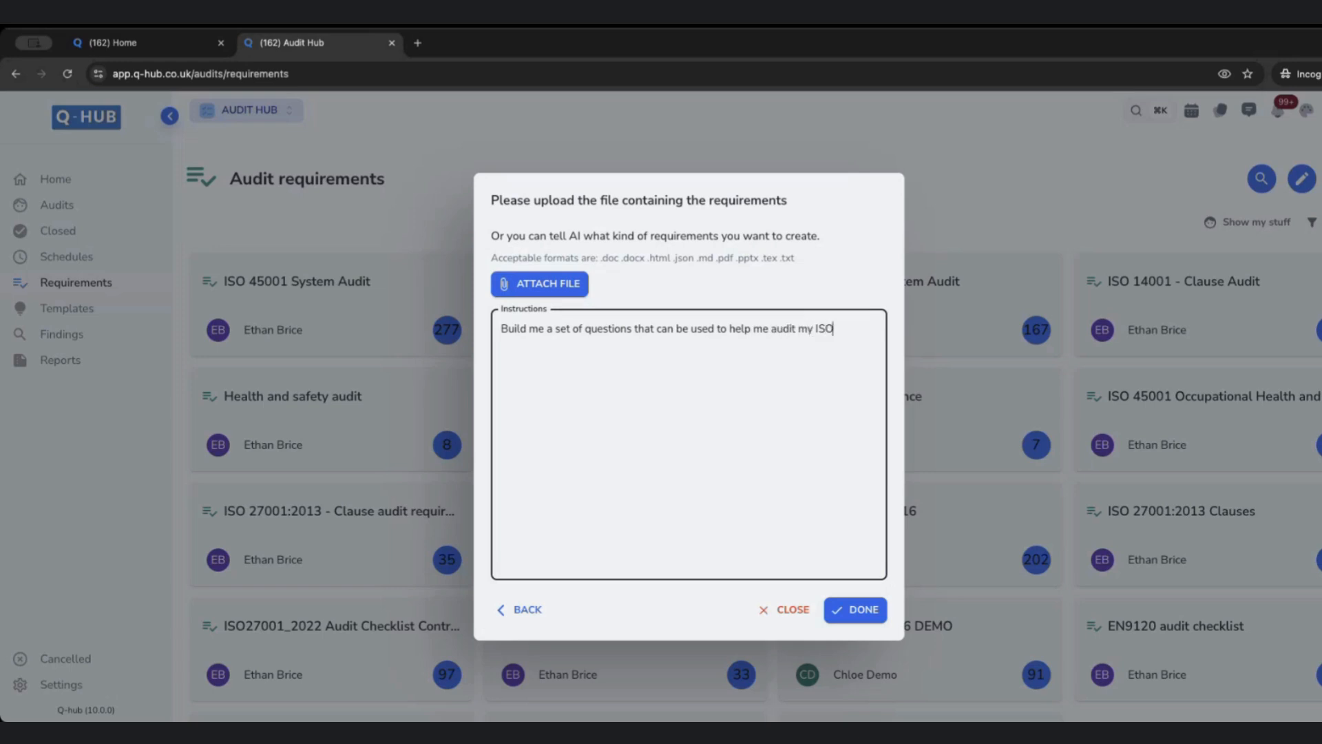
{"action": "type", "text": "9001 management system"}
{"action": "left_click", "coordinate": [853, 611]}
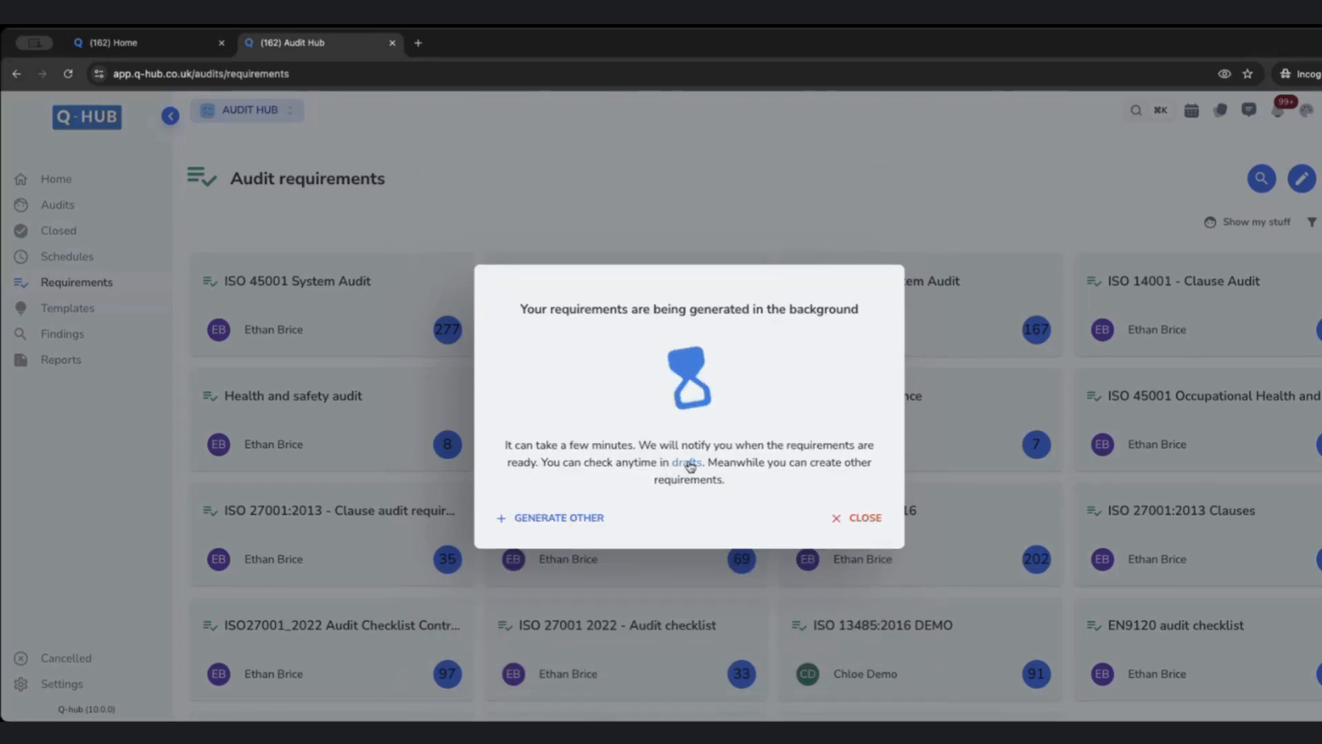
{"action": "left_click", "coordinate": [861, 520]}
{"action": "left_click", "coordinate": [857, 524]}
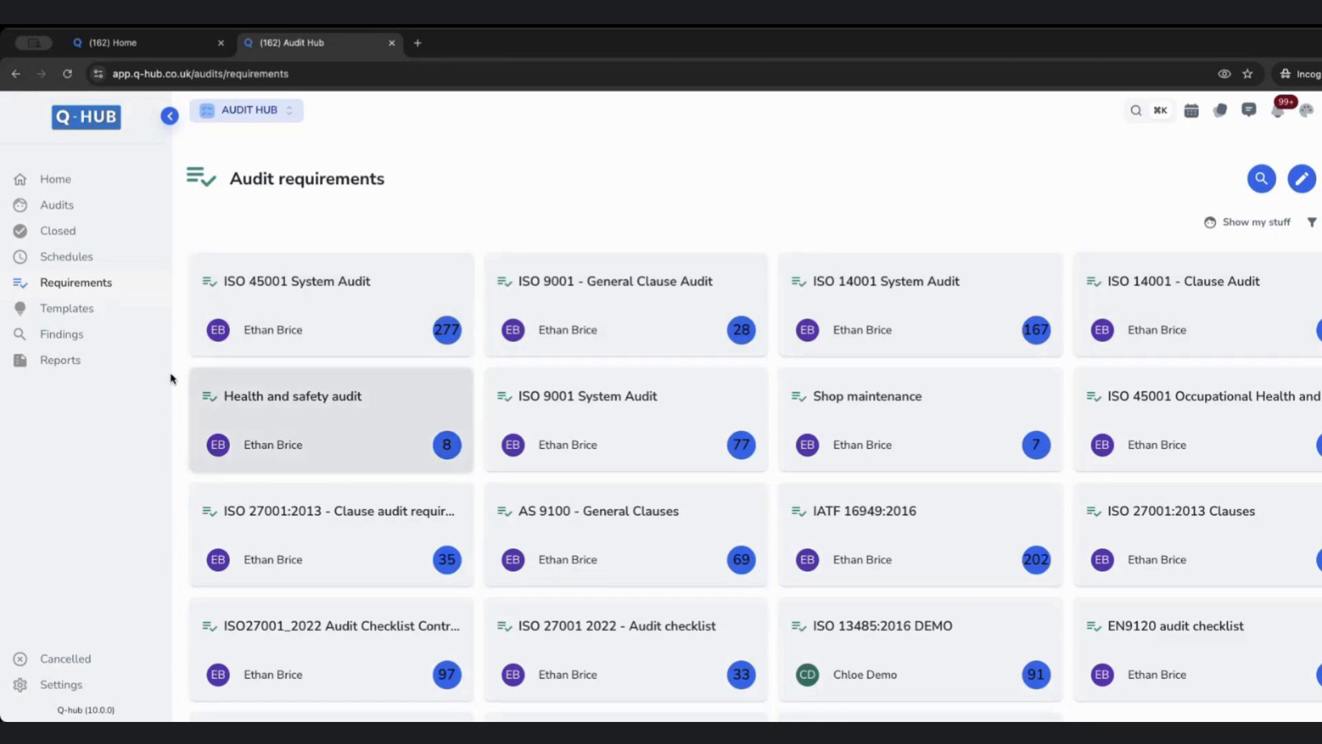
Step: Go to the audit templates, look at the form for a new blank template and close it without saving
{"action": "left_click", "coordinate": [111, 312]}
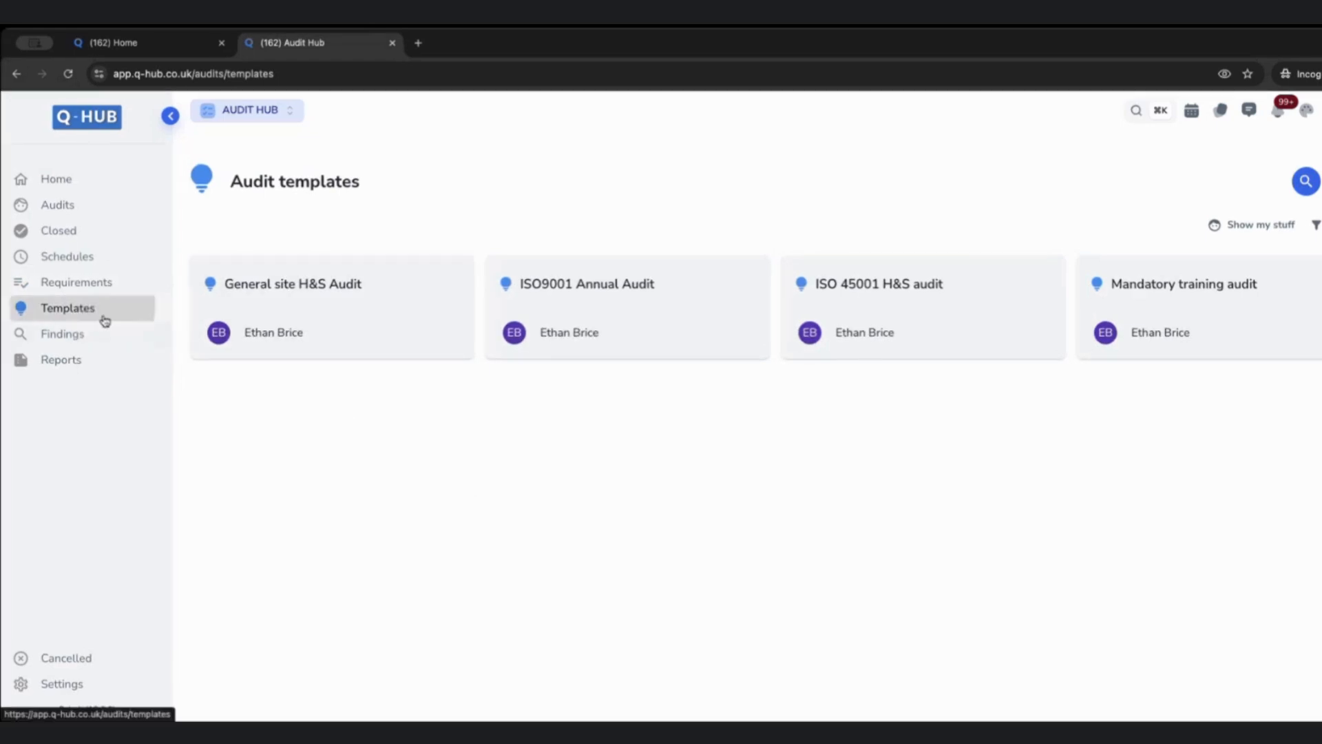
{"action": "left_click", "coordinate": [1306, 180]}
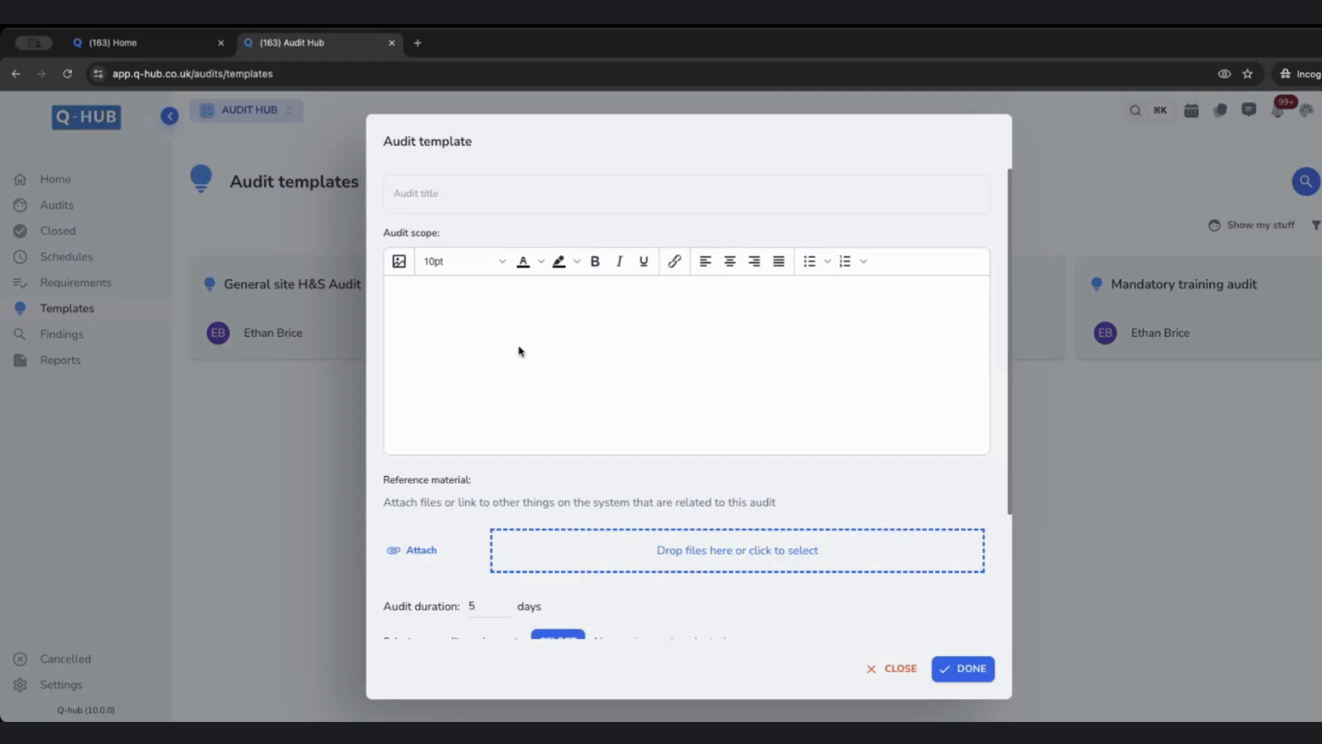
{"action": "left_click", "coordinate": [901, 668]}
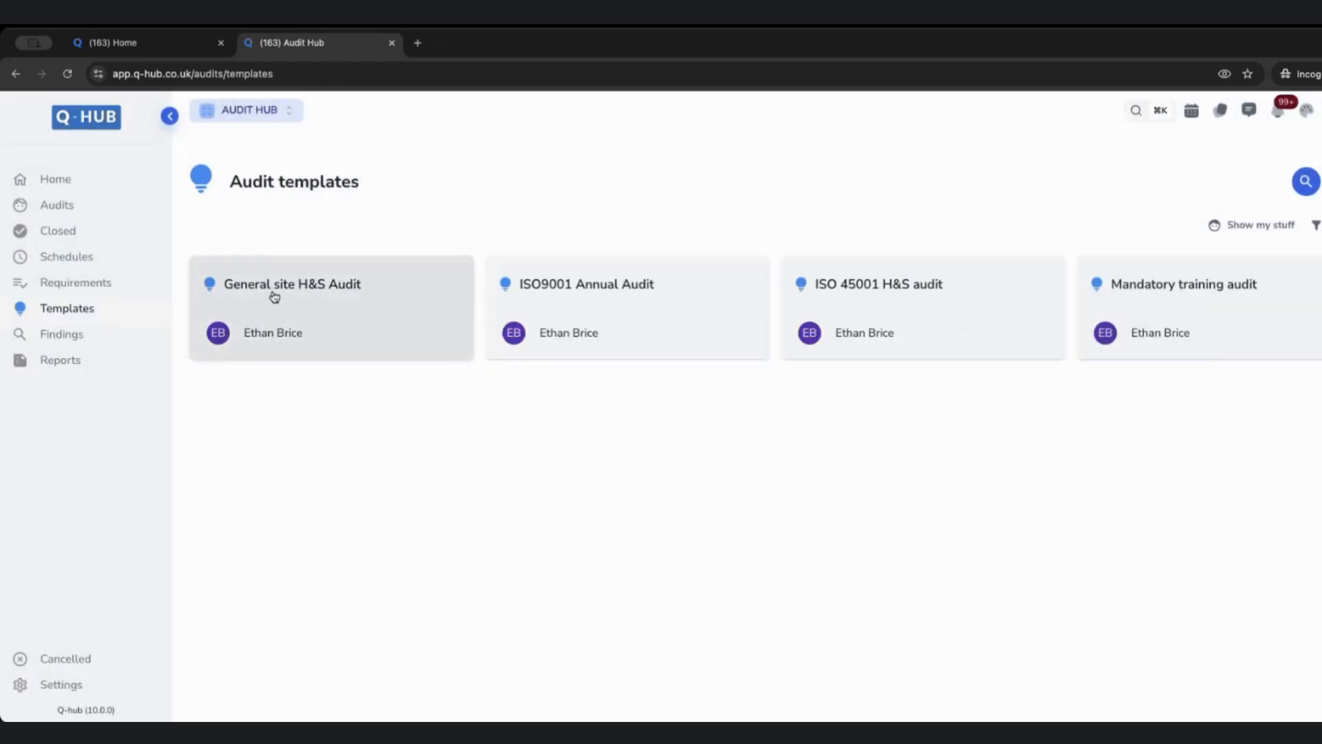
Step: Open the ISO9001 Annual Audit template and read its audit title and audit scope
{"action": "left_click", "coordinate": [553, 298]}
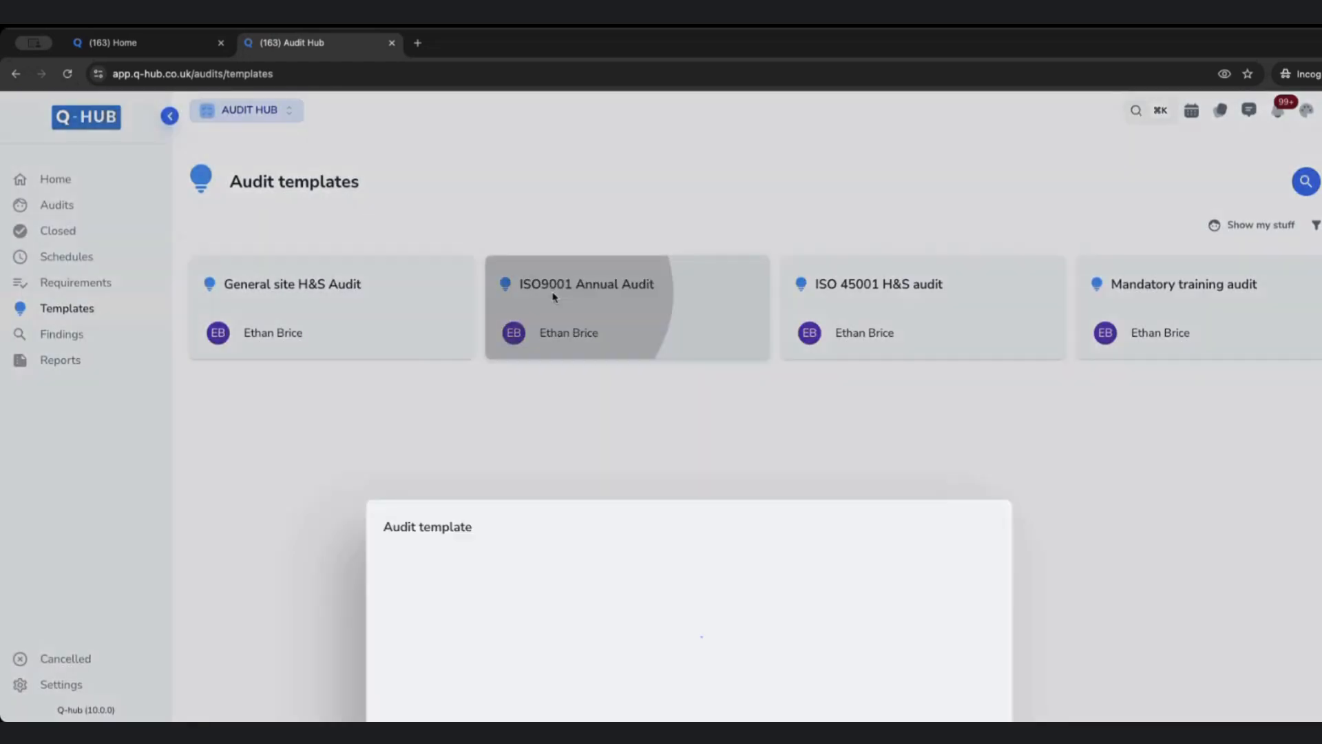
{"action": "left_click_drag", "start_coordinate": [394, 197], "coordinate": [519, 198]}
{"action": "left_click", "coordinate": [519, 197]}
{"action": "left_click_drag", "start_coordinate": [390, 290], "coordinate": [575, 357]}
{"action": "left_click", "coordinate": [581, 356]}
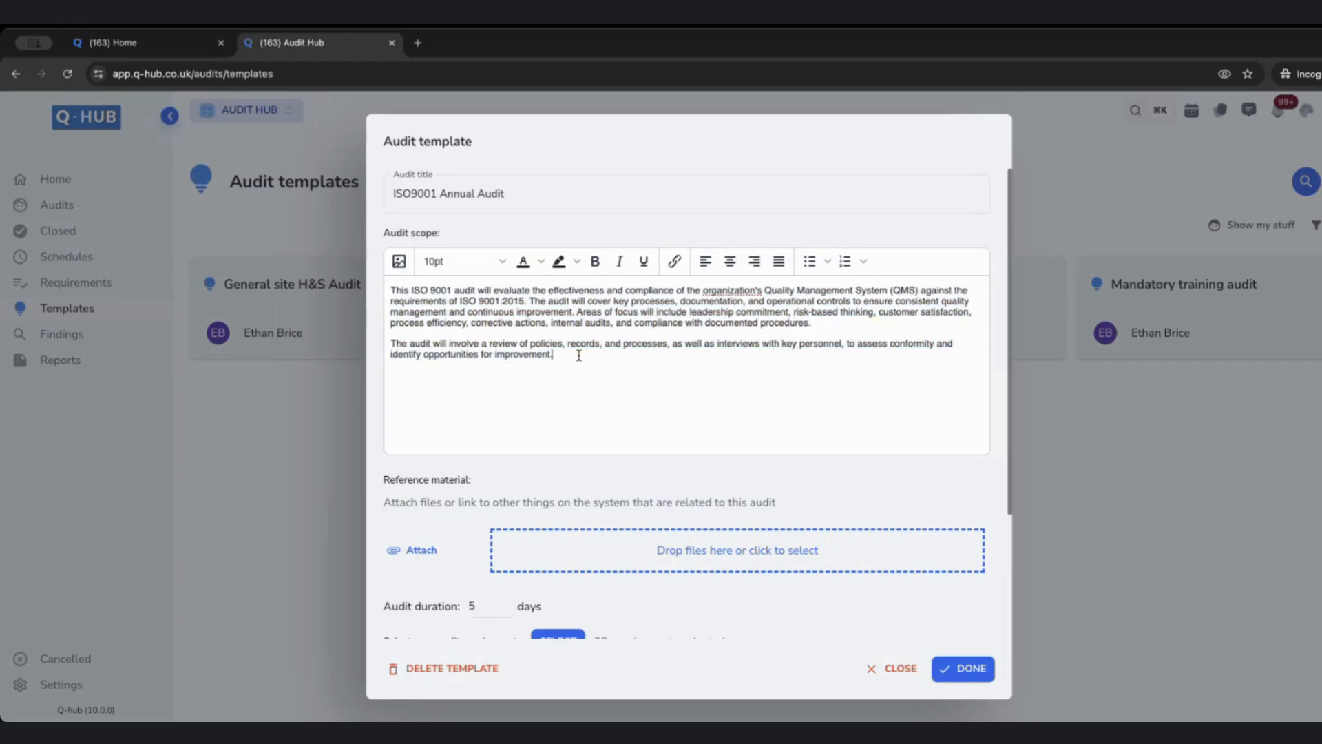
Step: Check the template's audit duration and view the selected requirements under ISO 9001 - General Clause Audit, closing the picker without changes
{"action": "scroll", "coordinate": [577, 405], "scroll_direction": "down", "scroll_amount": 3}
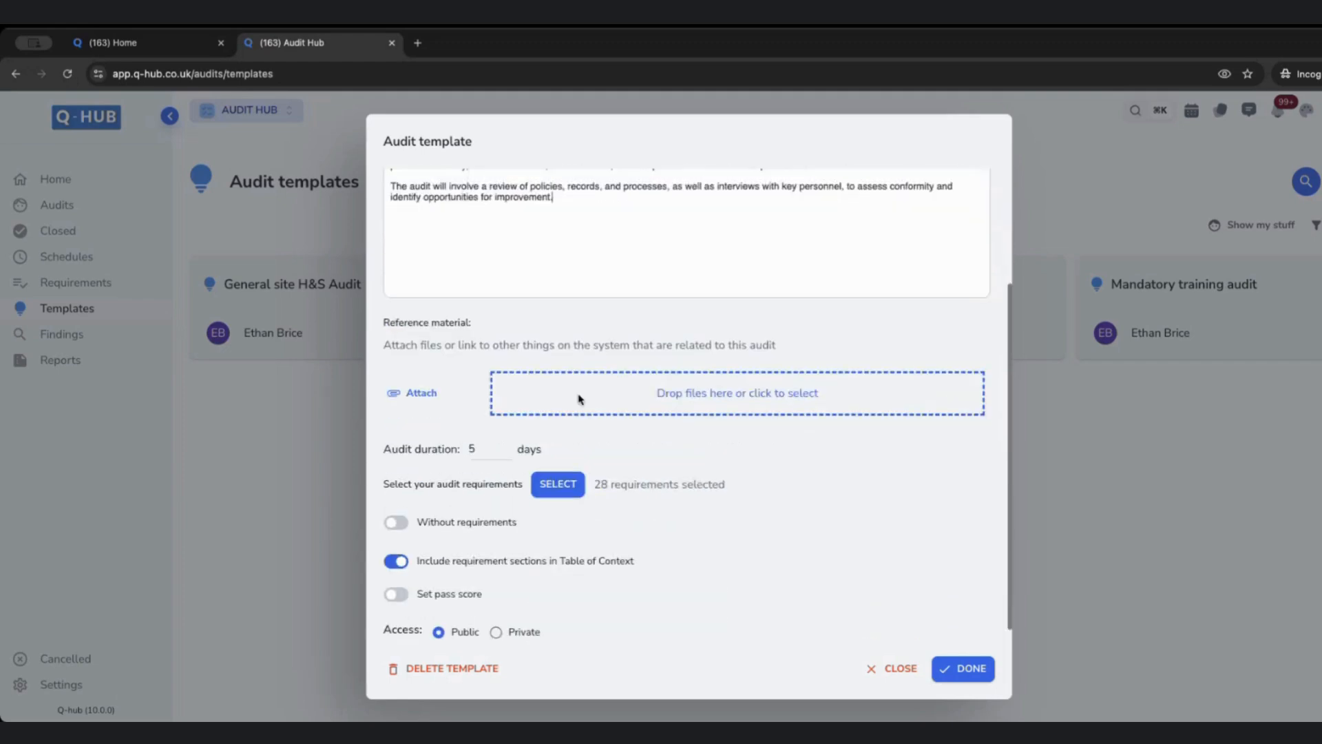
{"action": "left_click", "coordinate": [480, 435]}
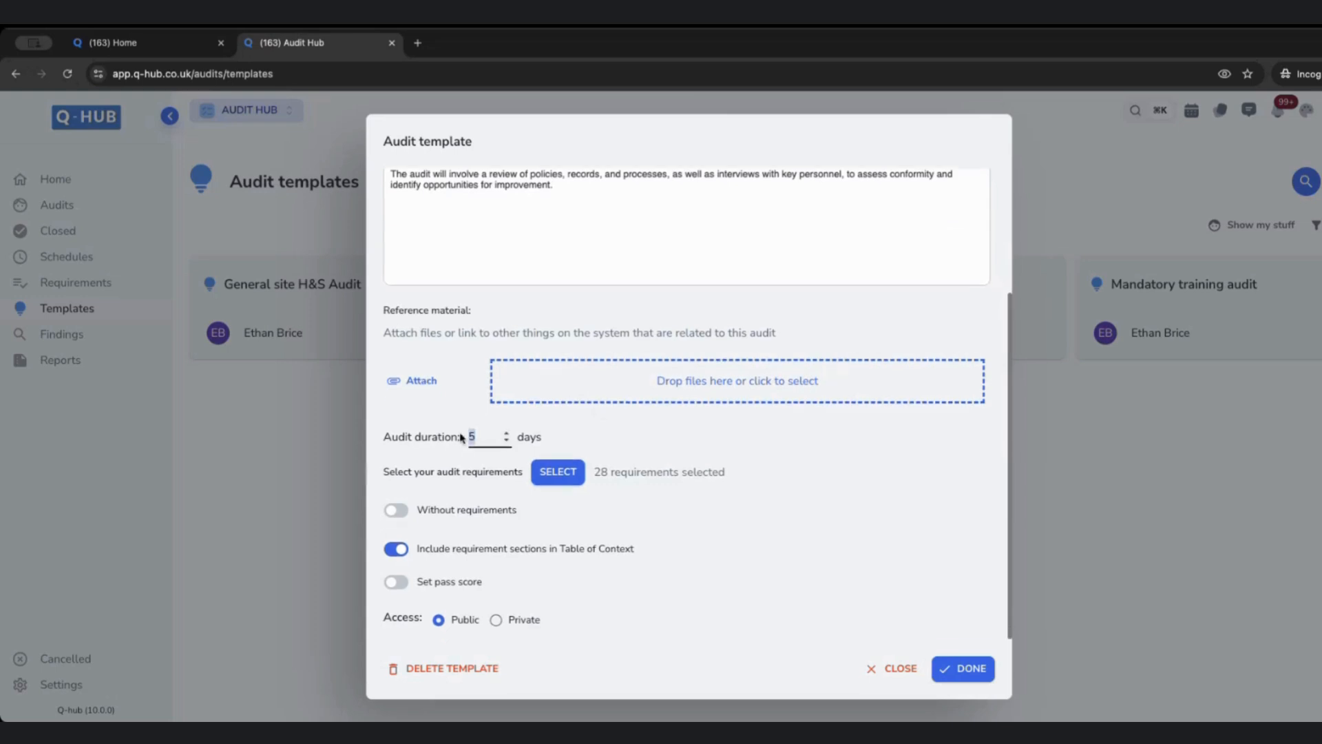
{"action": "left_click", "coordinate": [539, 471]}
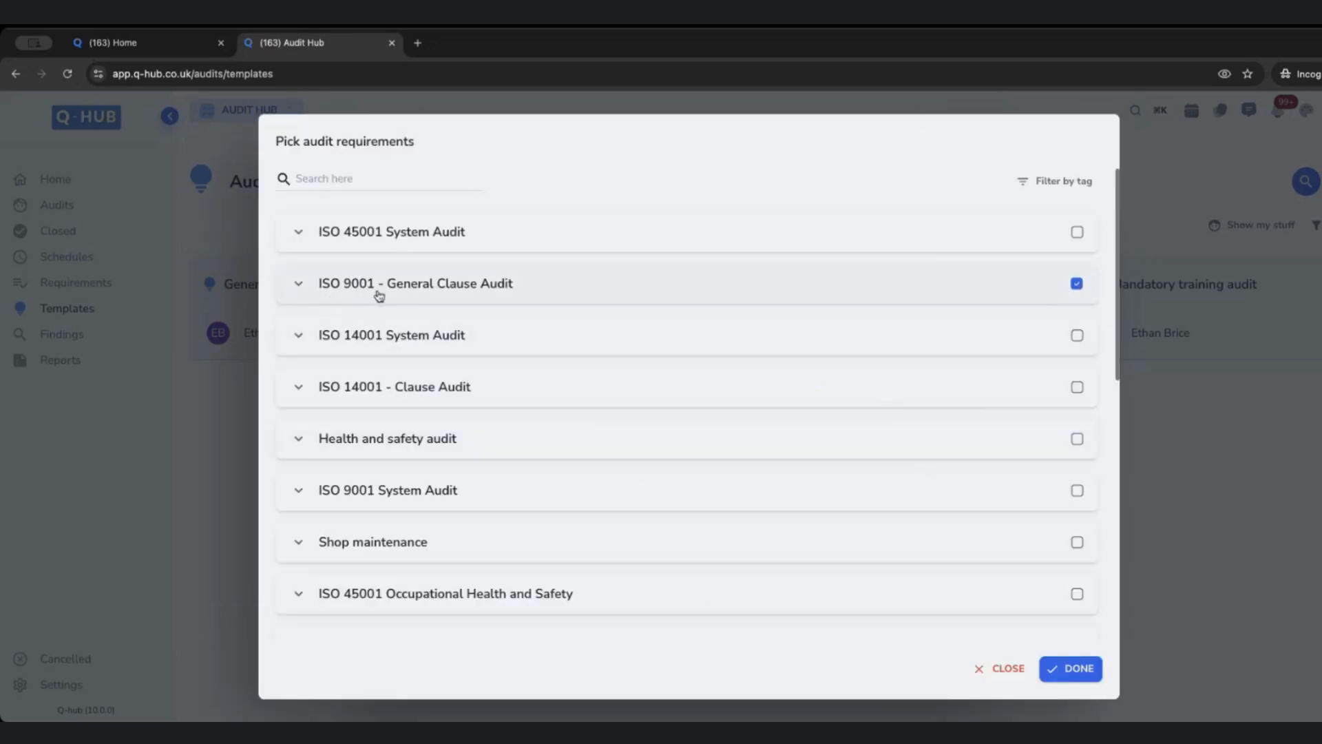
{"action": "left_click", "coordinate": [452, 284]}
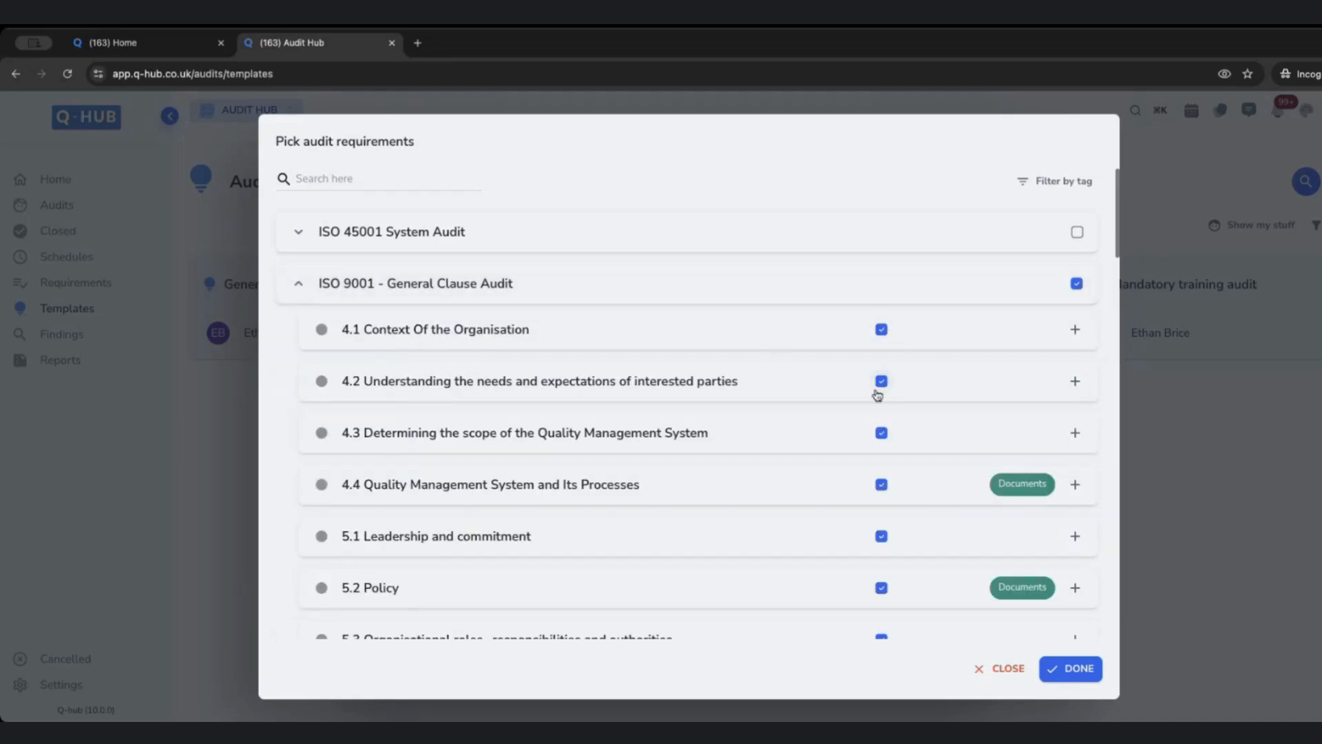
{"action": "left_click", "coordinate": [606, 284]}
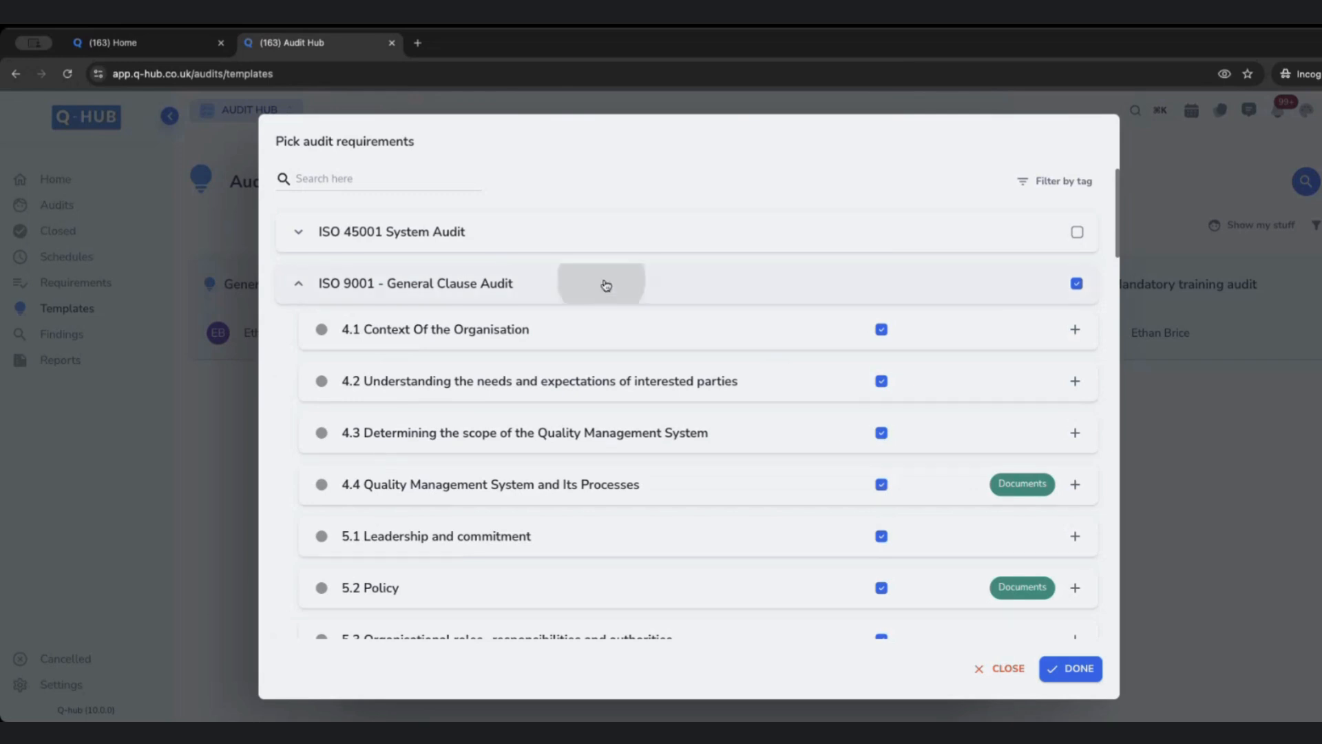
{"action": "left_click", "coordinate": [1001, 671]}
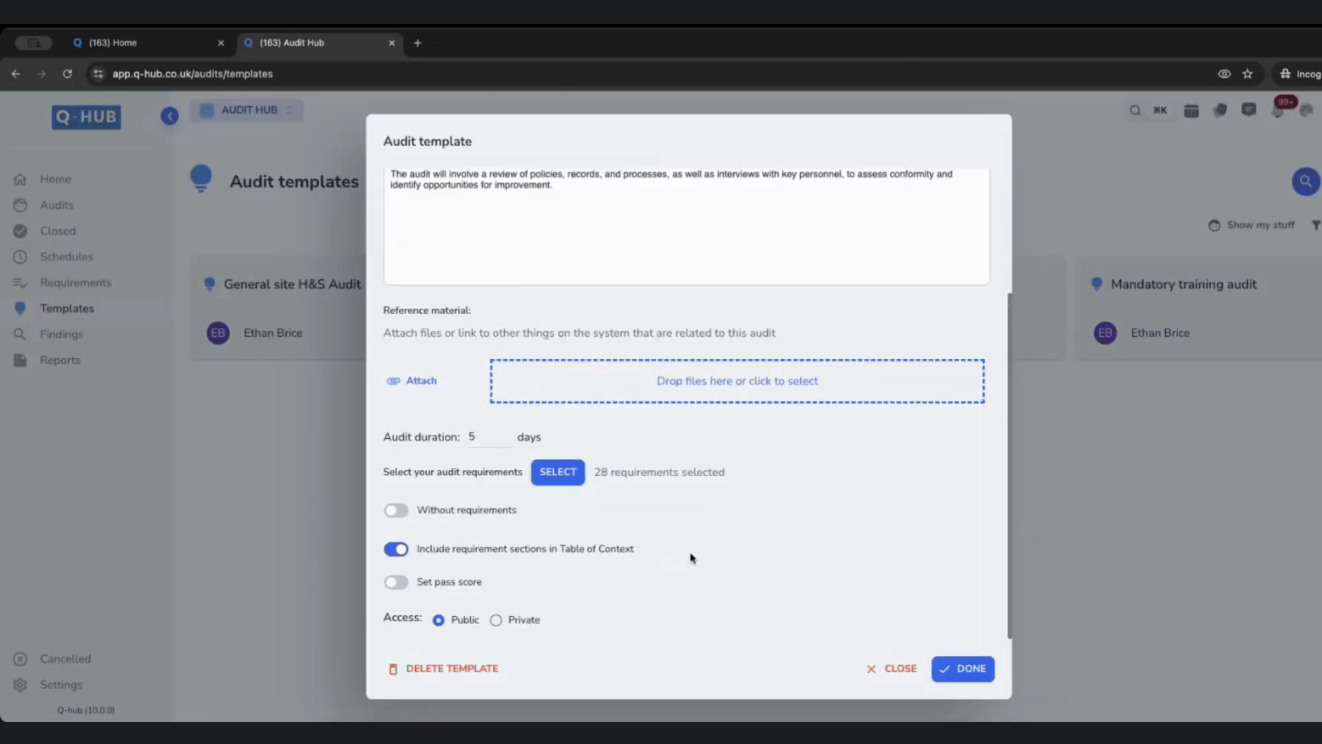
Step: Review the template's requirement selection and its options for running without requirements and including requirement sections in the Table of Context
{"action": "left_click_drag", "start_coordinate": [603, 469], "coordinate": [758, 481]}
{"action": "left_click", "coordinate": [758, 481]}
{"action": "left_click_drag", "start_coordinate": [682, 561], "coordinate": [437, 560]}
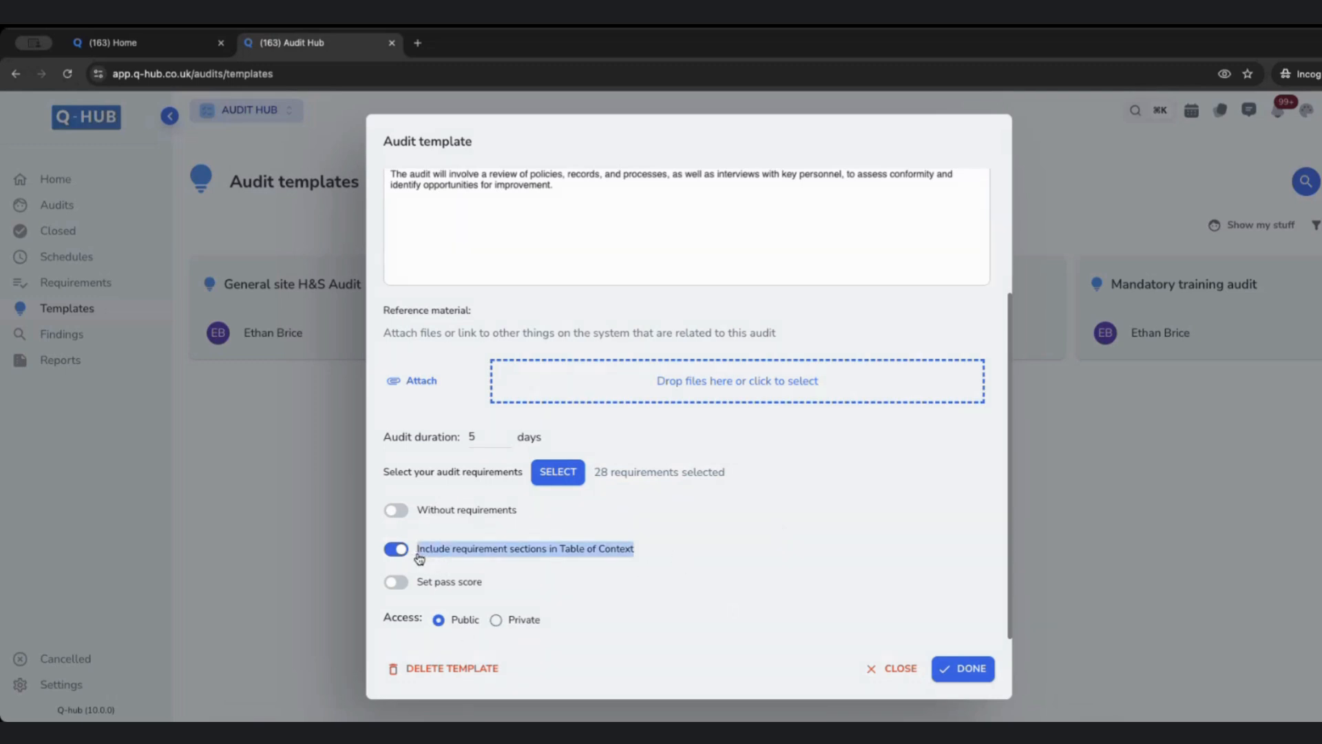
{"action": "left_click", "coordinate": [606, 560]}
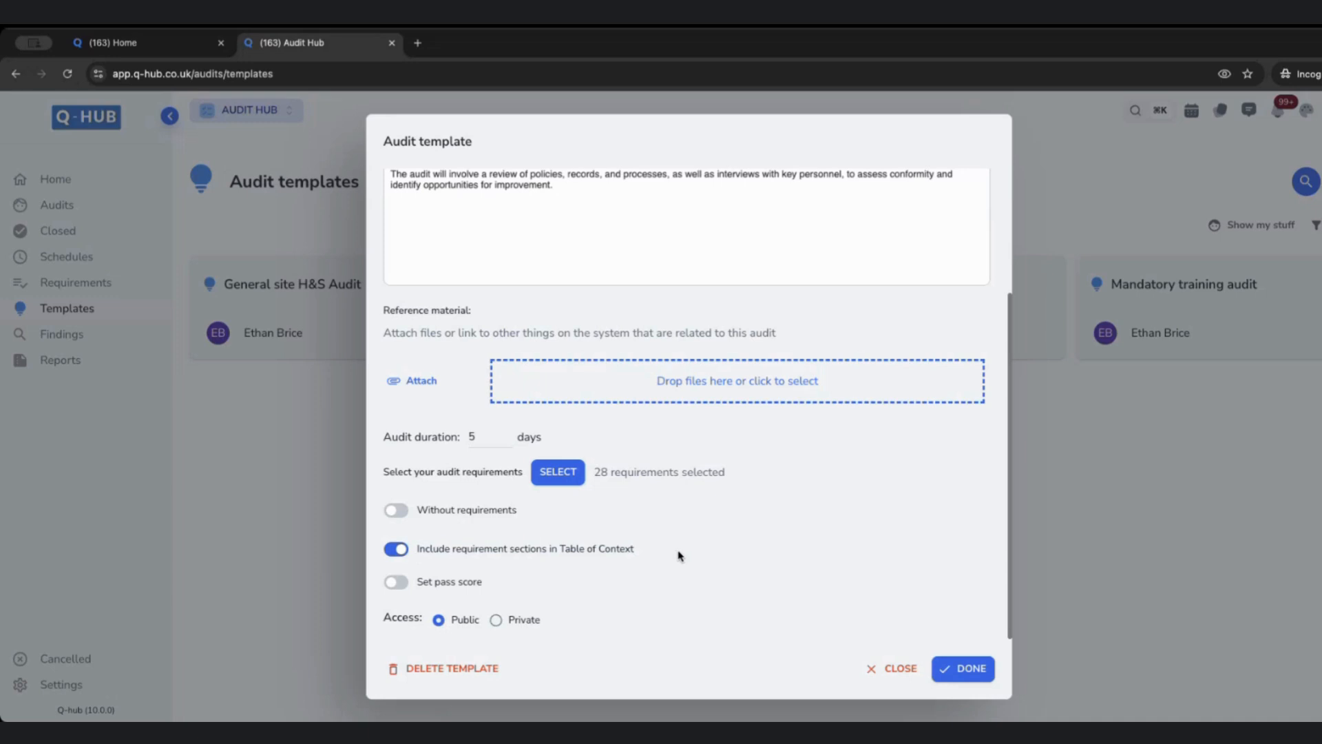
{"action": "scroll", "coordinate": [675, 551], "scroll_direction": "up", "scroll_amount": 1}
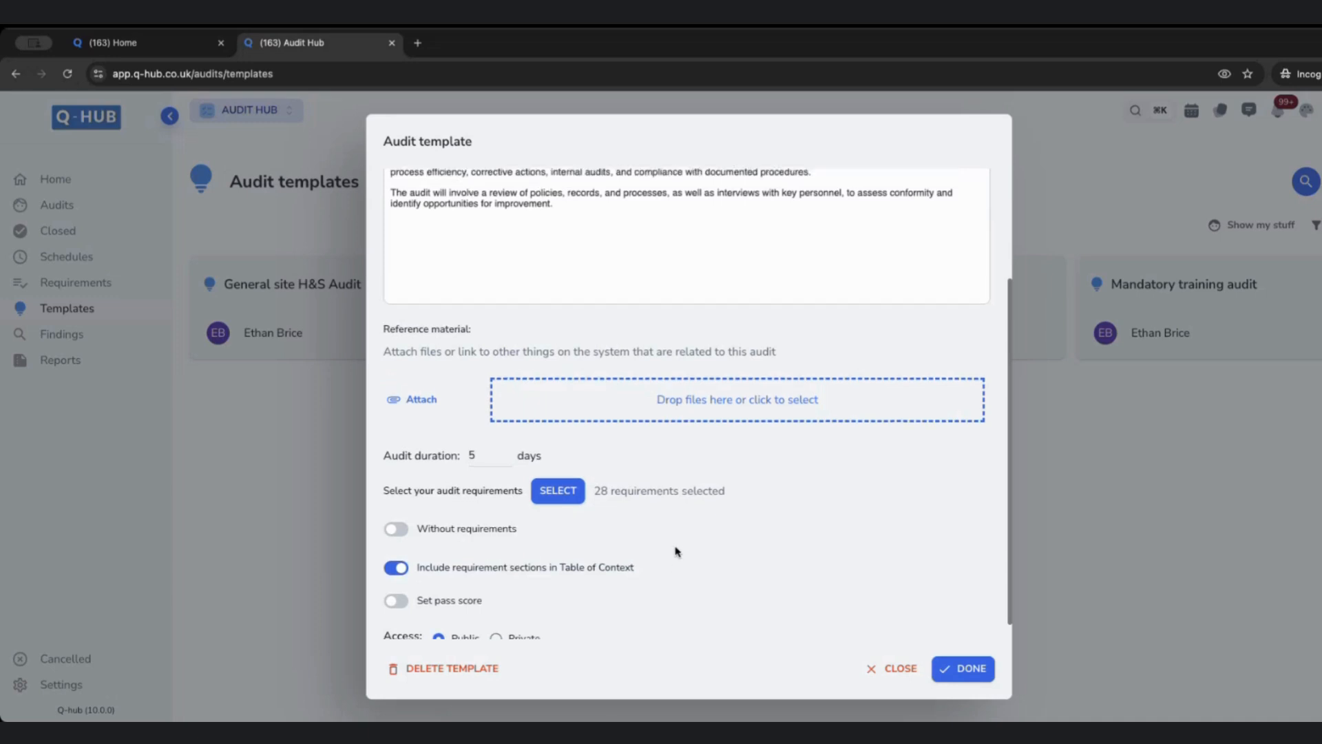
{"action": "scroll", "coordinate": [675, 549], "scroll_direction": "down", "scroll_amount": 1}
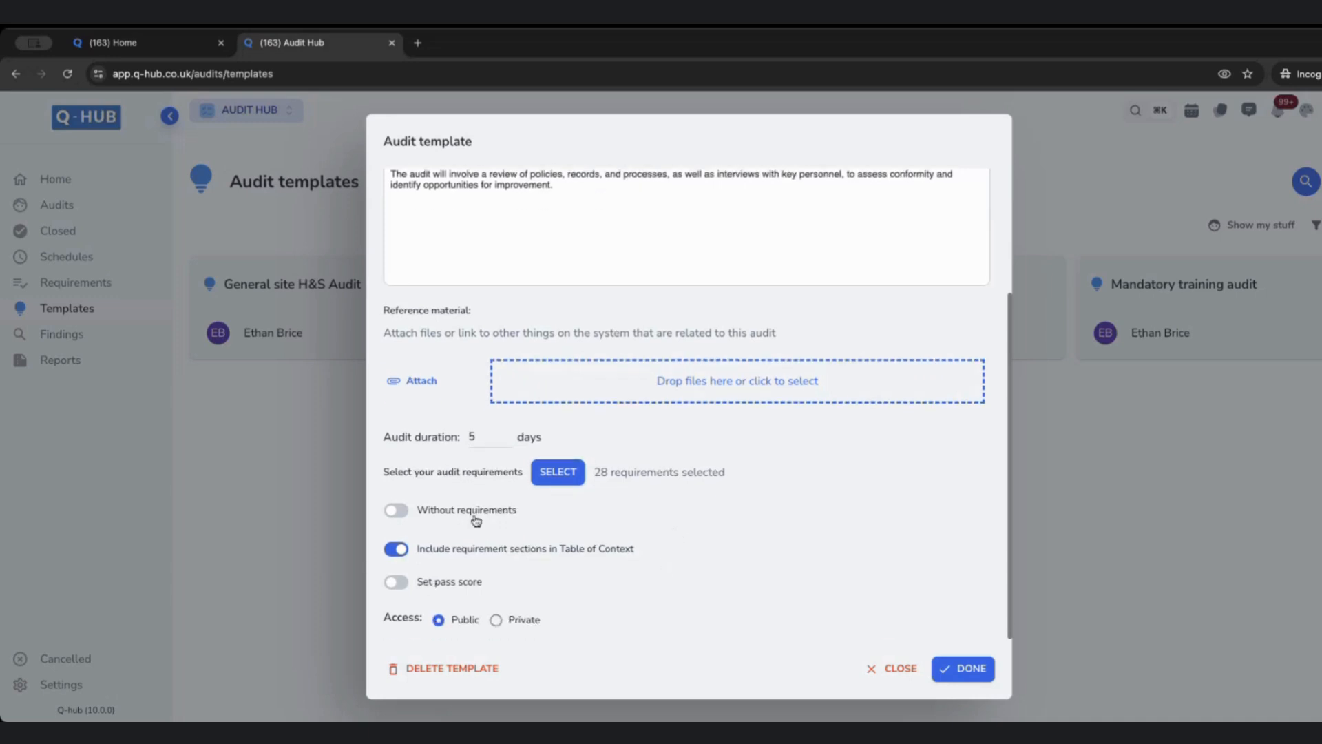
{"action": "scroll", "coordinate": [640, 555], "scroll_direction": "up", "scroll_amount": 3}
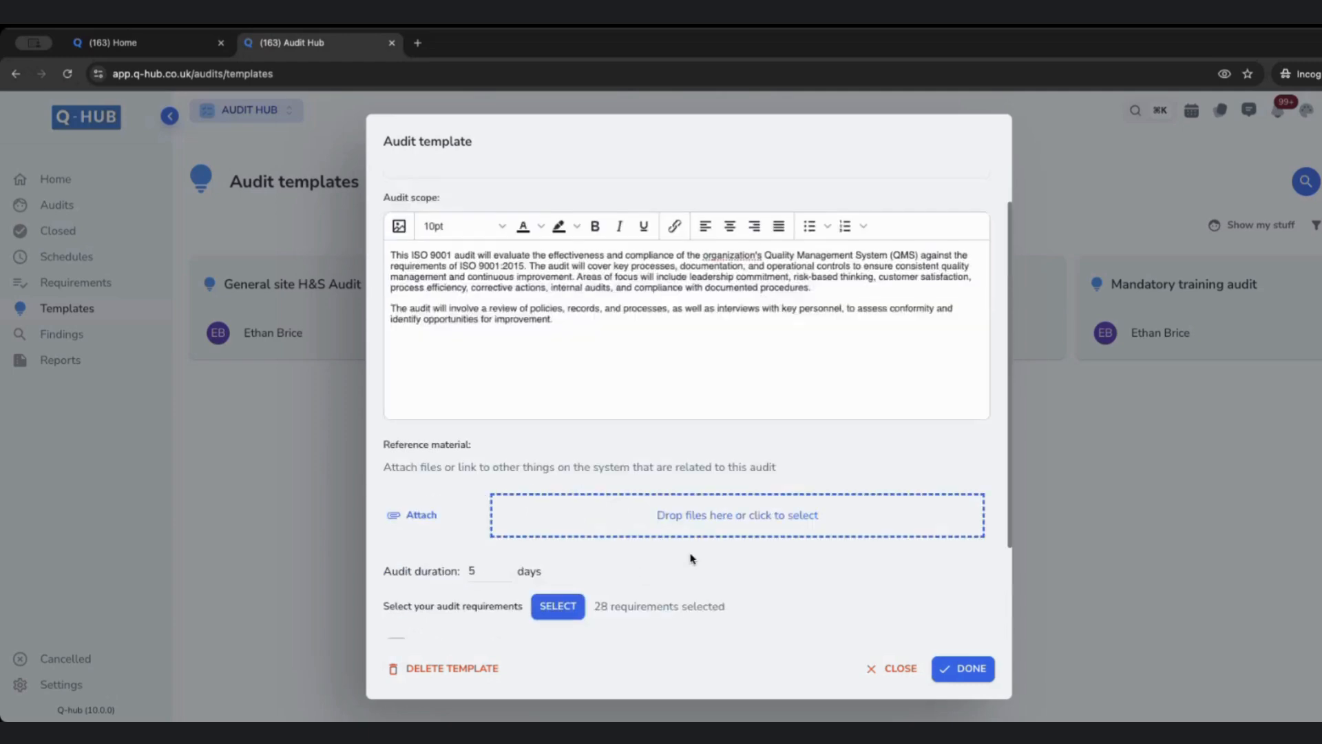
{"action": "scroll", "coordinate": [569, 437], "scroll_direction": "down", "scroll_amount": 2}
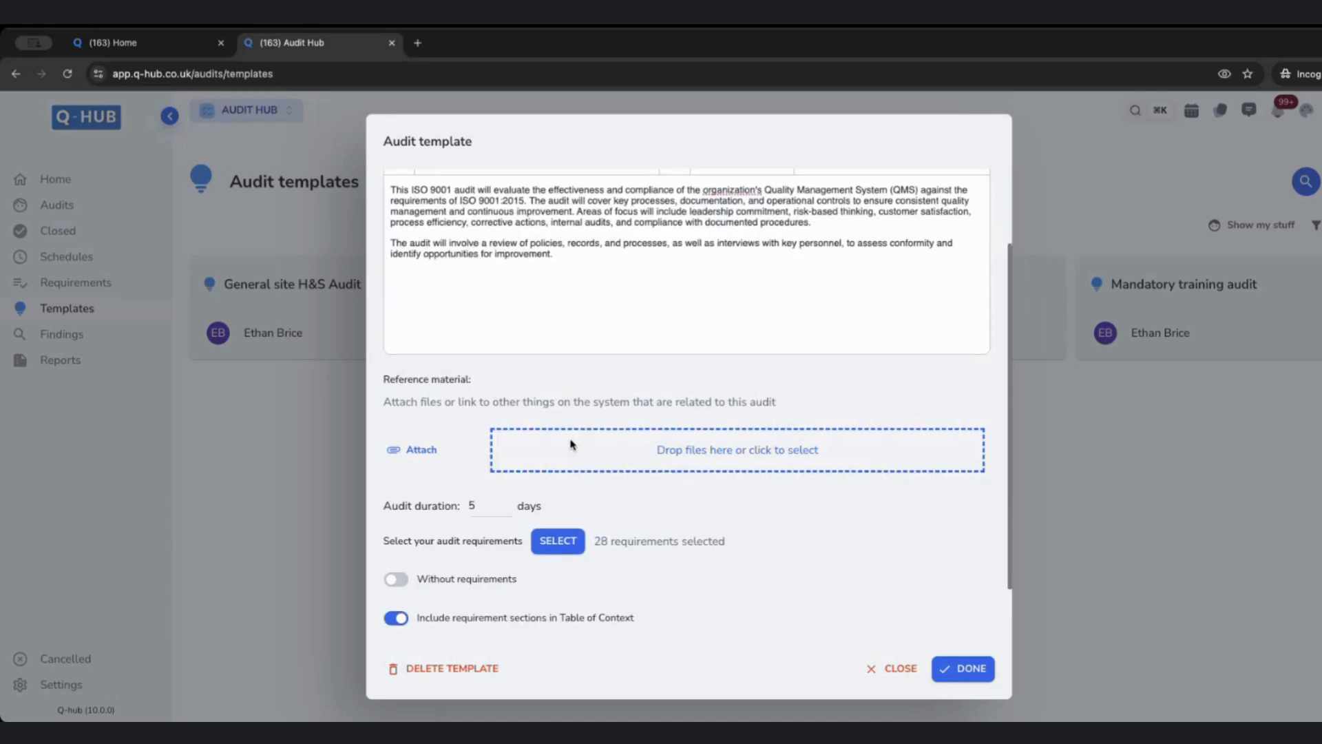
Step: Go over the template's audit title and read the description of its reference material section
{"action": "scroll", "coordinate": [570, 360], "scroll_direction": "up", "scroll_amount": 2}
{"action": "left_click", "coordinate": [495, 186]}
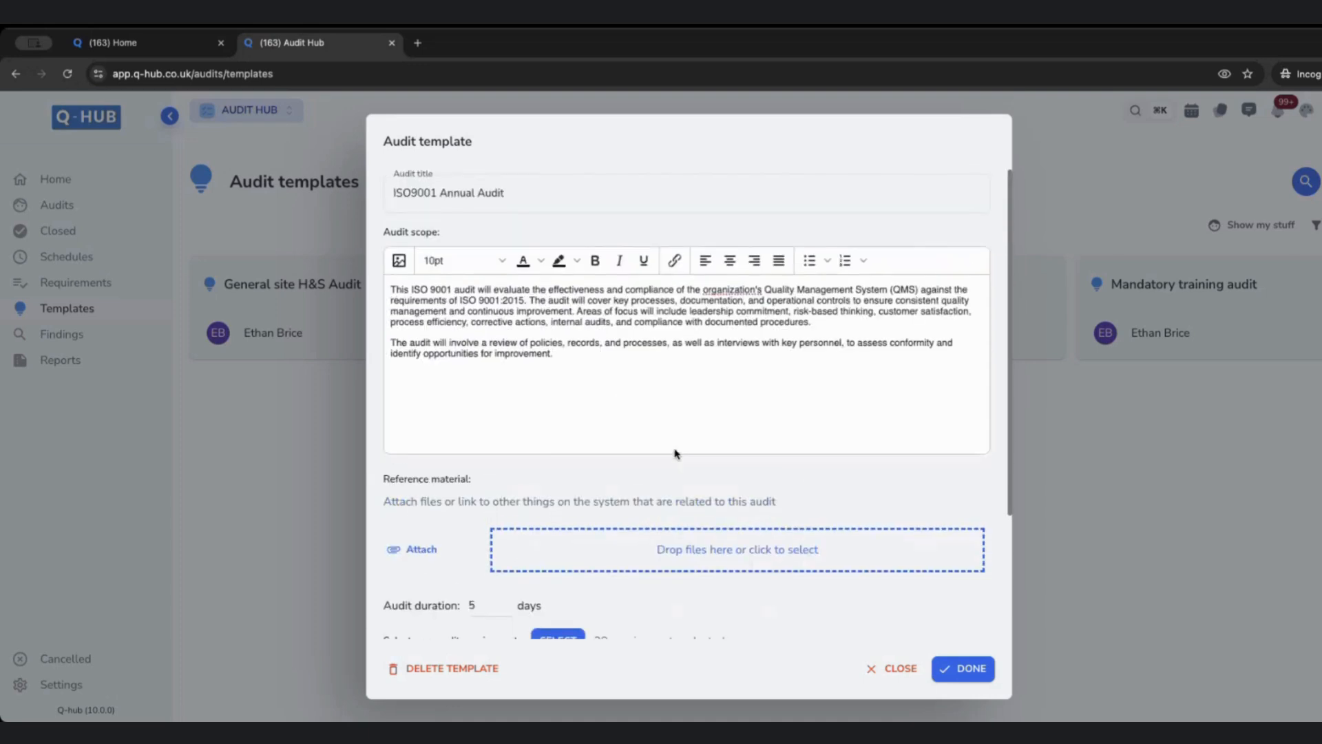
{"action": "scroll", "coordinate": [414, 386], "scroll_direction": "down", "scroll_amount": 2}
{"action": "left_click_drag", "start_coordinate": [396, 346], "coordinate": [794, 350]}
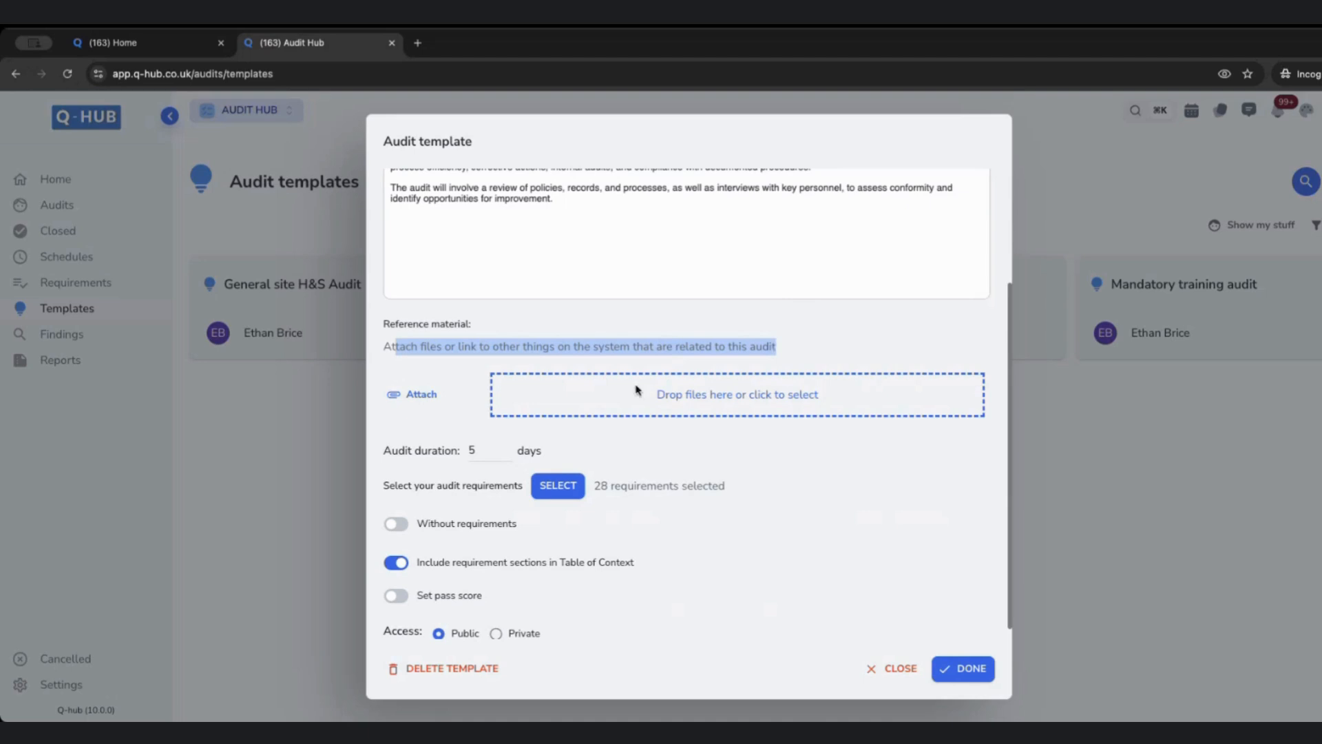
{"action": "triple_click", "coordinate": [627, 348]}
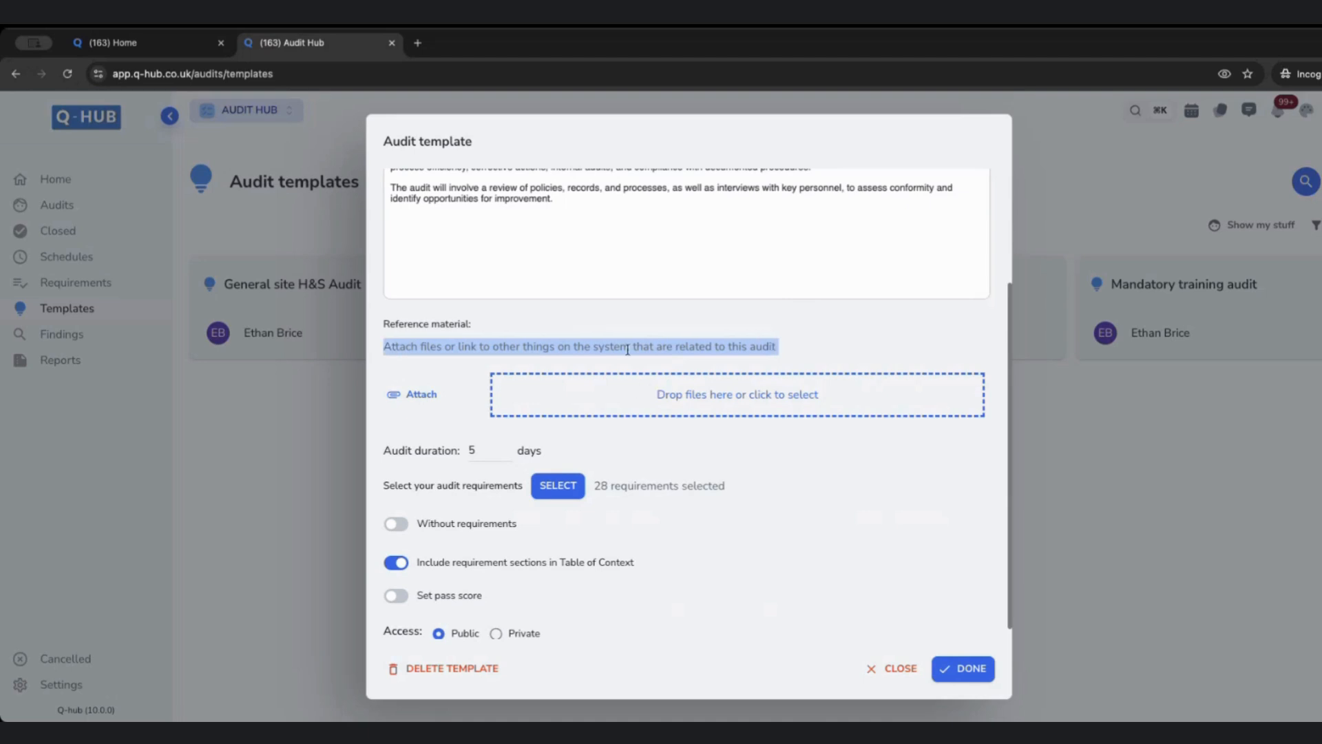
{"action": "triple_click", "coordinate": [672, 365]}
{"action": "left_click", "coordinate": [677, 351]}
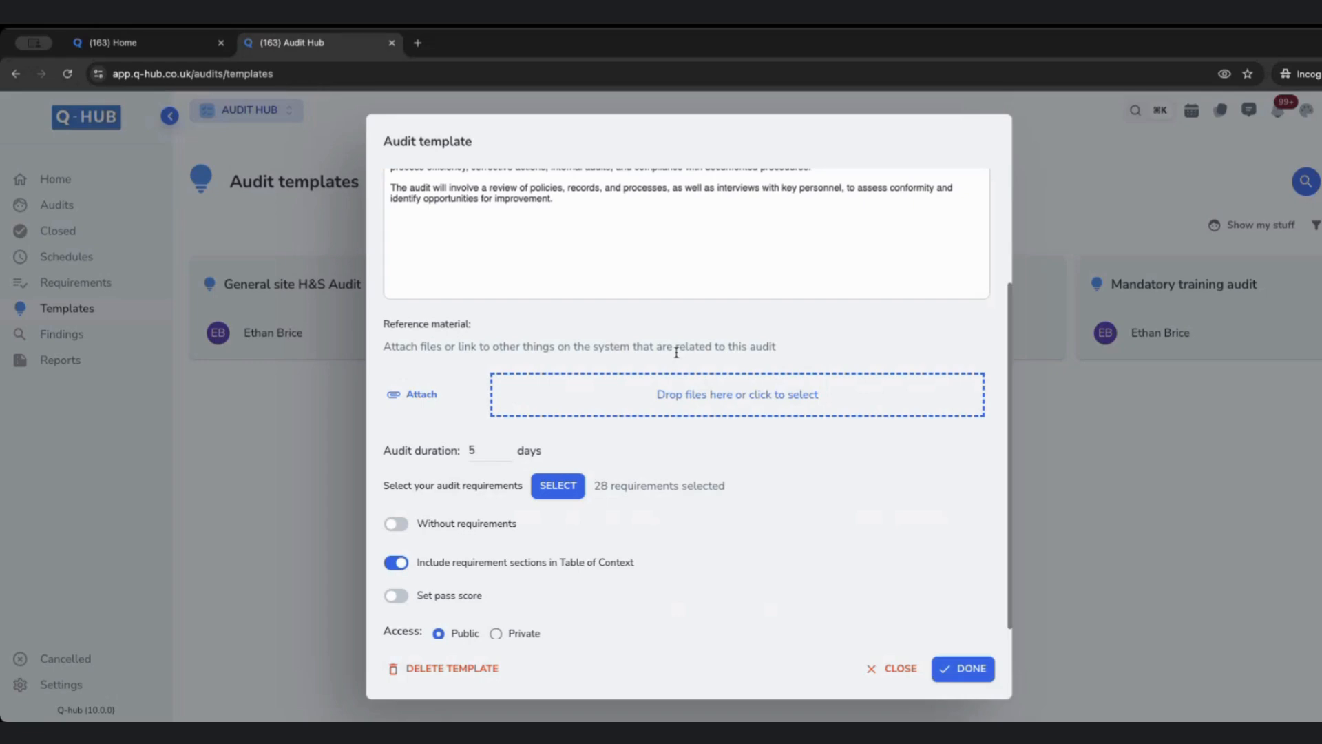
Step: View the sources available for attaching reference material, close them without uploading, and save the ISO9001 Annual Audit template
{"action": "left_click", "coordinate": [412, 395]}
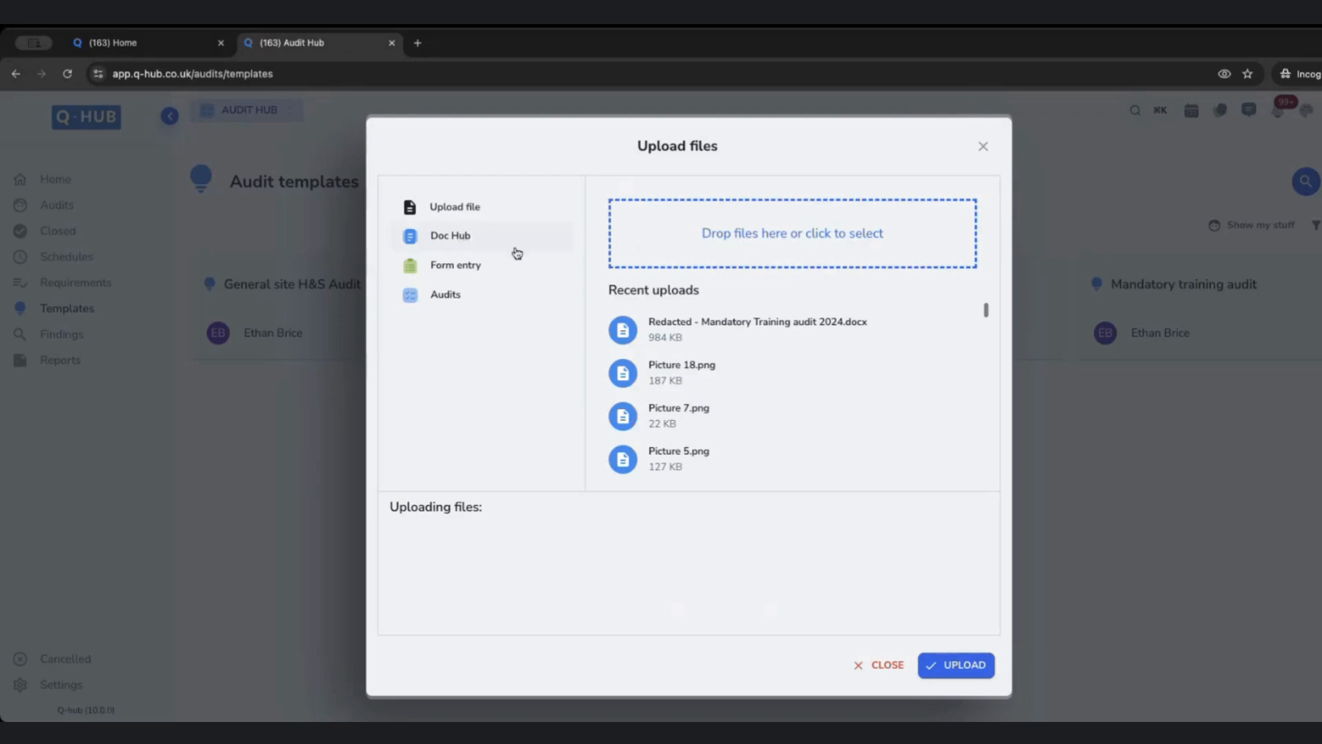
{"action": "left_click", "coordinate": [888, 665]}
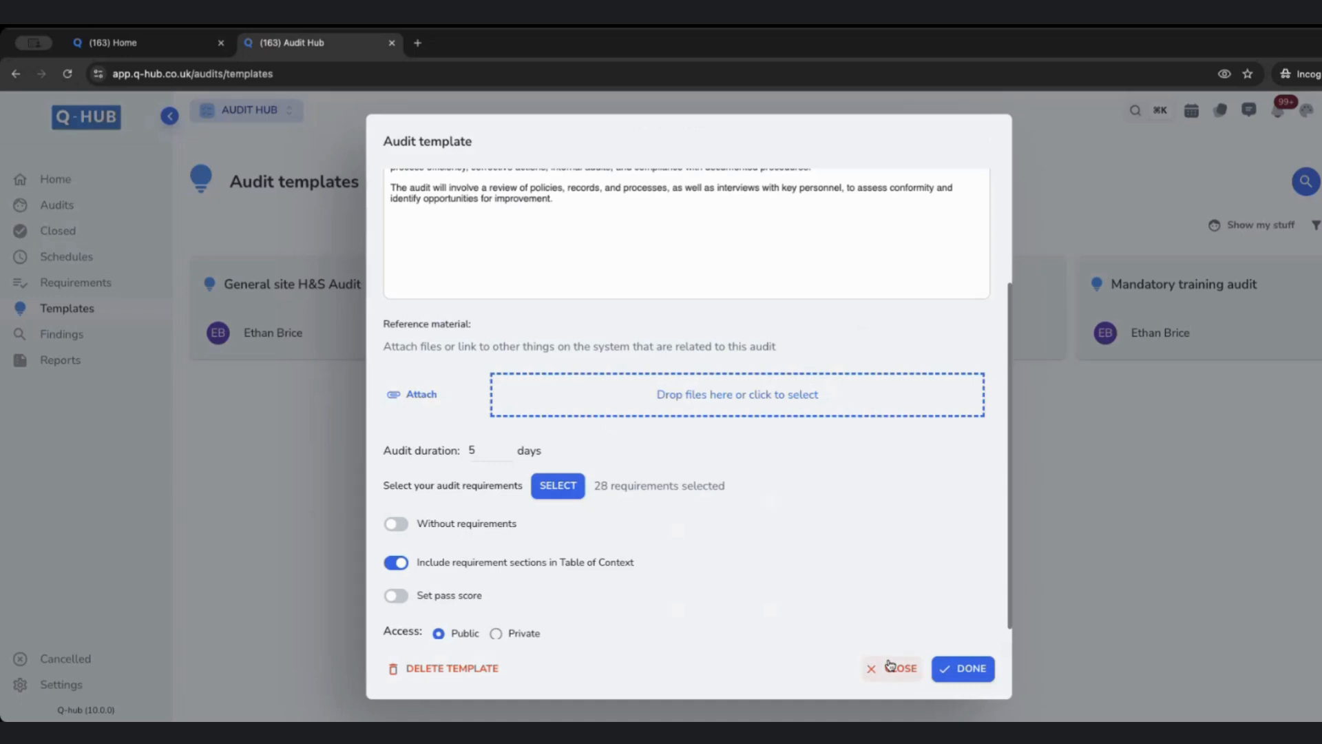
{"action": "scroll", "coordinate": [853, 620], "scroll_direction": "up", "scroll_amount": 3}
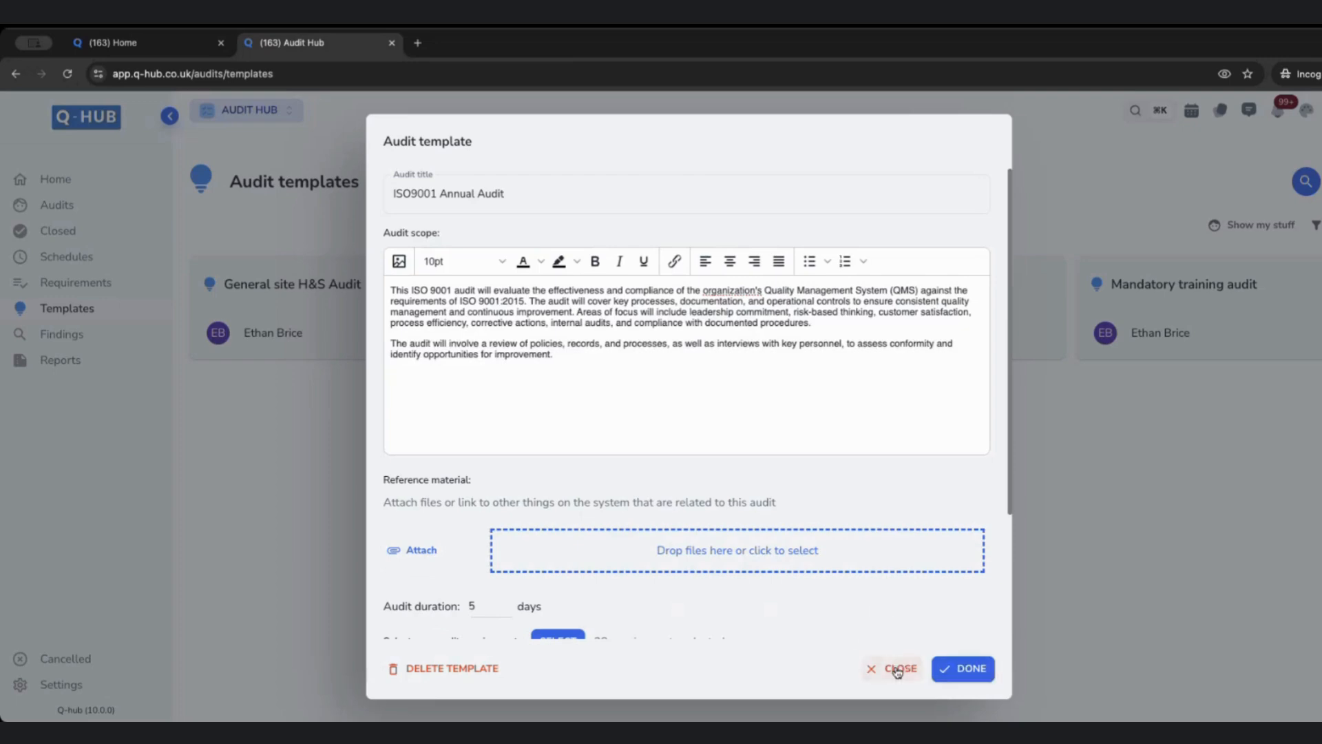
{"action": "left_click", "coordinate": [950, 668]}
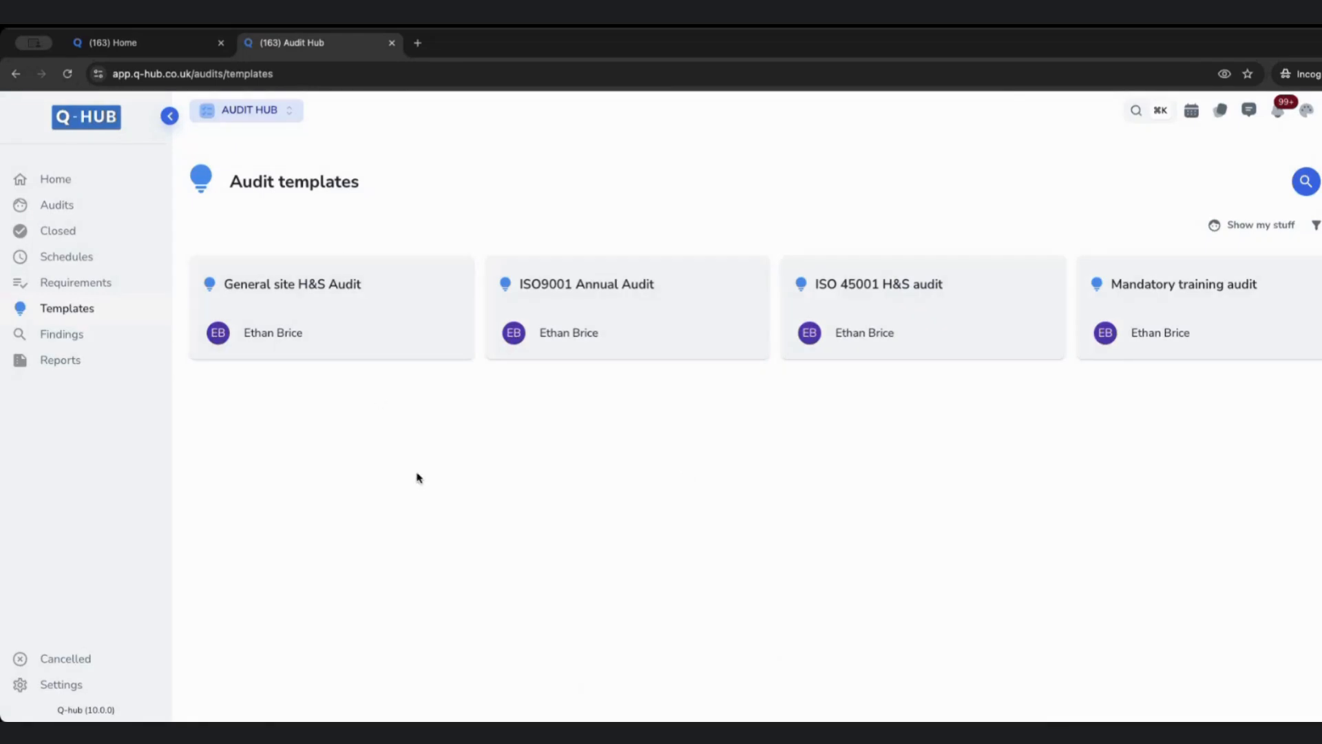
Step: Create a new audit schedule titled "General ISO compliance"
{"action": "left_click", "coordinate": [89, 262]}
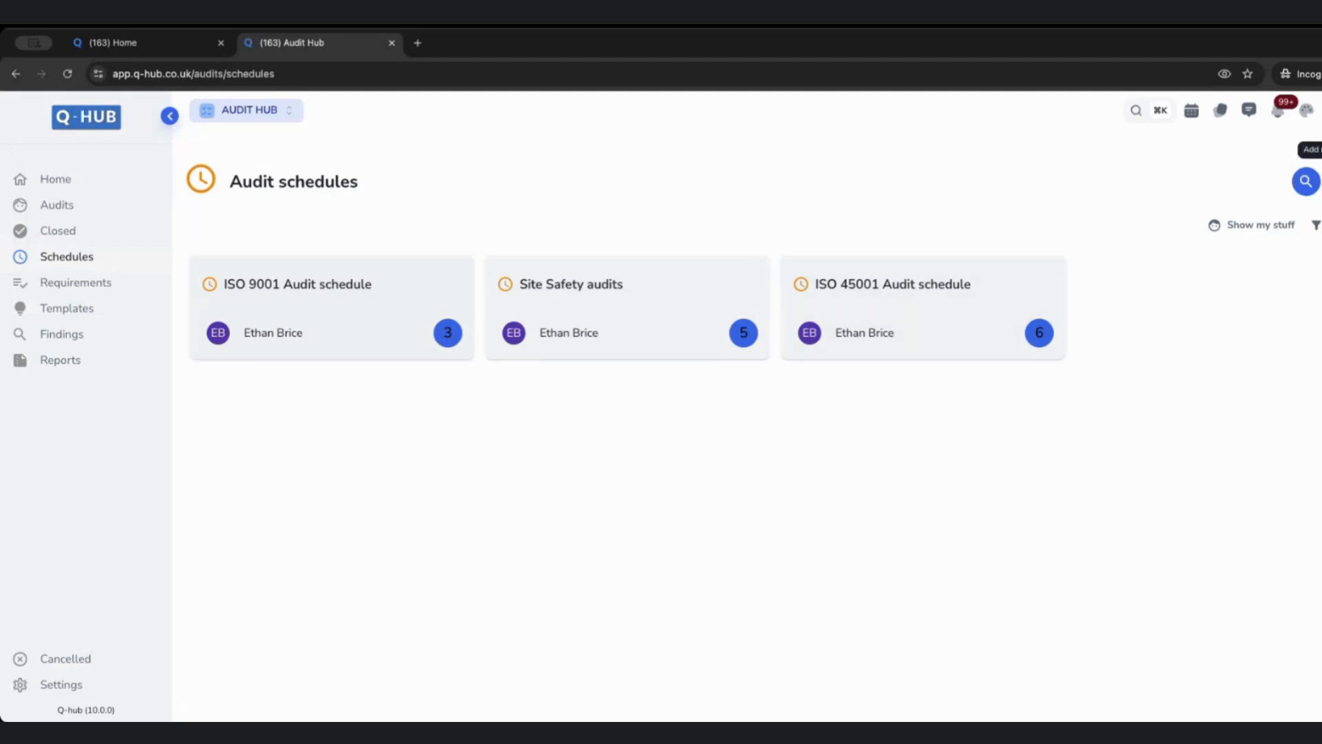
{"action": "left_click", "coordinate": [1306, 181]}
{"action": "left_click", "coordinate": [517, 420]}
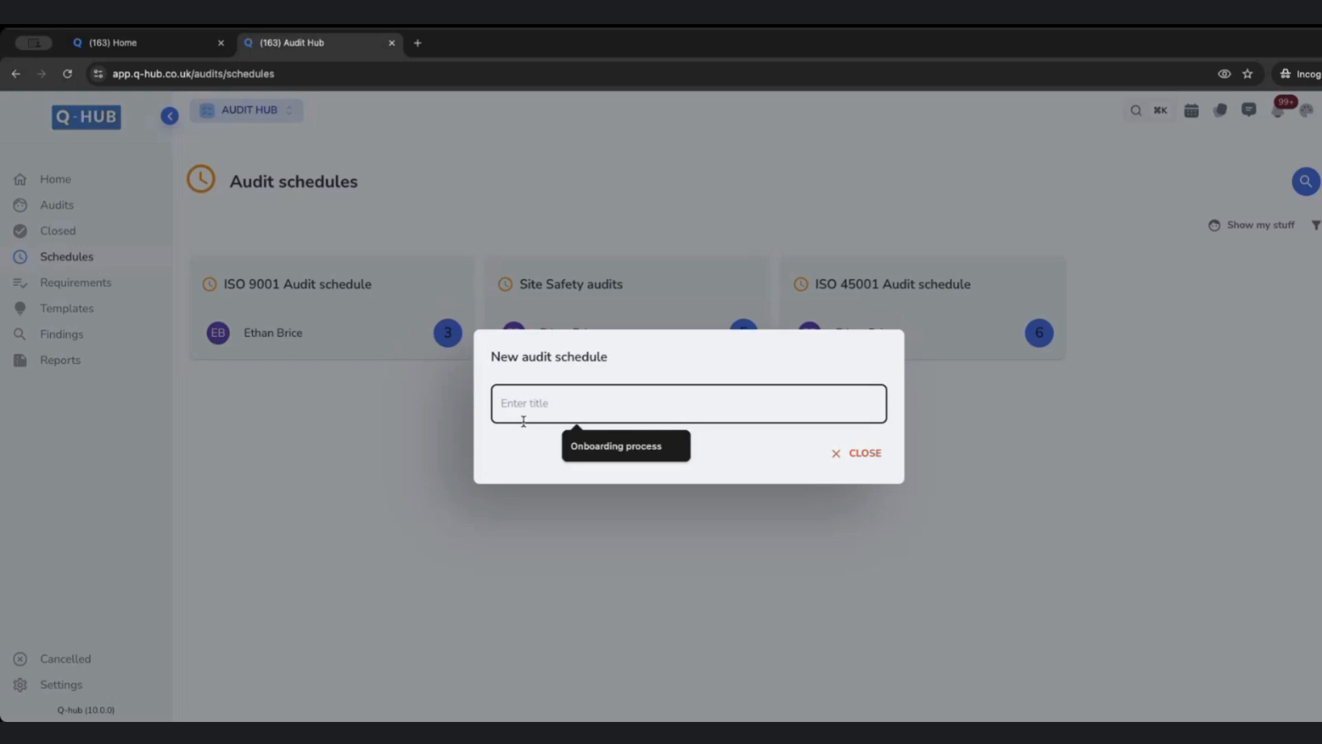
{"action": "type", "text": "Gener"}
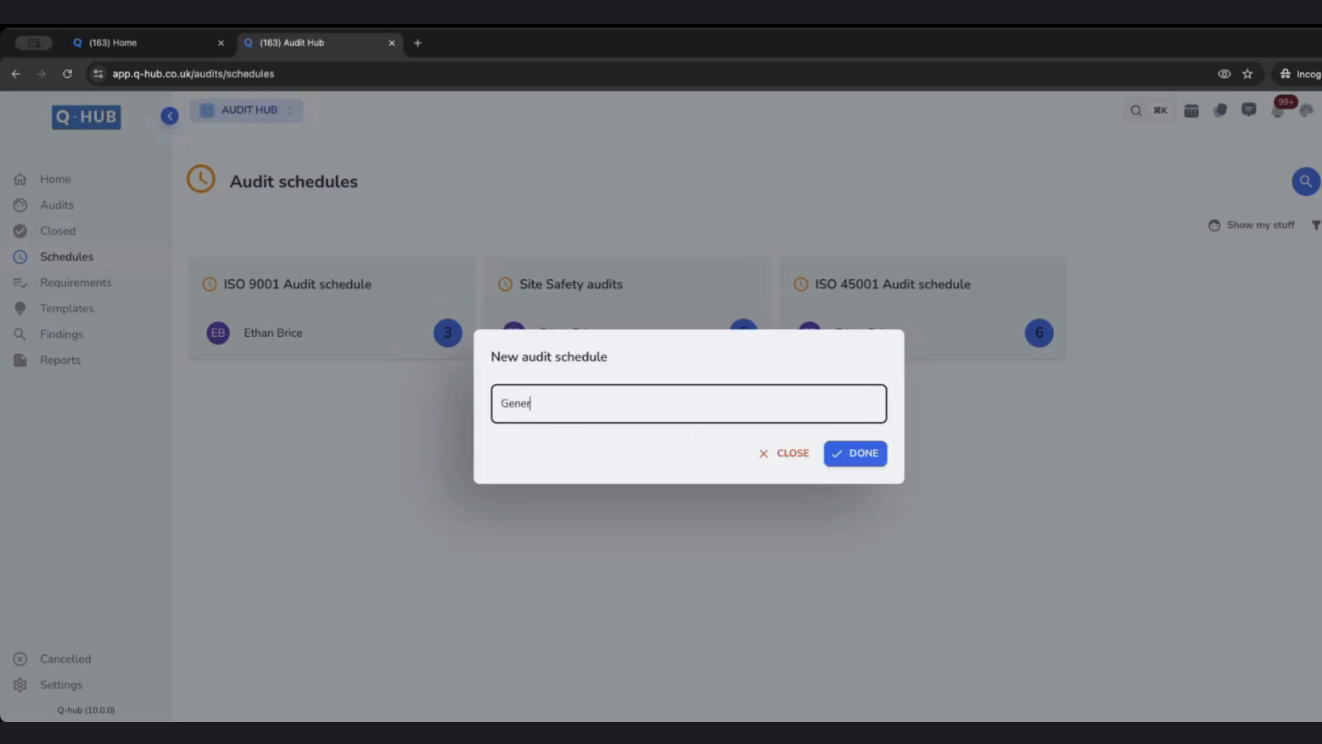
{"action": "type", "text": "al ISO compliance"}
{"action": "left_click", "coordinate": [876, 458]}
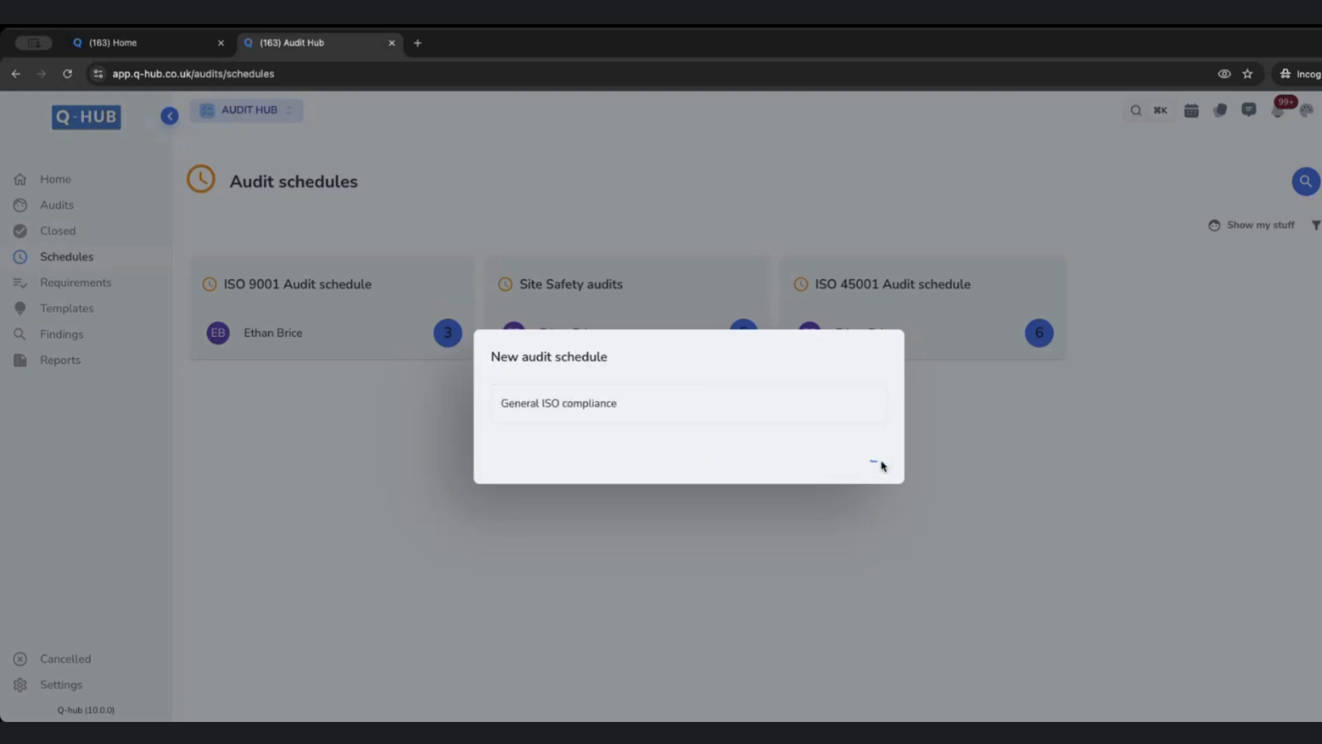
{"action": "left_click_drag", "start_coordinate": [223, 175], "coordinate": [413, 182]}
{"action": "left_click", "coordinate": [413, 183]}
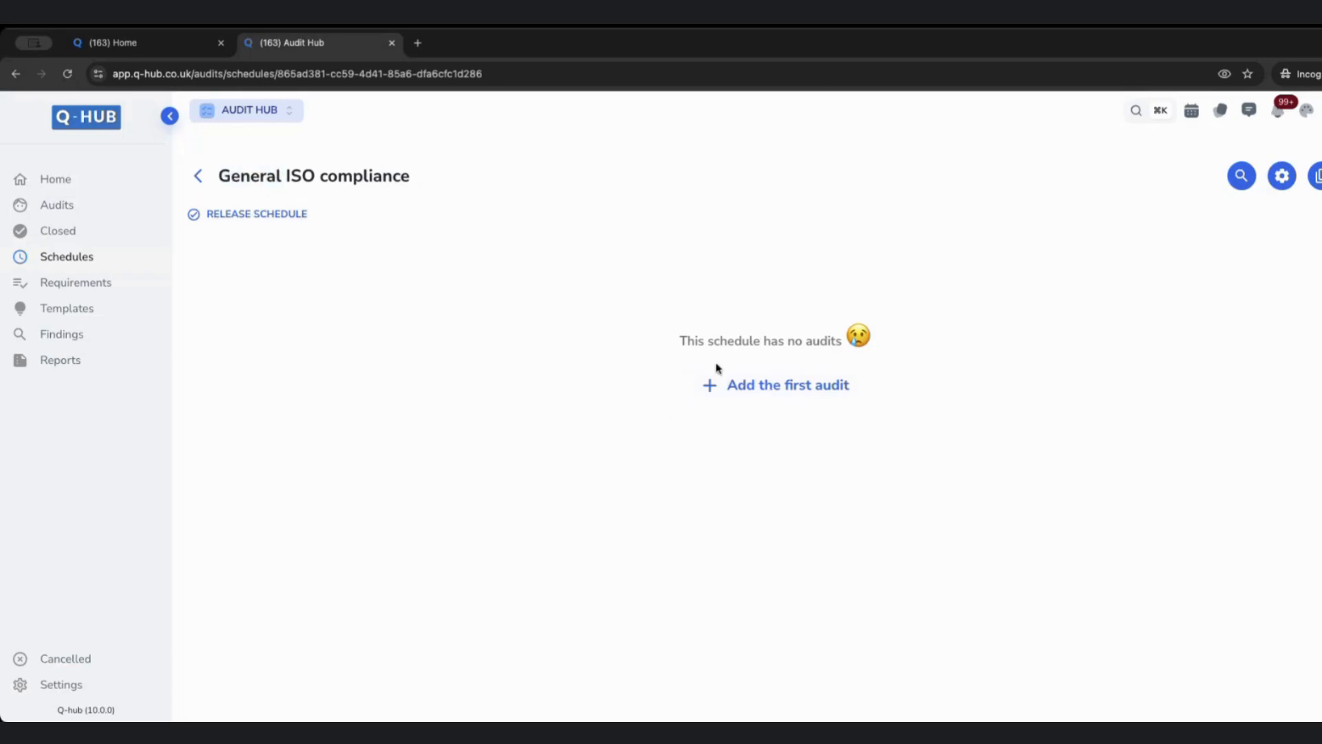
Step: Add the first audit to the schedule and fill it in from the ISO9001 Annual Audit template
{"action": "left_click", "coordinate": [773, 391]}
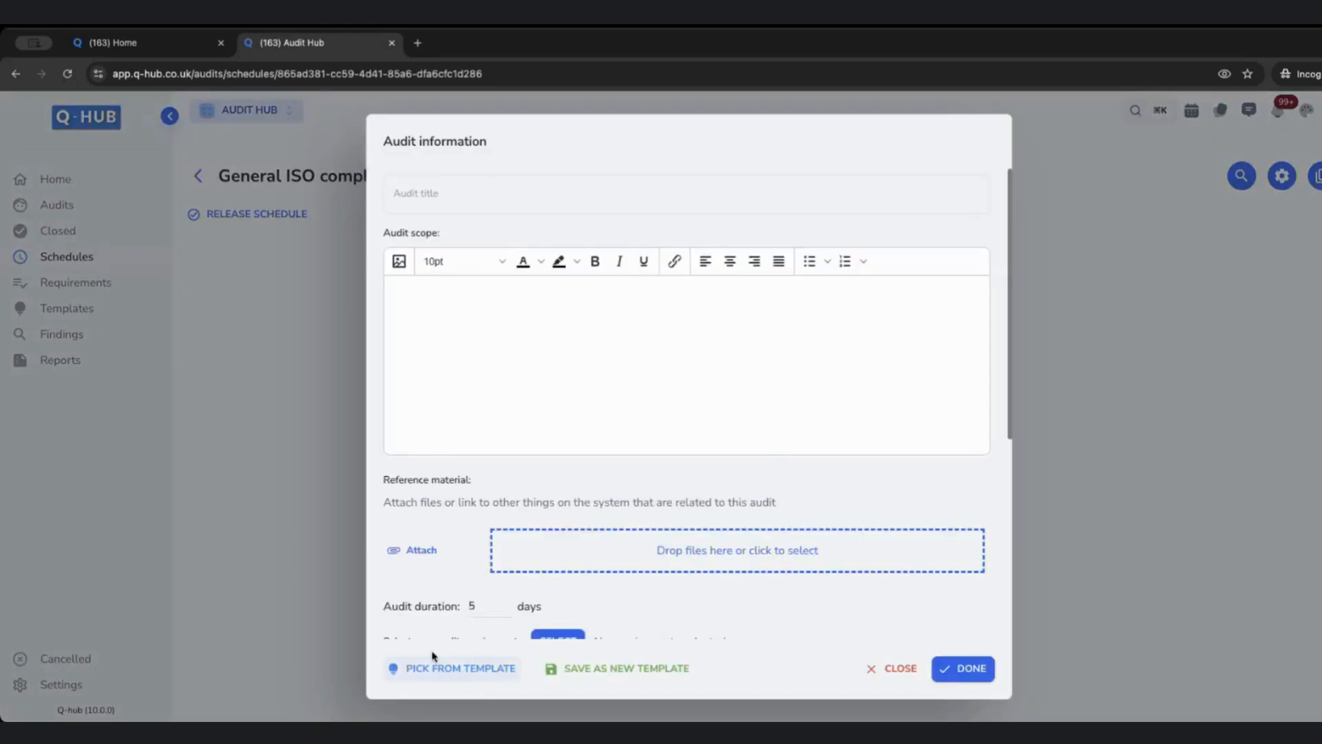
{"action": "left_click", "coordinate": [495, 398]}
{"action": "left_click", "coordinate": [455, 669]}
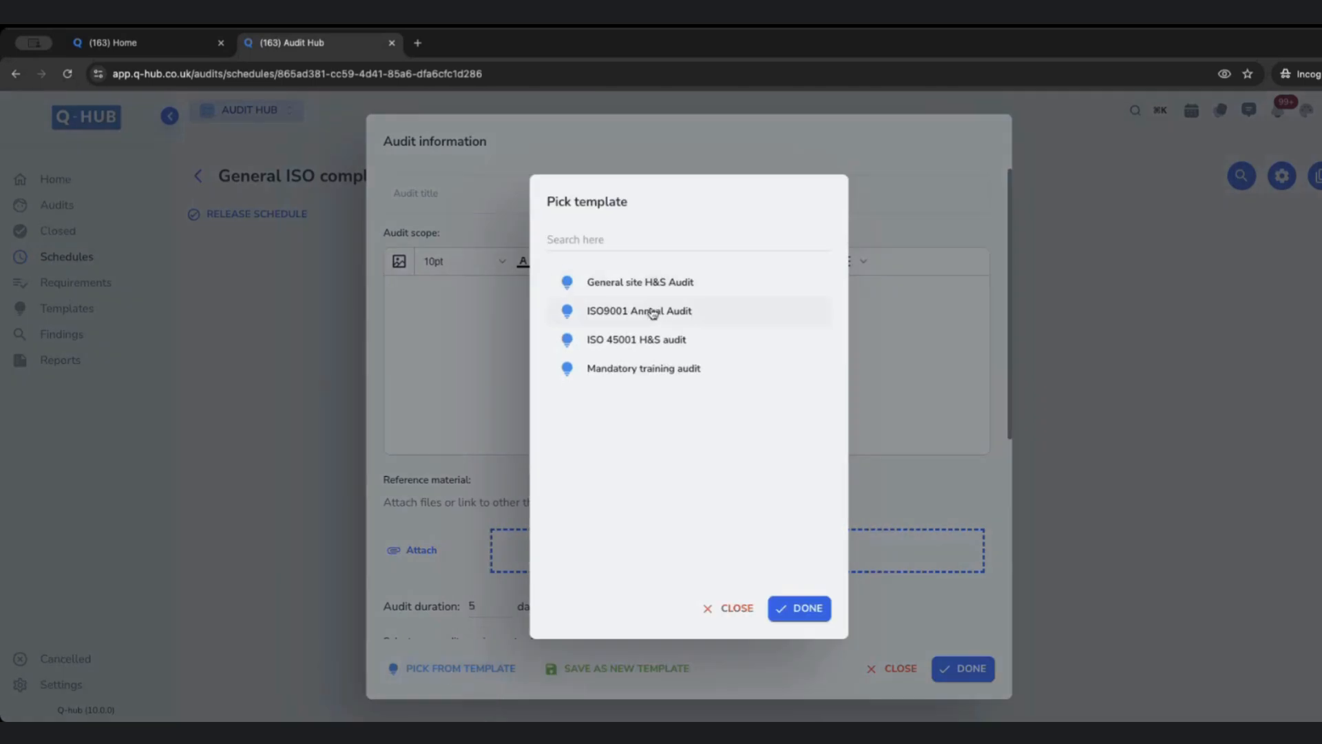
{"action": "left_click", "coordinate": [653, 313]}
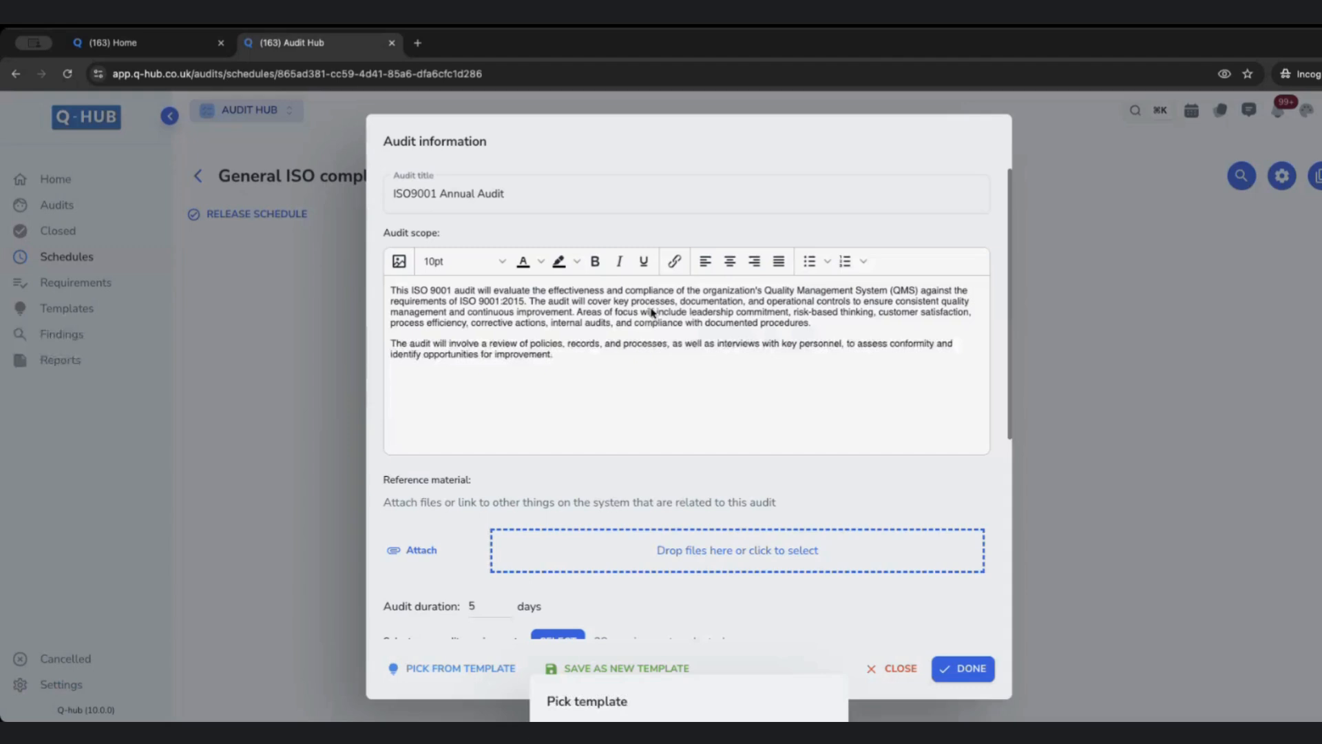
Step: Review the audit's filled-in information and assign the first listed user as its auditor
{"action": "scroll", "coordinate": [589, 441], "scroll_direction": "down", "scroll_amount": 3}
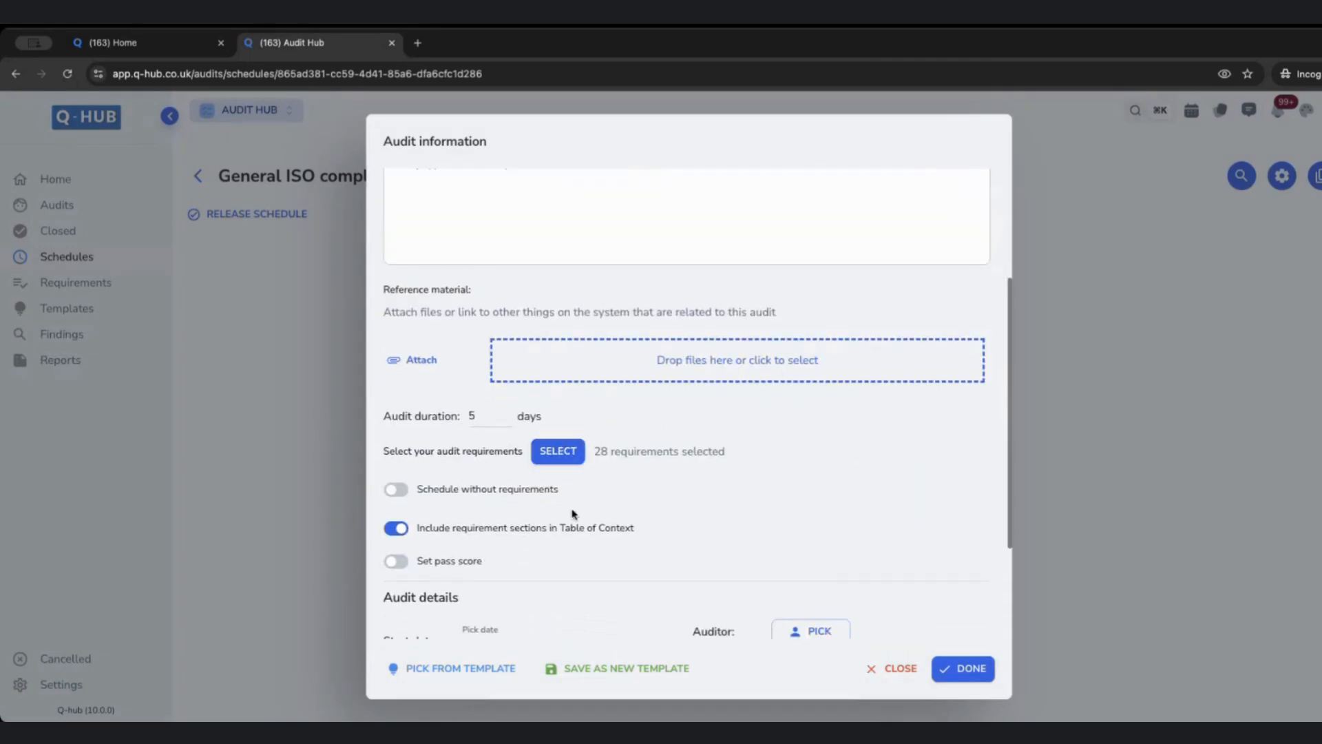
{"action": "scroll", "coordinate": [601, 496], "scroll_direction": "down", "scroll_amount": 2}
{"action": "scroll", "coordinate": [416, 456], "scroll_direction": "down", "scroll_amount": 1}
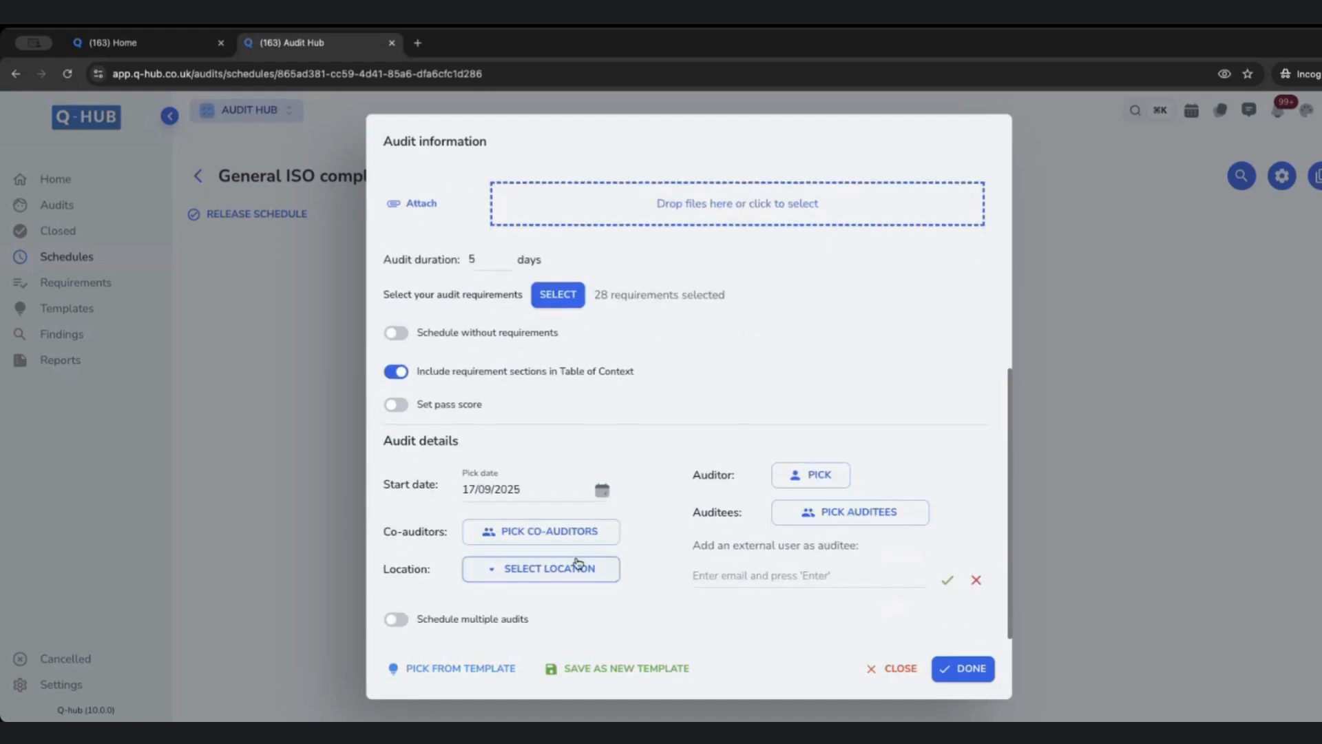
{"action": "scroll", "coordinate": [666, 456], "scroll_direction": "up", "scroll_amount": 5}
{"action": "scroll", "coordinate": [667, 458], "scroll_direction": "down", "scroll_amount": 5}
{"action": "left_click", "coordinate": [815, 475]}
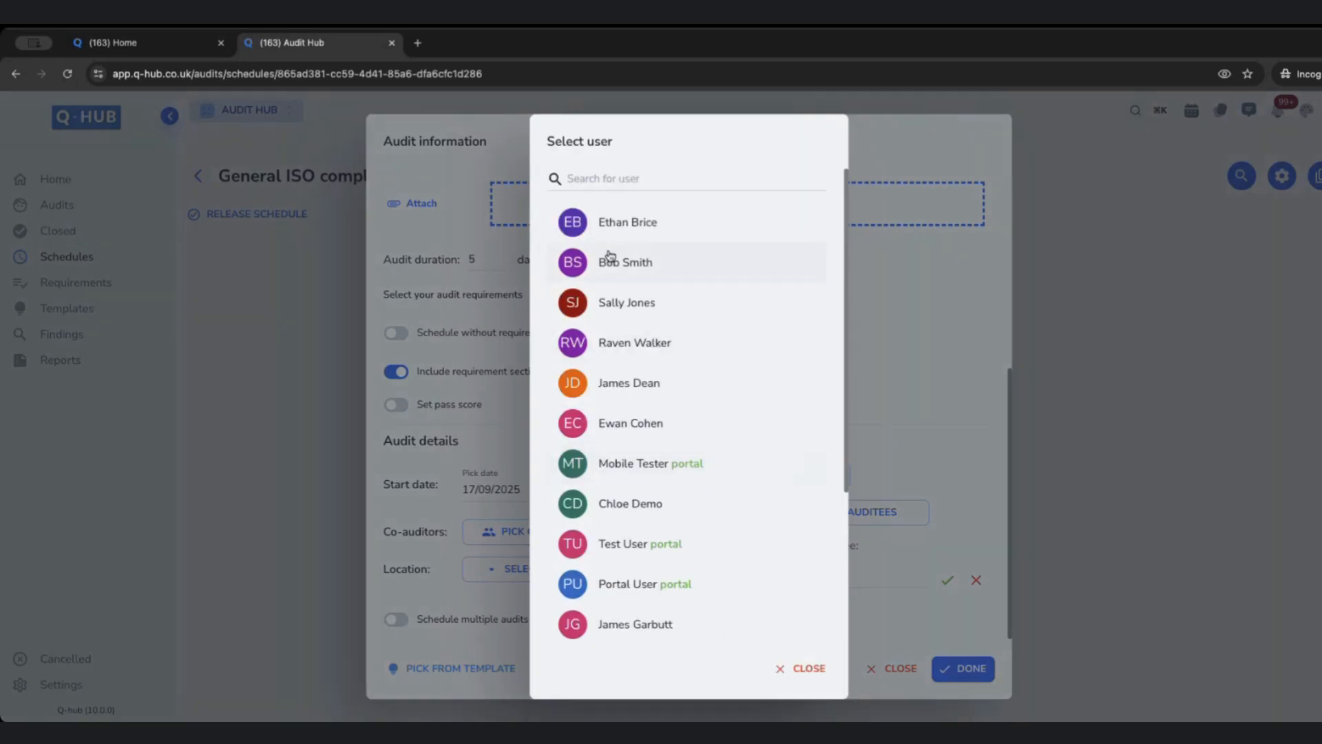
{"action": "left_click", "coordinate": [646, 232]}
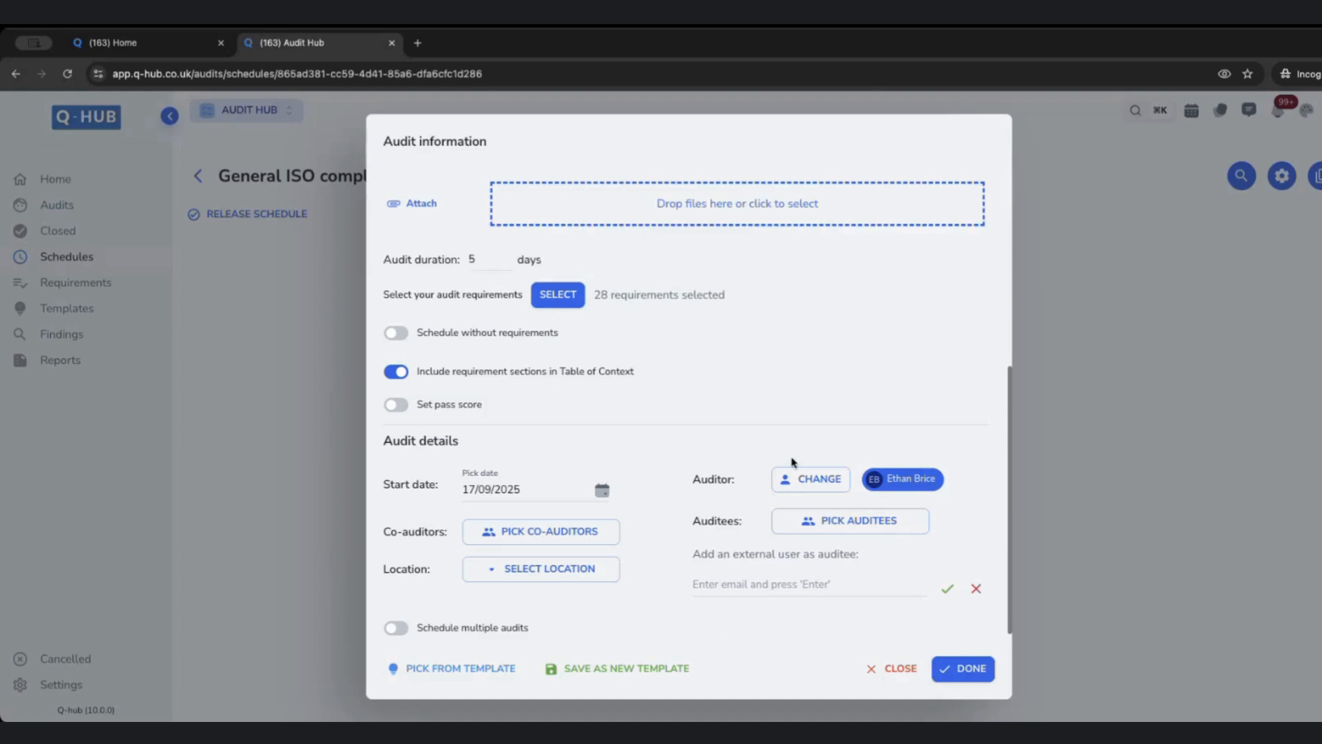
Step: Add the third and fourth listed users as the audit's auditees
{"action": "scroll", "coordinate": [706, 494], "scroll_direction": "down", "scroll_amount": 1}
{"action": "left_click", "coordinate": [825, 511]}
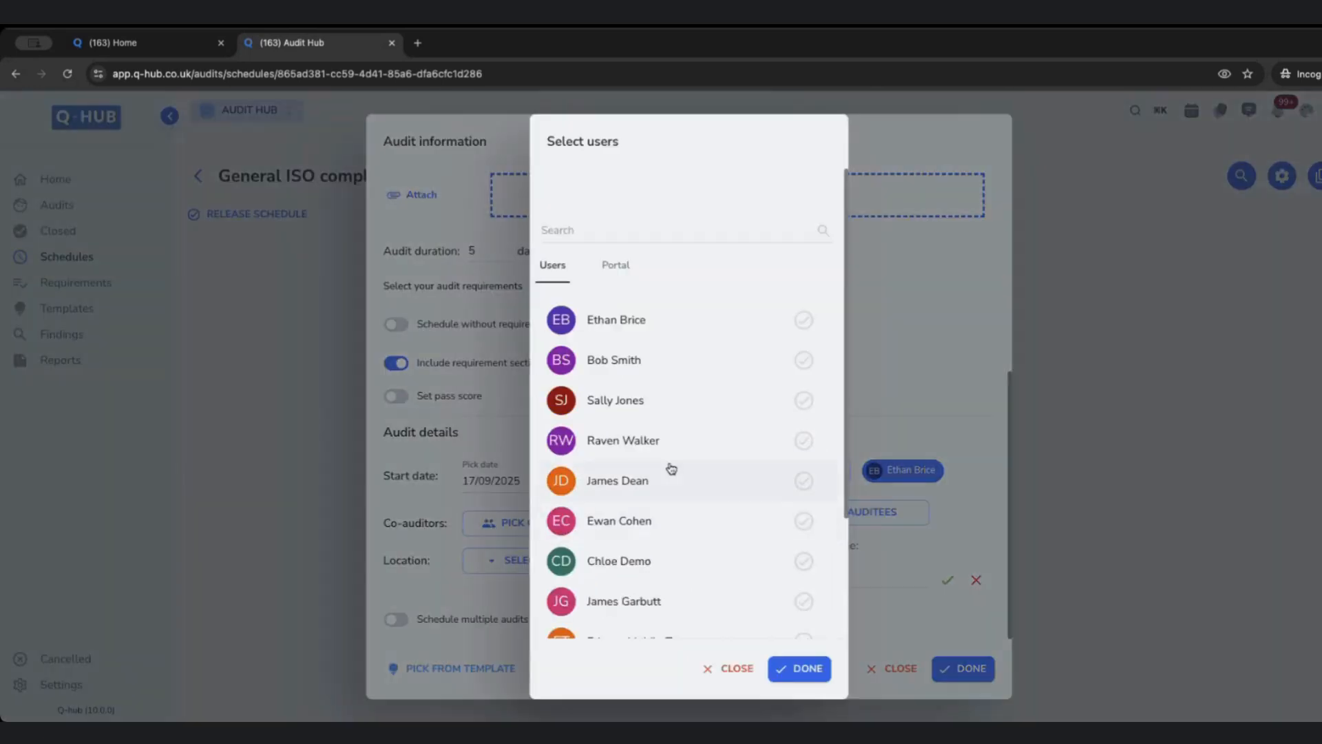
{"action": "left_click", "coordinate": [631, 321]}
{"action": "left_click", "coordinate": [644, 361]}
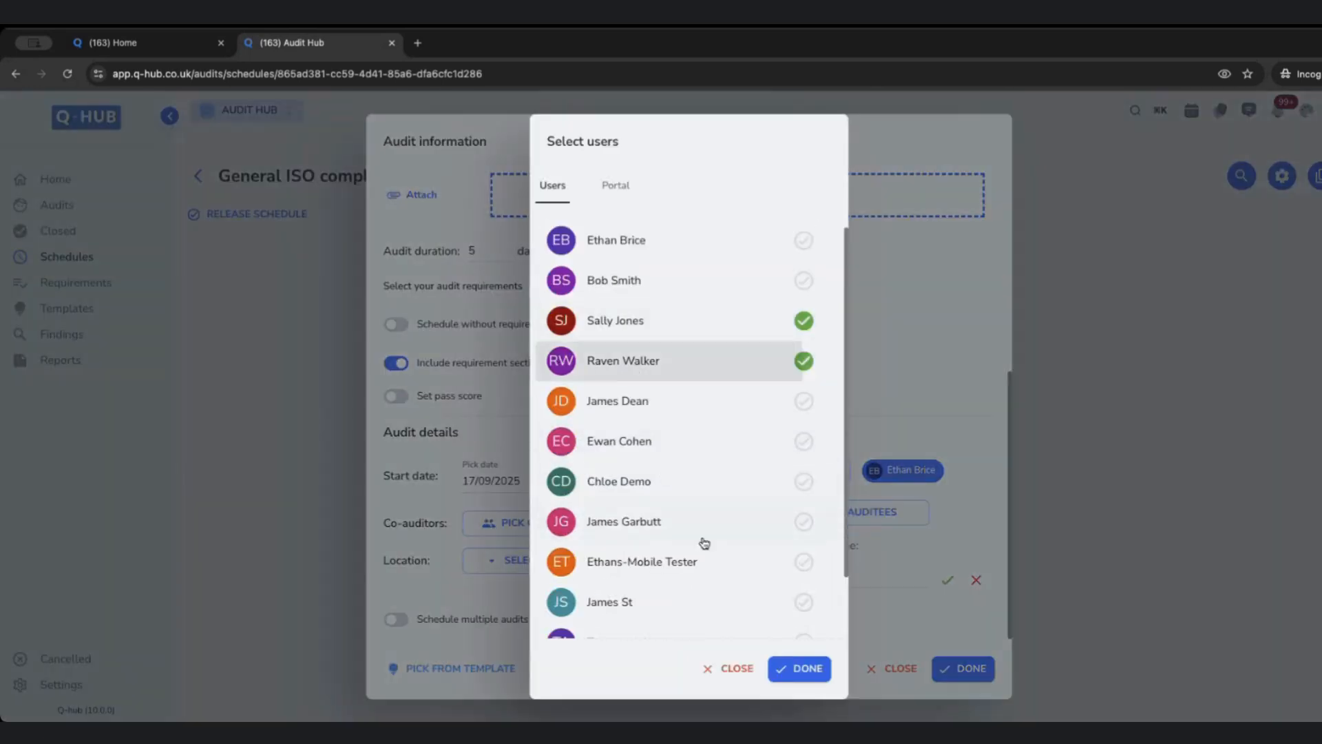
{"action": "left_click", "coordinate": [795, 668]}
Step: Set the audit's location to Gloucester and its start date to 02/10/2025
{"action": "scroll", "coordinate": [689, 551], "scroll_direction": "down", "scroll_amount": 1}
{"action": "left_click", "coordinate": [583, 543]}
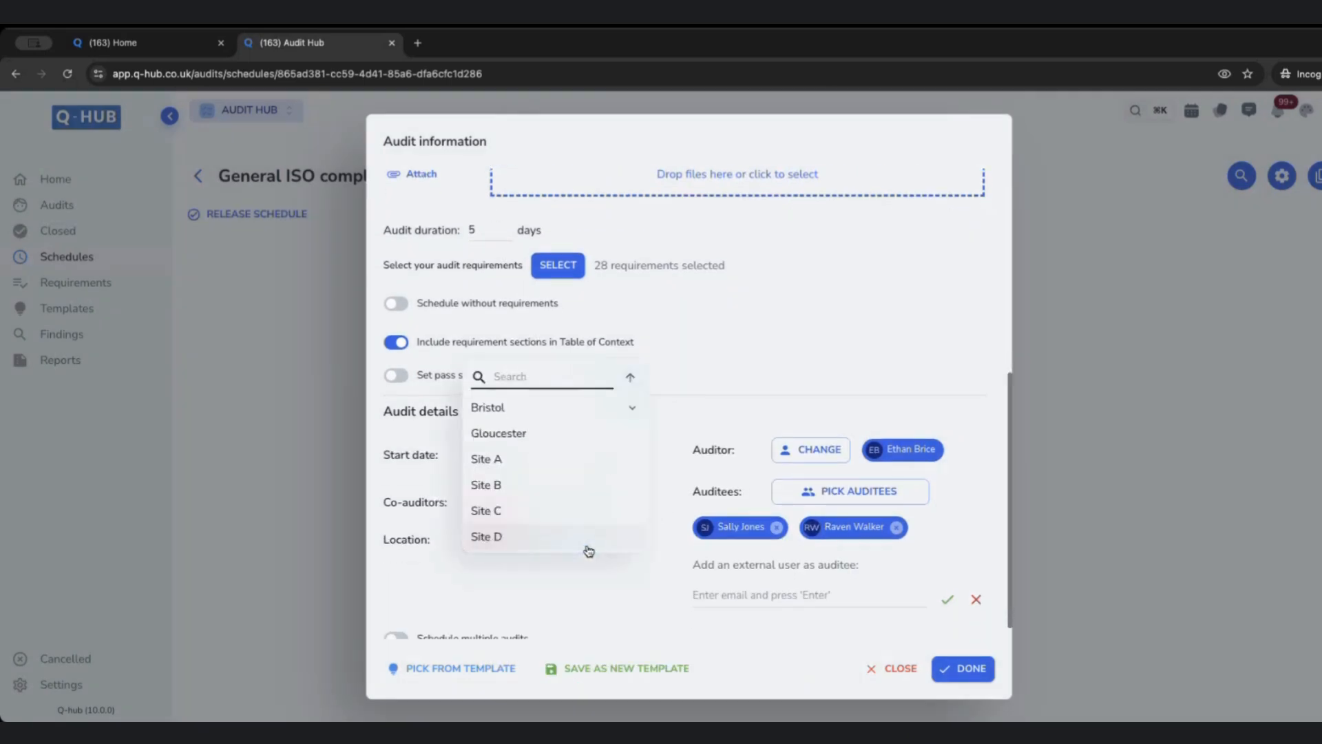
{"action": "left_click", "coordinate": [500, 432]}
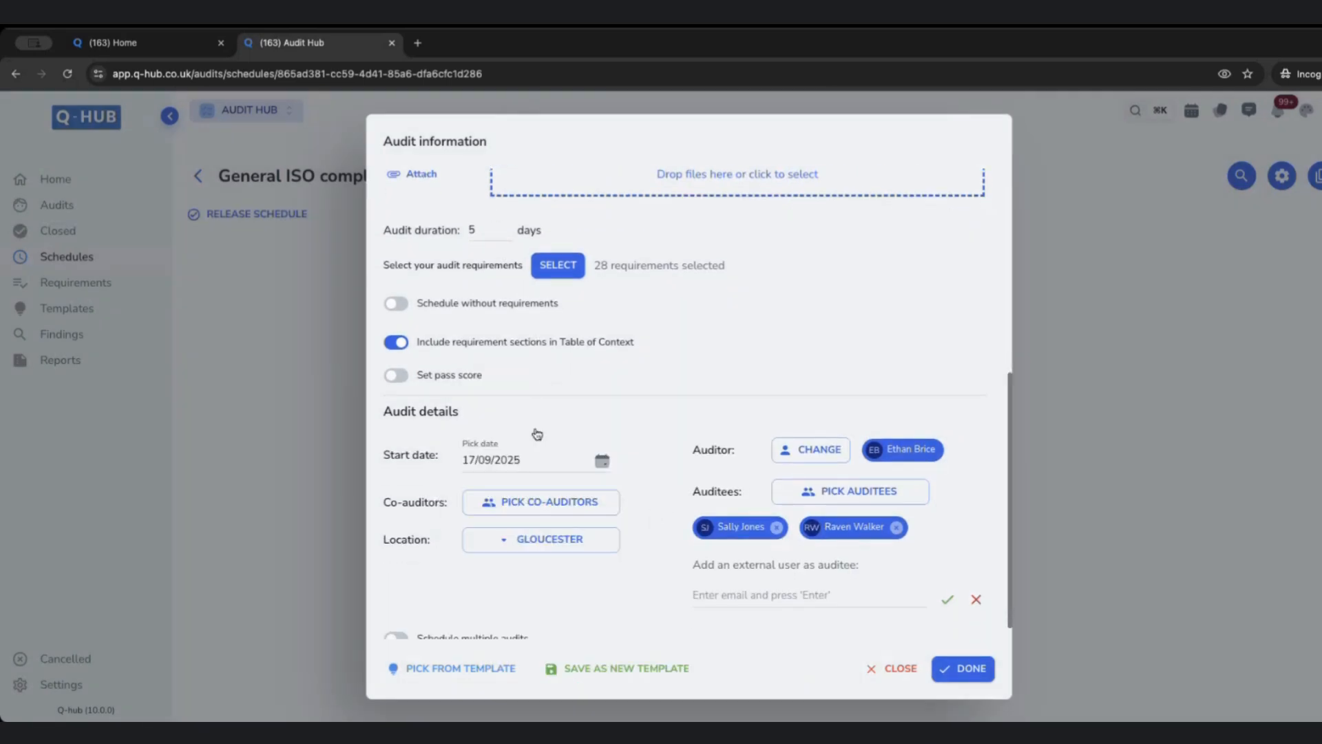
{"action": "scroll", "coordinate": [687, 405], "scroll_direction": "down", "scroll_amount": 1}
{"action": "left_click", "coordinate": [601, 441]}
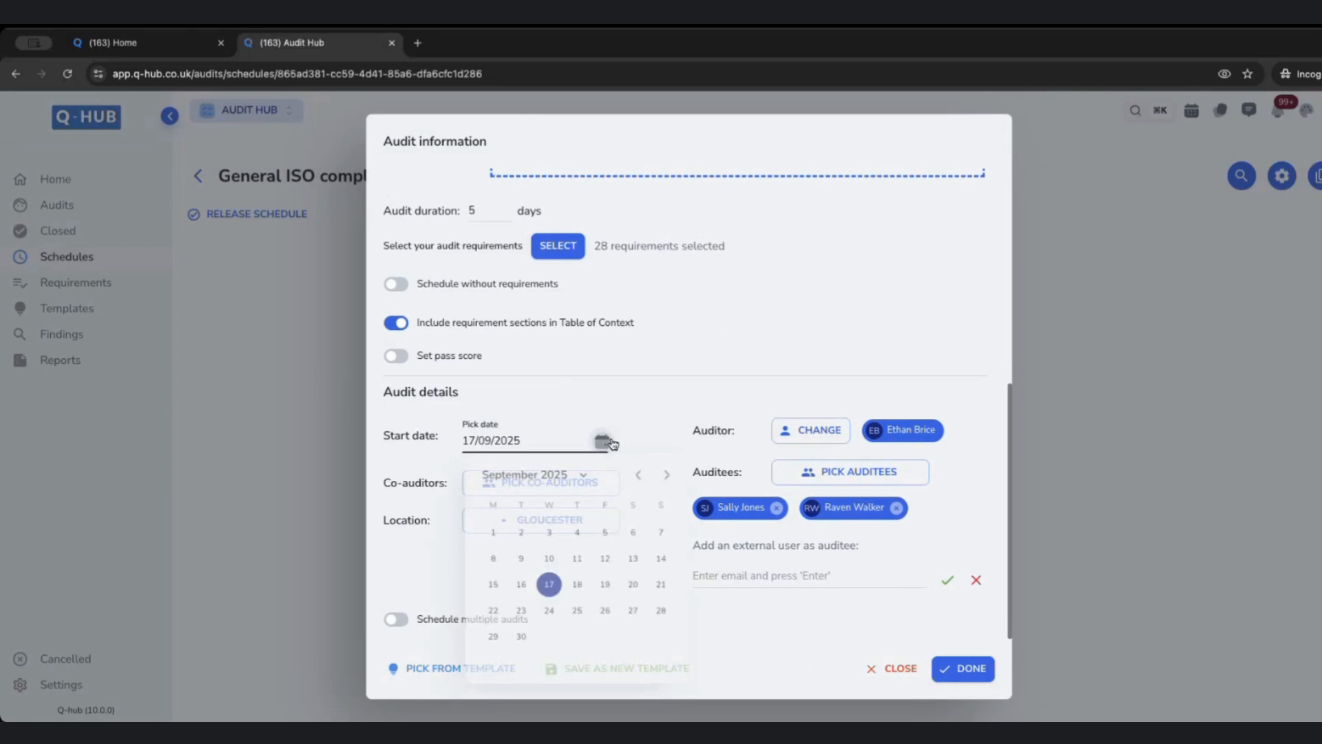
{"action": "left_click", "coordinate": [668, 476]}
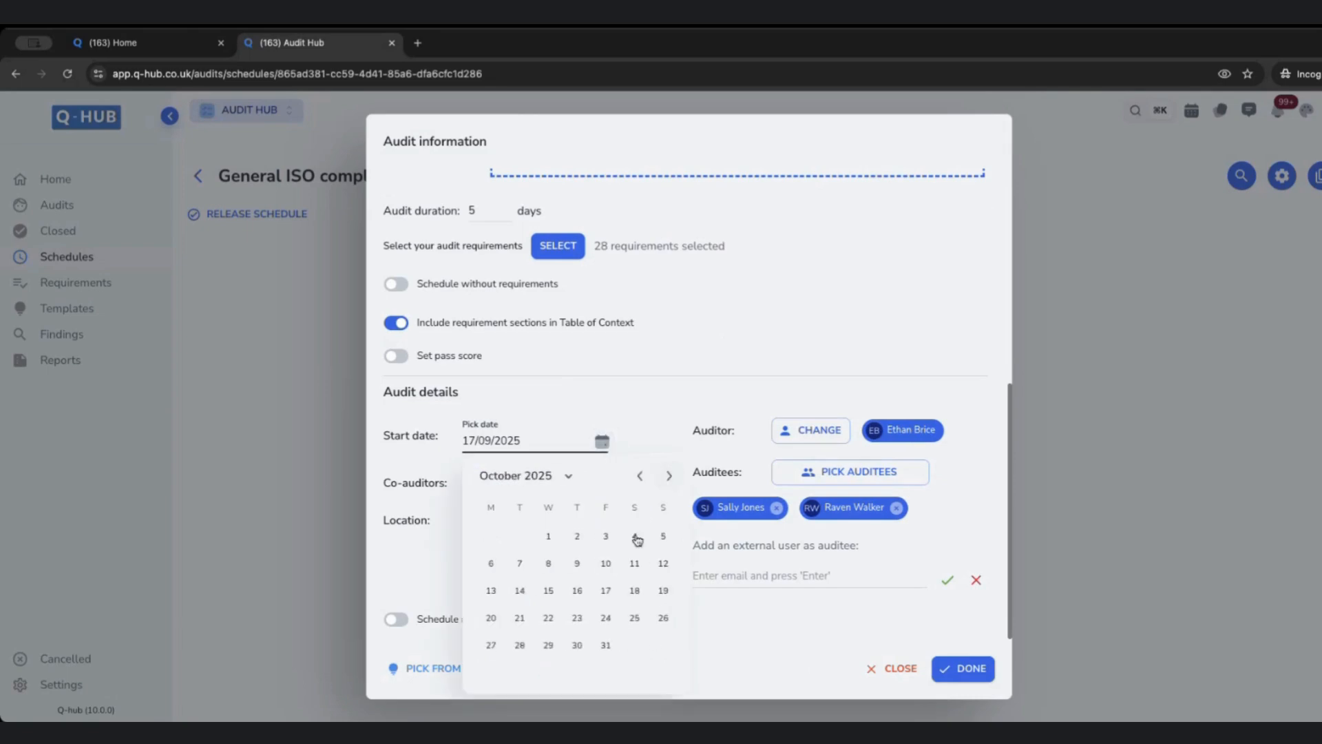
{"action": "left_click", "coordinate": [574, 540]}
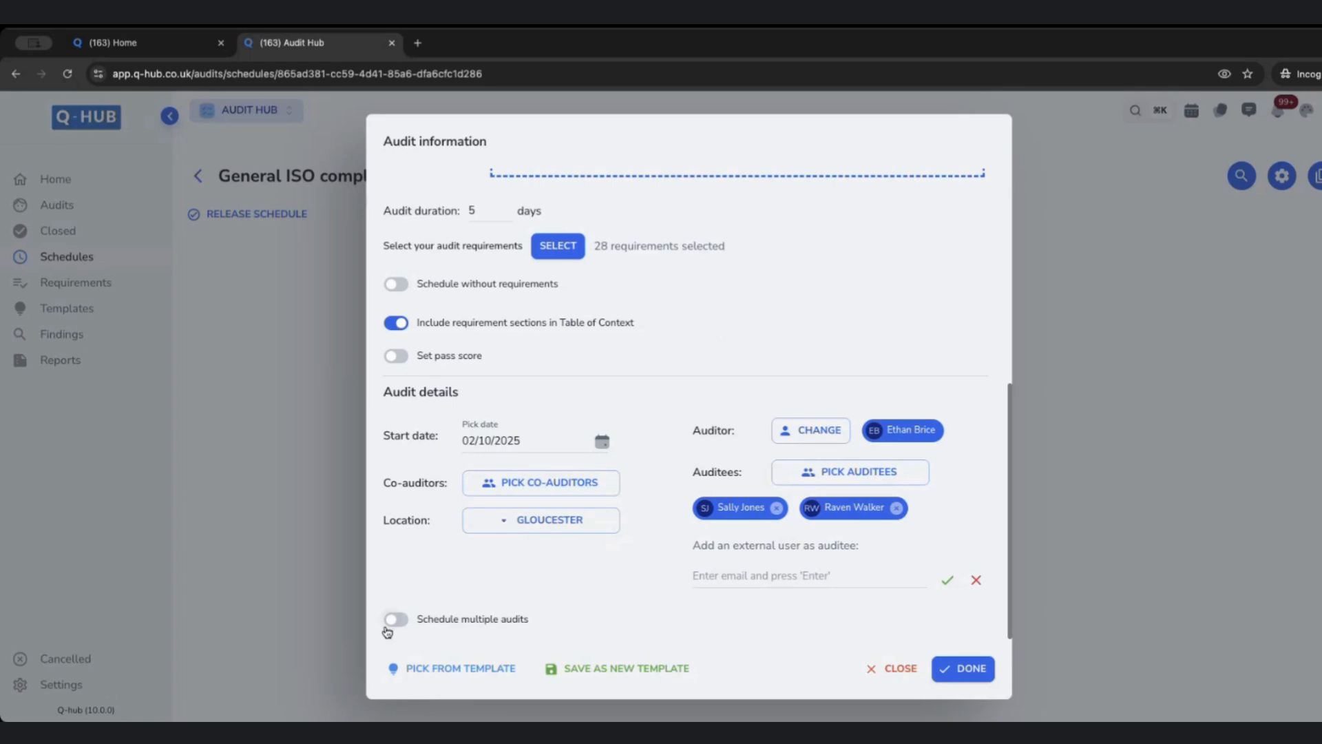
Step: Schedule multiple occurrences of the audit six months apart, giving two audits in total, and save them
{"action": "left_click", "coordinate": [409, 622]}
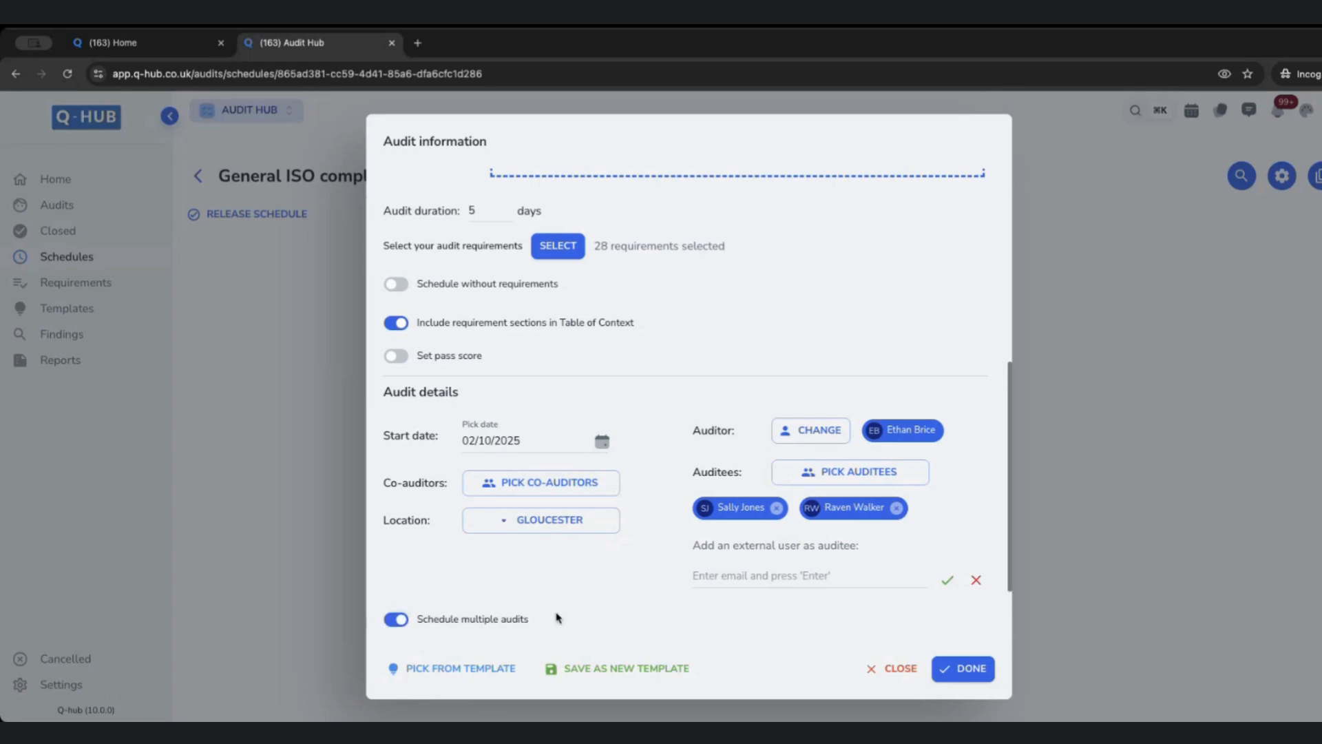
{"action": "scroll", "coordinate": [555, 613], "scroll_direction": "down", "scroll_amount": 2}
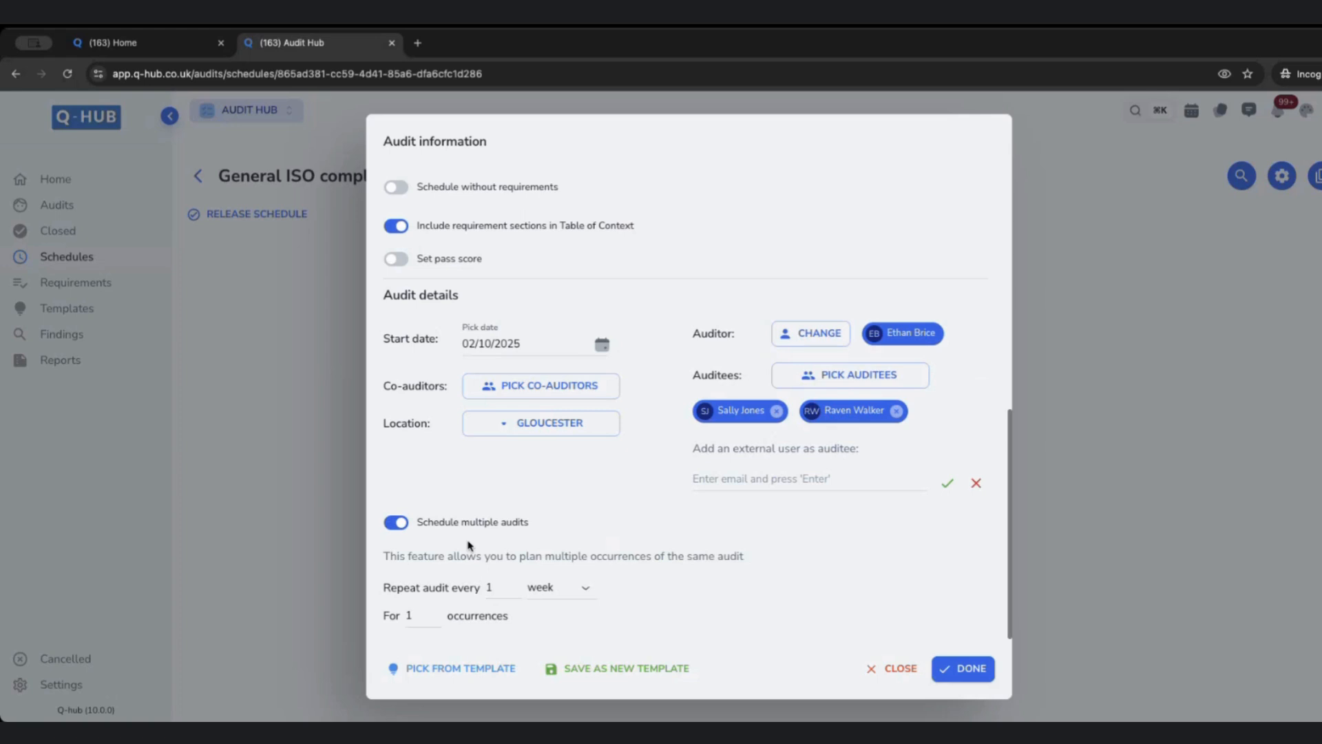
{"action": "left_click", "coordinate": [547, 587]}
{"action": "left_click", "coordinate": [550, 638]}
{"action": "left_click", "coordinate": [517, 595]}
{"action": "left_click", "coordinate": [407, 615]}
{"action": "left_click", "coordinate": [967, 670]}
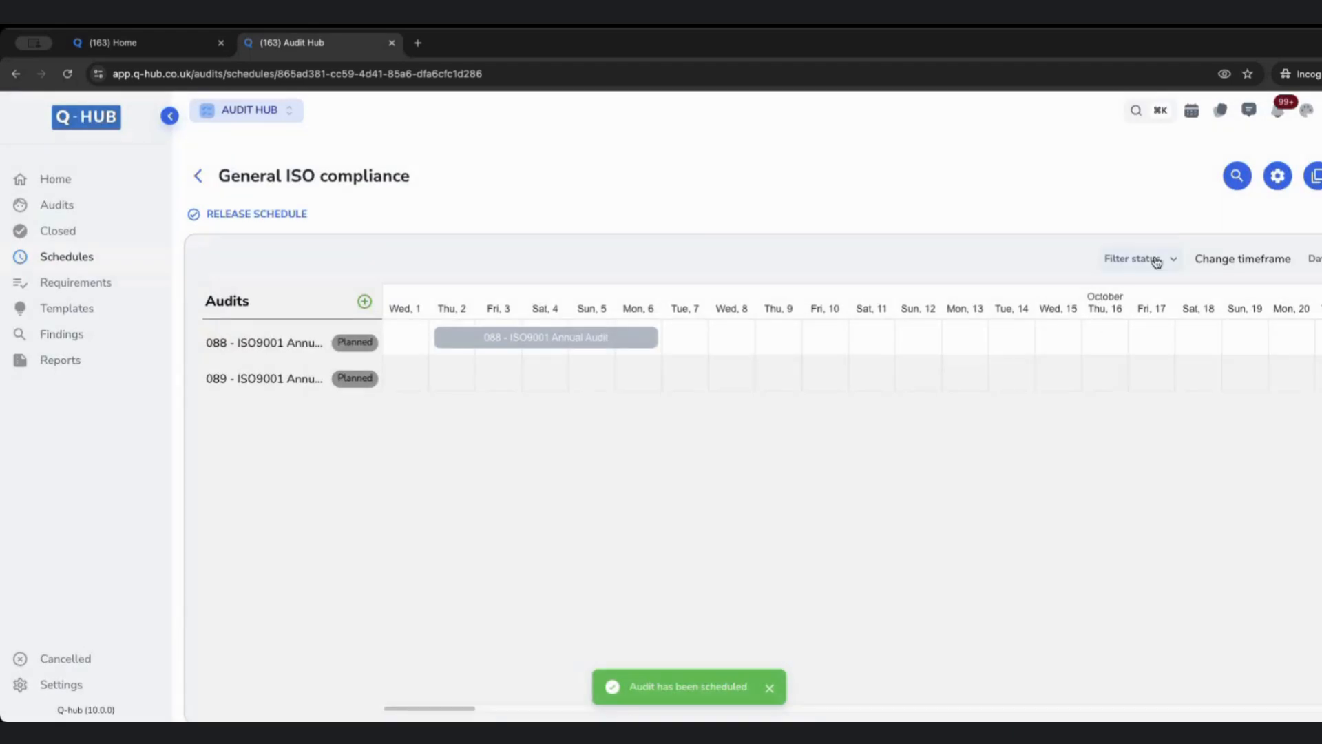
Step: Show the schedule timeline by month and examine when the second ISO9001 Annual Audit takes place
{"action": "left_click", "coordinate": [1316, 259]}
{"action": "left_click", "coordinate": [1316, 343]}
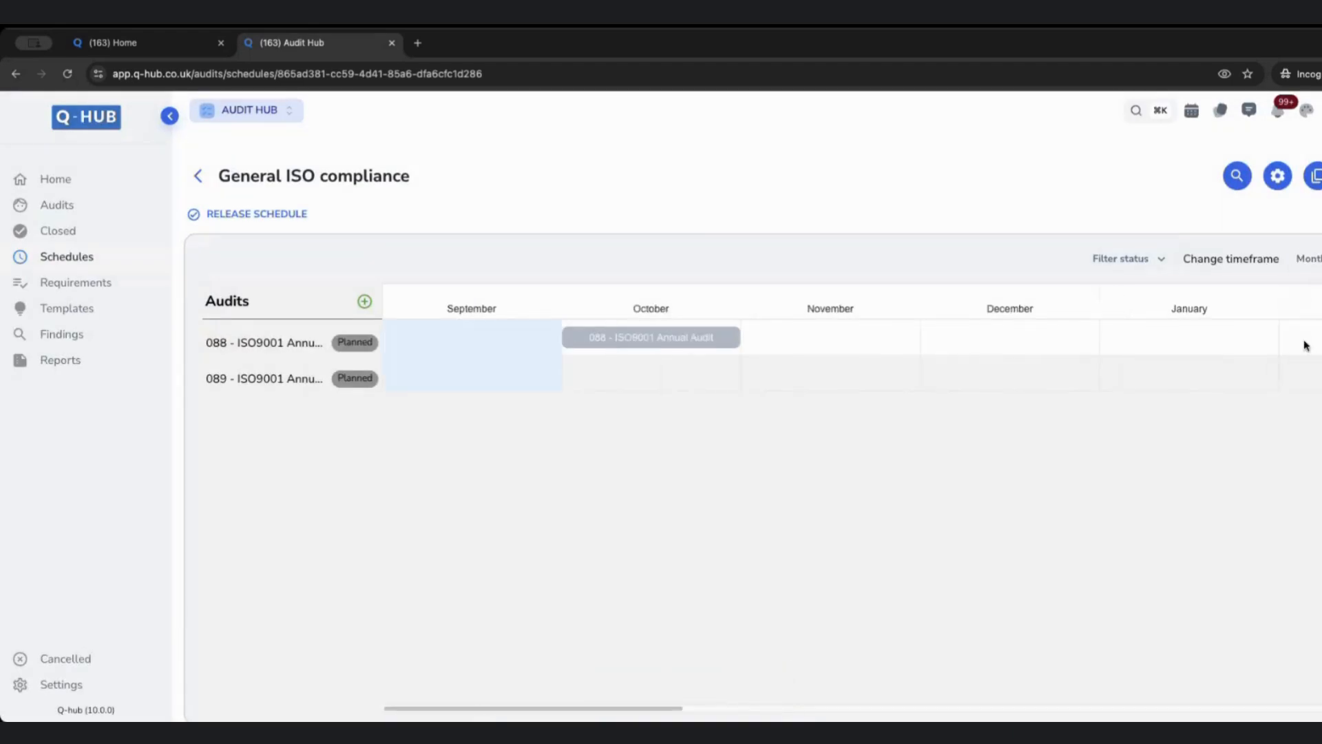
{"action": "left_click_drag", "start_coordinate": [574, 712], "coordinate": [841, 688]}
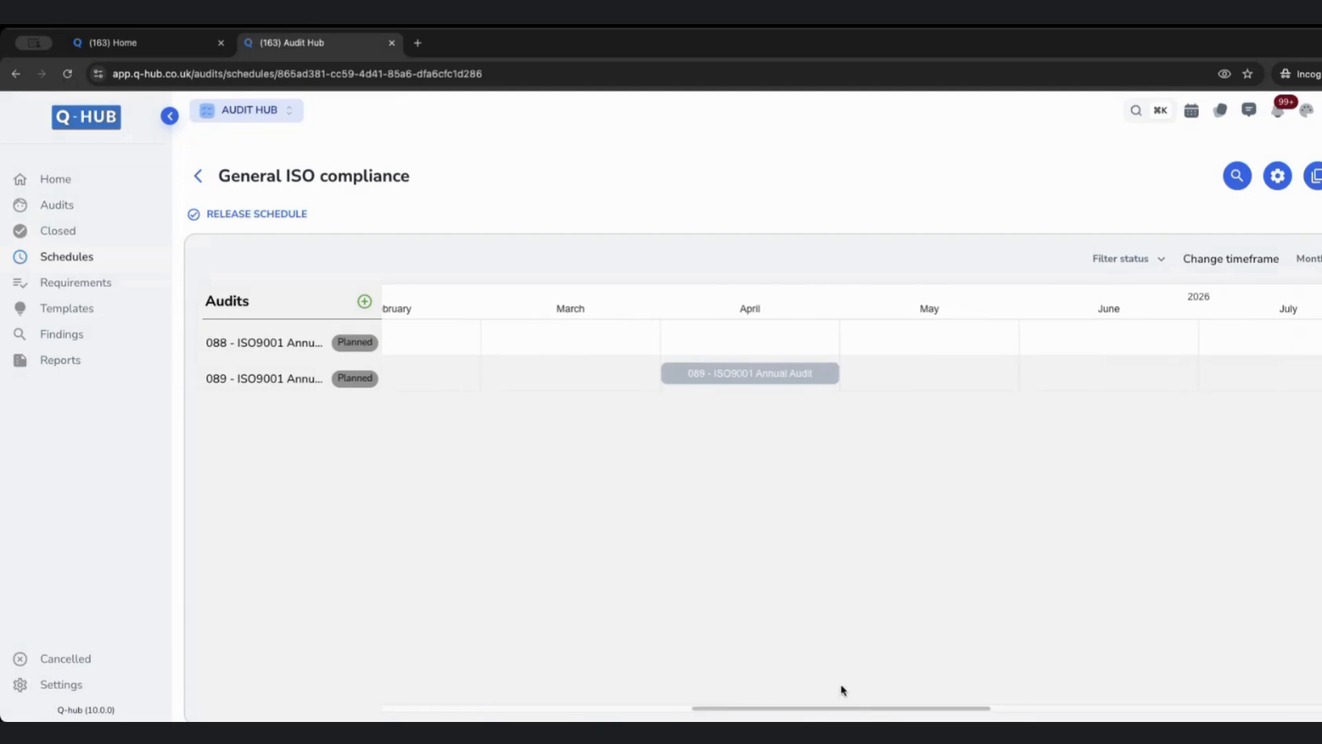
{"action": "mouse_move", "coordinate": [736, 373]}
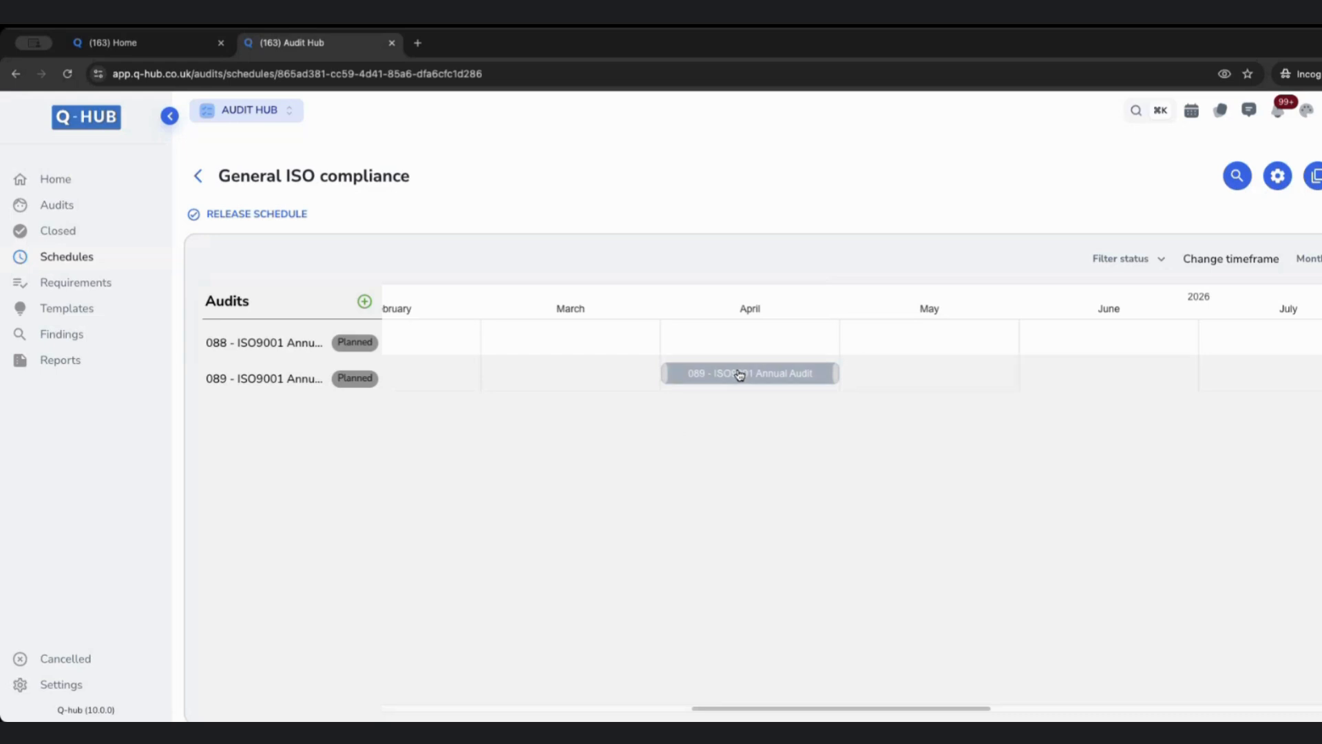
Step: Edit the planned audit 089 - ISO9001 Annual Audit and set its location to Bristol
{"action": "left_click", "coordinate": [292, 384]}
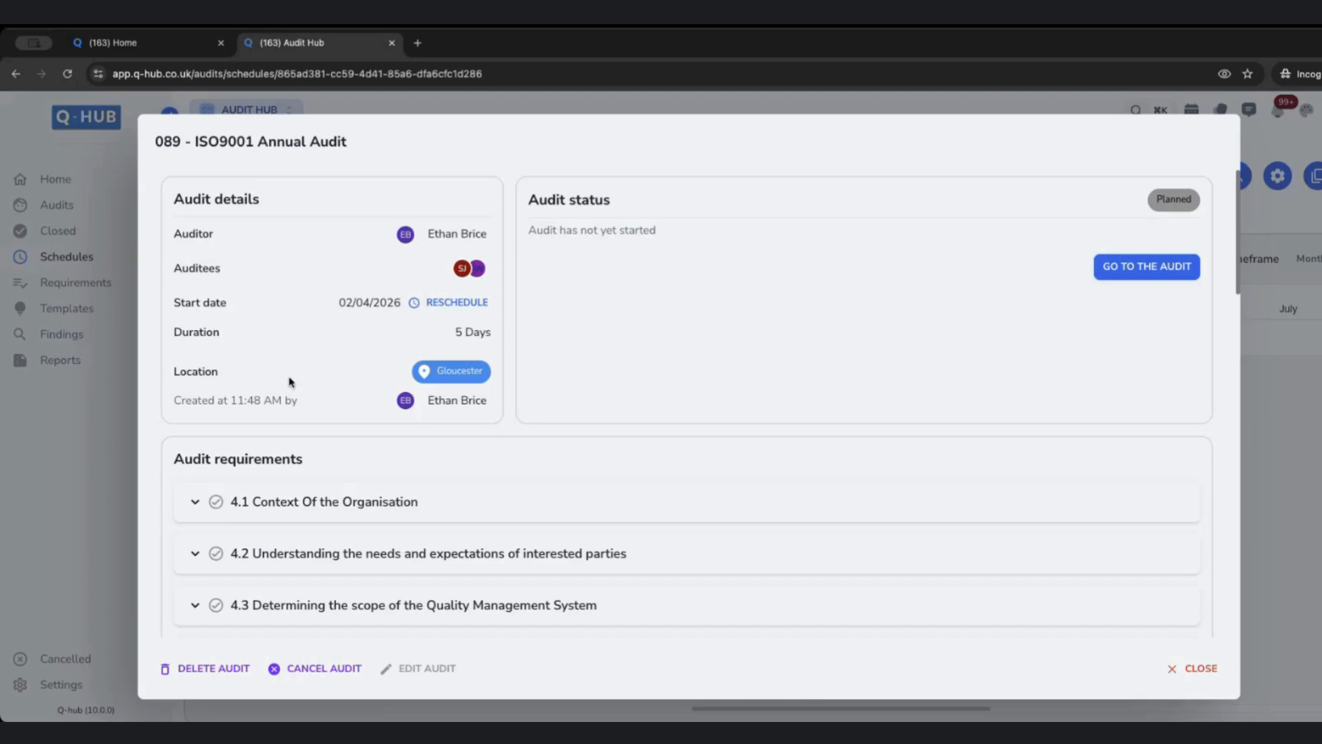
{"action": "left_click", "coordinate": [396, 668]}
{"action": "scroll", "coordinate": [515, 531], "scroll_direction": "down", "scroll_amount": 5}
{"action": "left_click", "coordinate": [516, 531]}
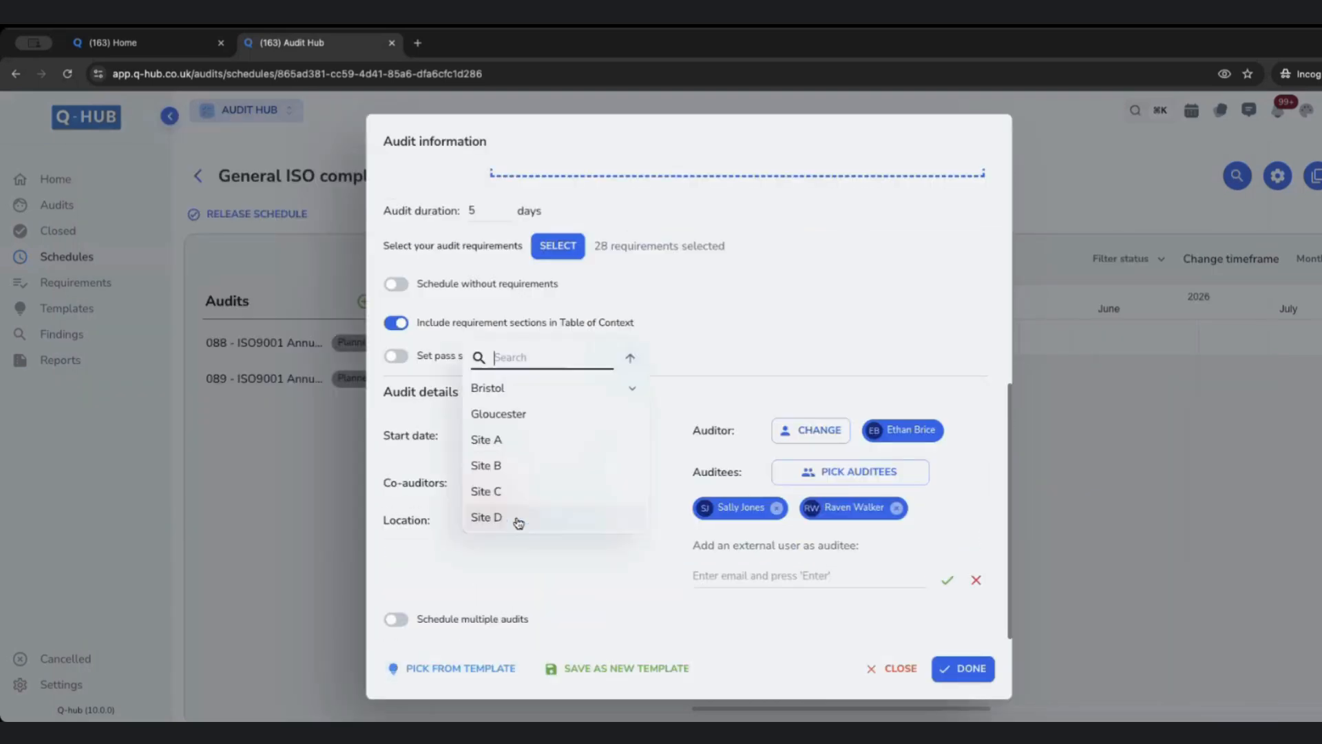
{"action": "left_click", "coordinate": [520, 391]}
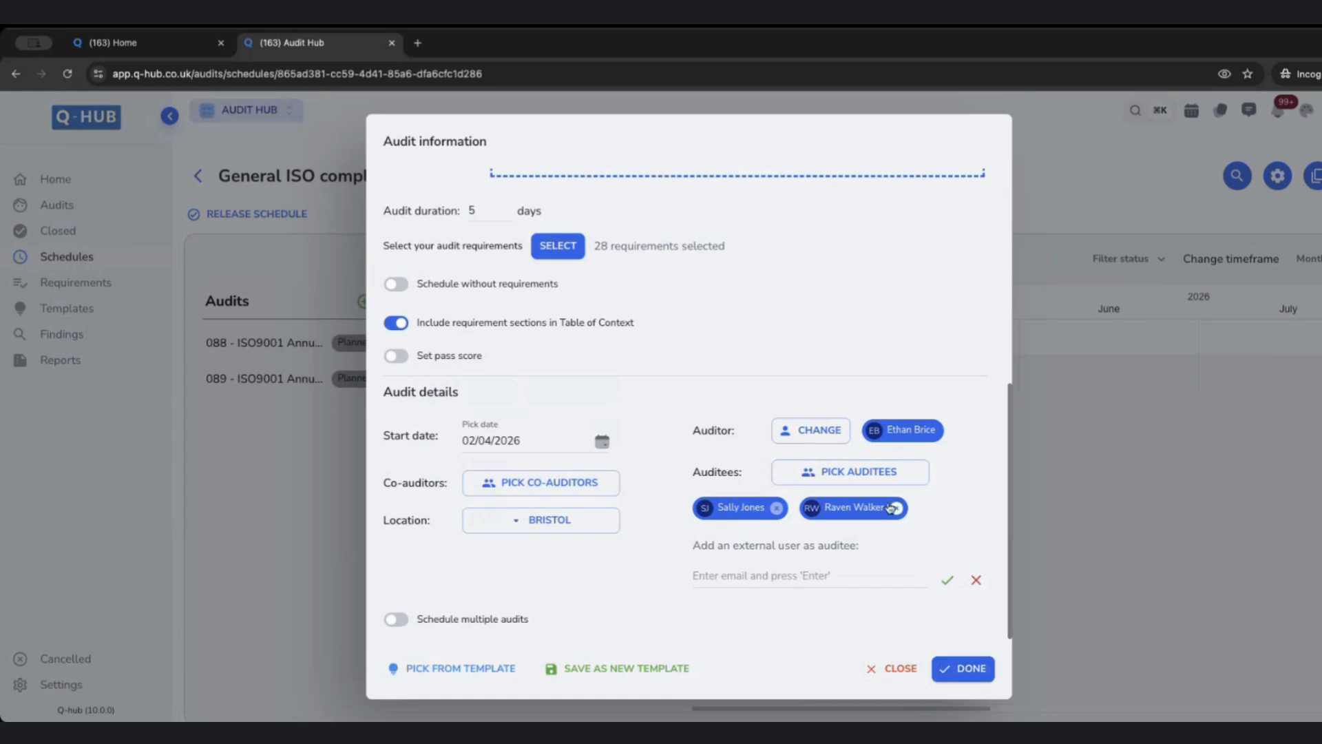
Step: Replace both auditees of this audit with the fifth listed user and save the audit
{"action": "left_click", "coordinate": [776, 507]}
{"action": "left_click", "coordinate": [789, 508]}
{"action": "left_click", "coordinate": [802, 511]}
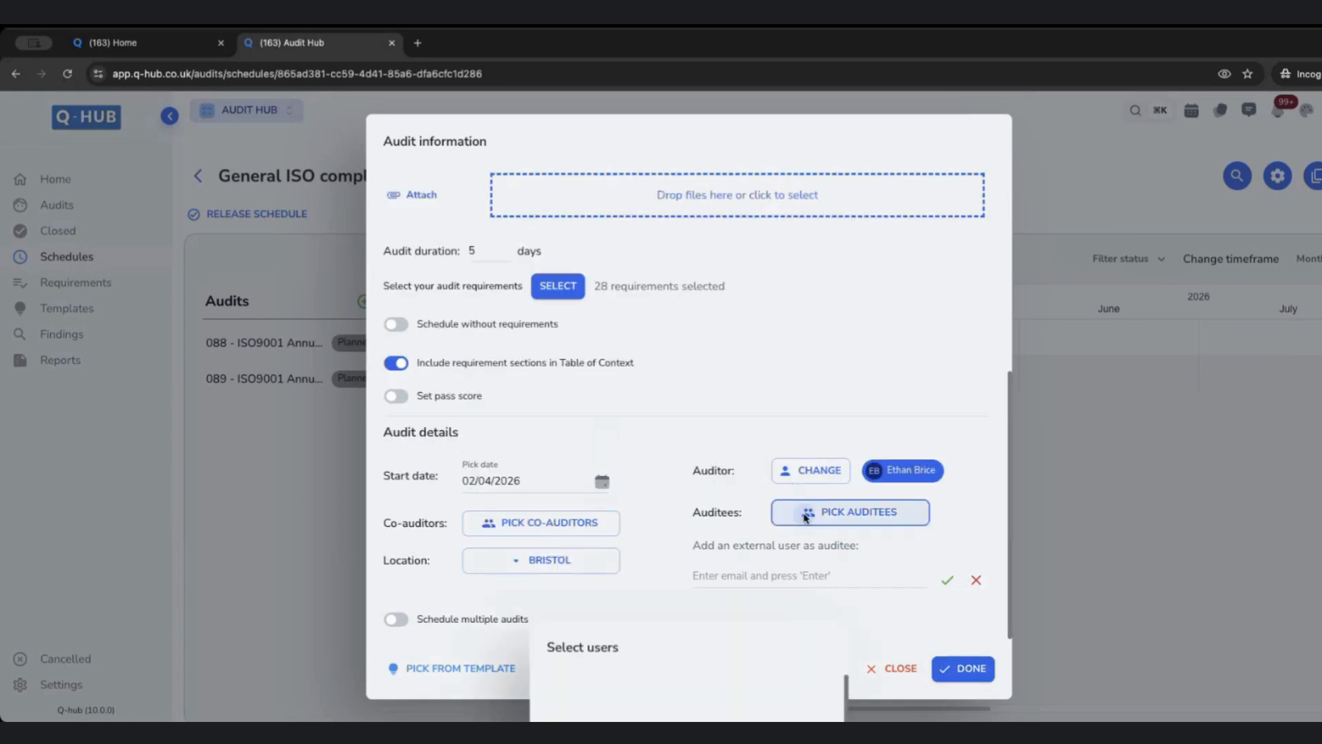
{"action": "left_click", "coordinate": [804, 480]}
{"action": "left_click", "coordinate": [801, 666]}
{"action": "left_click", "coordinate": [962, 668]}
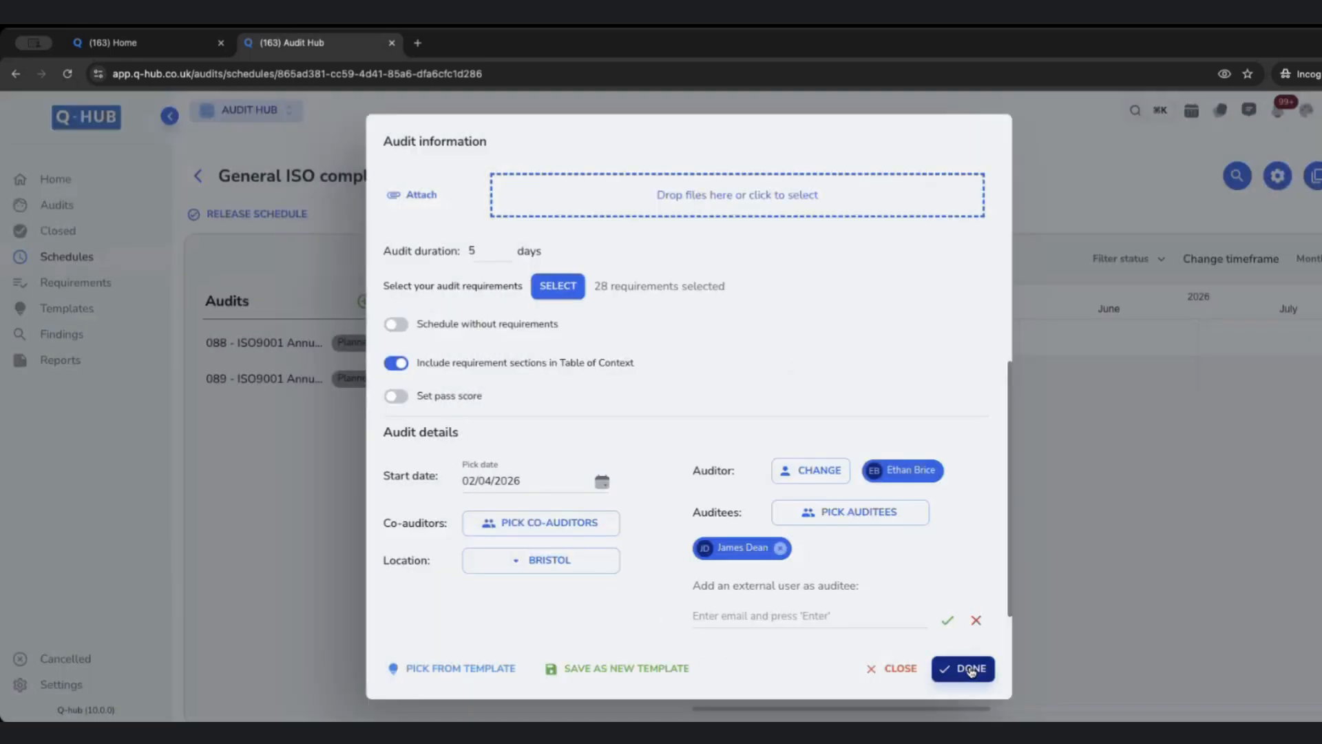
Step: Add another audit to the schedule from the ISO 45001 H&S audit template and check which requirements are selected
{"action": "left_click_drag", "start_coordinate": [860, 707], "coordinate": [451, 702]}
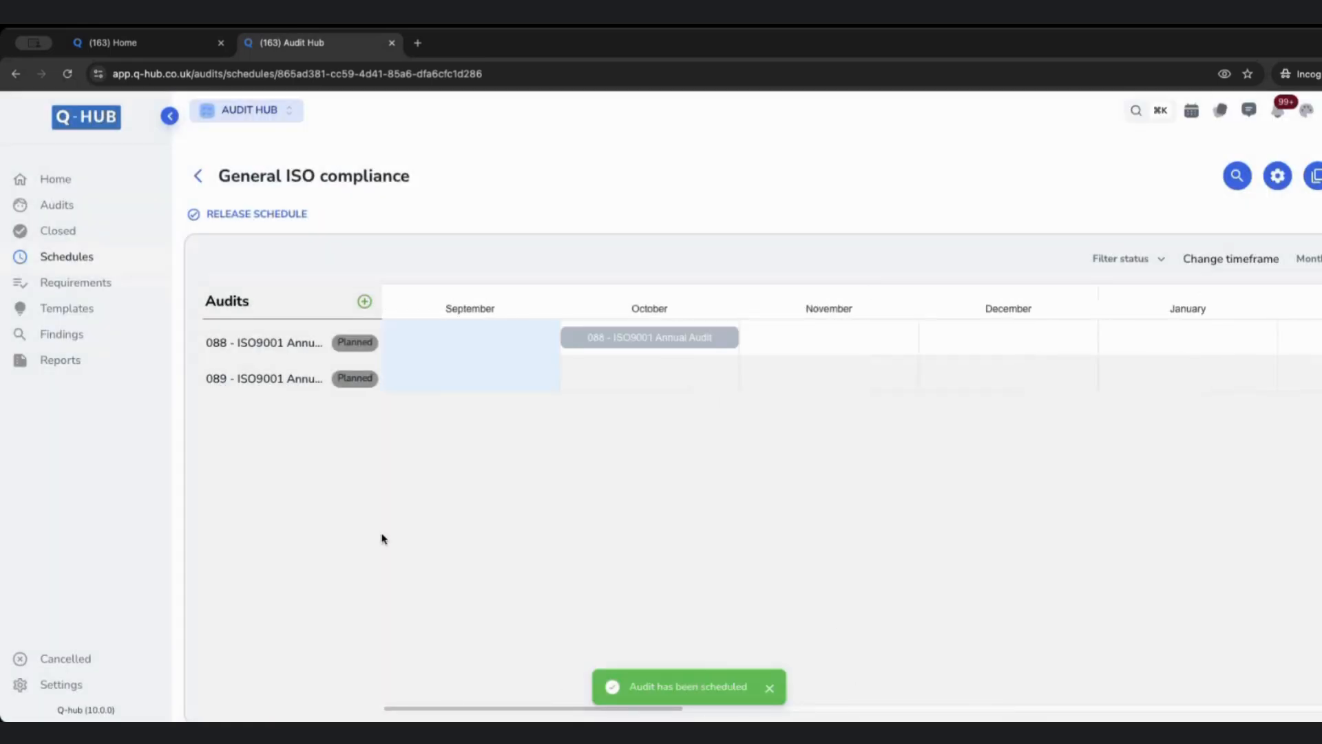
{"action": "left_click", "coordinate": [364, 301]}
{"action": "left_click", "coordinate": [458, 665]}
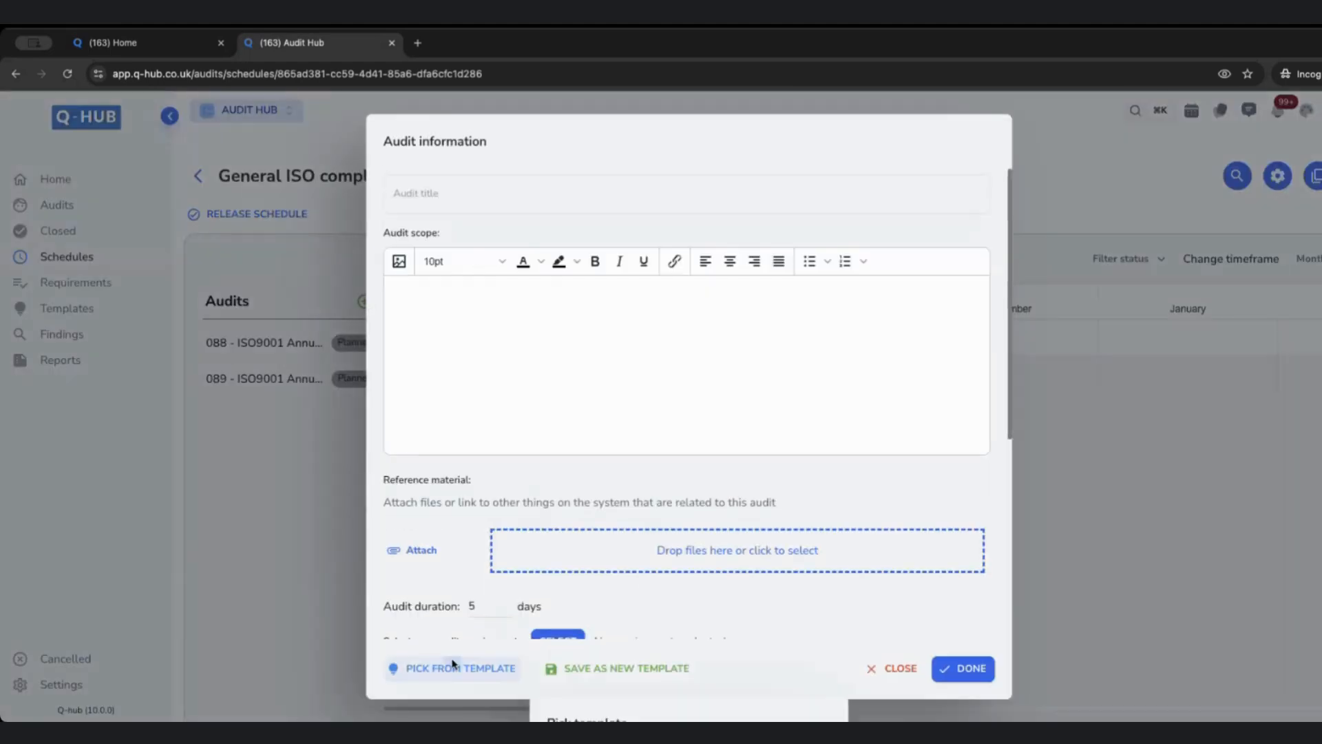
{"action": "left_click", "coordinate": [662, 345]}
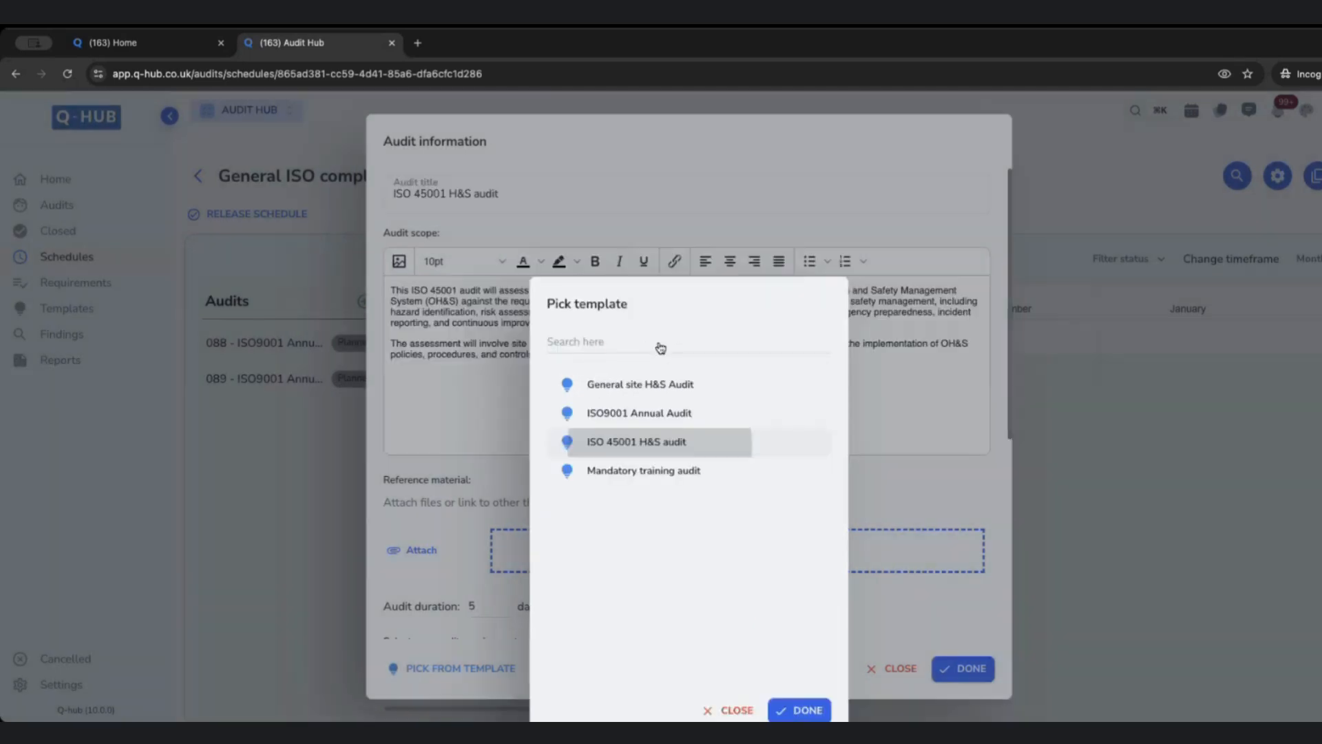
{"action": "scroll", "coordinate": [768, 457], "scroll_direction": "down", "scroll_amount": 3}
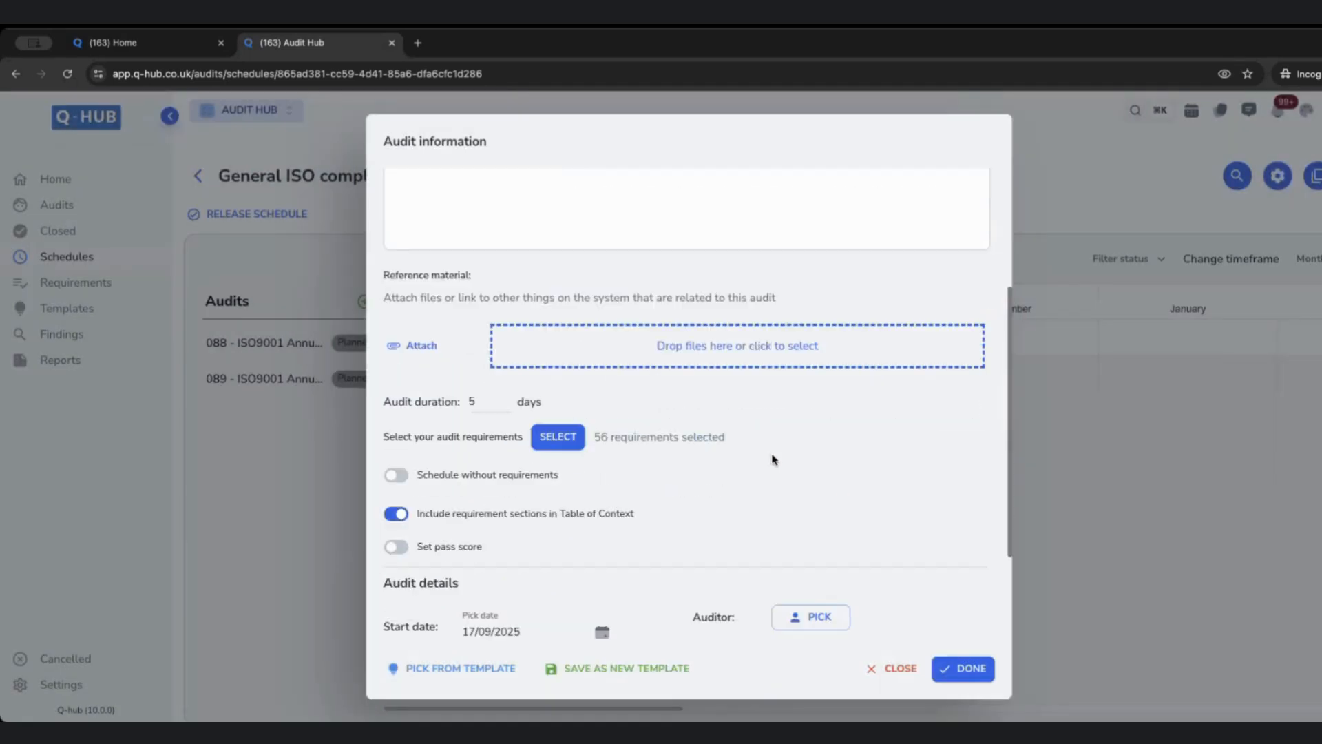
{"action": "left_click_drag", "start_coordinate": [591, 437], "coordinate": [736, 435]}
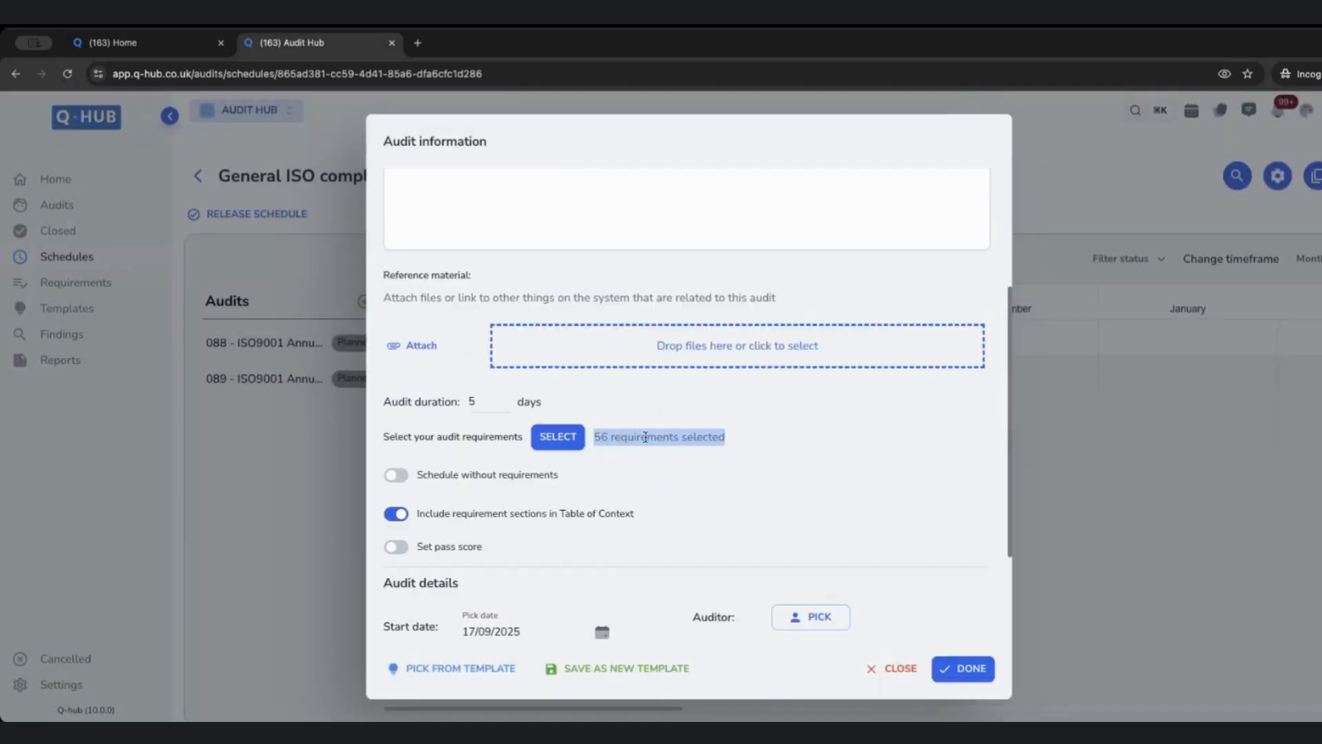
{"action": "left_click", "coordinate": [558, 446]}
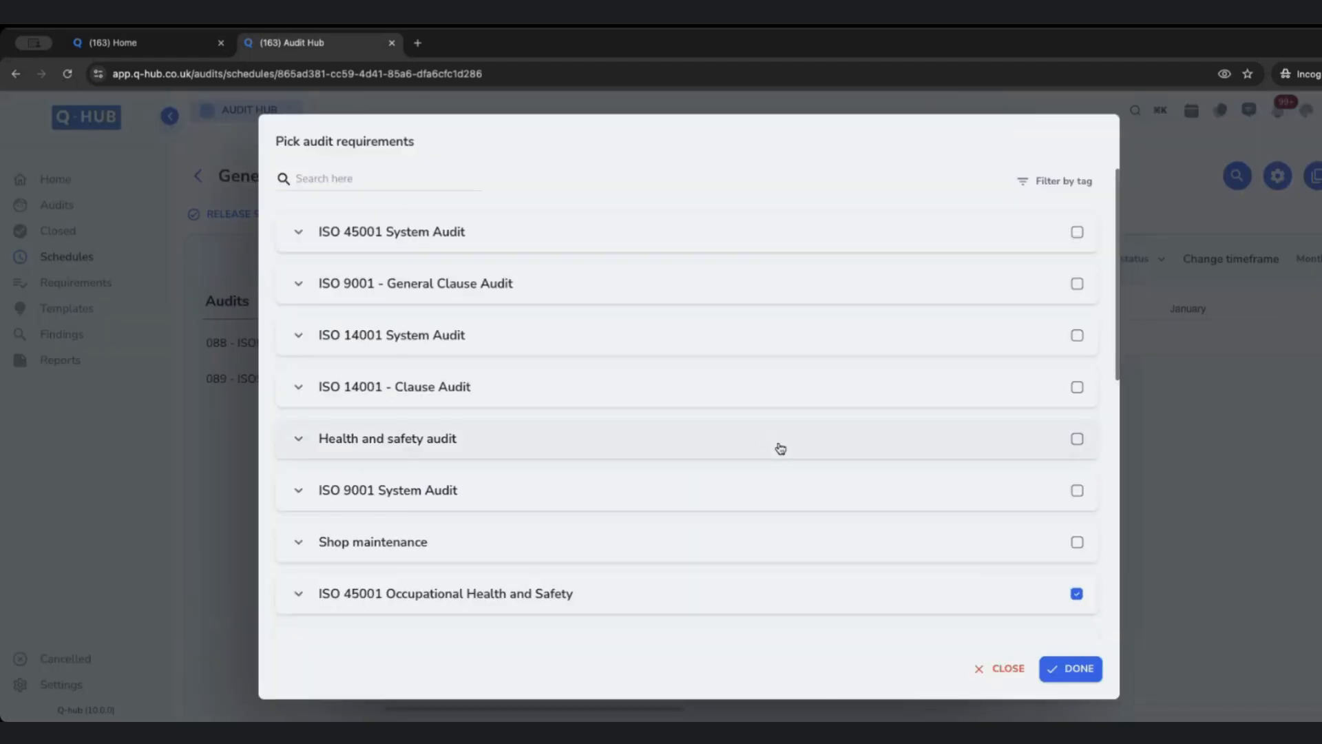
{"action": "scroll", "coordinate": [792, 449], "scroll_direction": "down", "scroll_amount": 3}
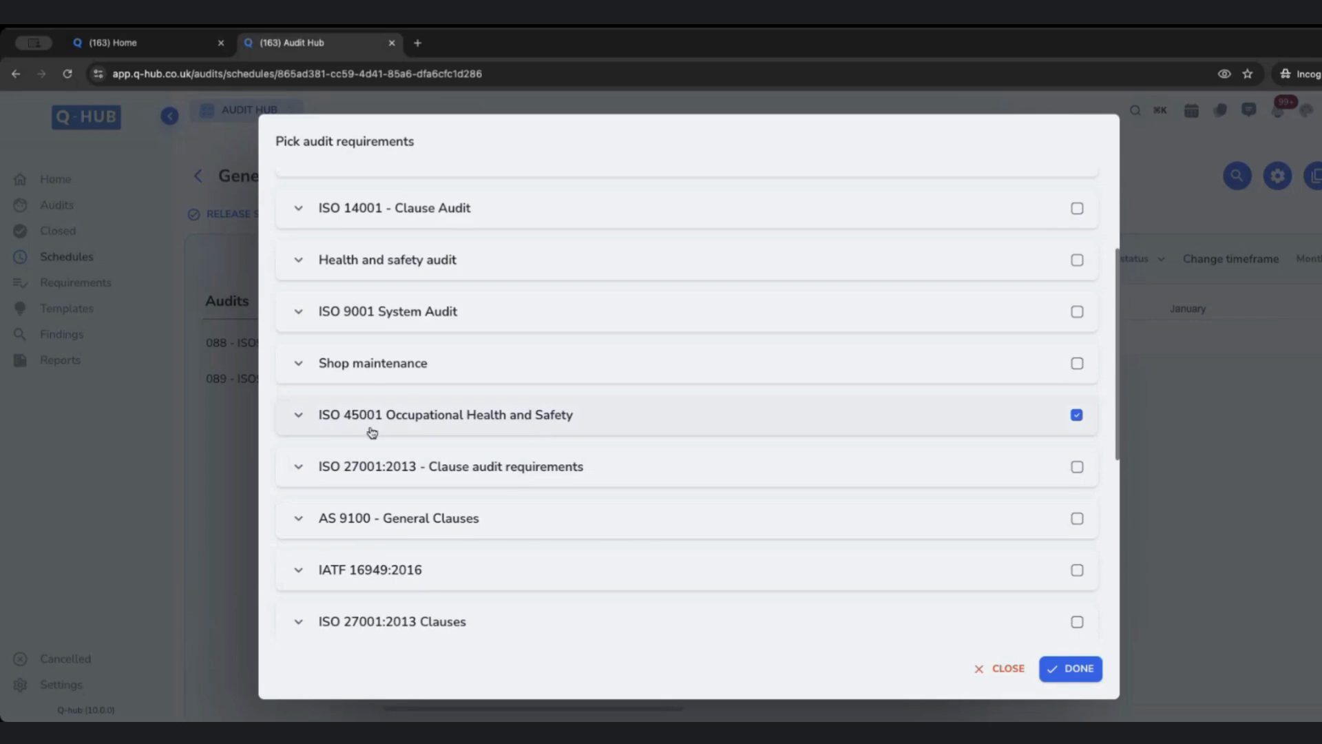
{"action": "left_click", "coordinate": [989, 668]}
Step: Assign the third listed user as the ISO 45001 audit's auditor and the second listed user as its auditee
{"action": "scroll", "coordinate": [684, 551], "scroll_direction": "down", "scroll_amount": 2}
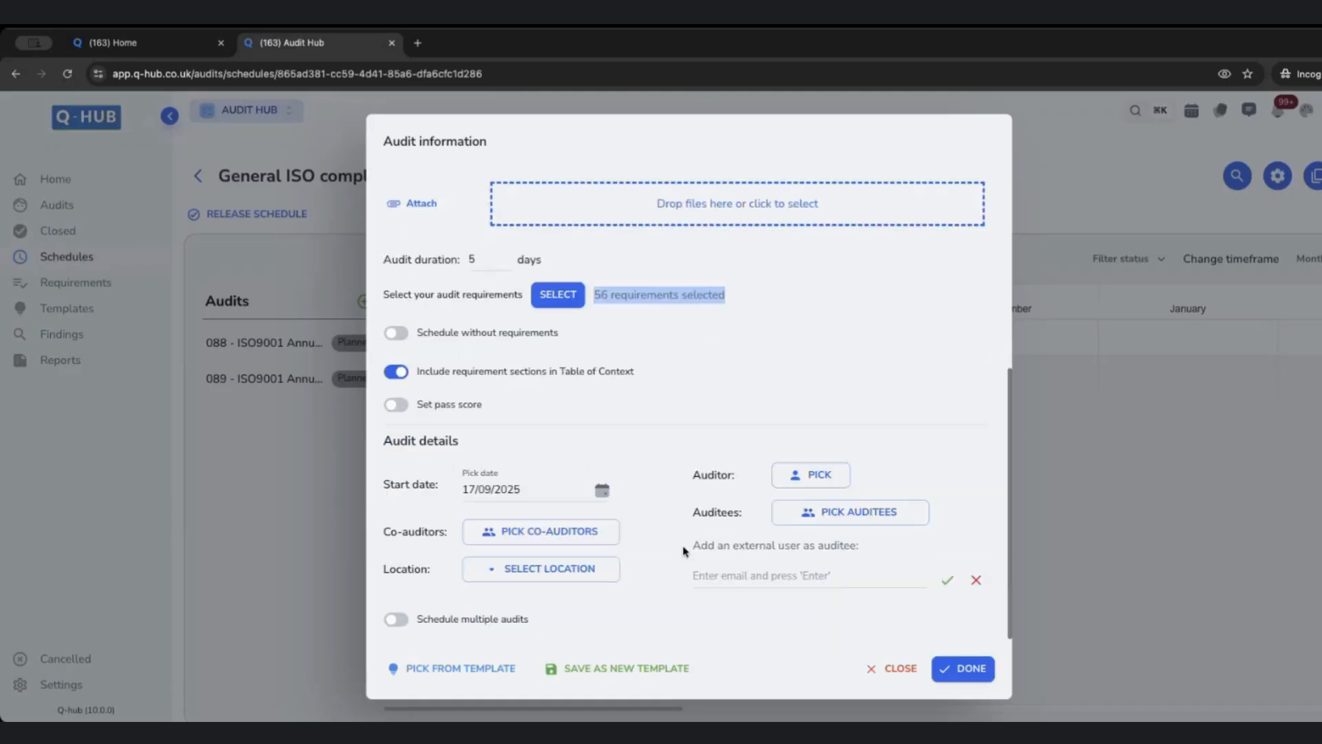
{"action": "left_click", "coordinate": [820, 477]}
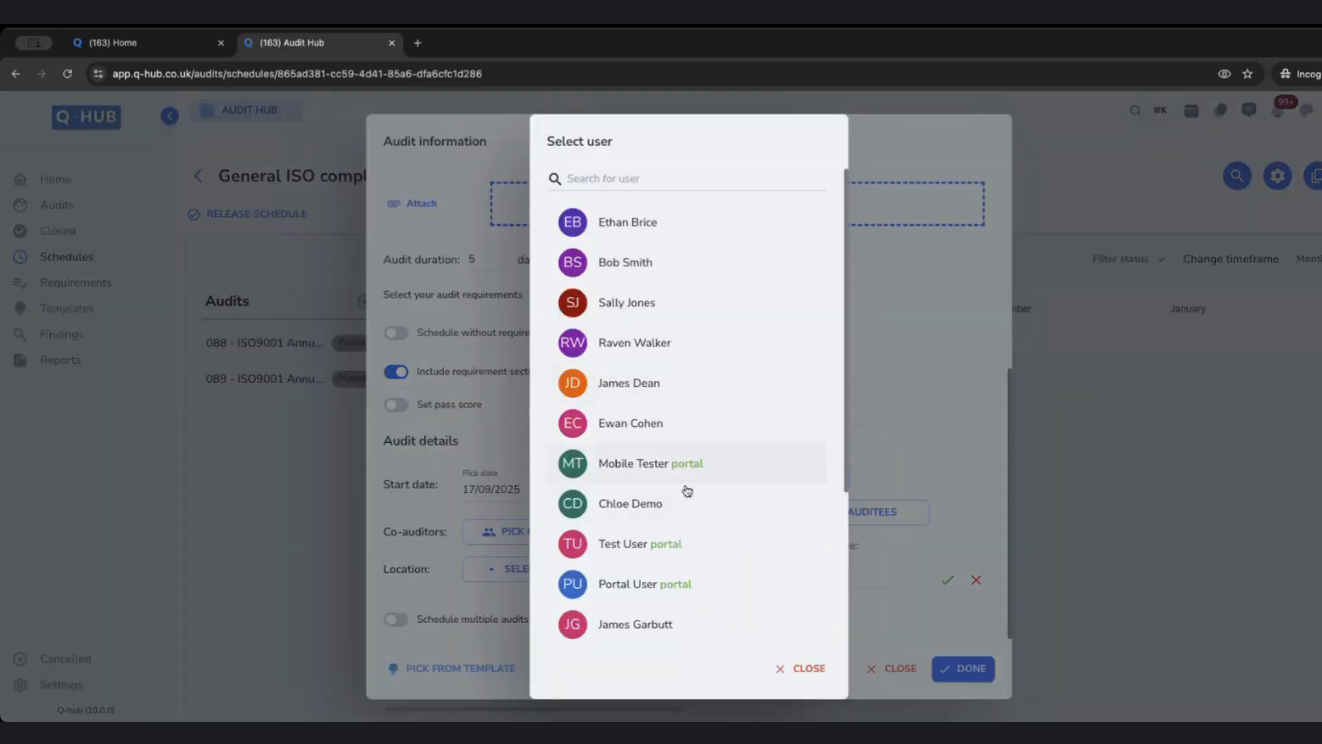
{"action": "left_click", "coordinate": [654, 306]}
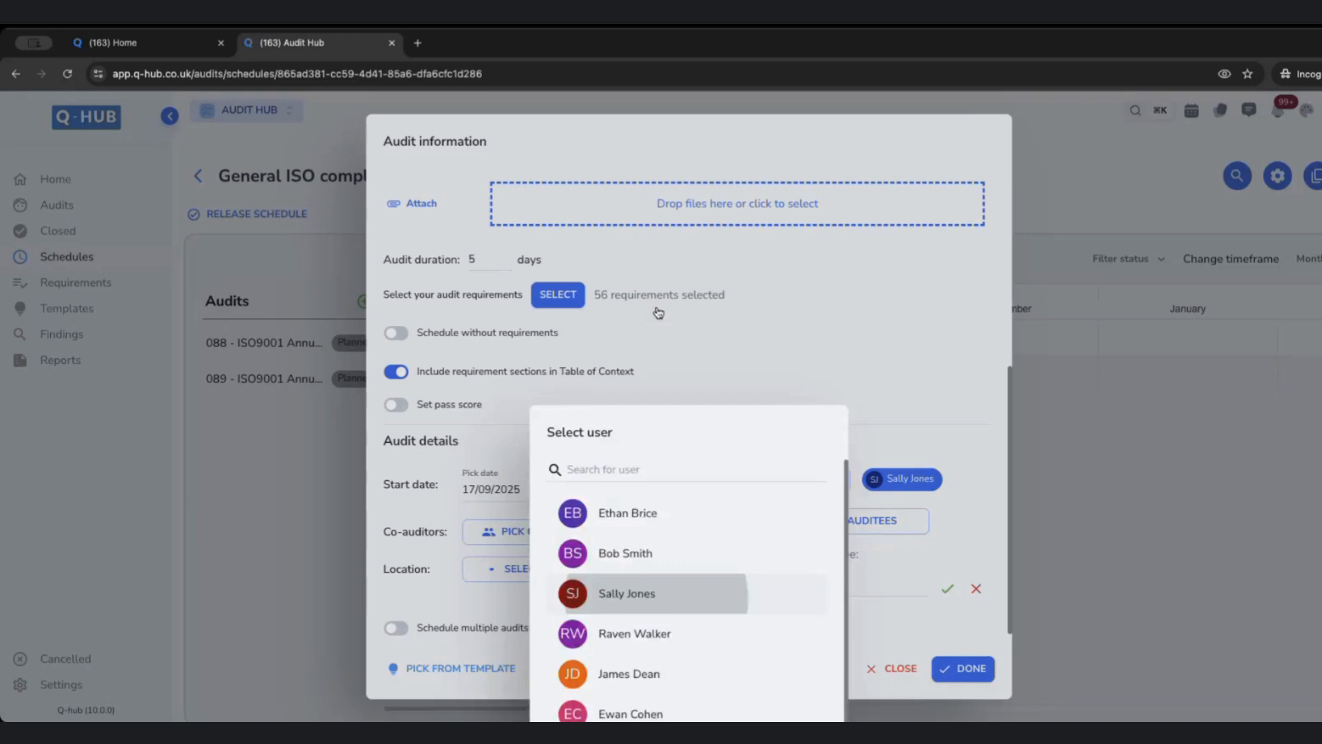
{"action": "left_click", "coordinate": [863, 521]}
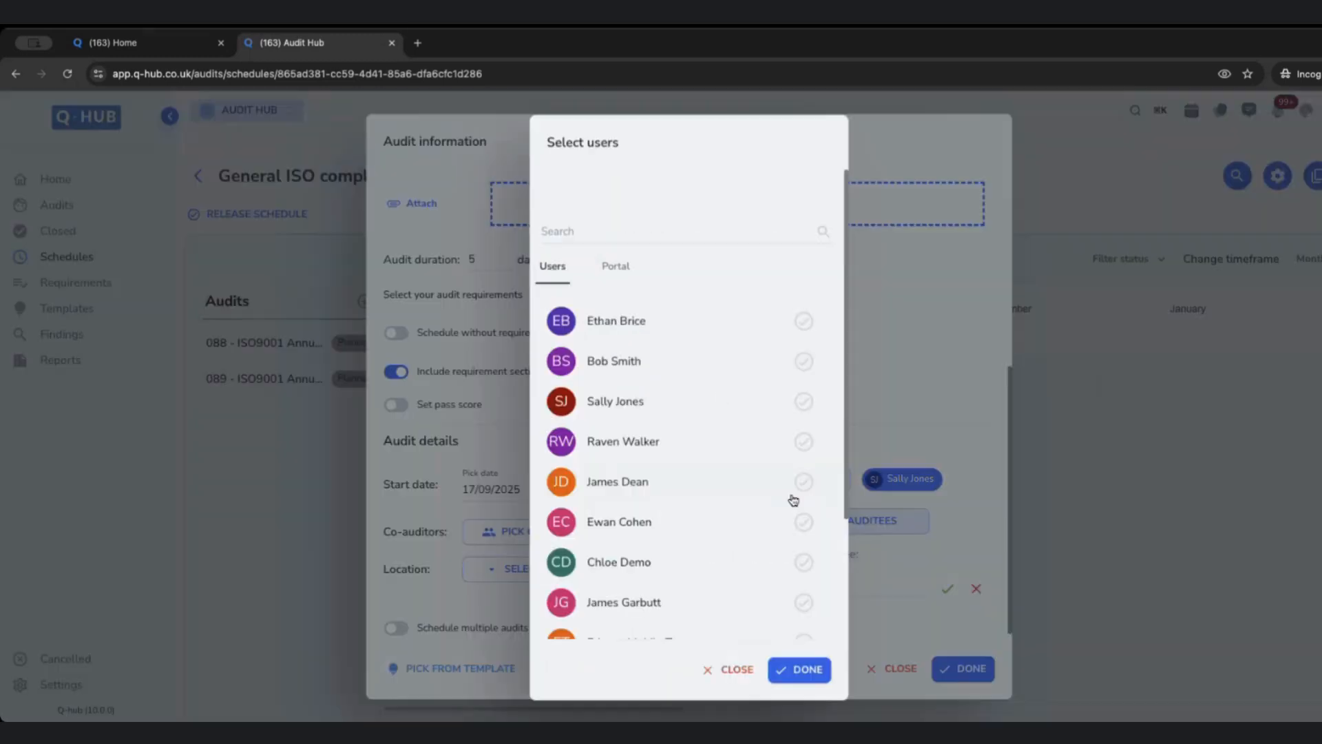
{"action": "left_click", "coordinate": [645, 367]}
{"action": "left_click", "coordinate": [647, 398]}
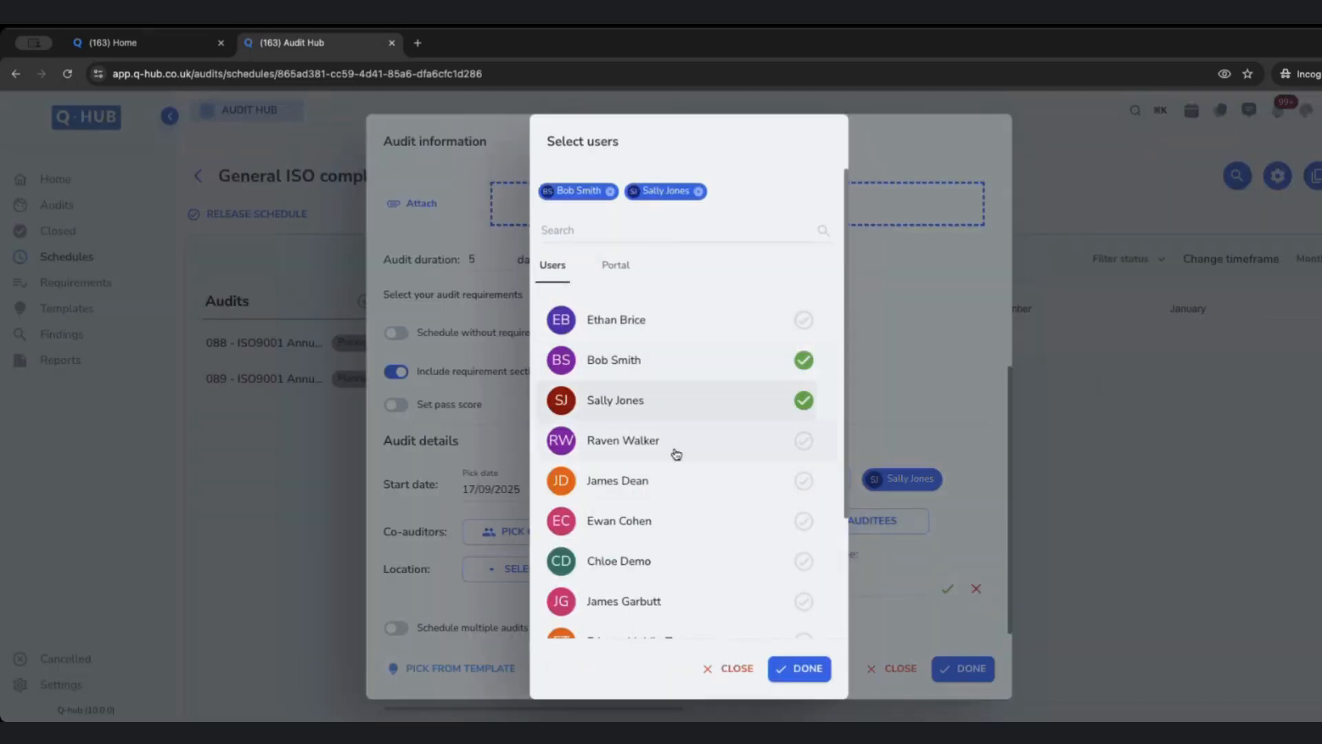
{"action": "left_click", "coordinate": [675, 393]}
{"action": "left_click", "coordinate": [798, 668]}
Step: Set the ISO 45001 audit's location to Bristol and its start date to 04/11/2025, and save it to the schedule
{"action": "left_click", "coordinate": [585, 575]}
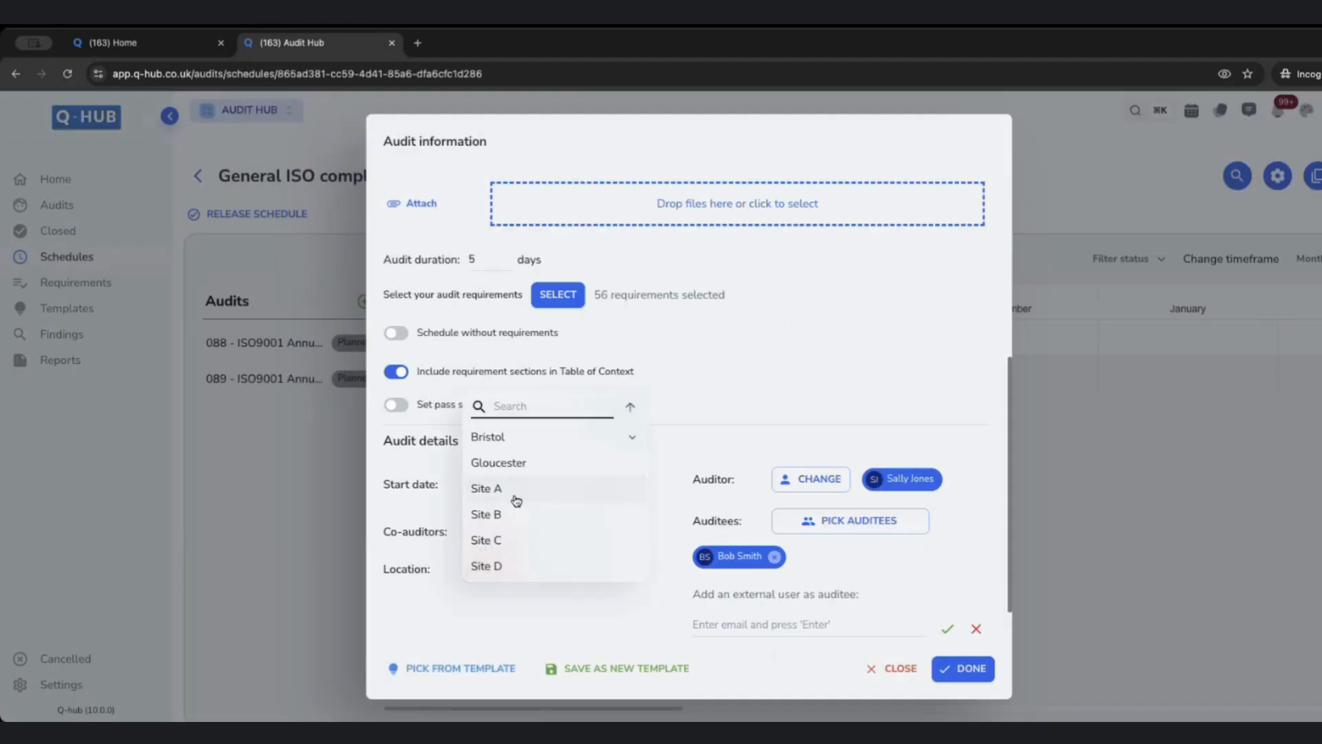
{"action": "left_click", "coordinate": [629, 447]}
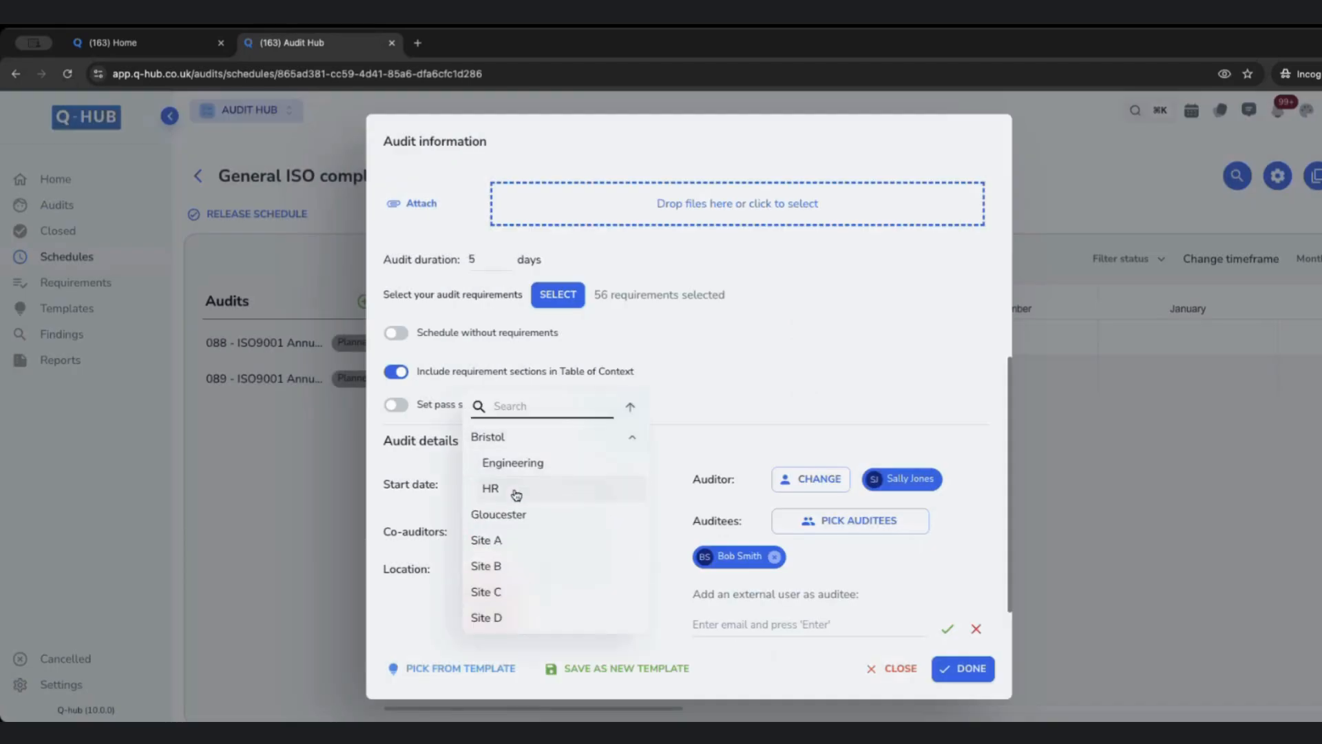
{"action": "left_click", "coordinate": [509, 438]}
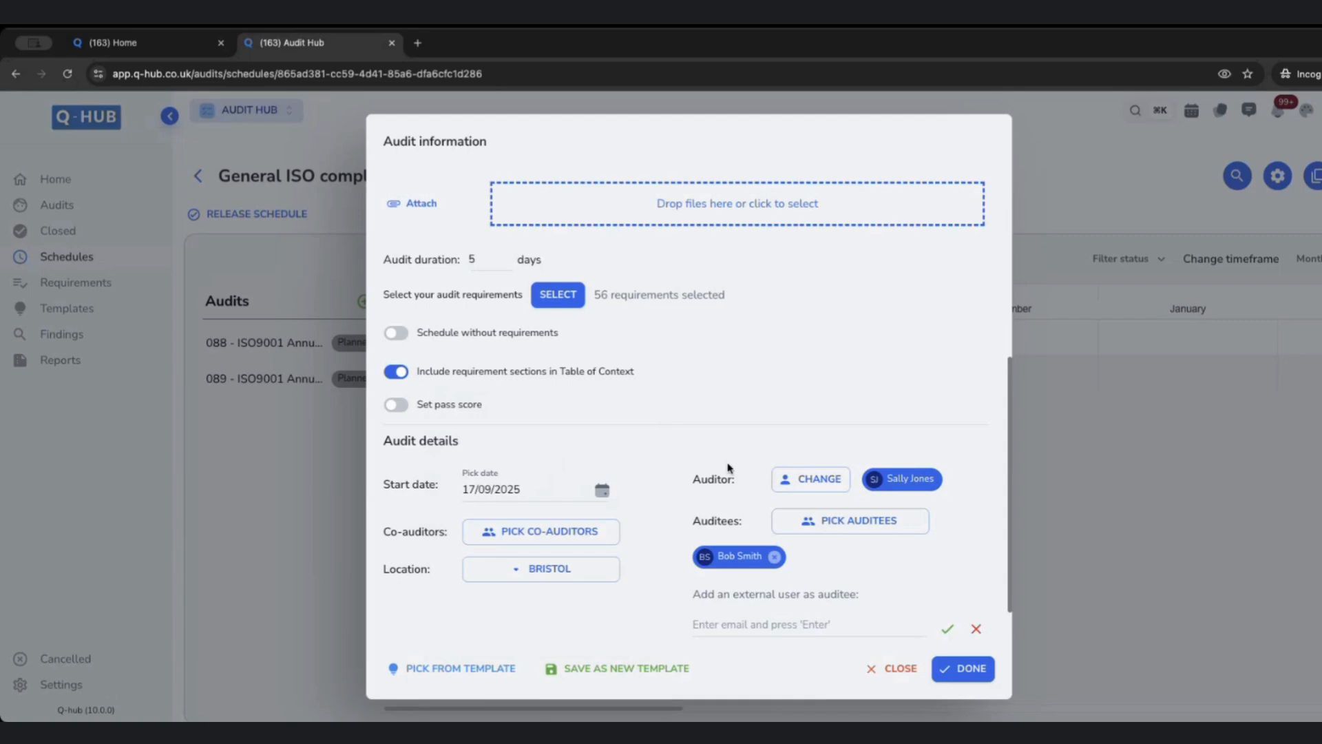
{"action": "scroll", "coordinate": [730, 470], "scroll_direction": "down", "scroll_amount": 1}
{"action": "left_click", "coordinate": [600, 460]}
{"action": "left_click", "coordinate": [669, 490]}
{"action": "left_click", "coordinate": [669, 490]}
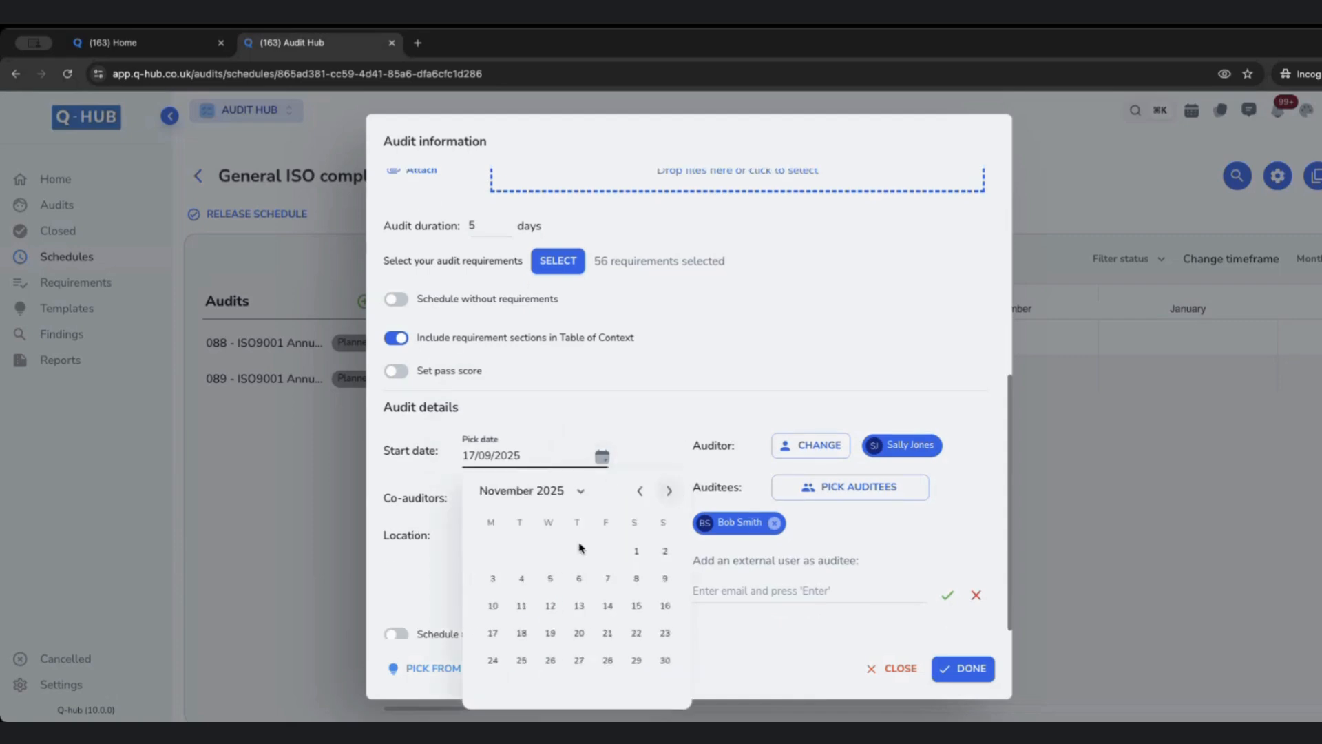
{"action": "left_click", "coordinate": [520, 578]}
{"action": "left_click", "coordinate": [952, 669]}
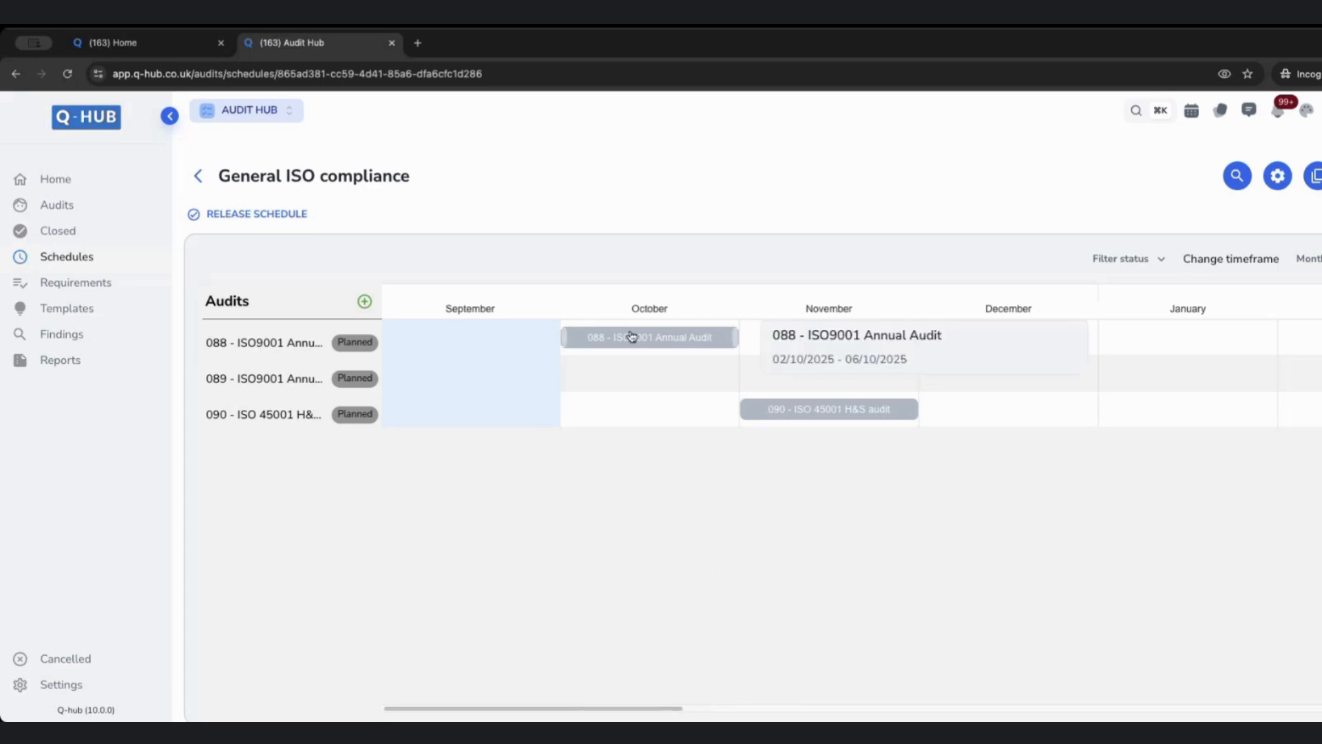
{"action": "mouse_move", "coordinate": [685, 340]}
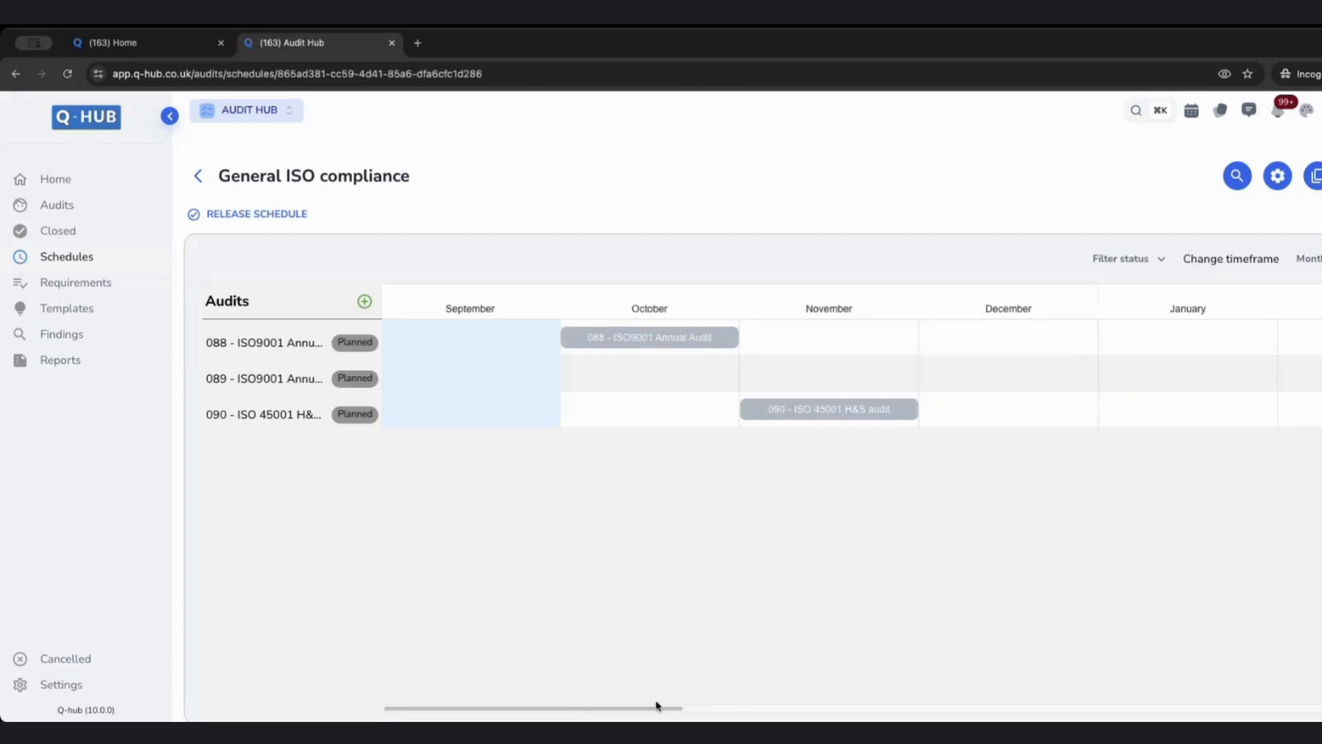
{"action": "left_click_drag", "start_coordinate": [656, 707], "coordinate": [713, 717]}
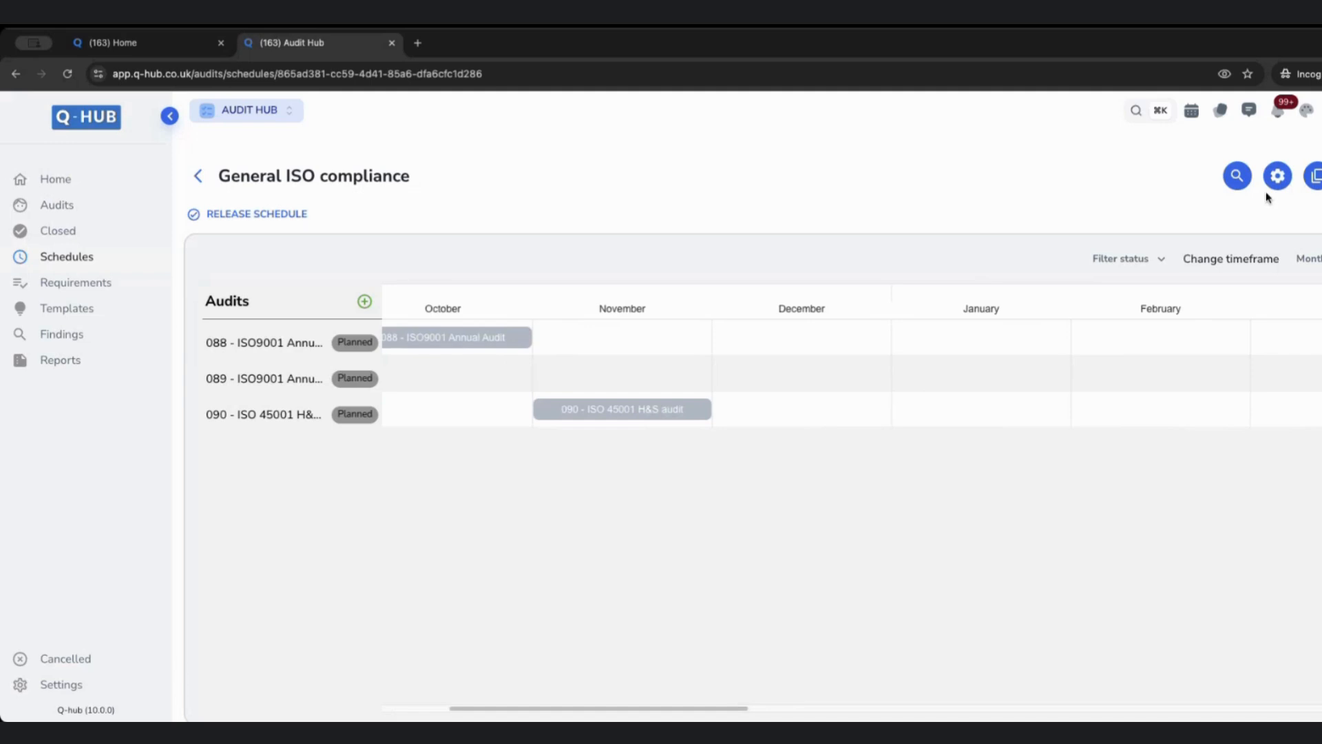
Step: Move the ISO 45001 H&S audit to start on 24/11/2025 in the schedule's daily timeline
{"action": "left_click", "coordinate": [1312, 259]}
{"action": "left_click", "coordinate": [1309, 293]}
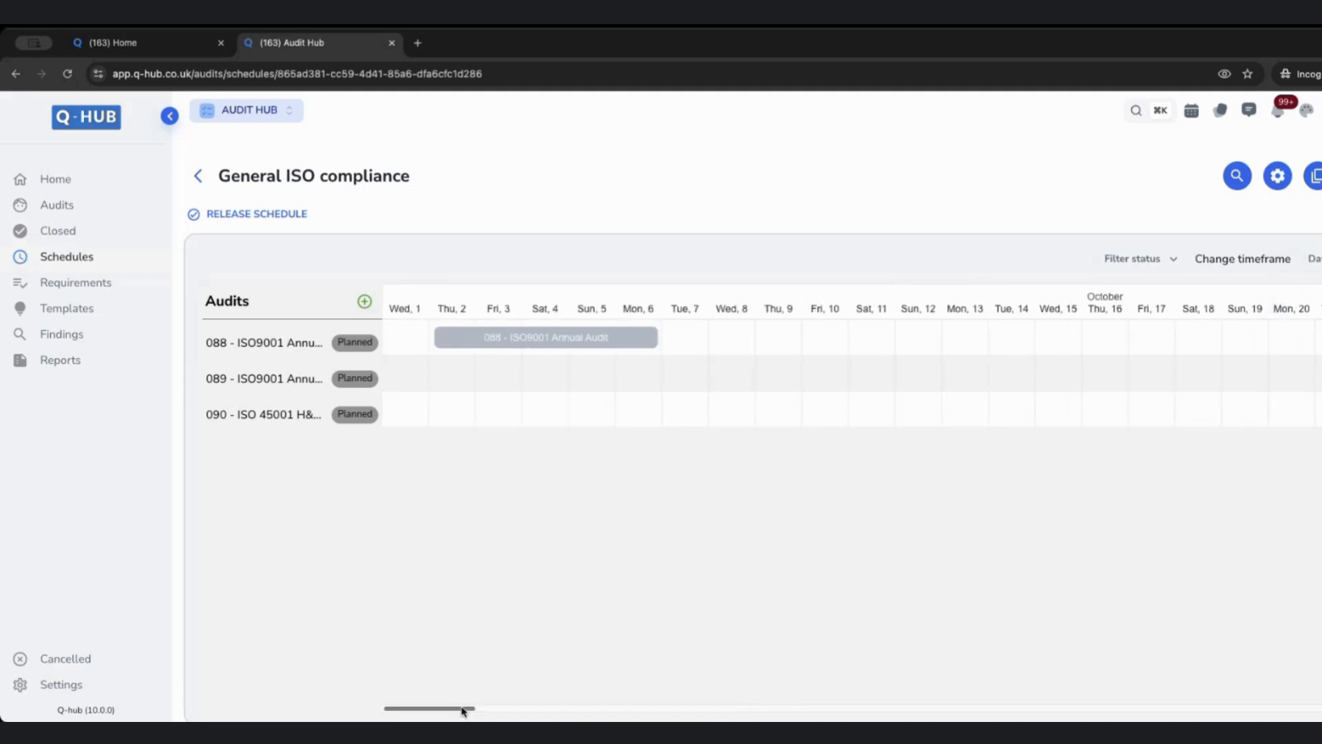
{"action": "left_click_drag", "start_coordinate": [463, 711], "coordinate": [596, 709]}
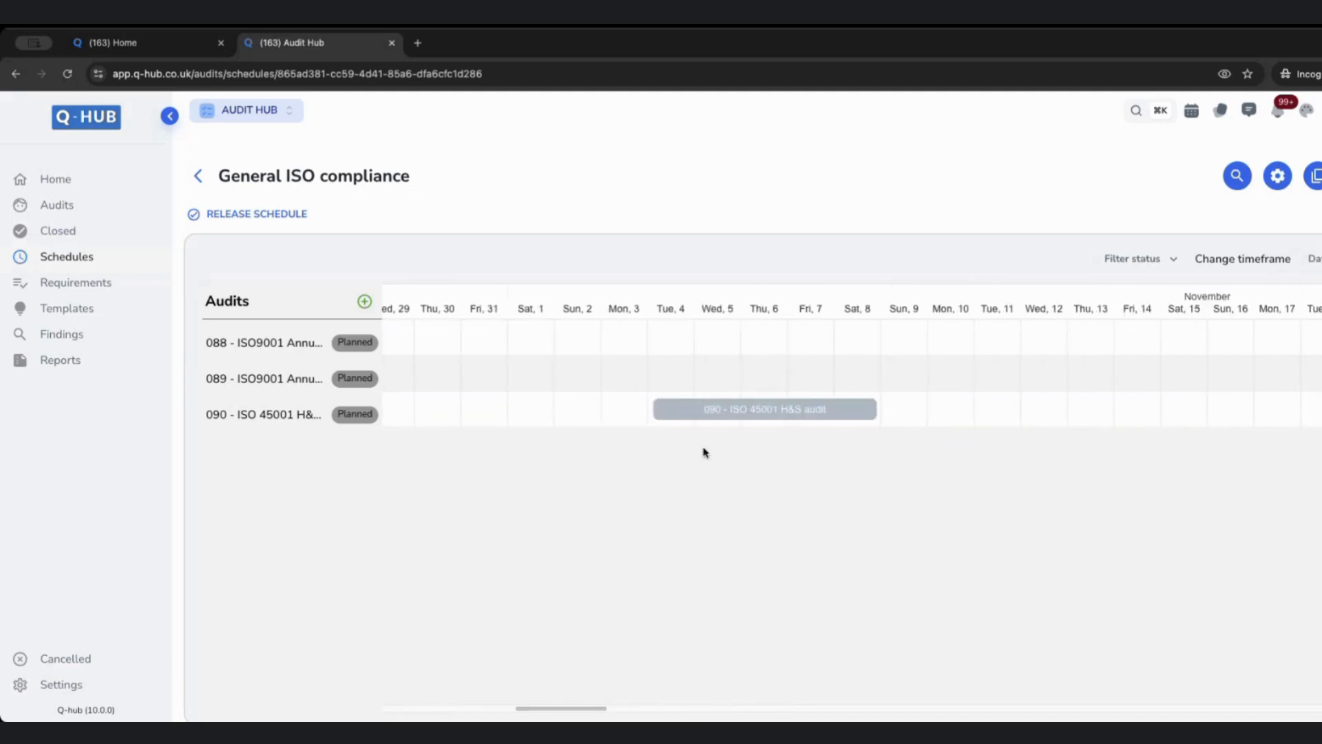
{"action": "left_click_drag", "start_coordinate": [732, 411], "coordinate": [1320, 372]}
{"action": "left_click_drag", "start_coordinate": [593, 708], "coordinate": [674, 708]}
{"action": "left_click_drag", "start_coordinate": [489, 407], "coordinate": [859, 384]}
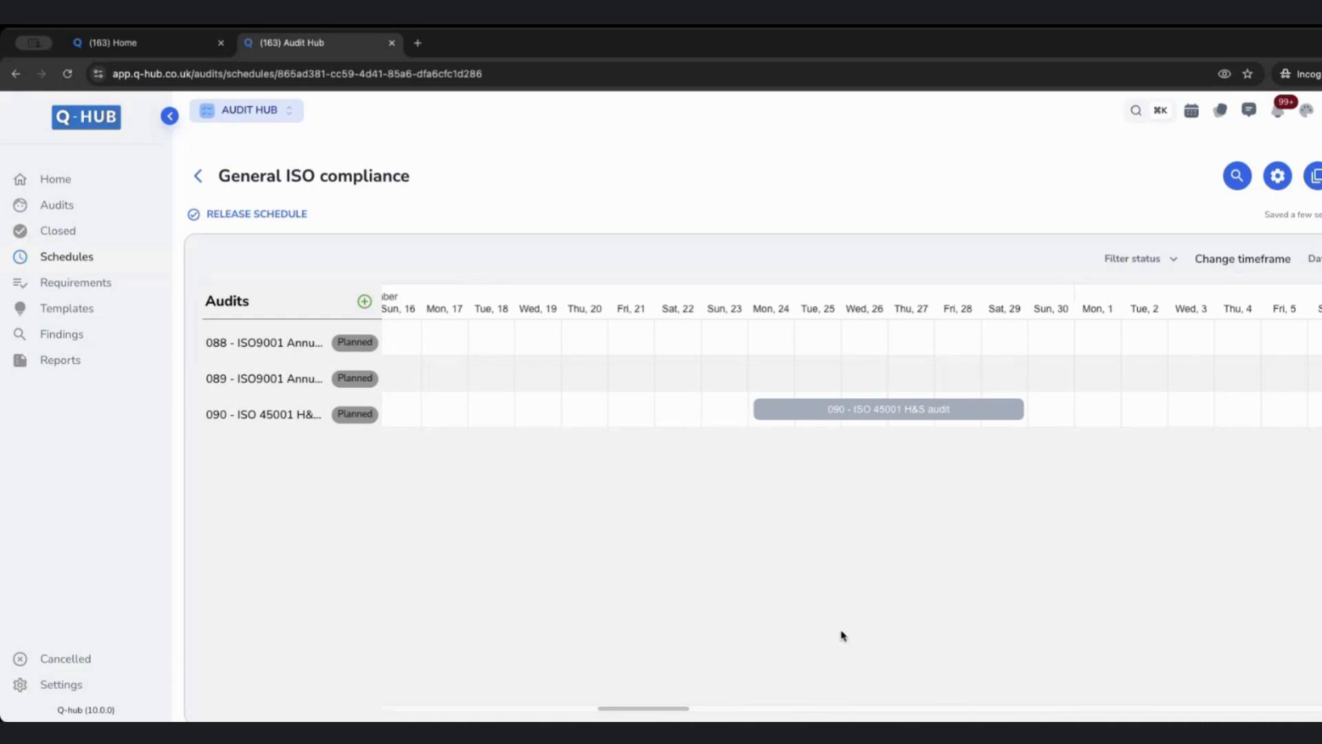
Step: Switch the schedule timeline to monthly view and find the ISO 45001 H&S audit
{"action": "left_click", "coordinate": [1314, 259]}
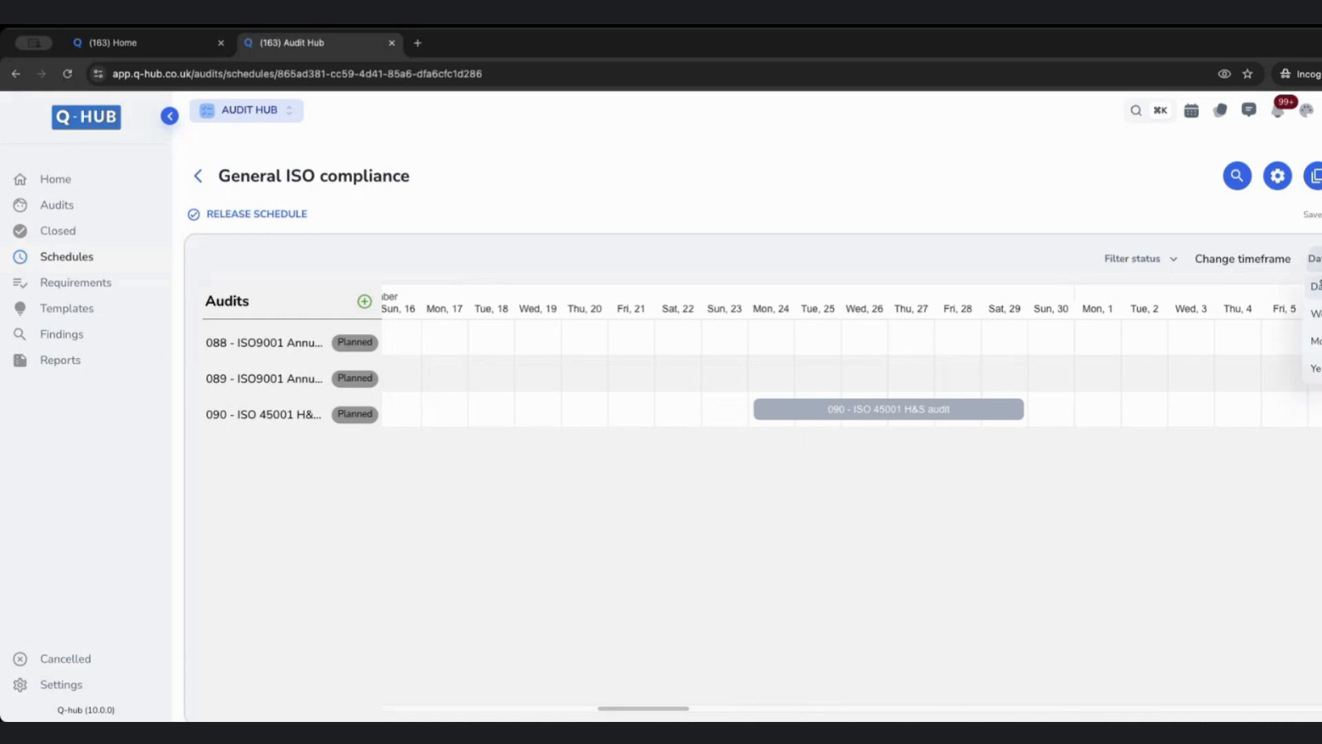
{"action": "left_click", "coordinate": [1317, 349]}
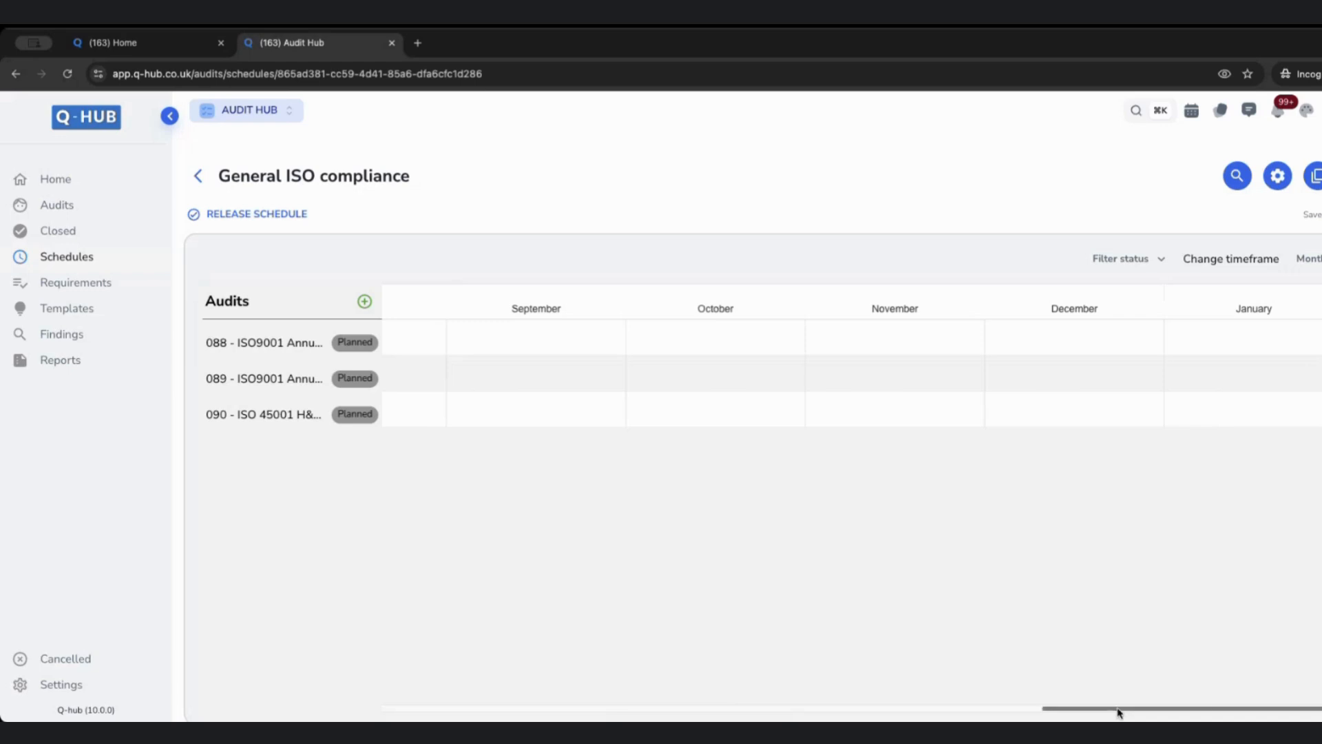
{"action": "left_click_drag", "start_coordinate": [1118, 709], "coordinate": [508, 670]}
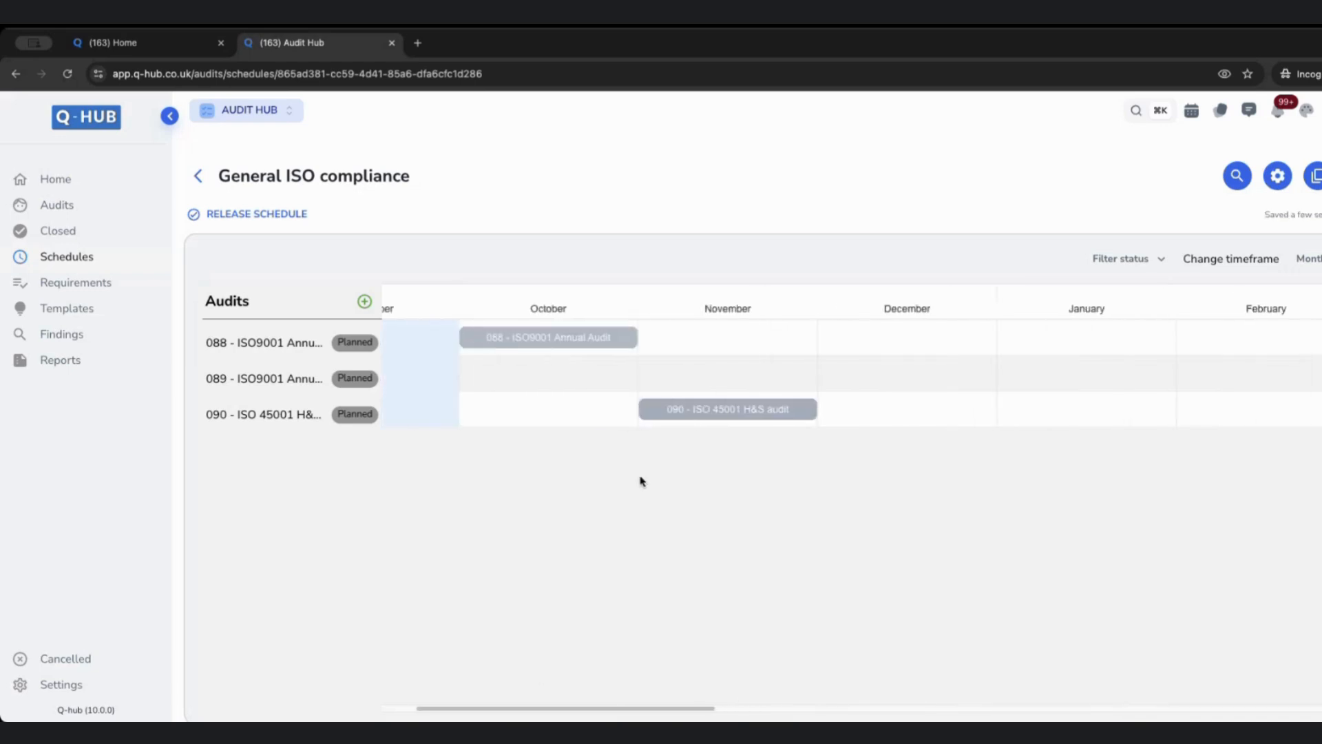
{"action": "mouse_move", "coordinate": [714, 405]}
Step: Switch the timeline to weekly view and check the ISO 45001 H&S audit's date range
{"action": "left_click", "coordinate": [1310, 261]}
{"action": "left_click", "coordinate": [1314, 321]}
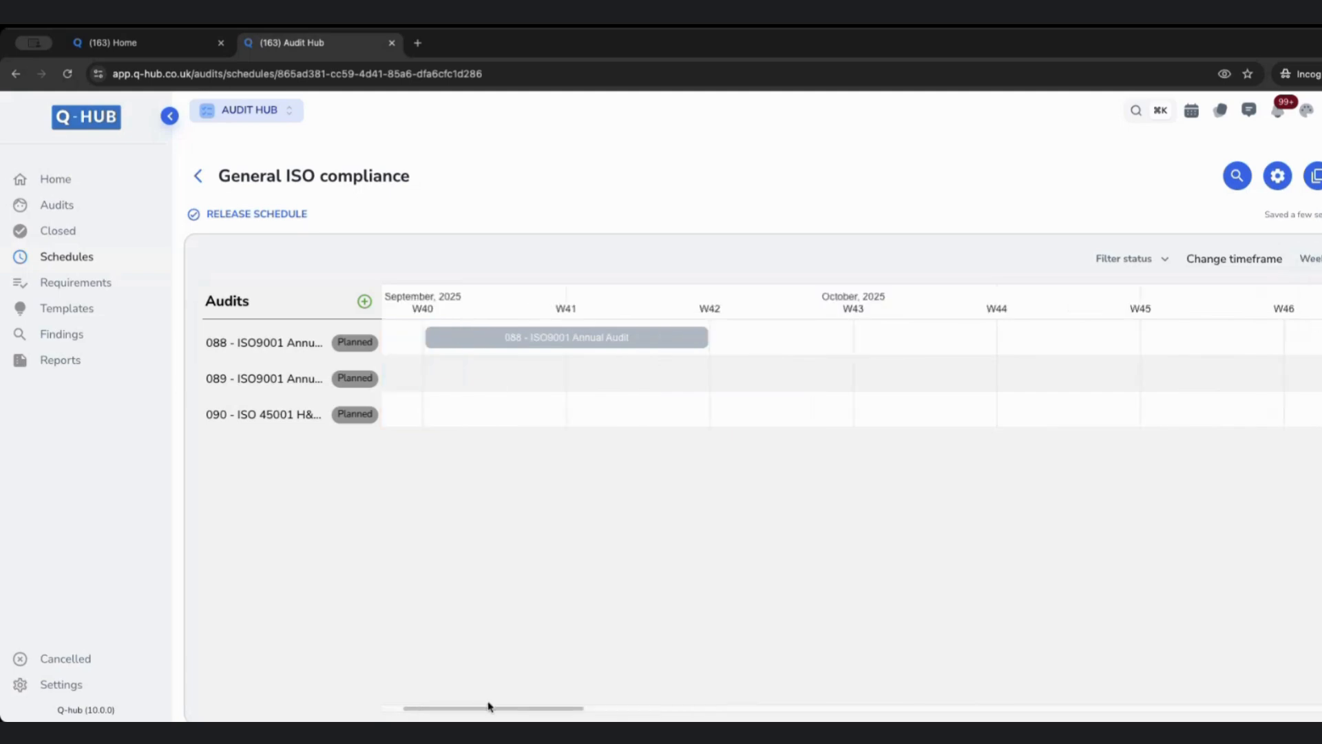
{"action": "left_click_drag", "start_coordinate": [490, 707], "coordinate": [639, 710]}
{"action": "mouse_move", "coordinate": [868, 415]}
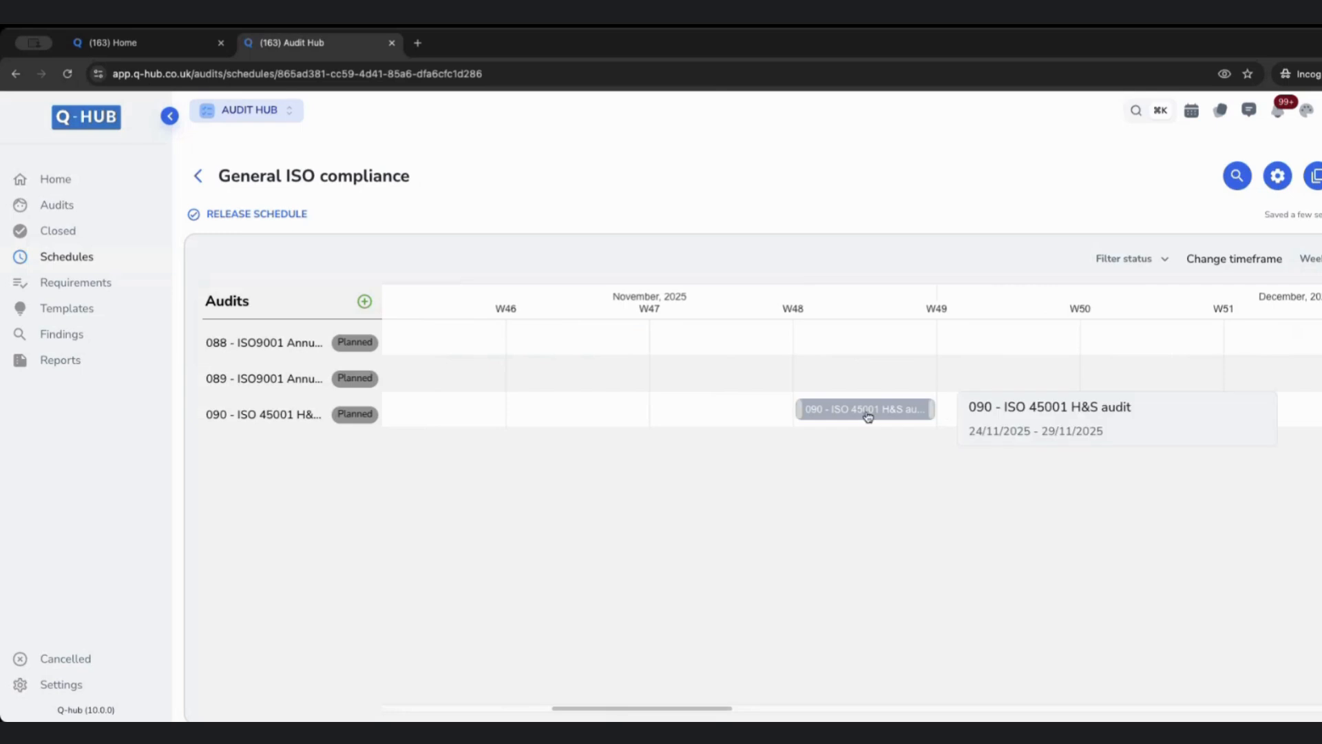
{"action": "mouse_move", "coordinate": [933, 409]}
{"action": "left_mouse_down"}
{"action": "mouse_move", "coordinate": [1086, 414]}
{"action": "mouse_move", "coordinate": [937, 420]}
{"action": "left_mouse_up"}
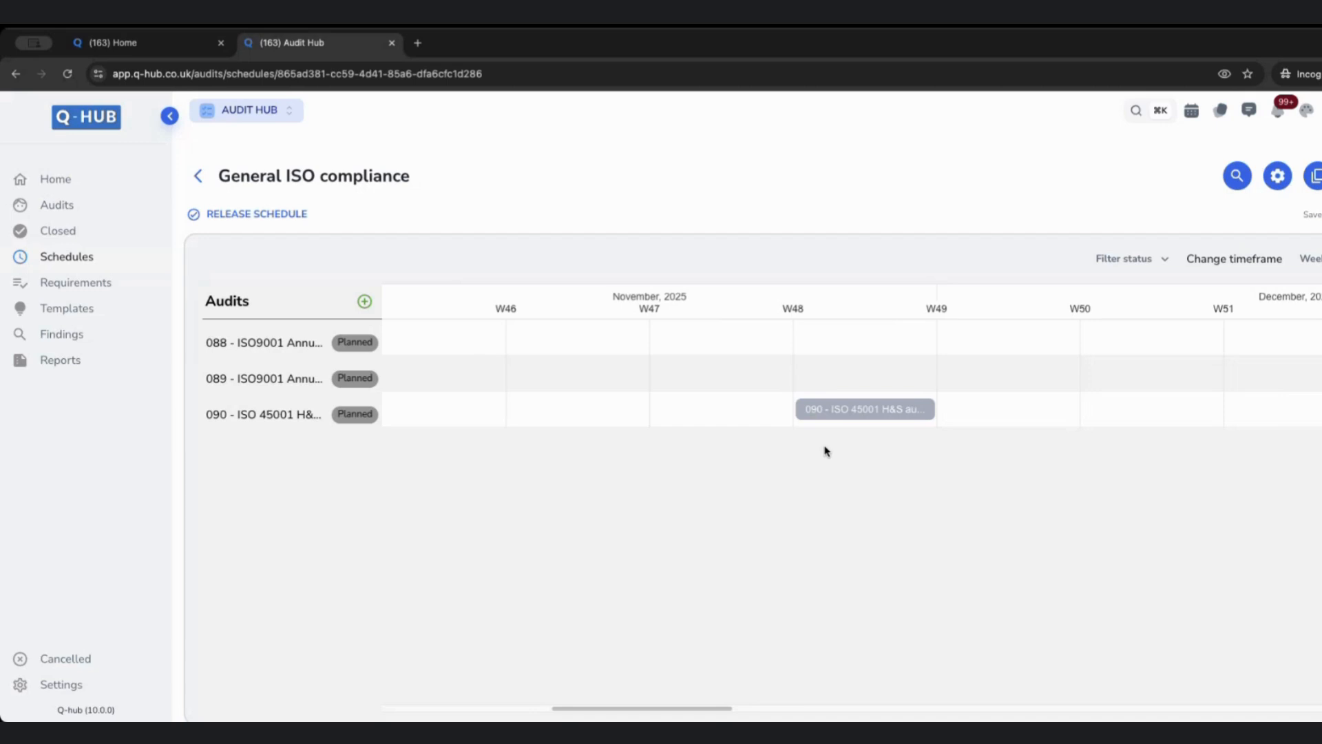
Step: Return the timeline to monthly view and release the General ISO compliance schedule from draft
{"action": "left_click_drag", "start_coordinate": [703, 709], "coordinate": [452, 712]}
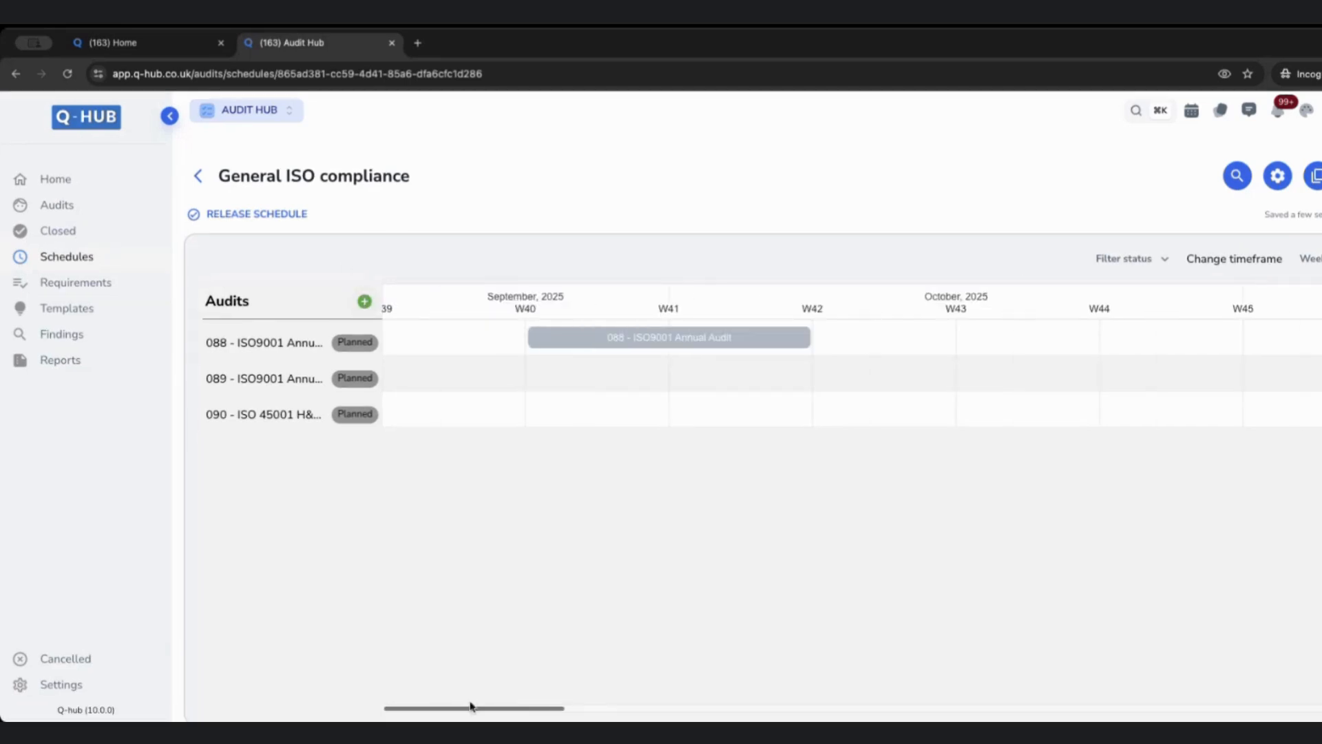
{"action": "left_click", "coordinate": [1310, 258]}
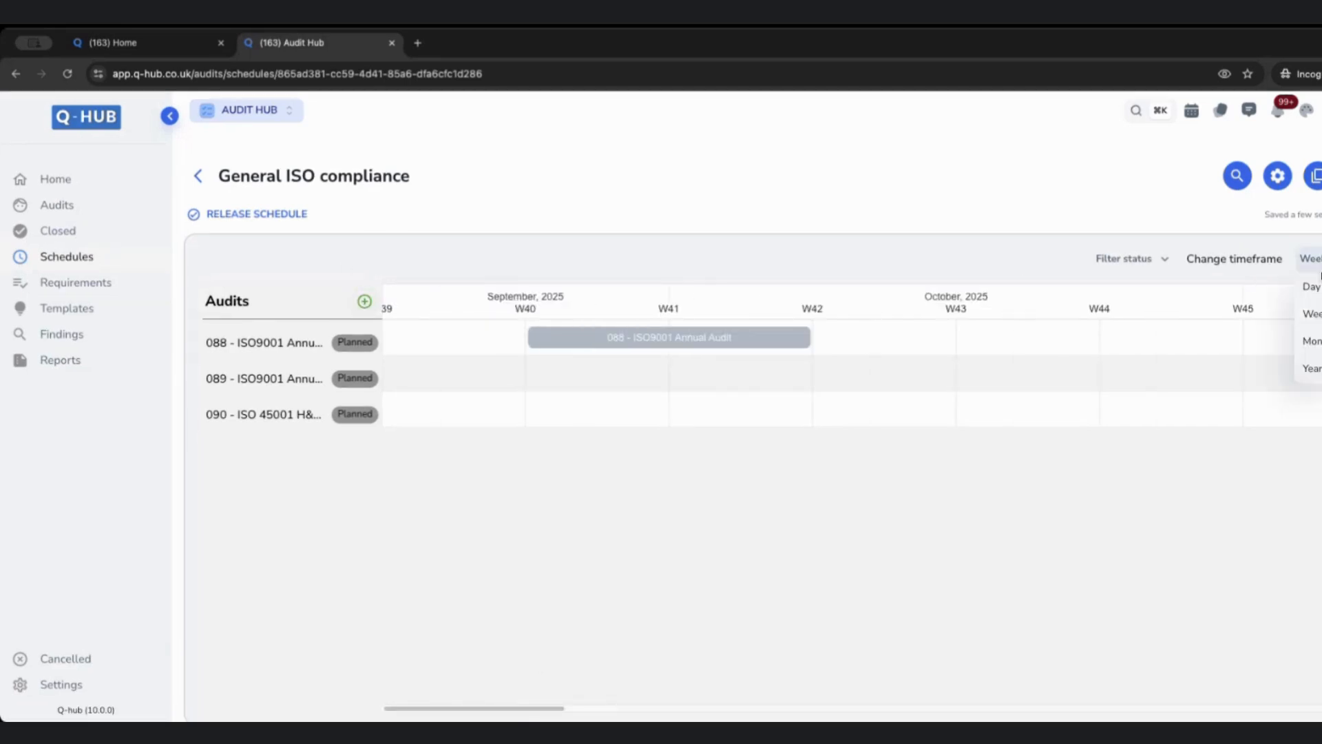
{"action": "left_click", "coordinate": [1312, 337]}
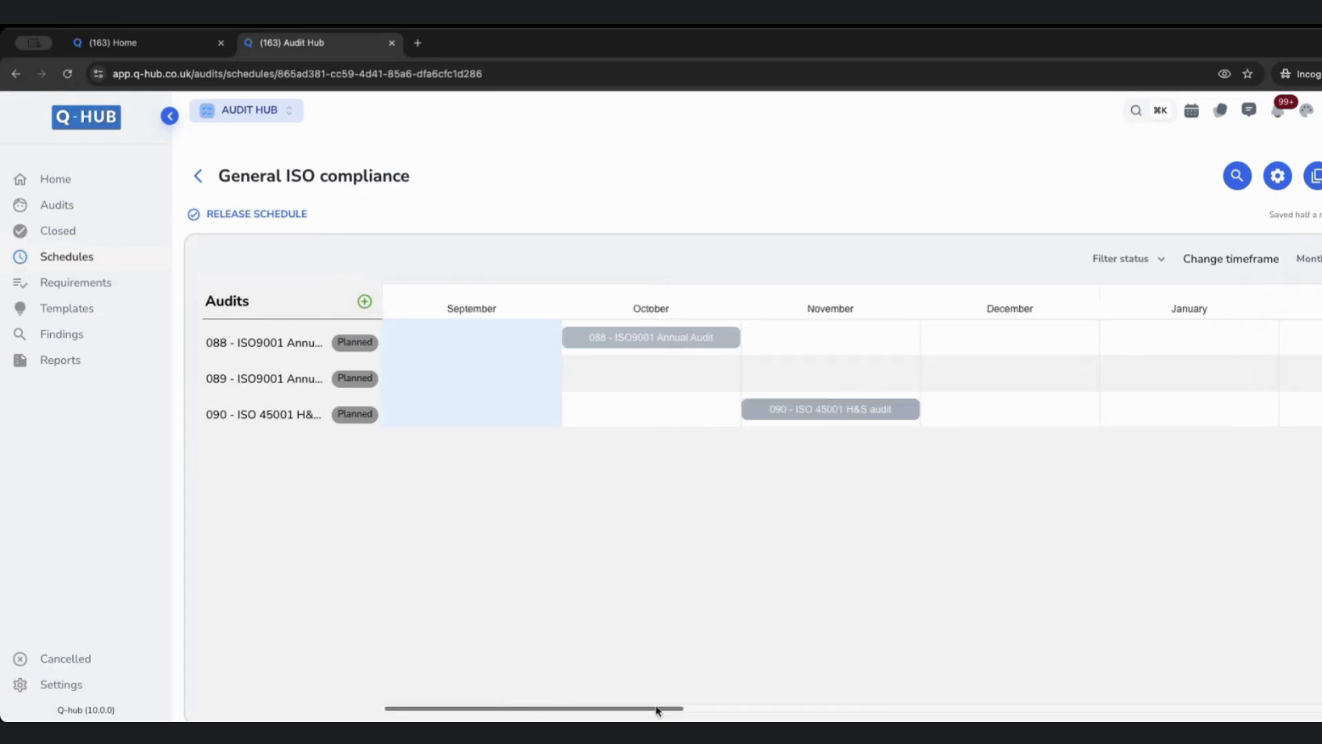
{"action": "left_click_drag", "start_coordinate": [657, 708], "coordinate": [632, 521]}
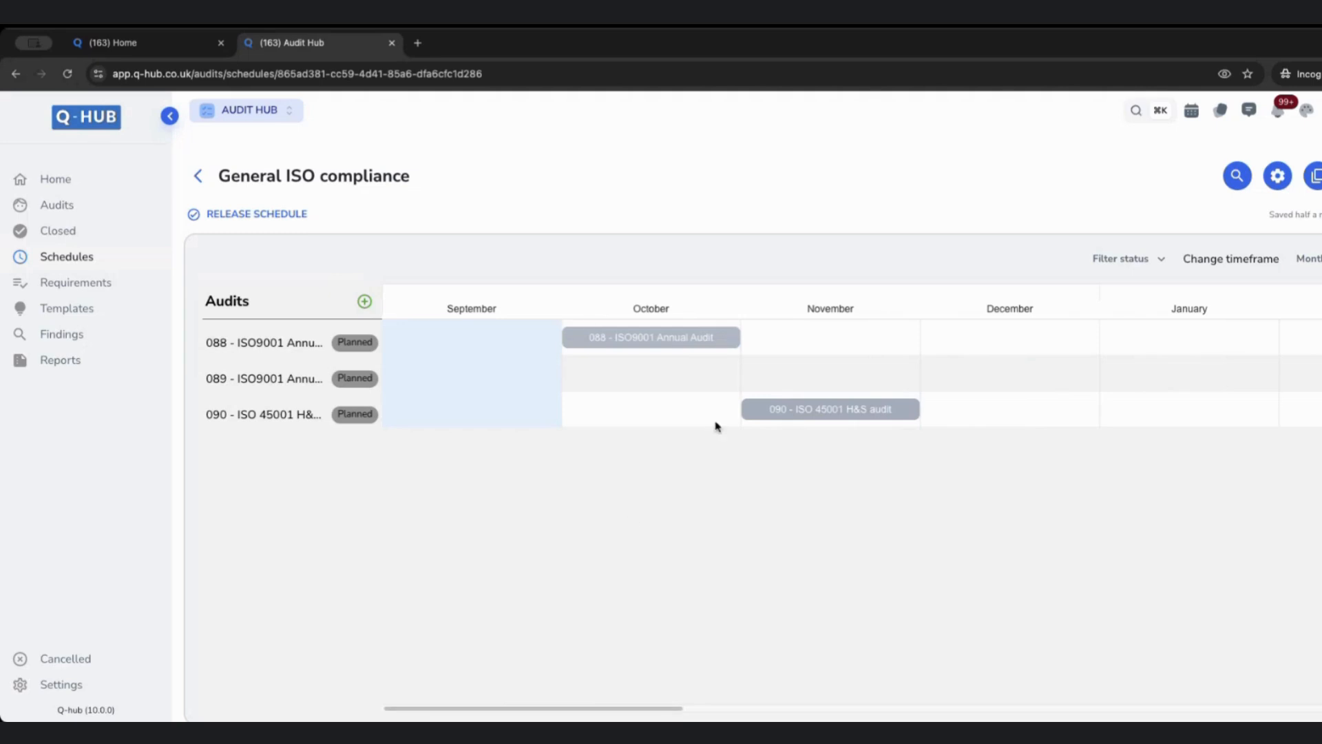
{"action": "left_click", "coordinate": [234, 226]}
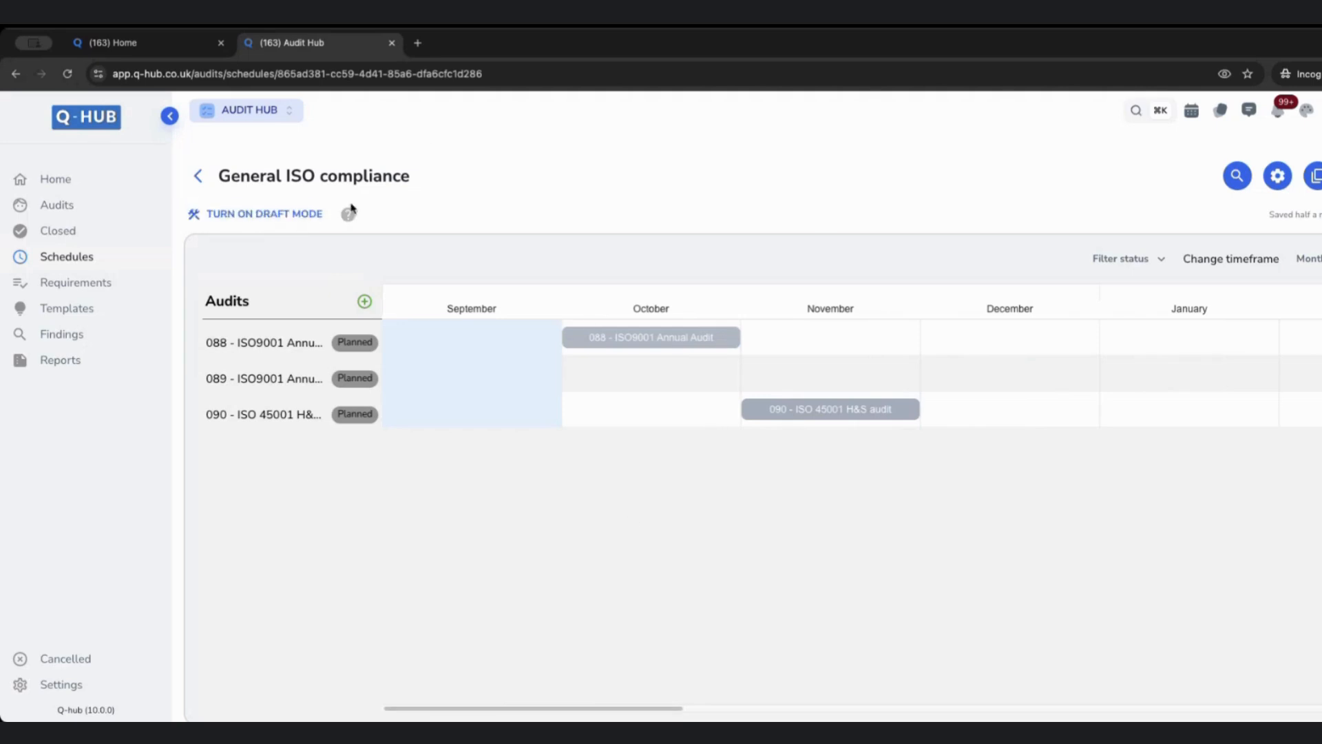
{"action": "mouse_move", "coordinate": [349, 217]}
Step: Open the October ISO9001 Annual Audit from the schedule and check its details and rescheduling options without changing the dates
{"action": "left_click", "coordinate": [697, 341]}
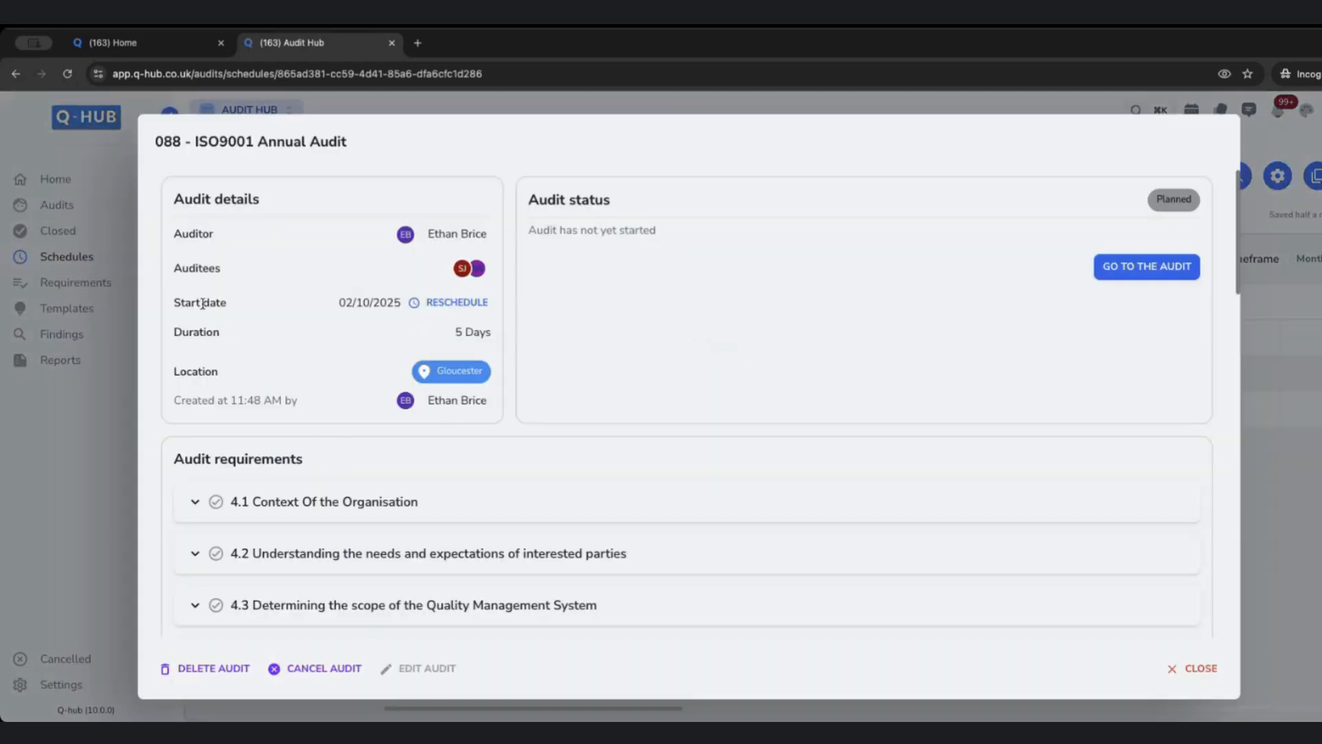
{"action": "double_click", "coordinate": [207, 303]}
{"action": "scroll", "coordinate": [360, 349], "scroll_direction": "down", "scroll_amount": 4}
{"action": "scroll", "coordinate": [360, 348], "scroll_direction": "up", "scroll_amount": 4}
{"action": "left_click_drag", "start_coordinate": [449, 332], "coordinate": [615, 333]}
{"action": "left_click", "coordinate": [617, 334]}
{"action": "left_click", "coordinate": [481, 303]}
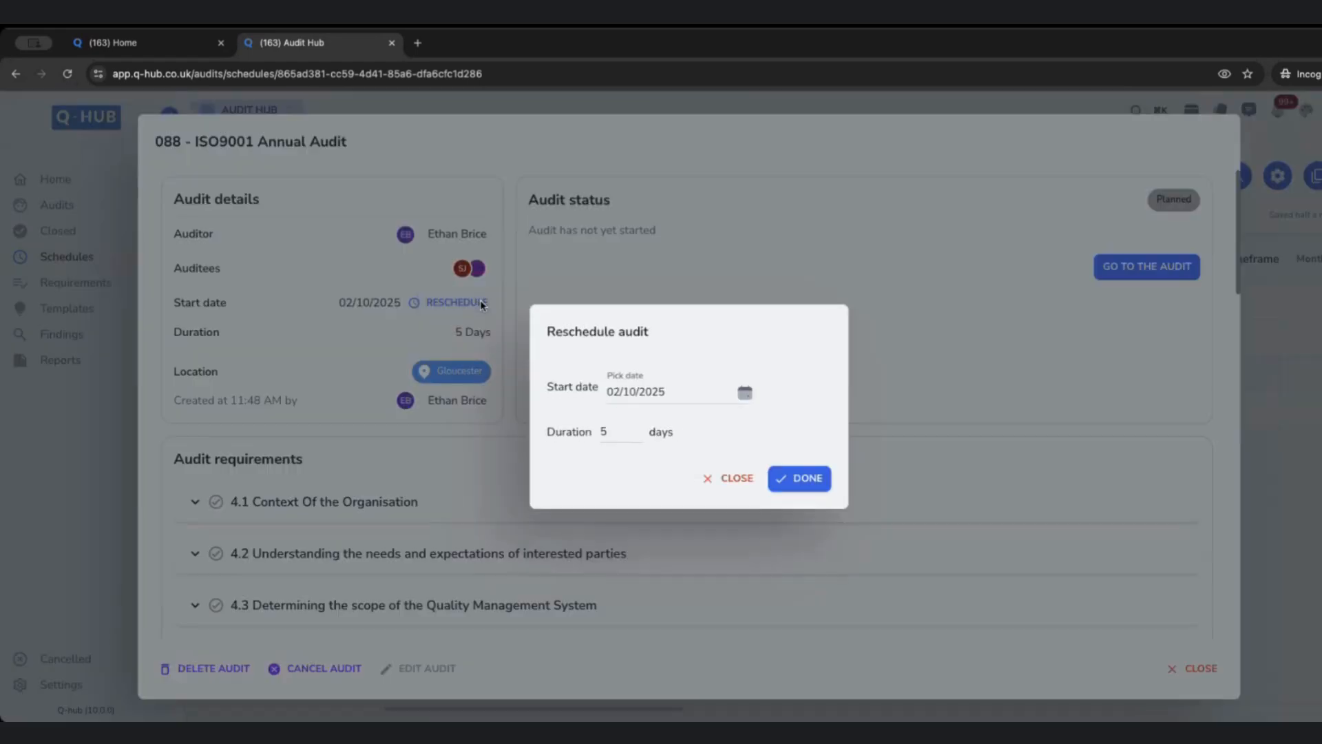
{"action": "left_click", "coordinate": [726, 478]}
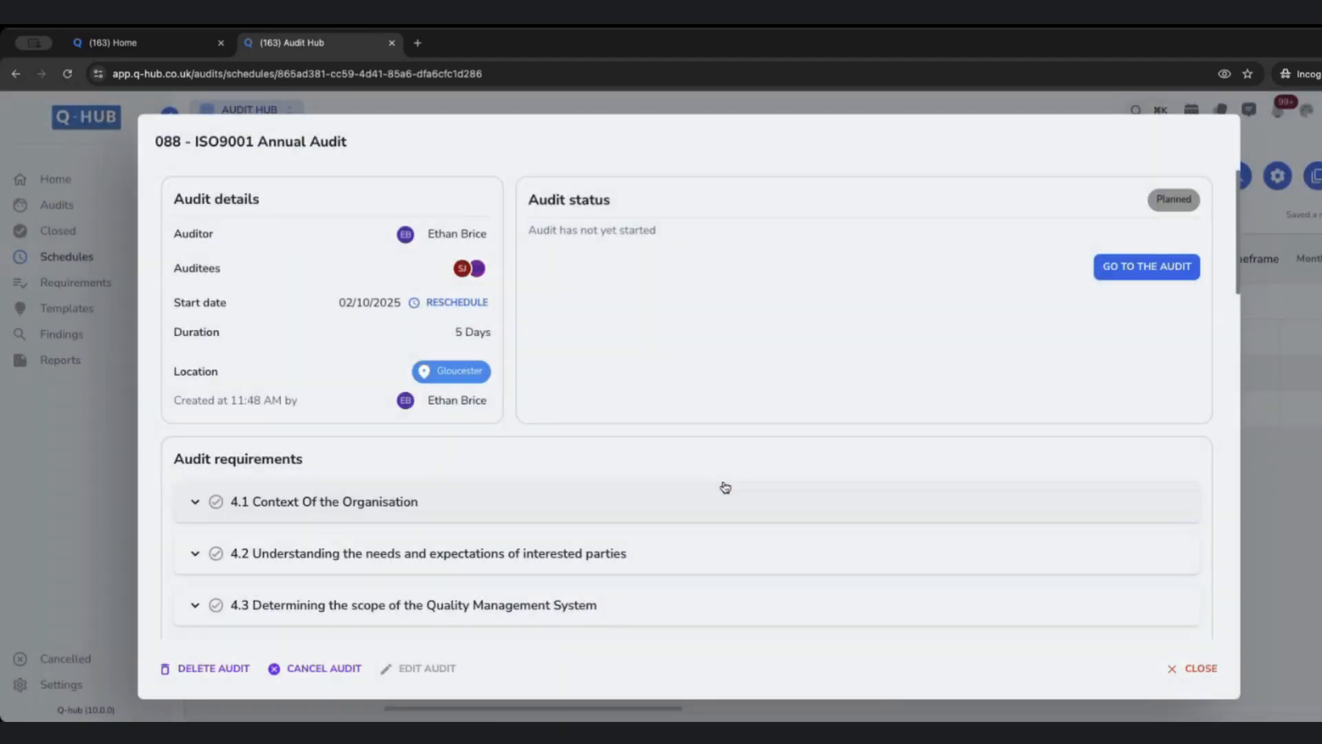
Step: Review the requirements list of the ISO9001 Annual Audit and close its details
{"action": "scroll", "coordinate": [777, 480], "scroll_direction": "down", "scroll_amount": 3}
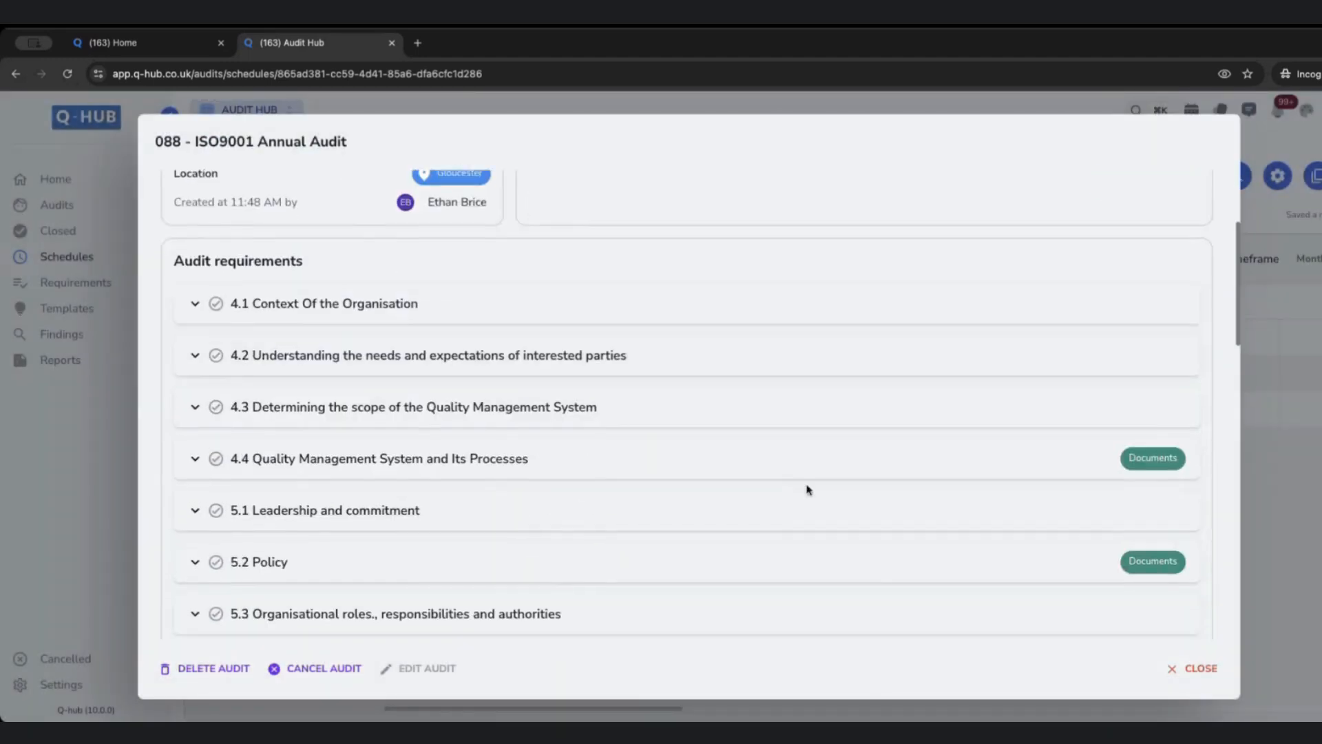
{"action": "scroll", "coordinate": [808, 491], "scroll_direction": "down", "scroll_amount": 3}
{"action": "left_click", "coordinate": [1197, 668]}
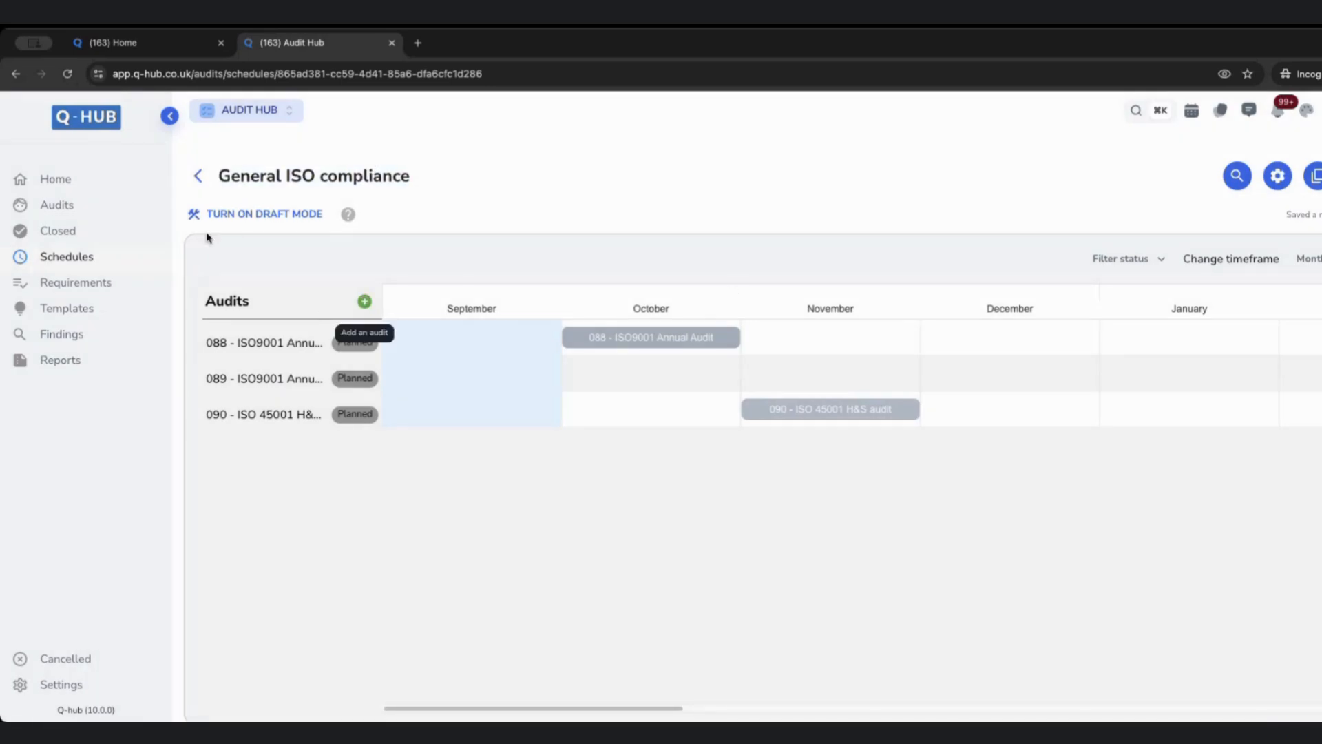
Step: Go to the Audit Hub home page, look through its audits timeline and open the enlarged version
{"action": "left_click", "coordinate": [108, 180]}
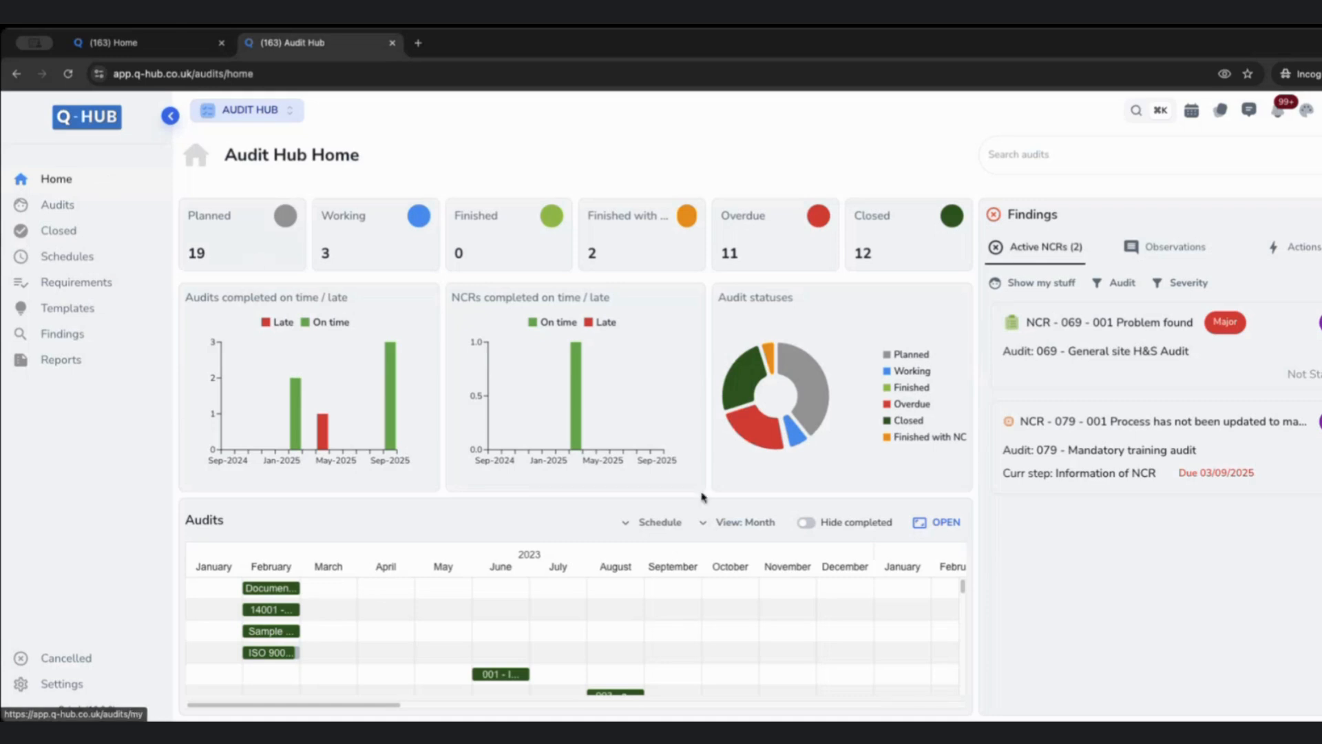
{"action": "scroll", "coordinate": [692, 581], "scroll_direction": "down", "scroll_amount": 3}
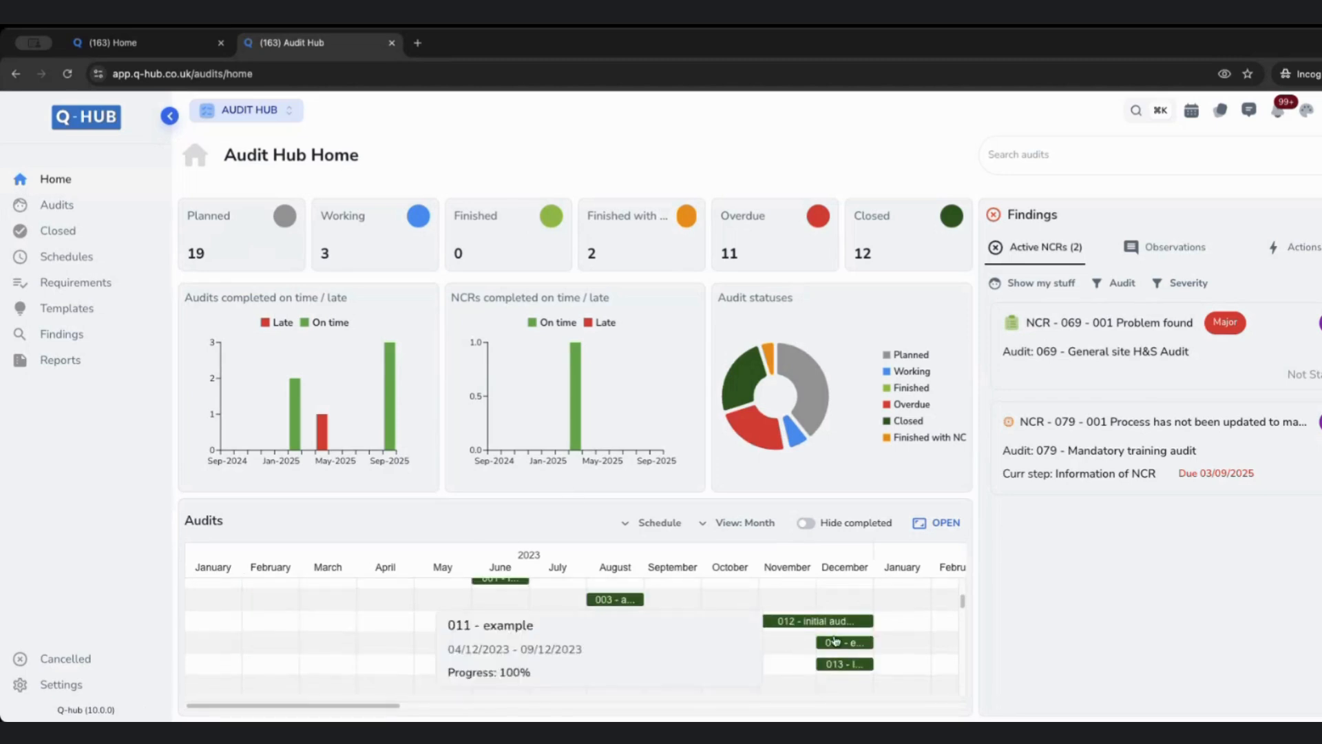
{"action": "left_click", "coordinate": [743, 525]}
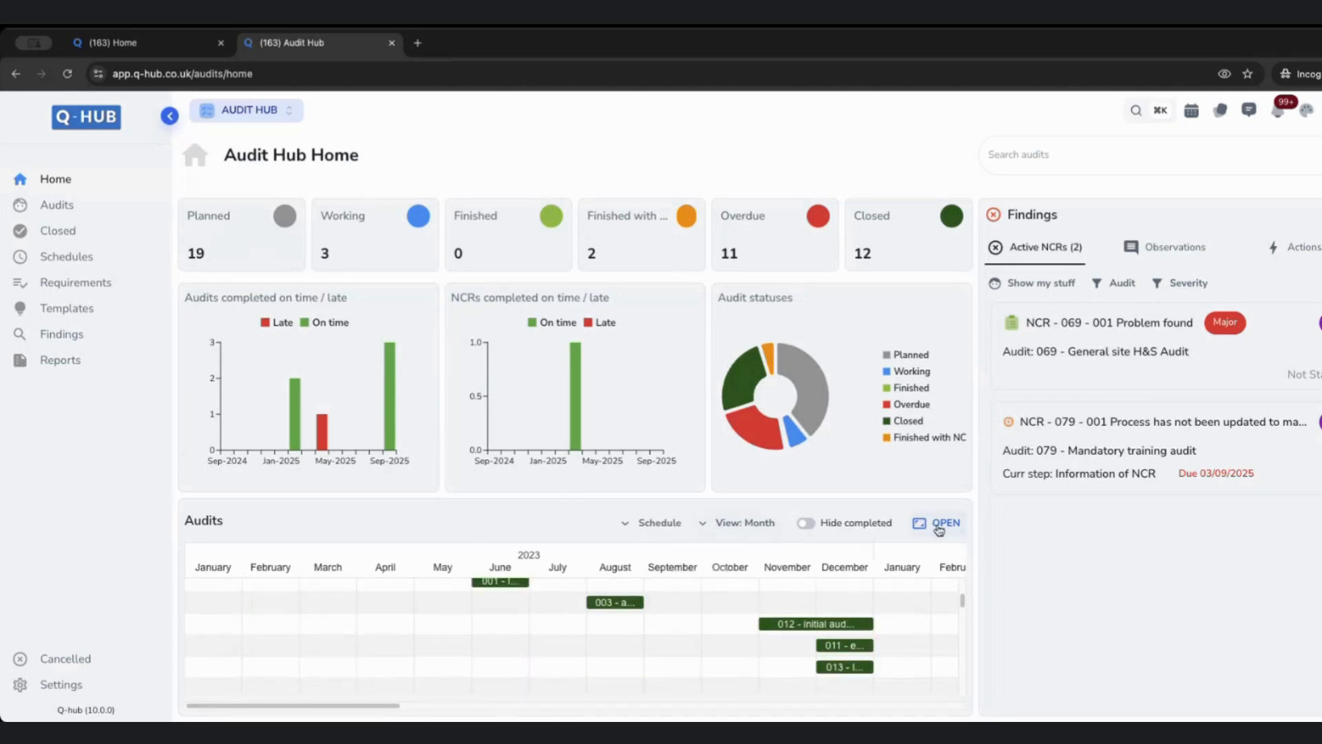
{"action": "left_click", "coordinate": [938, 523]}
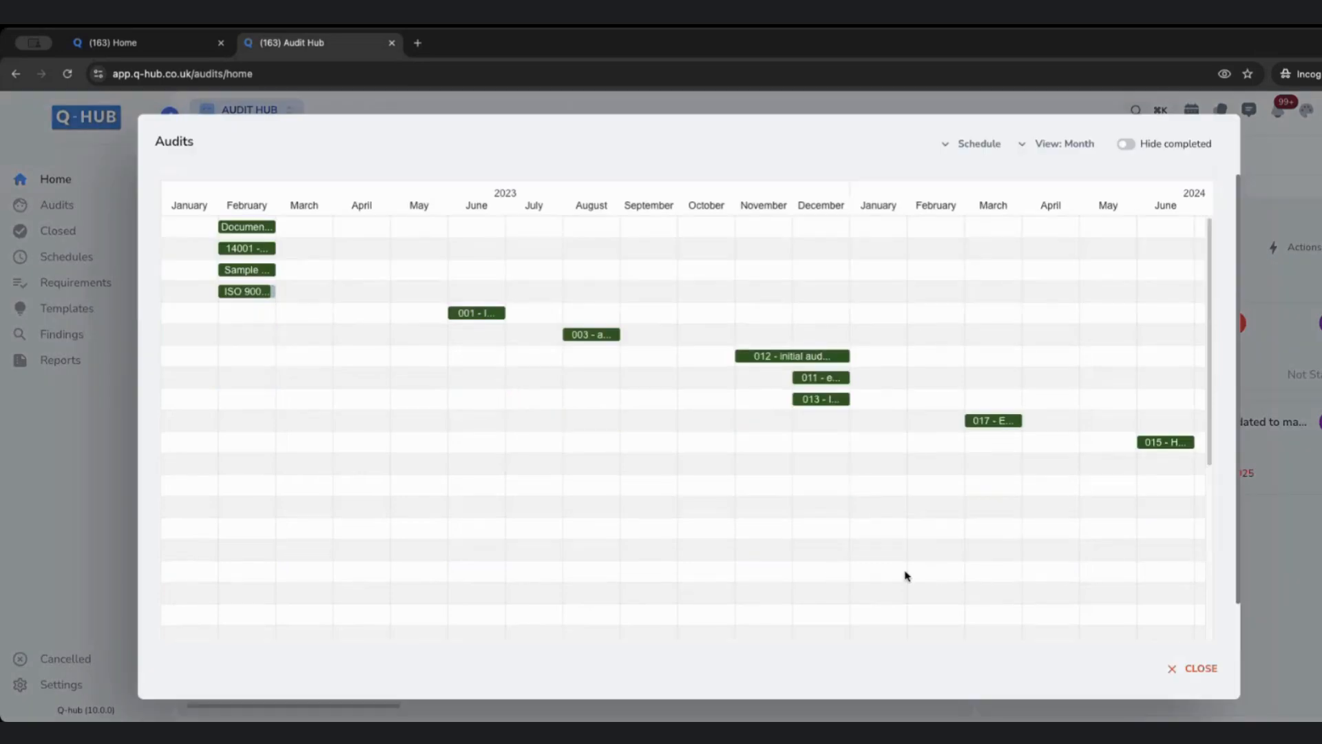
Step: Show the enlarged audits timeline by month, filter it to the ISO 9001 Audit schedule, and close it
{"action": "left_click", "coordinate": [1052, 144]}
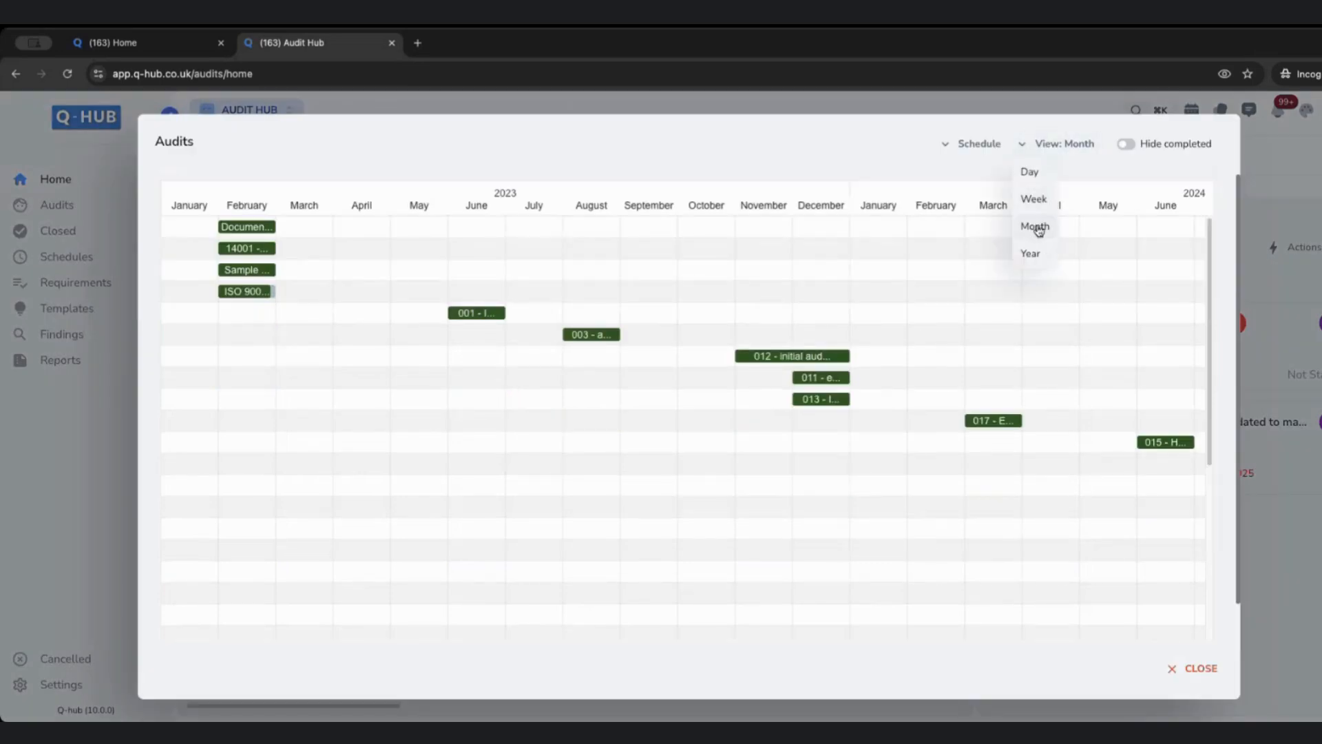
{"action": "left_click", "coordinate": [1039, 227]}
{"action": "left_click", "coordinate": [995, 145]}
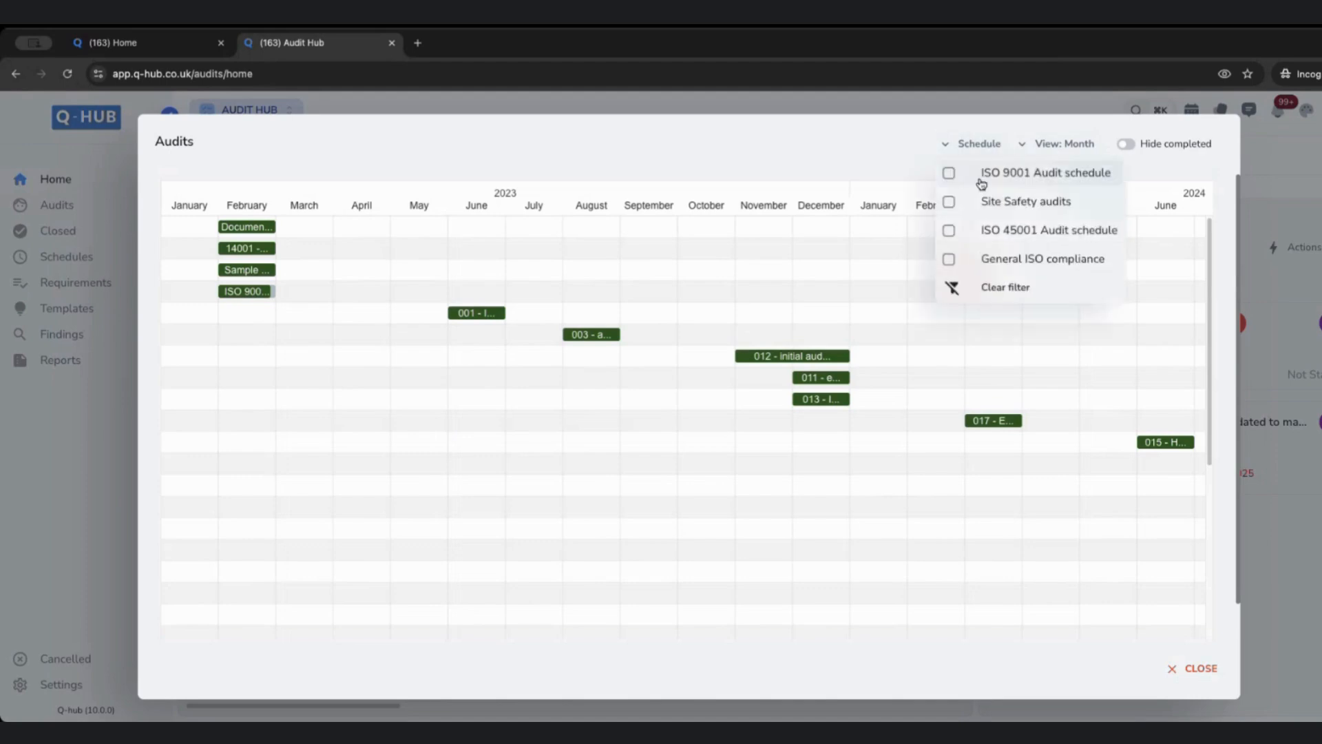
{"action": "left_click", "coordinate": [982, 181]}
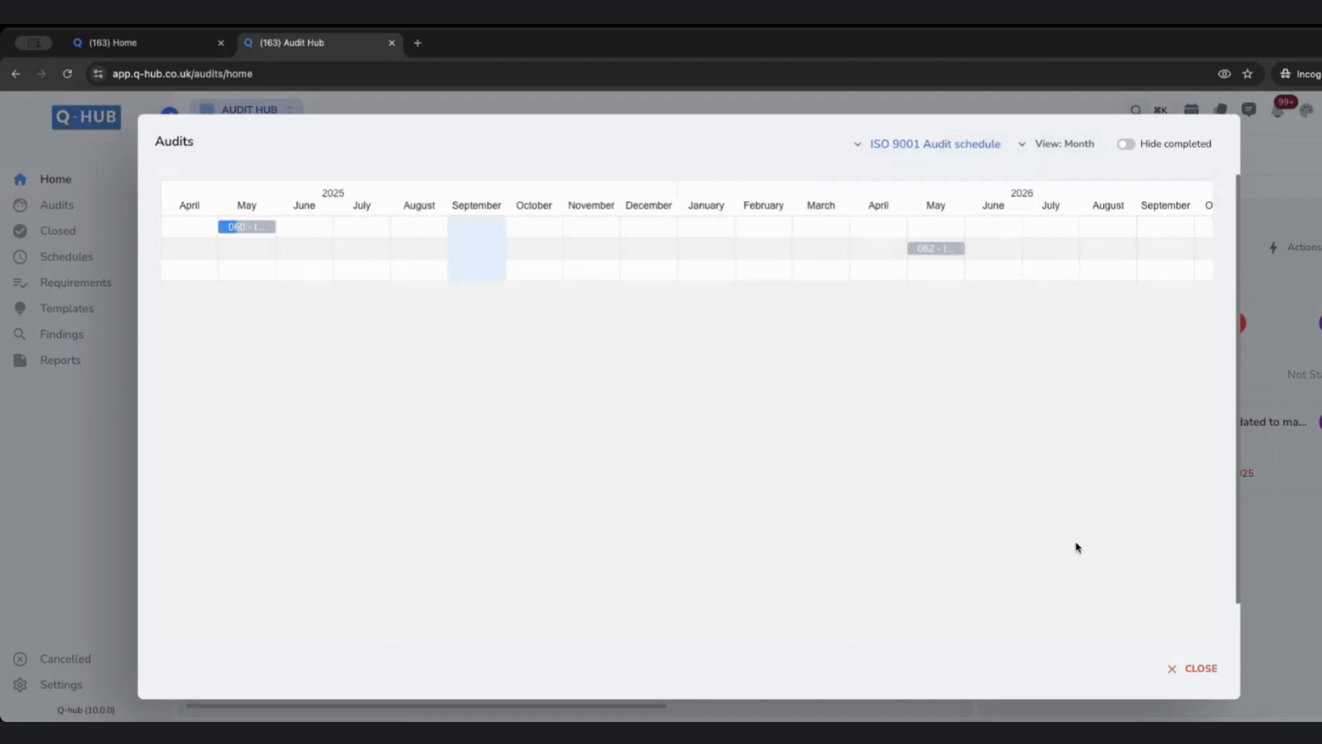
{"action": "left_click", "coordinate": [1204, 673]}
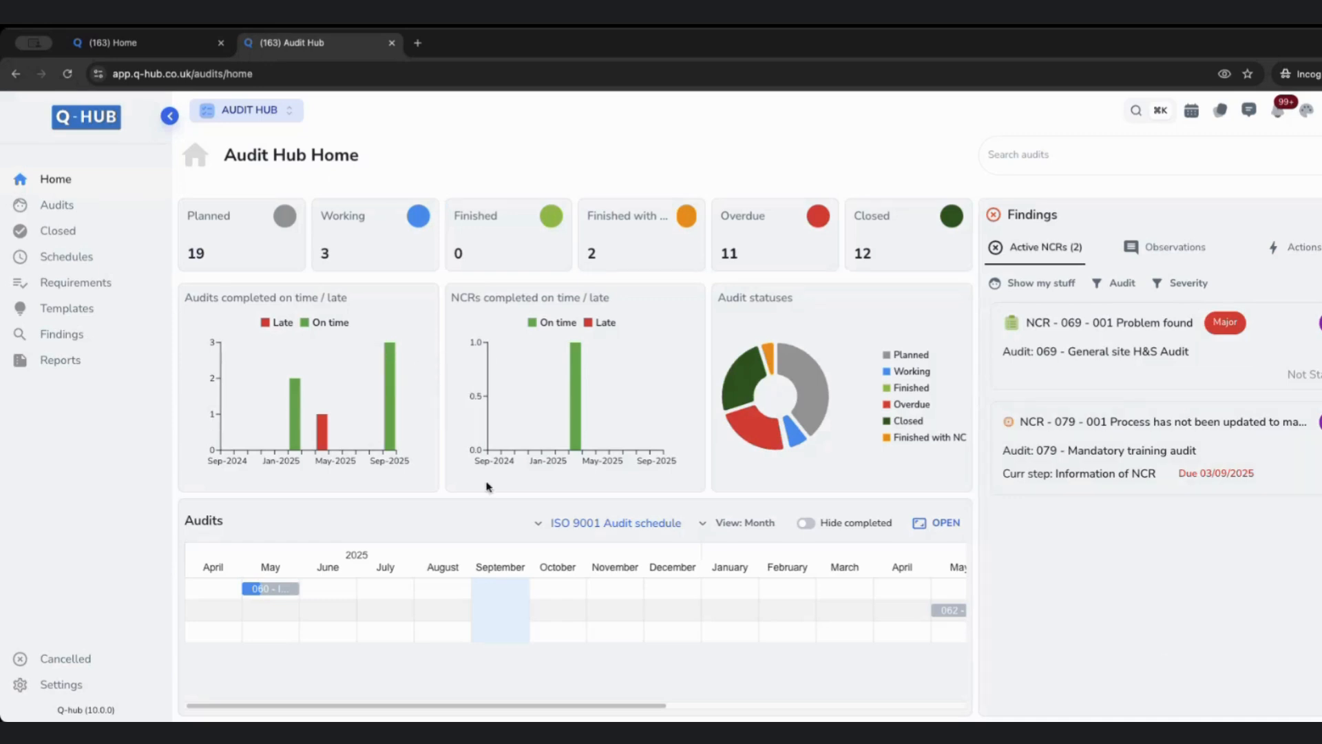
Step: Open the audits list and briefly include the Working status before removing that filter again
{"action": "left_click", "coordinate": [57, 206]}
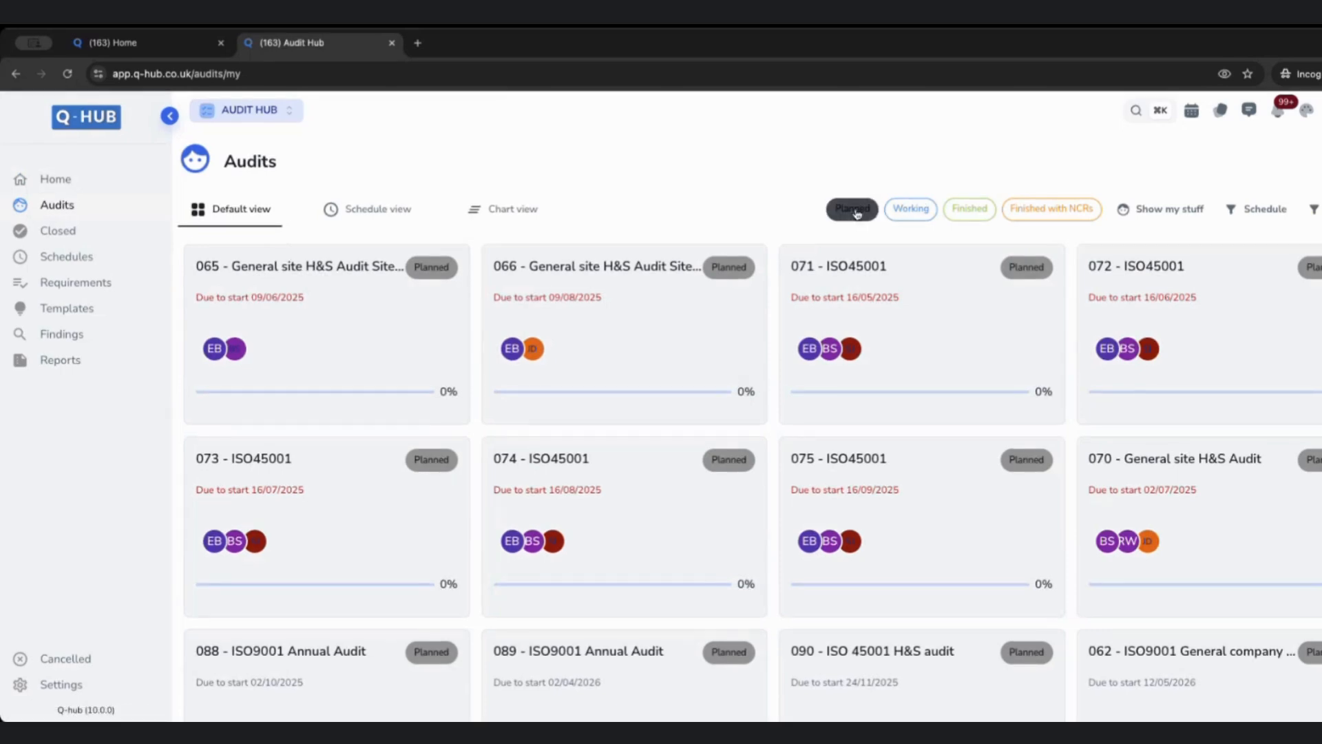
{"action": "left_click", "coordinate": [905, 214]}
{"action": "left_click", "coordinate": [906, 213]}
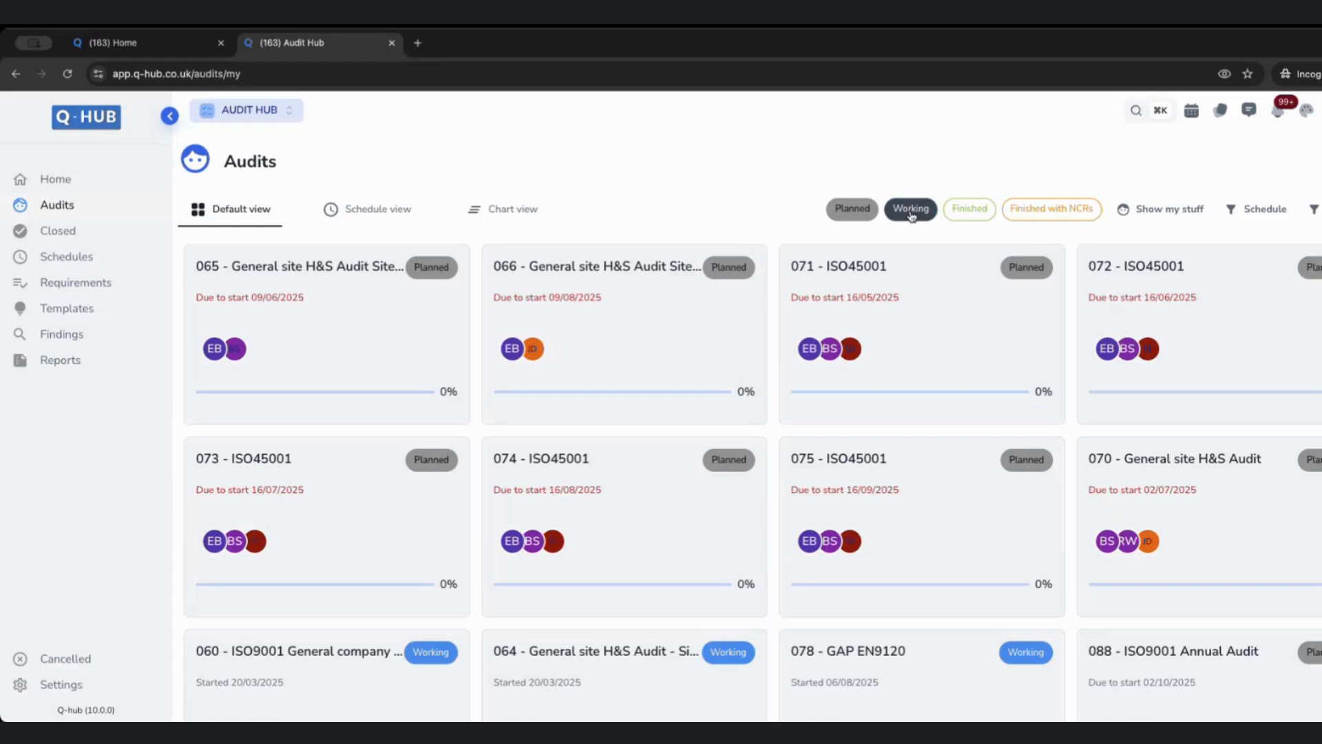
Step: Filter the list to own audits in the General ISO compliance schedule, and view the 088 ISO9001 Annual Audit before returning
{"action": "left_click", "coordinate": [1143, 210]}
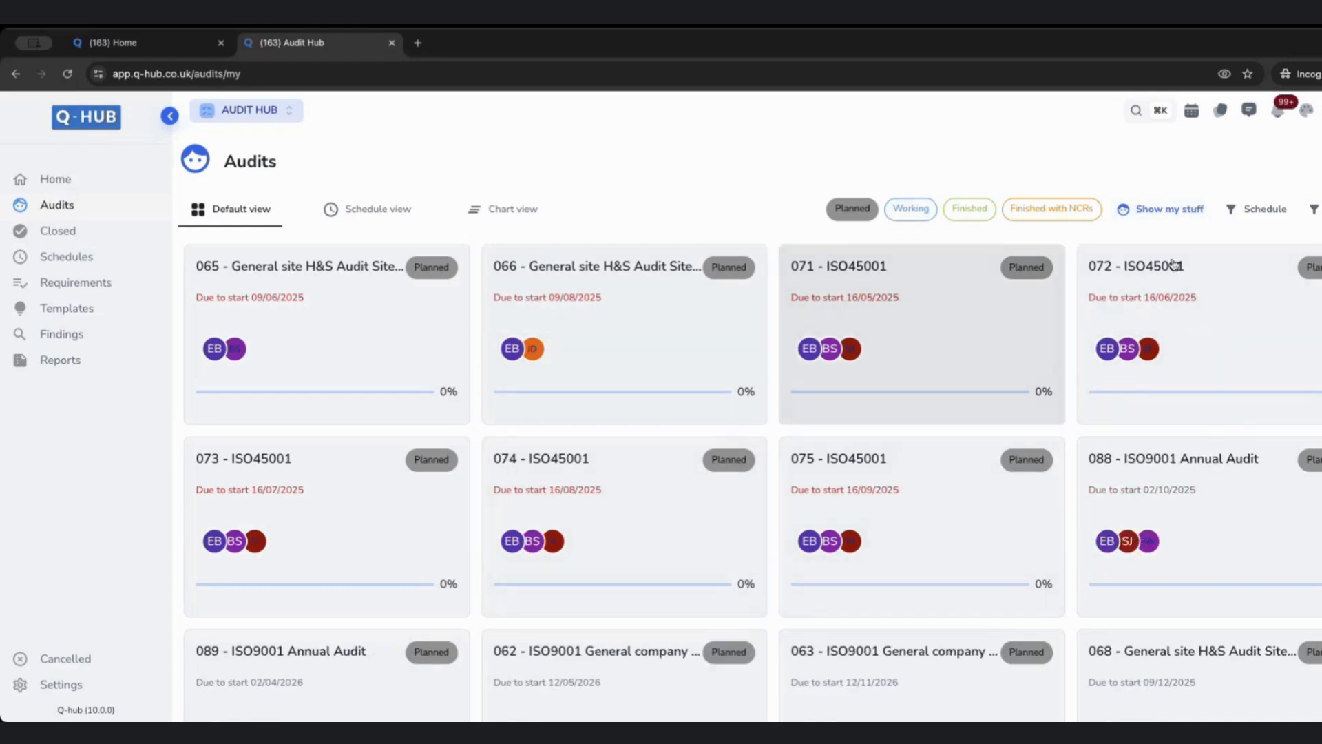
{"action": "left_click", "coordinate": [1258, 209]}
{"action": "left_click", "coordinate": [1254, 325]}
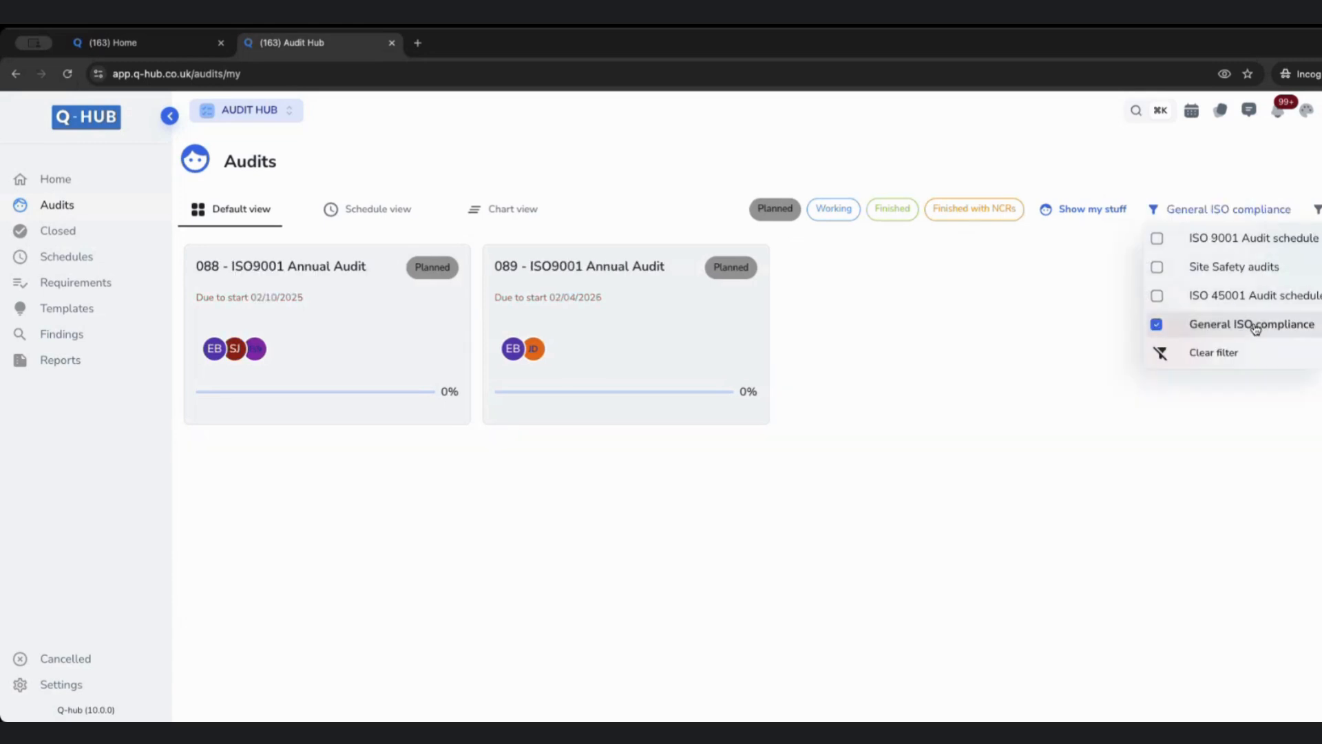
{"action": "left_click", "coordinate": [1048, 350]}
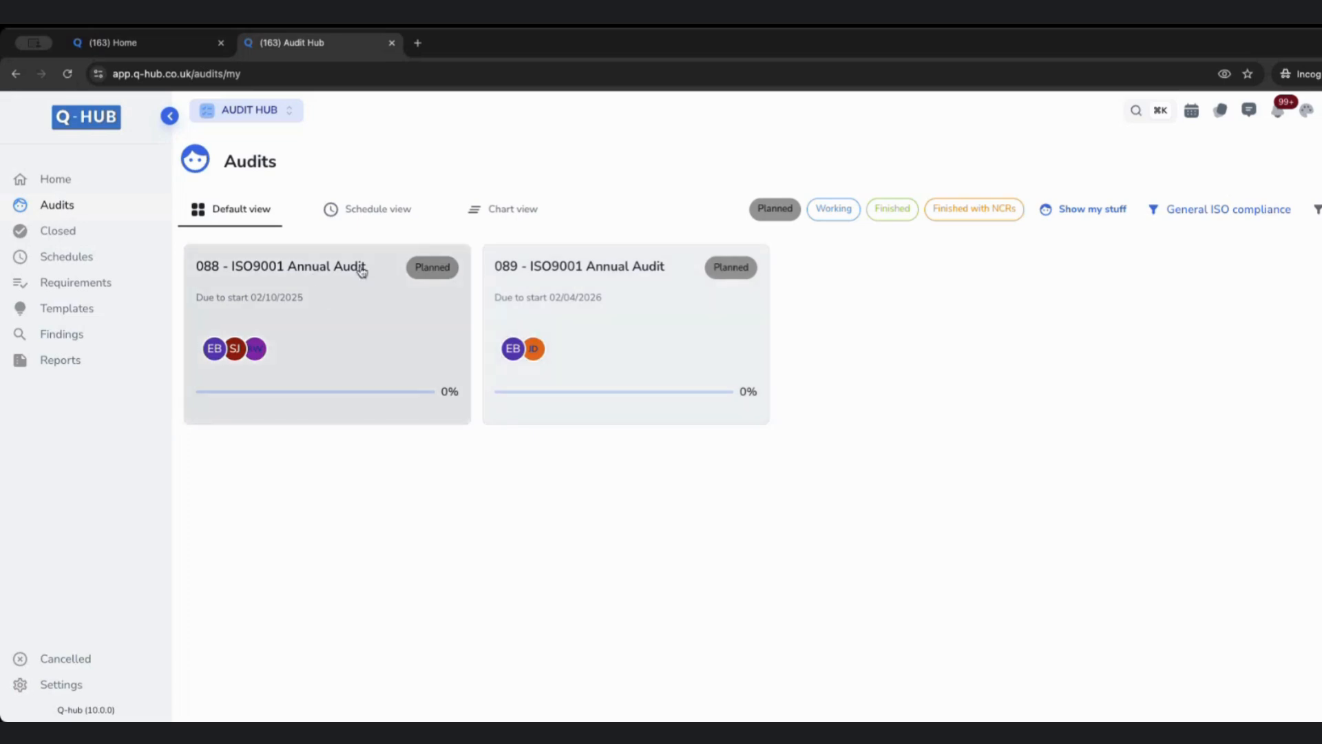
{"action": "left_click", "coordinate": [335, 272]}
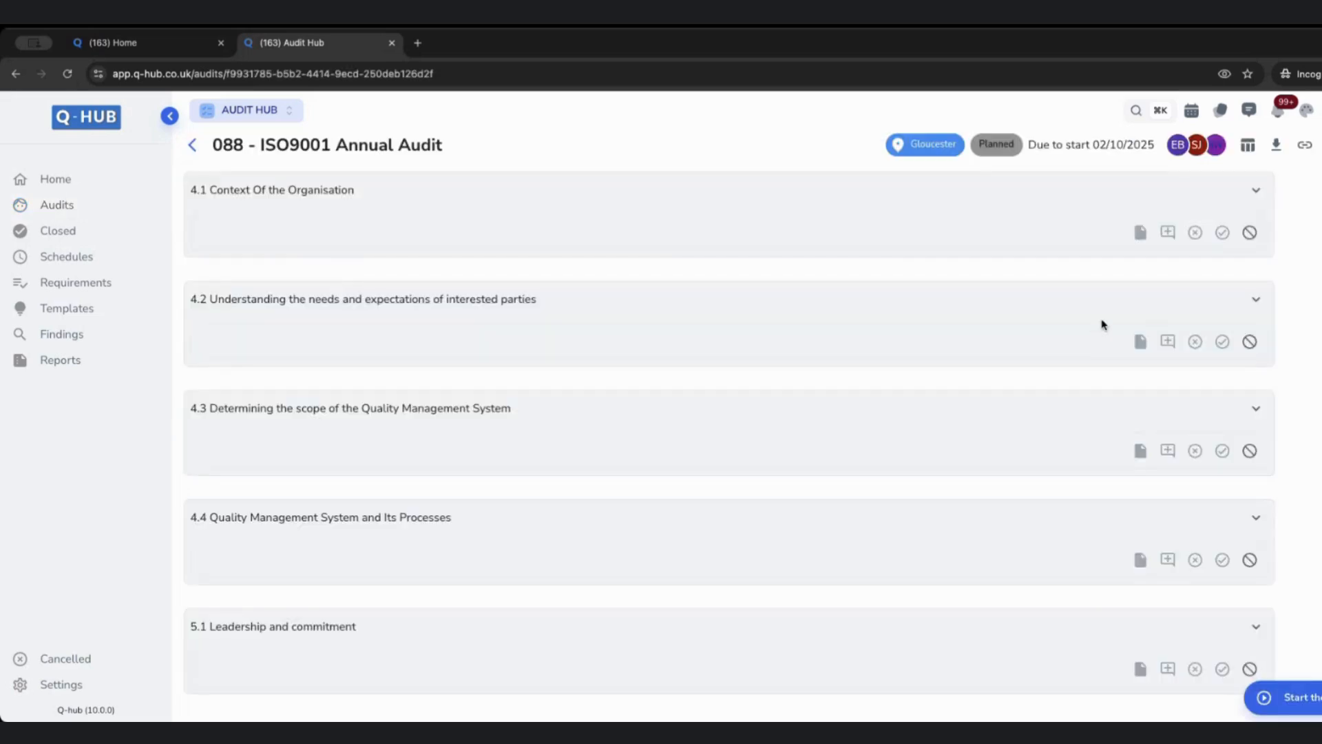
{"action": "left_click", "coordinate": [193, 145]}
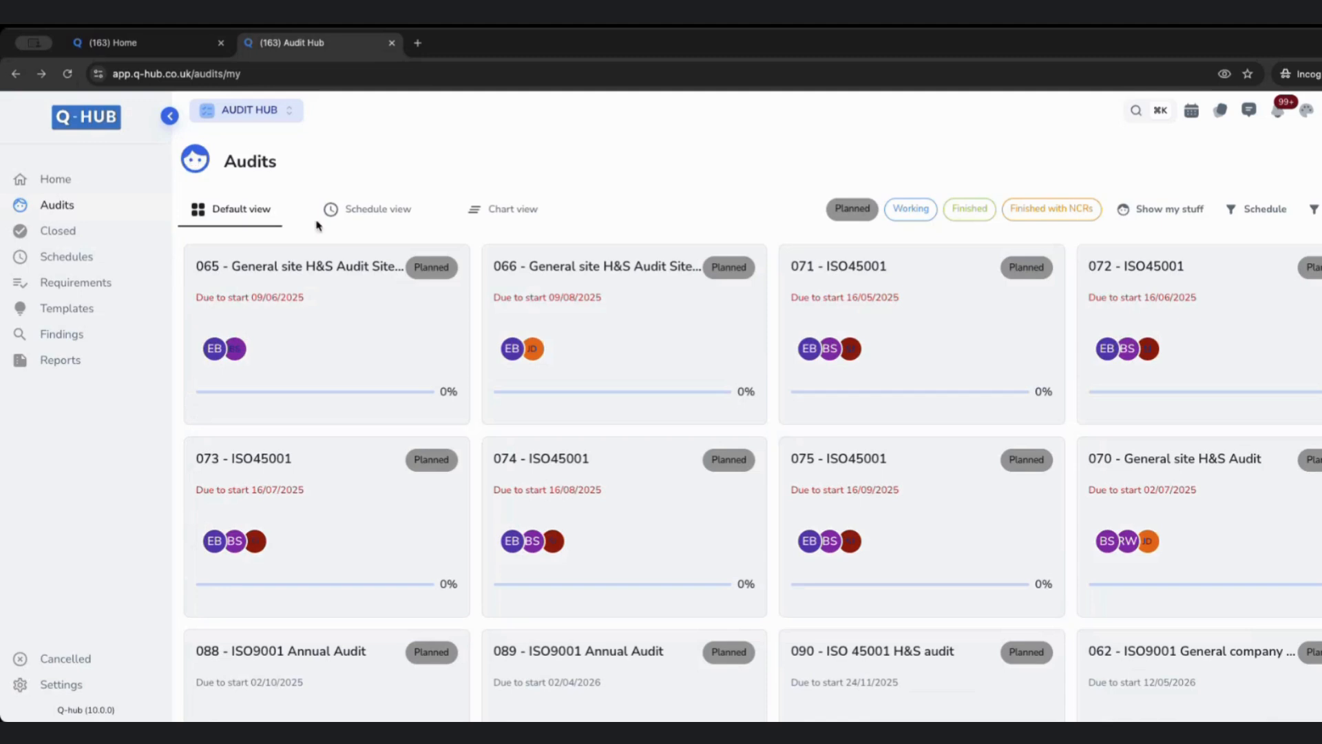
Step: Limit the audits list to own audits in the ISO 9001 Audit schedule
{"action": "left_click", "coordinate": [1207, 218]}
{"action": "left_click", "coordinate": [1264, 210]}
{"action": "left_click", "coordinate": [1263, 241]}
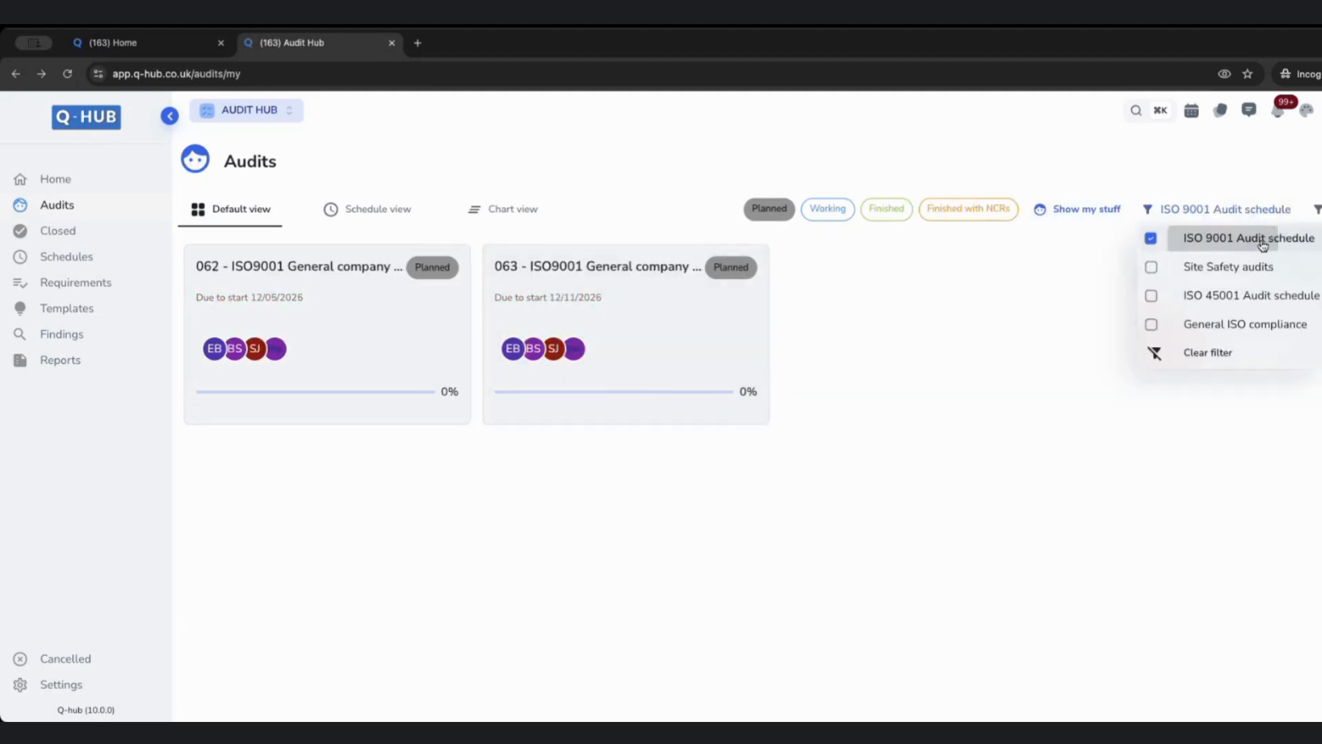
Step: Switch the audits list's schedule filter from ISO 9001 Audit schedule to General ISO compliance
{"action": "left_click", "coordinate": [1263, 241]}
{"action": "left_click", "coordinate": [1268, 325]}
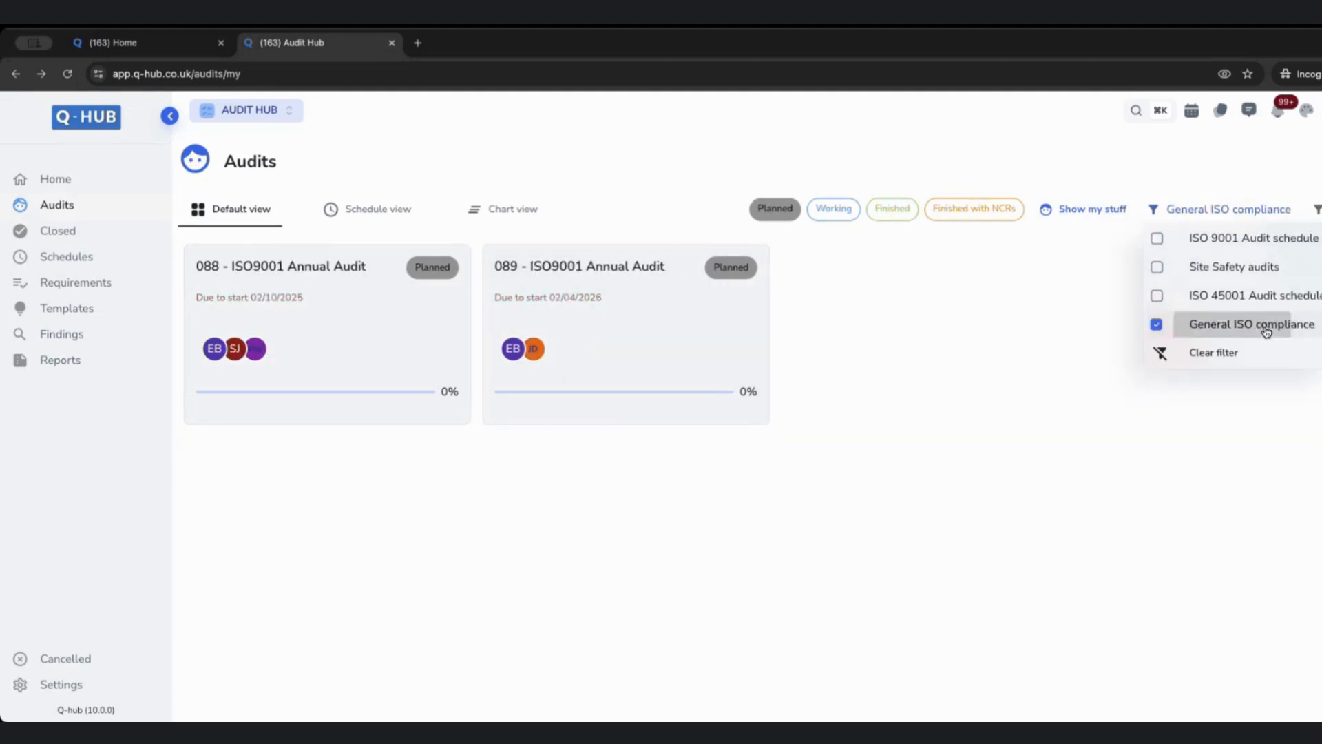
{"action": "left_click", "coordinate": [663, 207]}
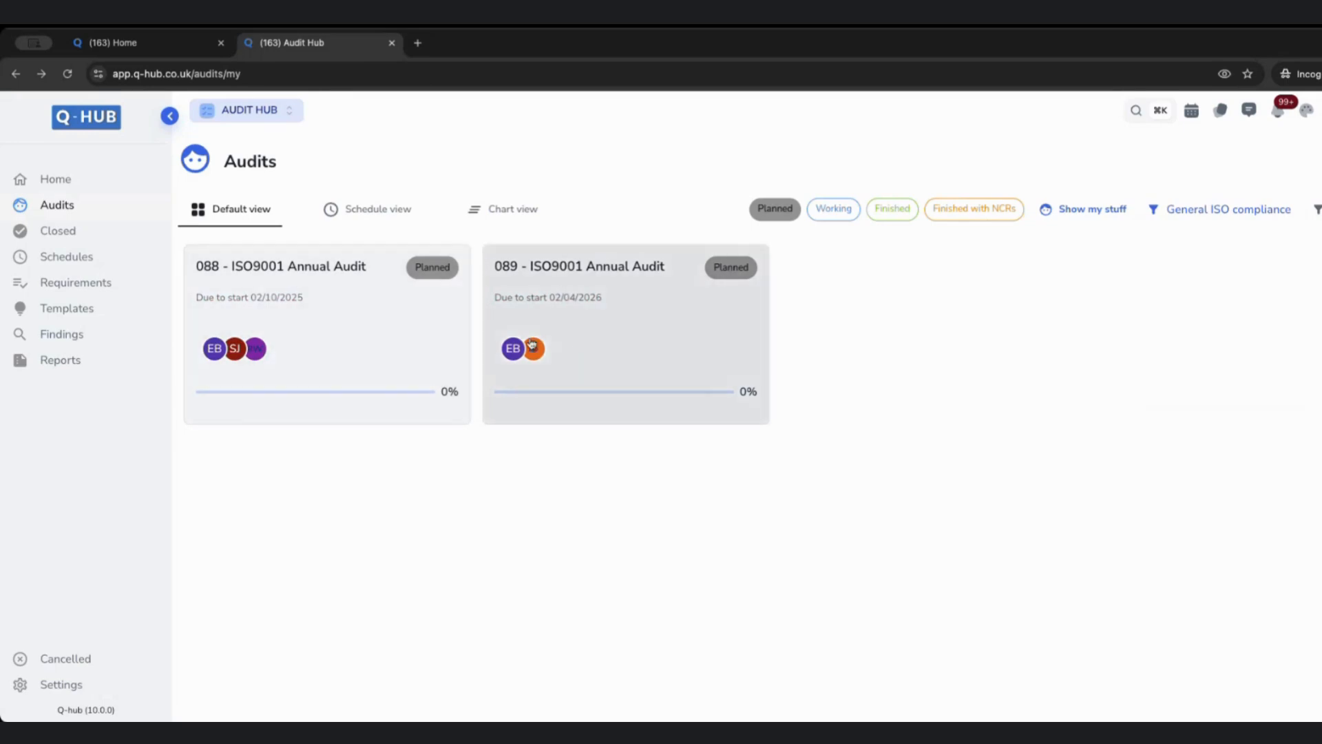
Step: Include everyone's audits, view the users assigned to the 090 ISO 45001 H&S audit, and limit the list to own audits again
{"action": "left_click", "coordinate": [1055, 210]}
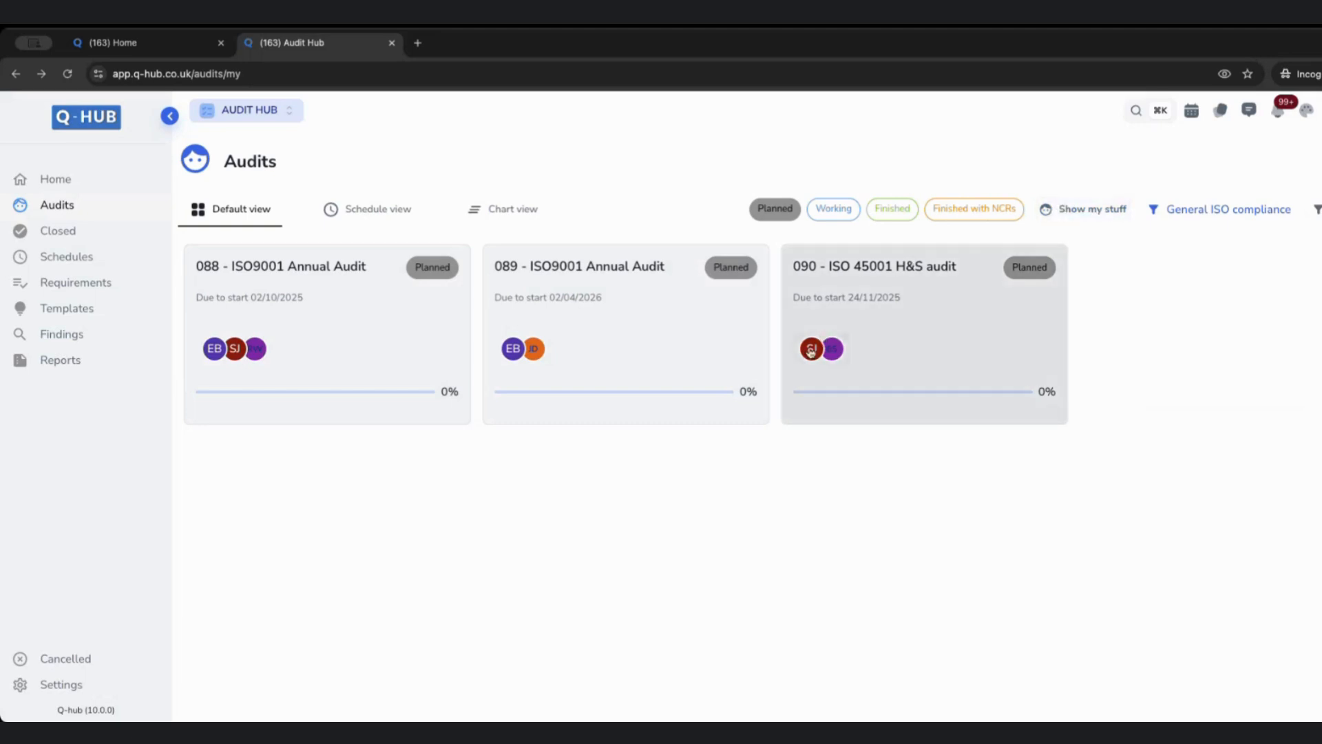
{"action": "left_click", "coordinate": [811, 349]}
{"action": "left_click", "coordinate": [962, 336]}
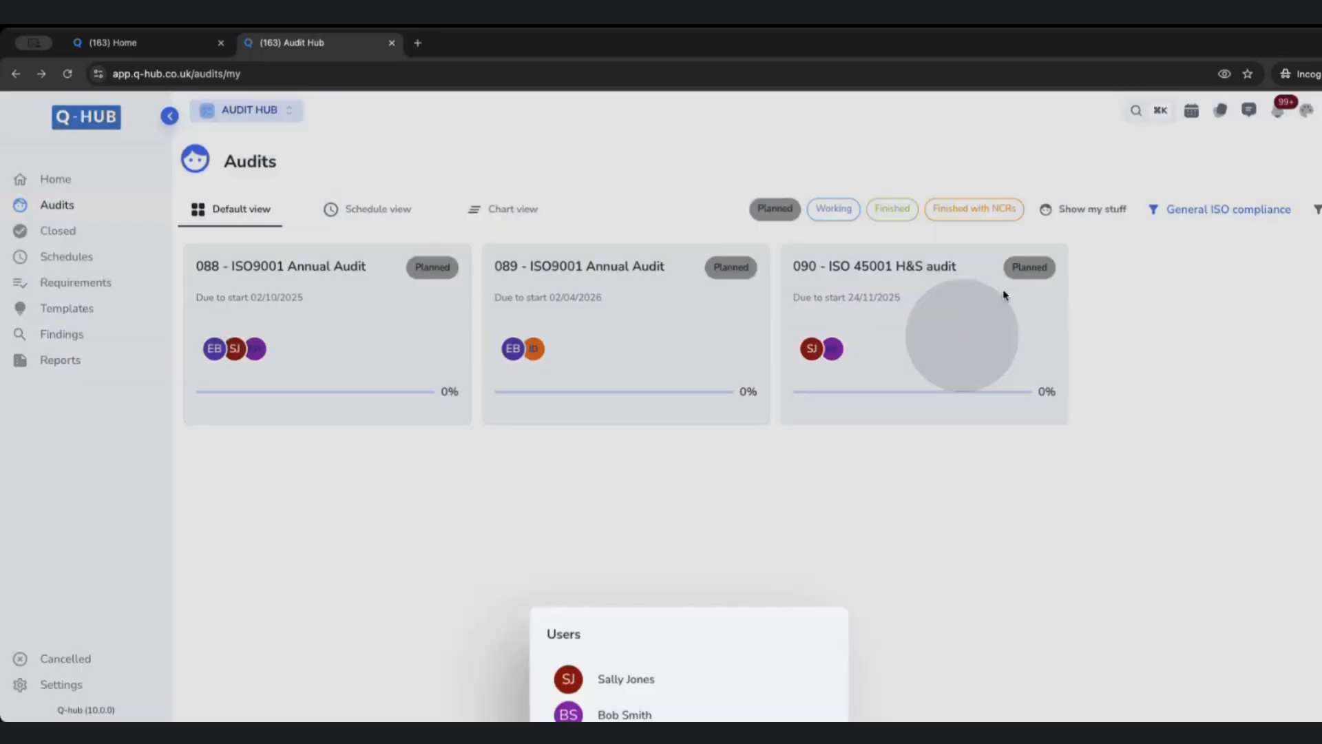
{"action": "left_click", "coordinate": [1097, 213]}
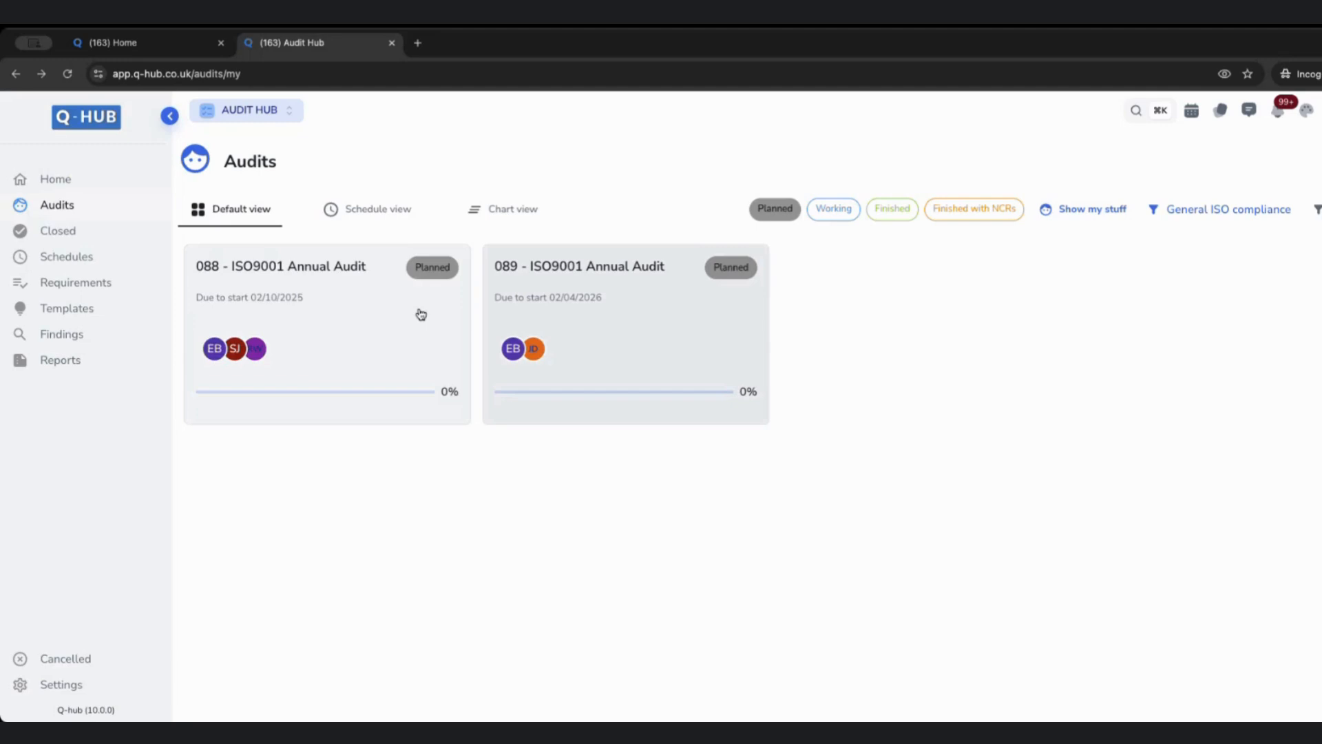
Step: Open the 088 ISO9001 Annual Audit, start it, and expand requirement 4.1 Context Of the Organisation
{"action": "left_click", "coordinate": [355, 276]}
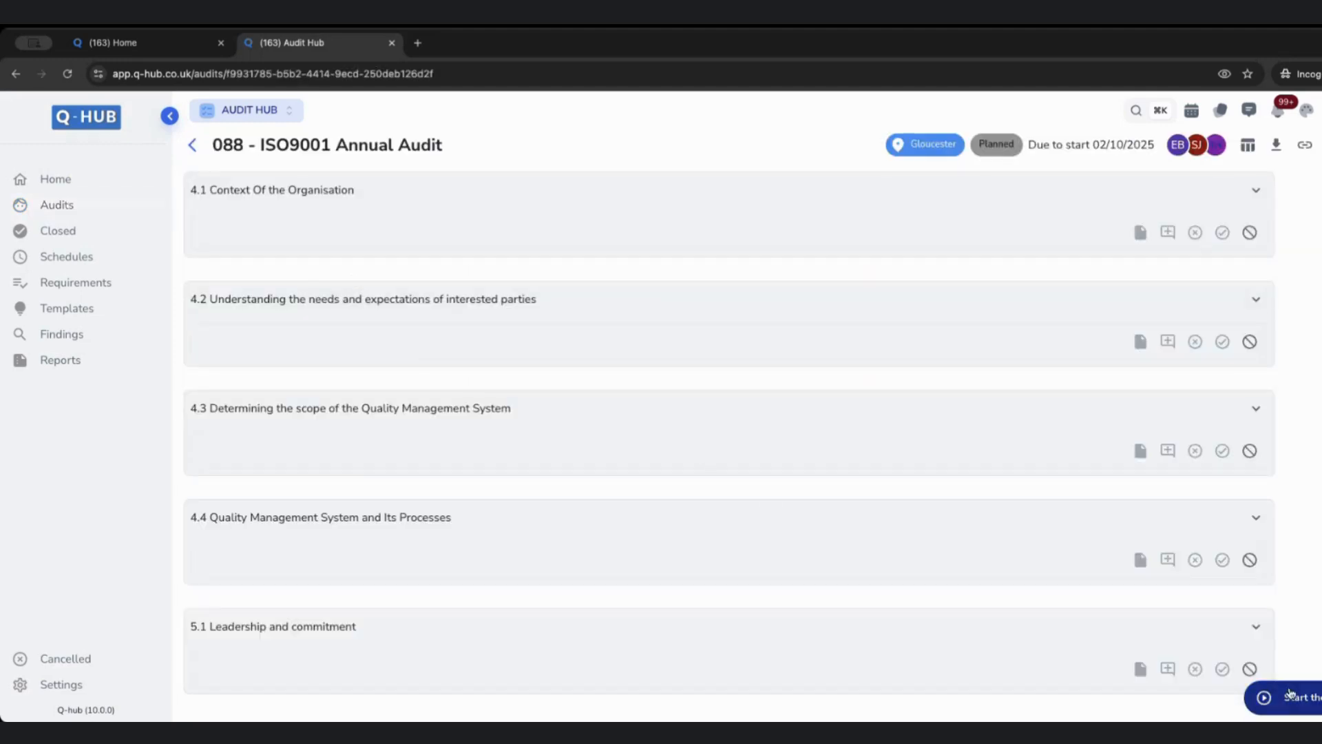
{"action": "left_click", "coordinate": [1314, 694]}
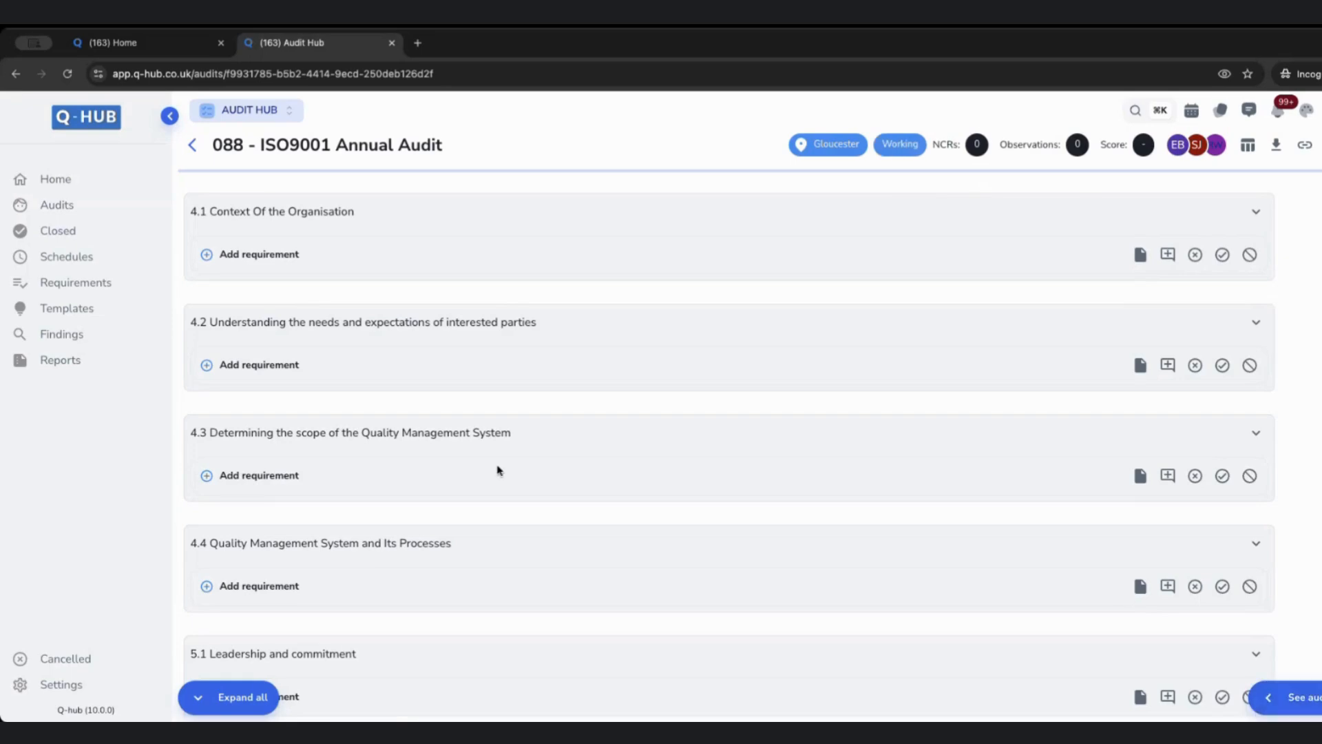
{"action": "scroll", "coordinate": [973, 392], "scroll_direction": "down", "scroll_amount": 1}
{"action": "scroll", "coordinate": [723, 324], "scroll_direction": "up", "scroll_amount": 1}
{"action": "left_click", "coordinate": [384, 221]}
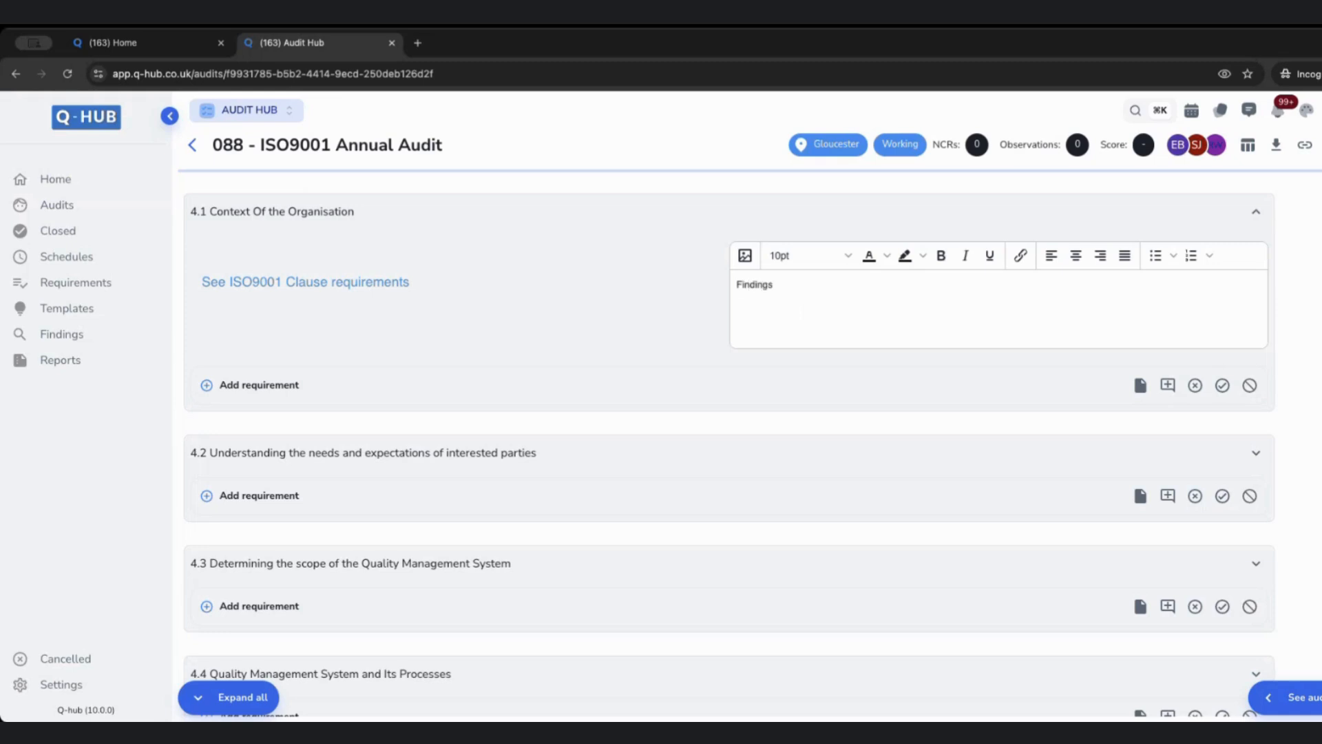
Step: Return to the audits list, include the Working status, and limit it to own audits in the General ISO compliance schedule
{"action": "left_click", "coordinate": [190, 145]}
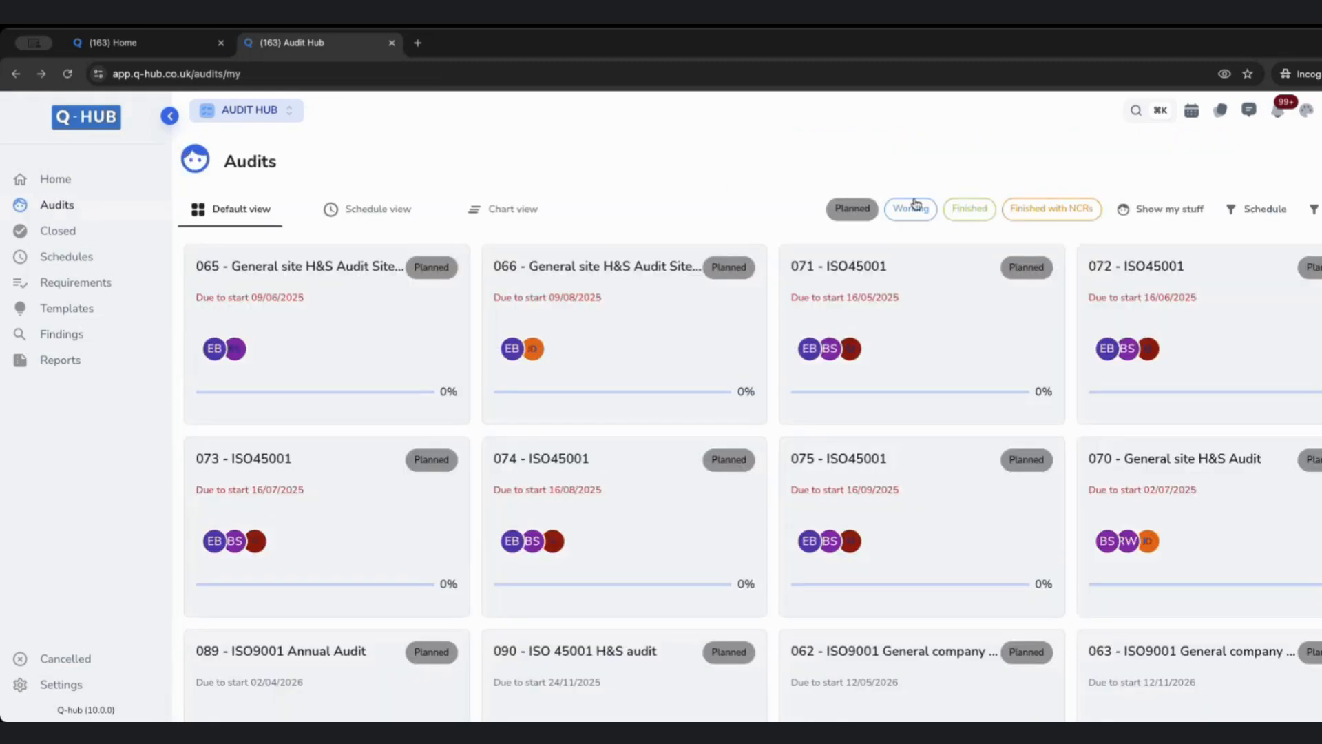
{"action": "left_click", "coordinate": [911, 209]}
{"action": "left_click", "coordinate": [1167, 209]}
{"action": "left_click", "coordinate": [1258, 209]}
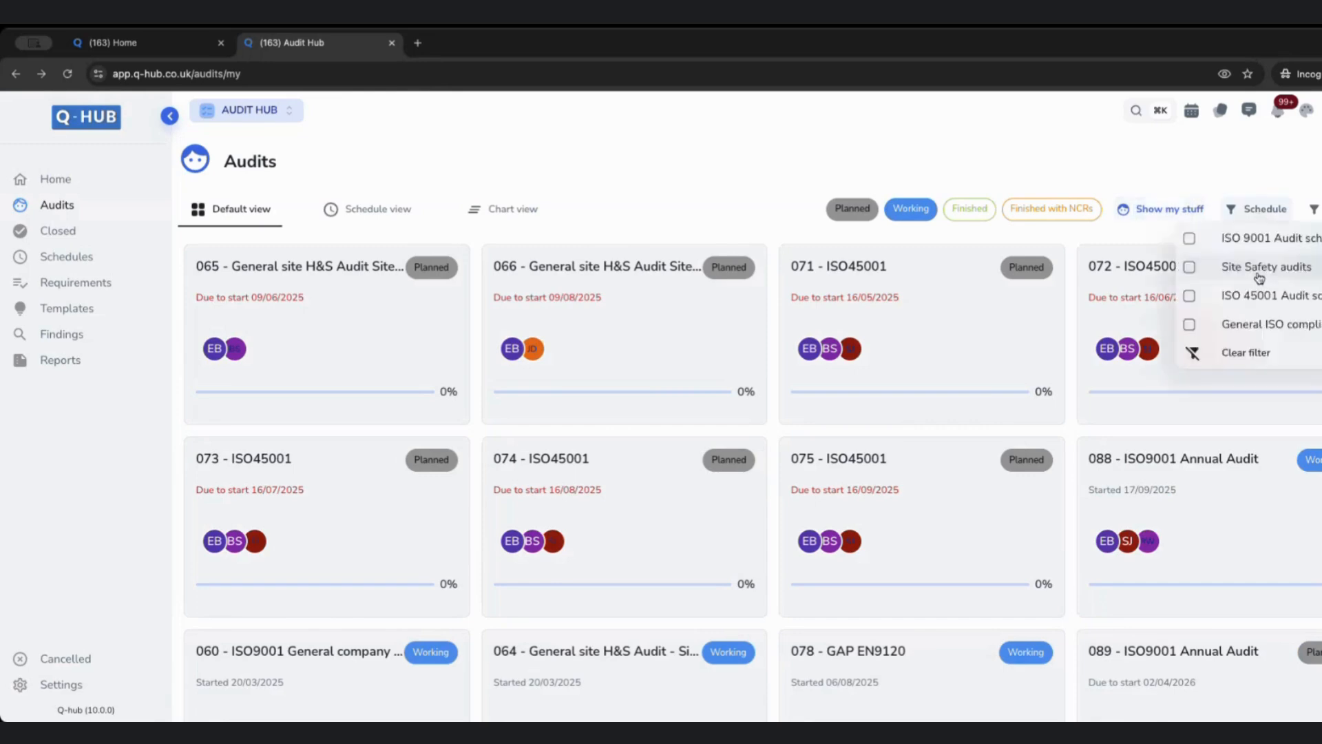
{"action": "left_click", "coordinate": [1256, 329]}
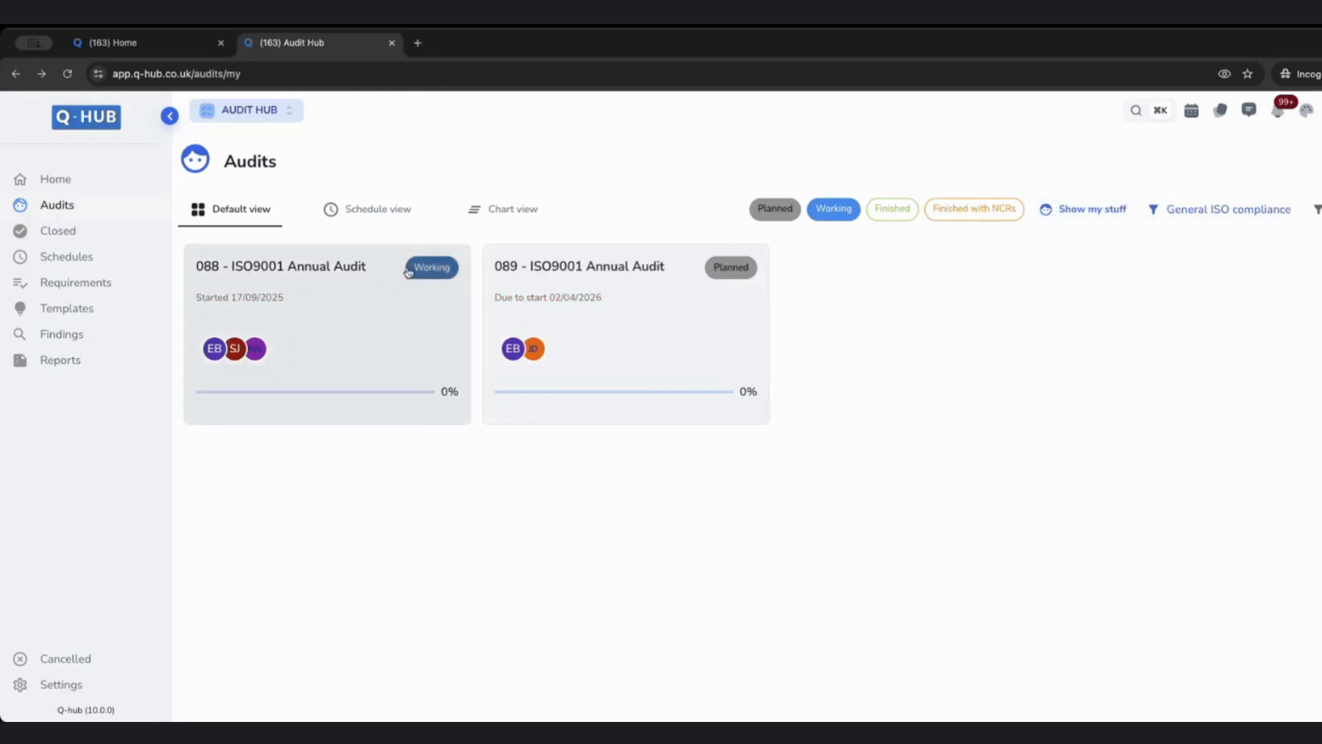
Step: Reopen the 088 ISO9001 Annual Audit and expand requirements 4.1 and 4.2 to show their findings fields
{"action": "left_click", "coordinate": [295, 306]}
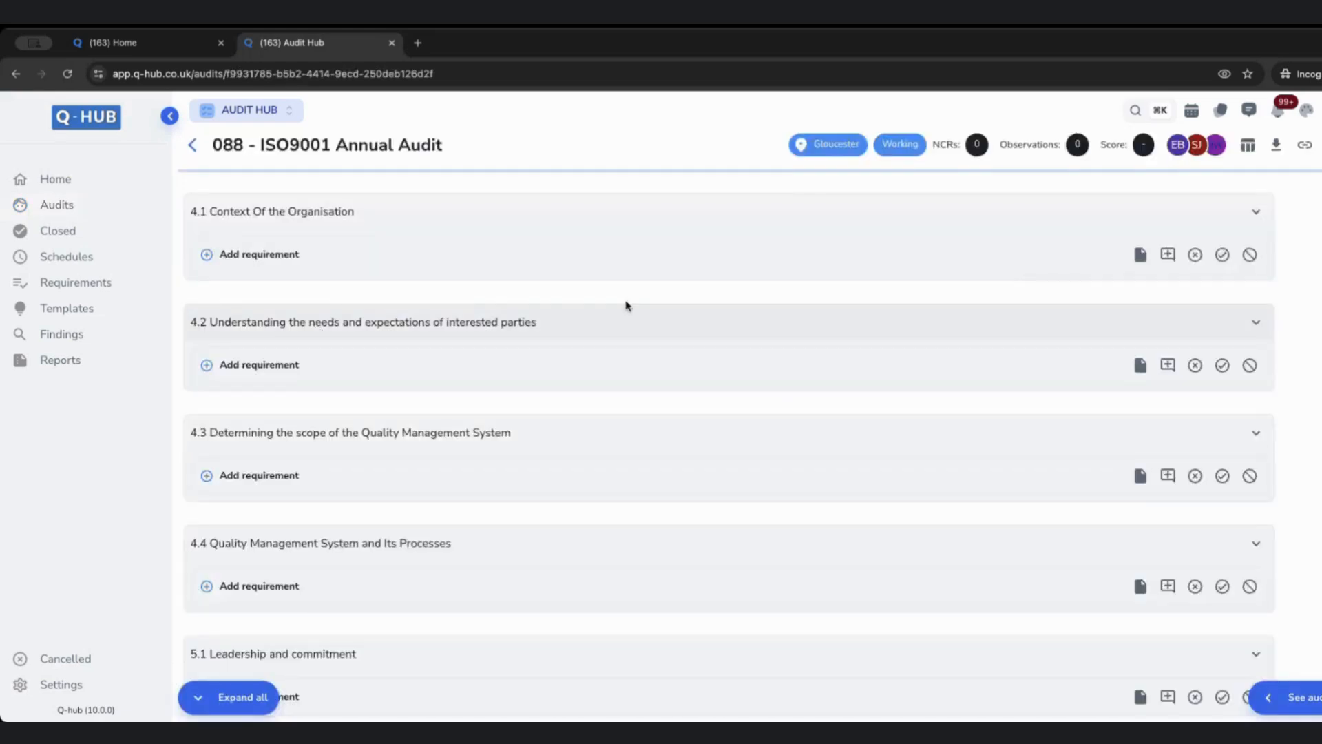
{"action": "left_click", "coordinate": [1057, 226]}
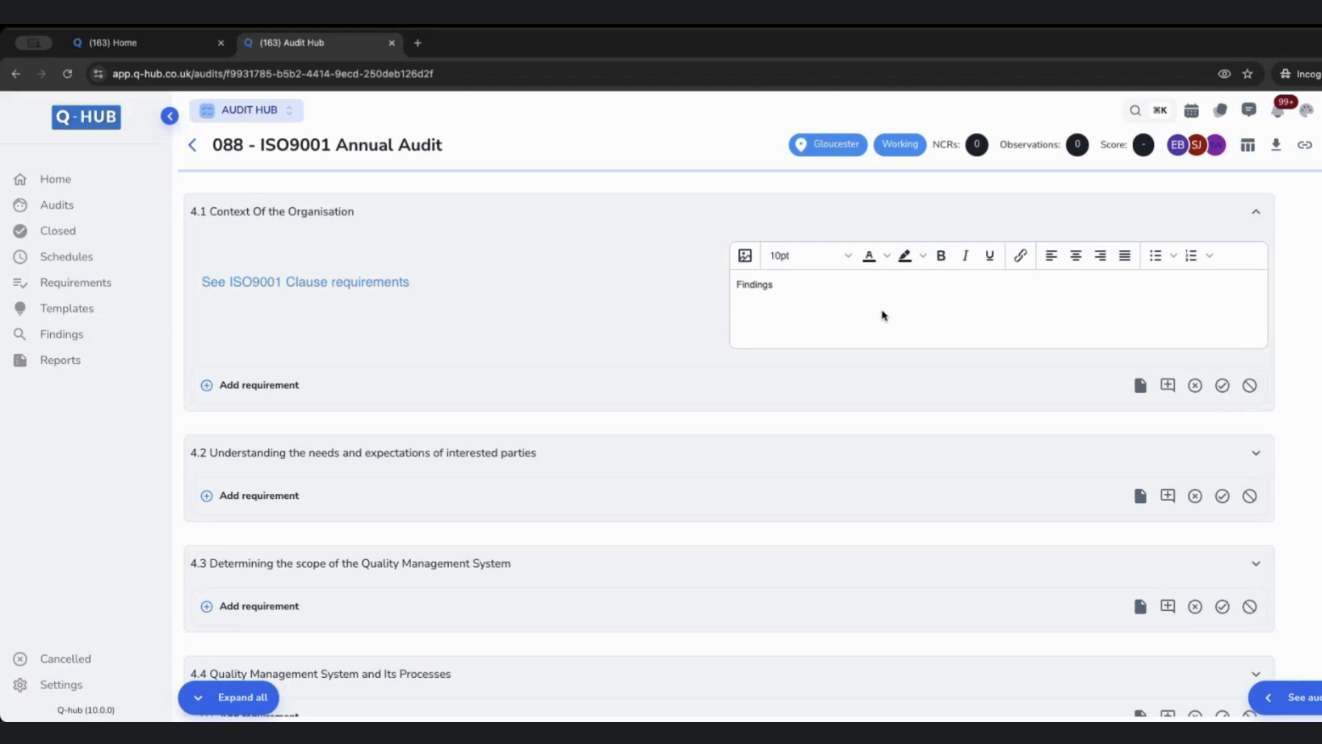
{"action": "scroll", "coordinate": [891, 405], "scroll_direction": "down", "scroll_amount": 1}
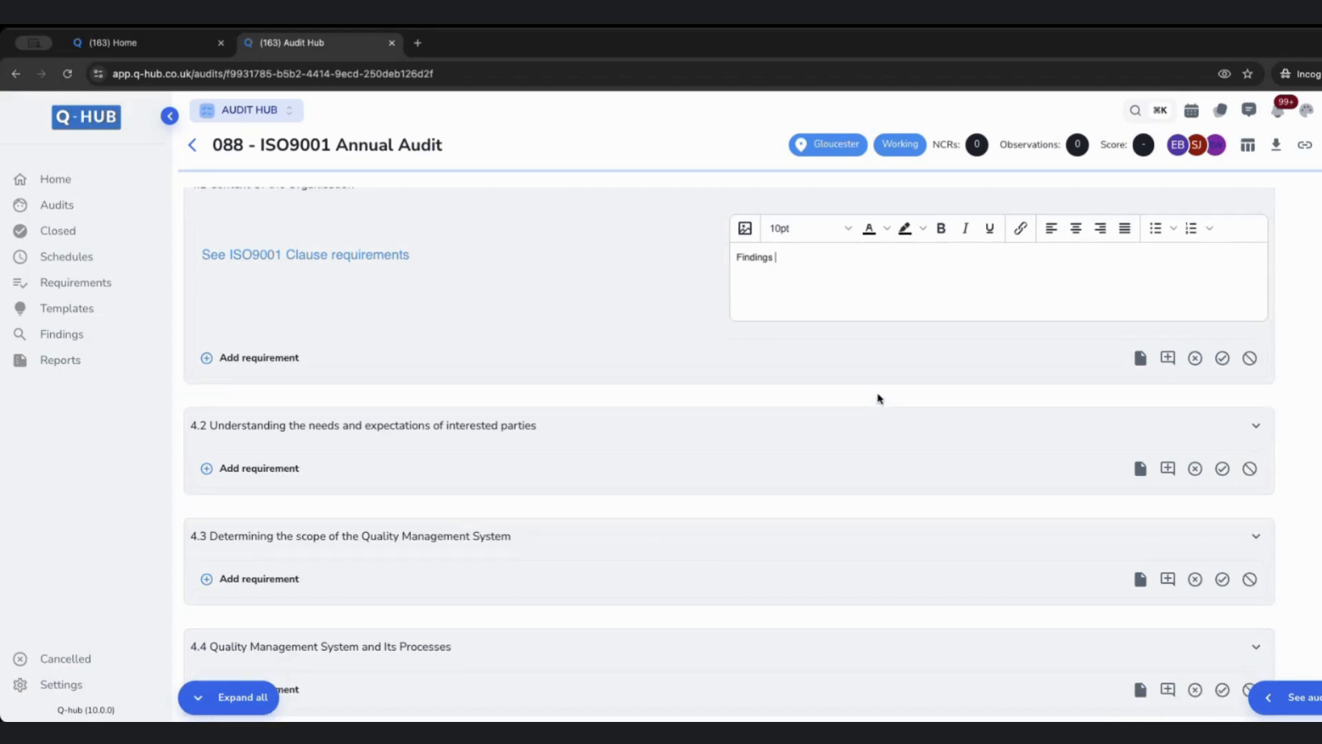
{"action": "left_click", "coordinate": [881, 423]}
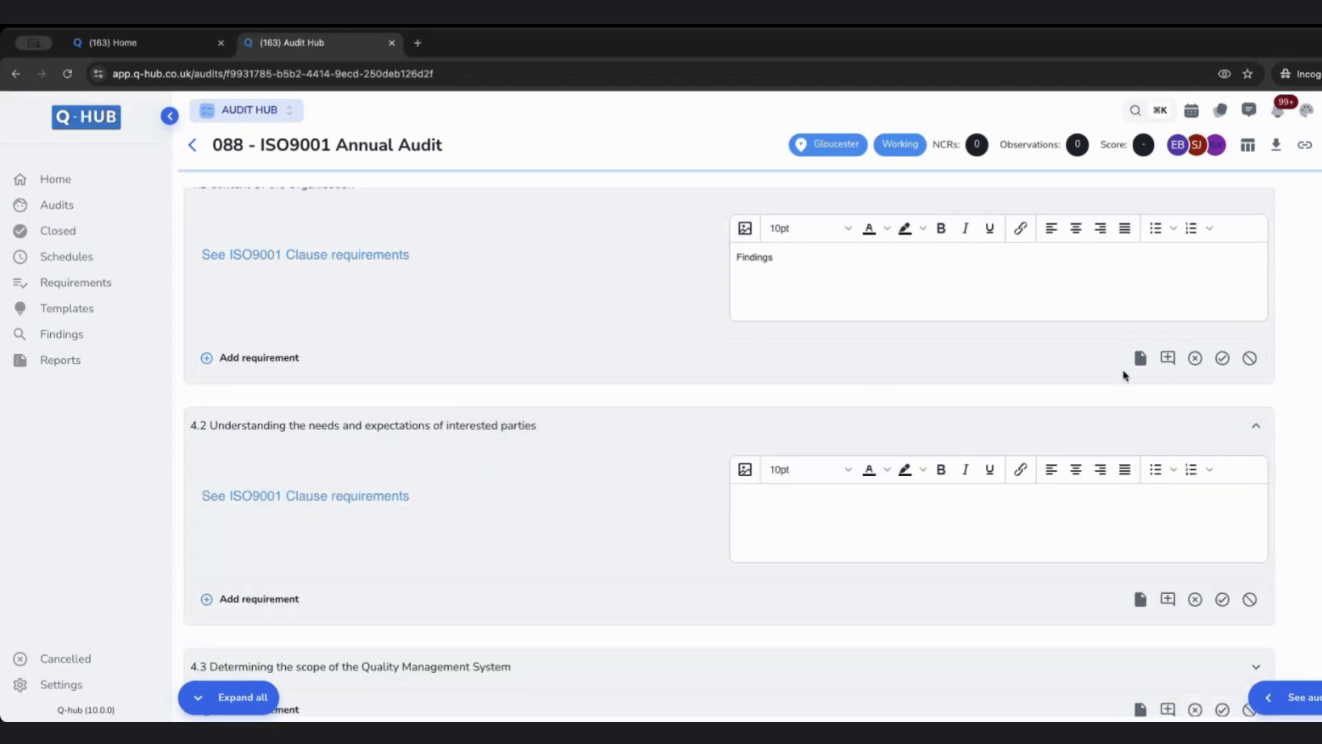
Step: View the file upload options for requirement 4.1 and close them without attaching anything
{"action": "left_click", "coordinate": [1140, 358]}
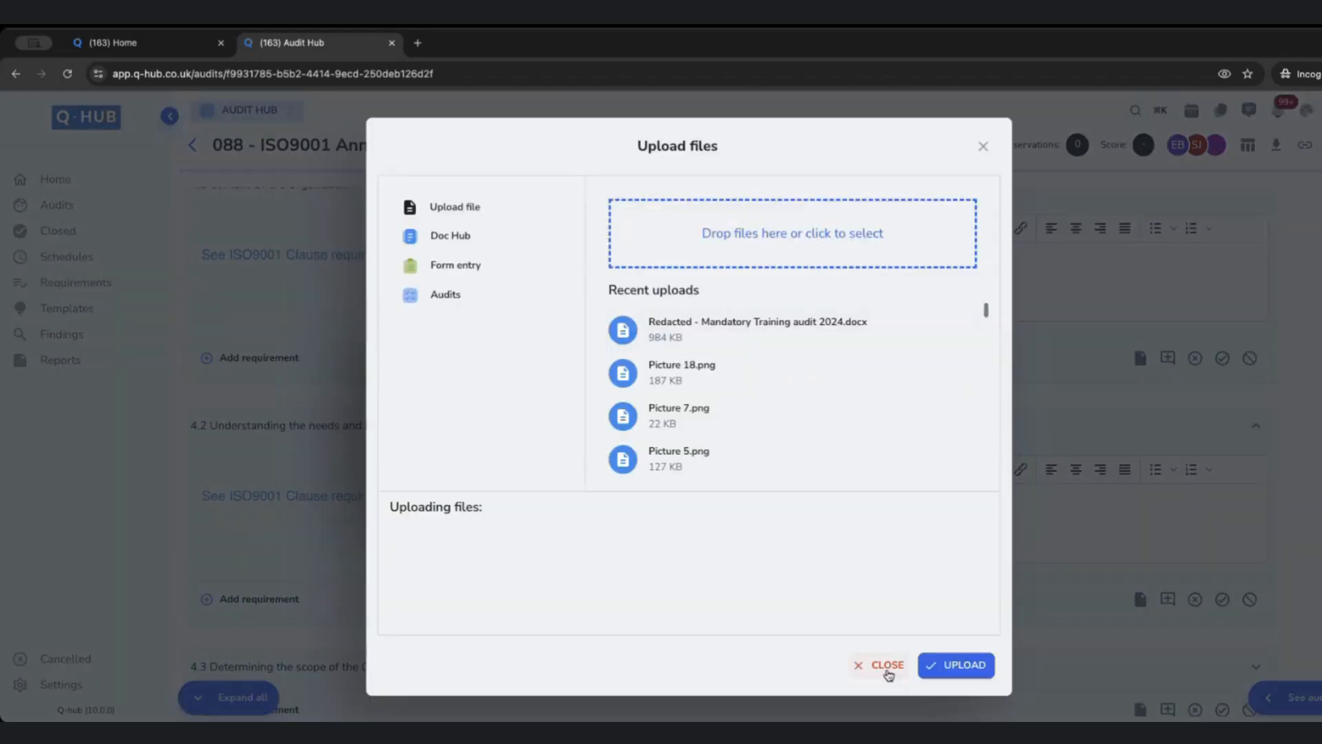
{"action": "left_click", "coordinate": [882, 665]}
{"action": "left_click", "coordinate": [972, 473]}
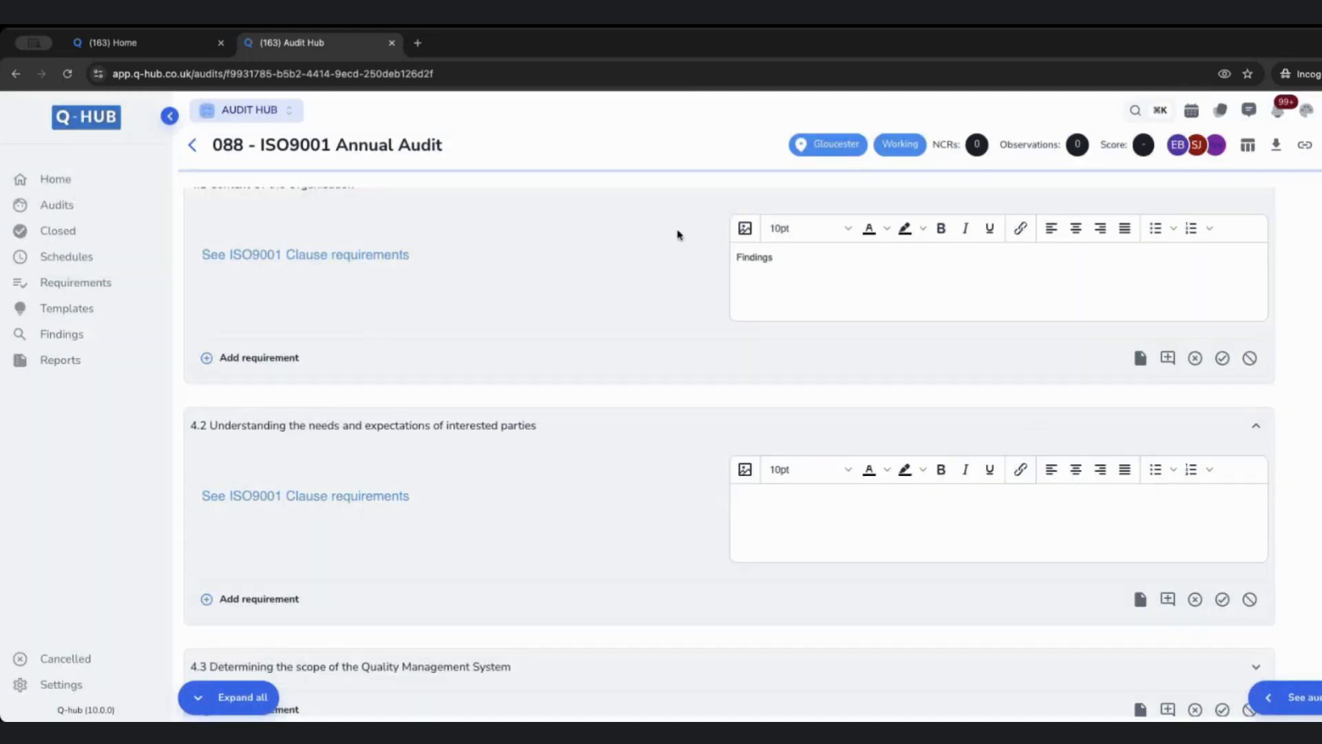
{"action": "scroll", "coordinate": [310, 251], "scroll_direction": "up", "scroll_amount": 1}
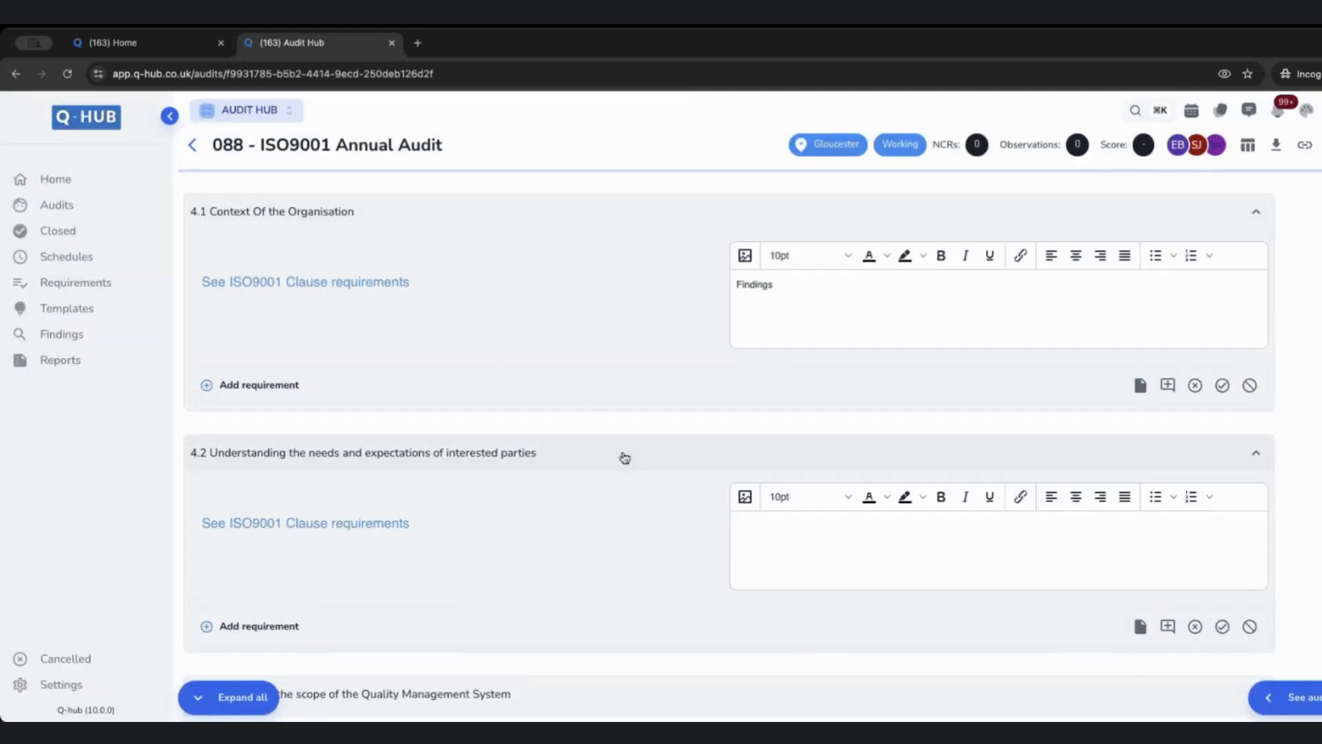
Step: View the observation form and the NCR template choices for requirement 4.1, closing each without adding anything
{"action": "left_click", "coordinate": [1167, 386]}
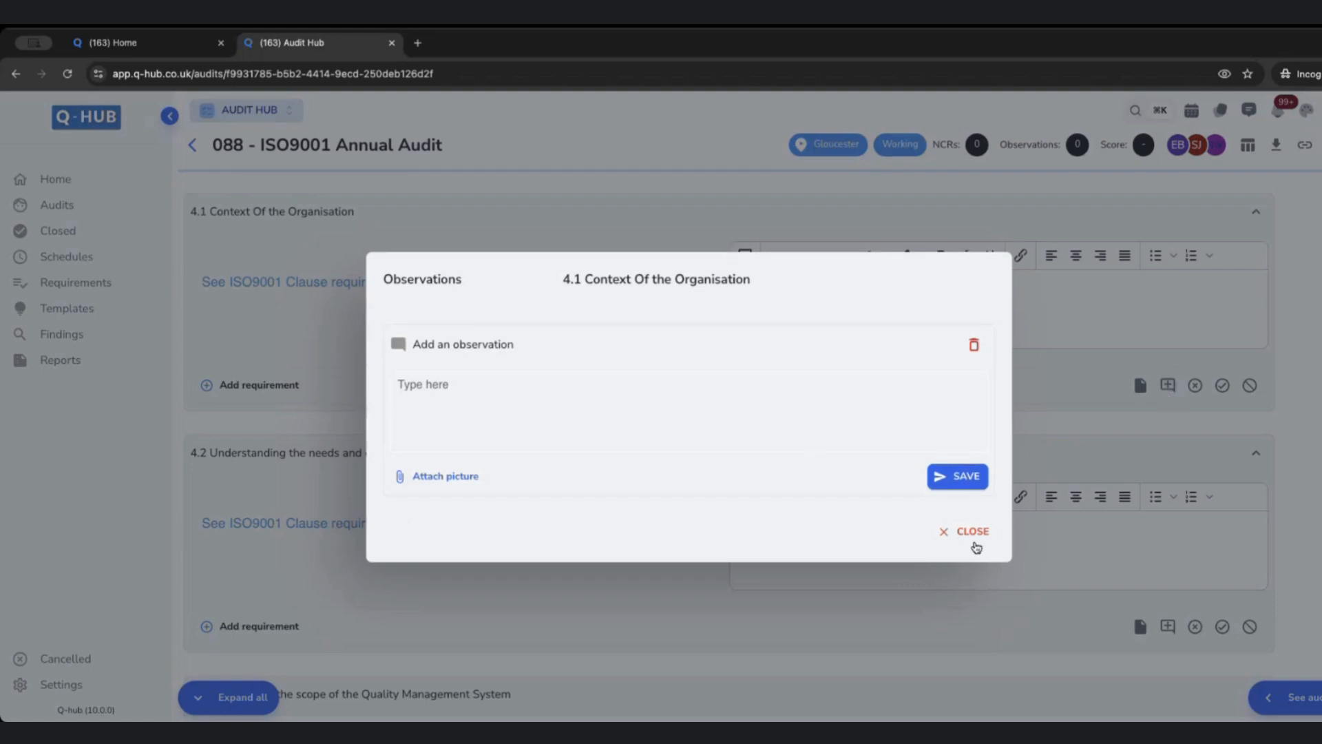
{"action": "left_click", "coordinate": [971, 534]}
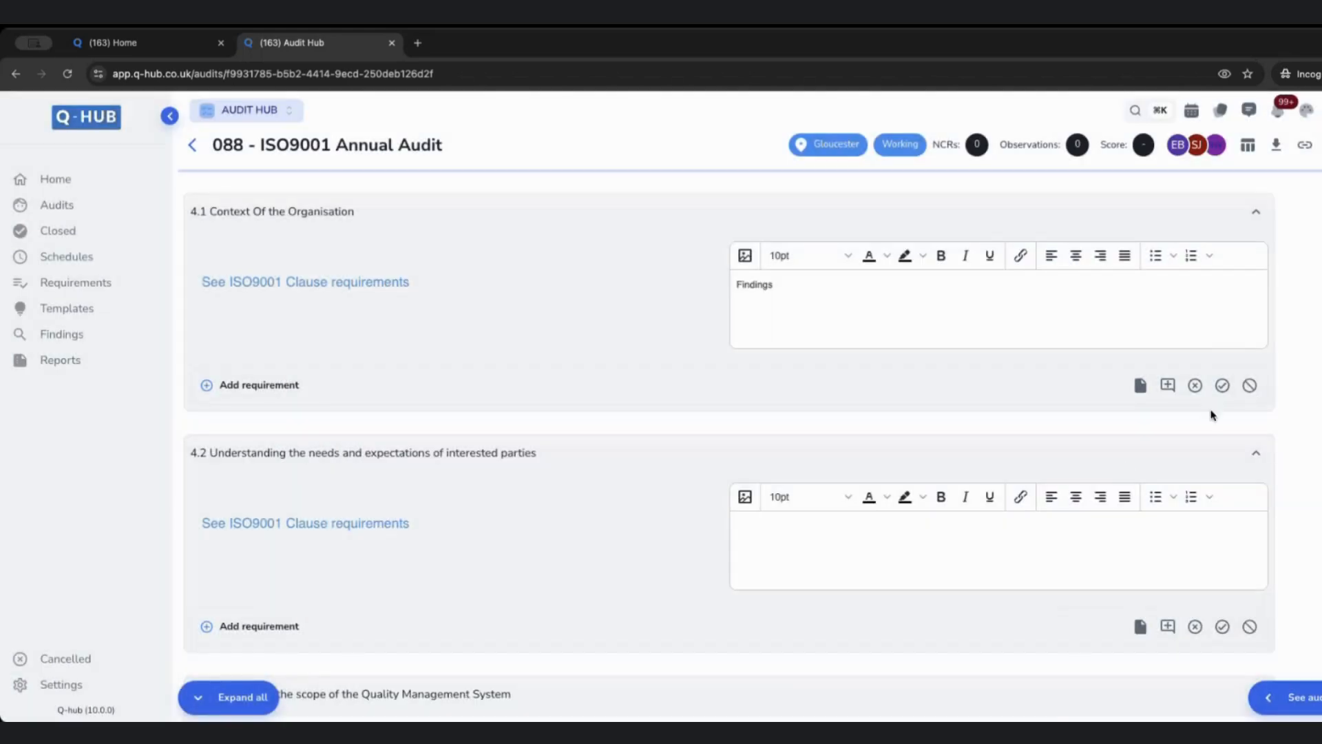
{"action": "left_click", "coordinate": [1195, 386]}
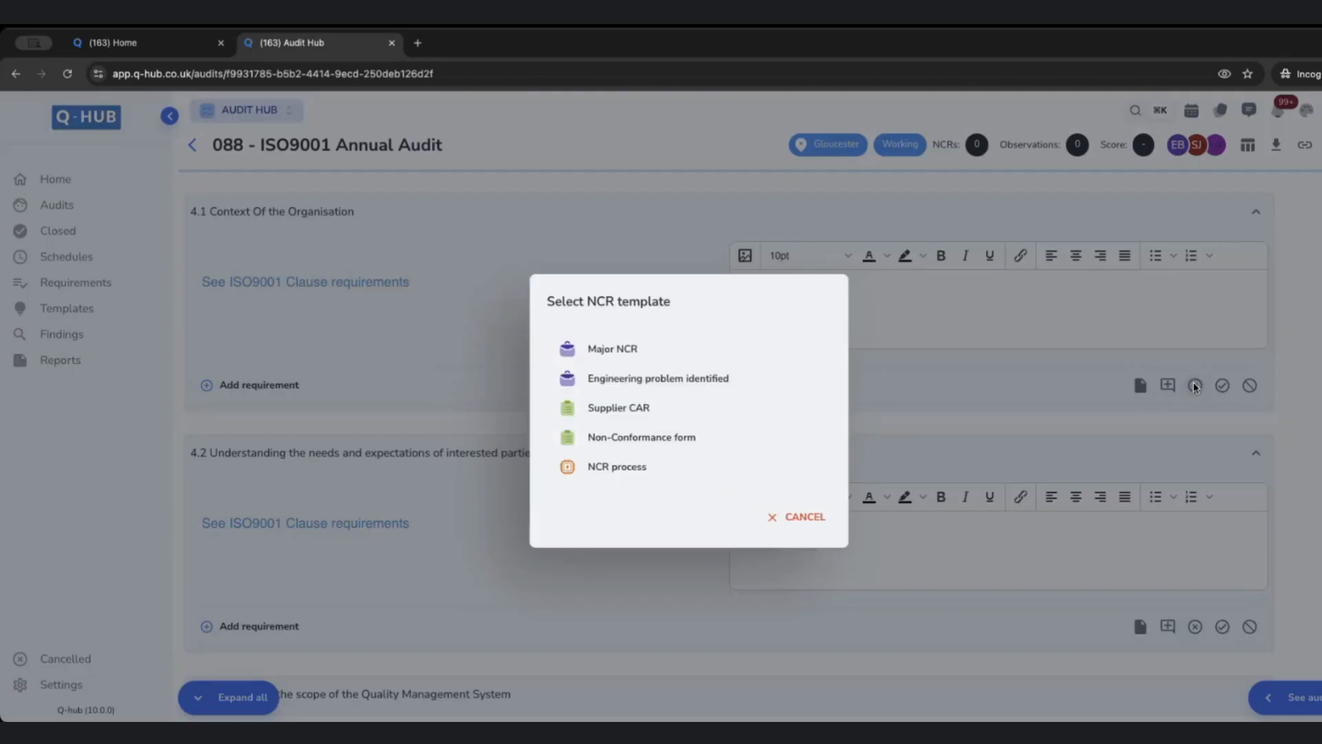
{"action": "left_click", "coordinate": [1230, 391]}
Step: Try marking requirement 4.1 as compliant and as not applicable, and clear its status again
{"action": "left_click", "coordinate": [1227, 389]}
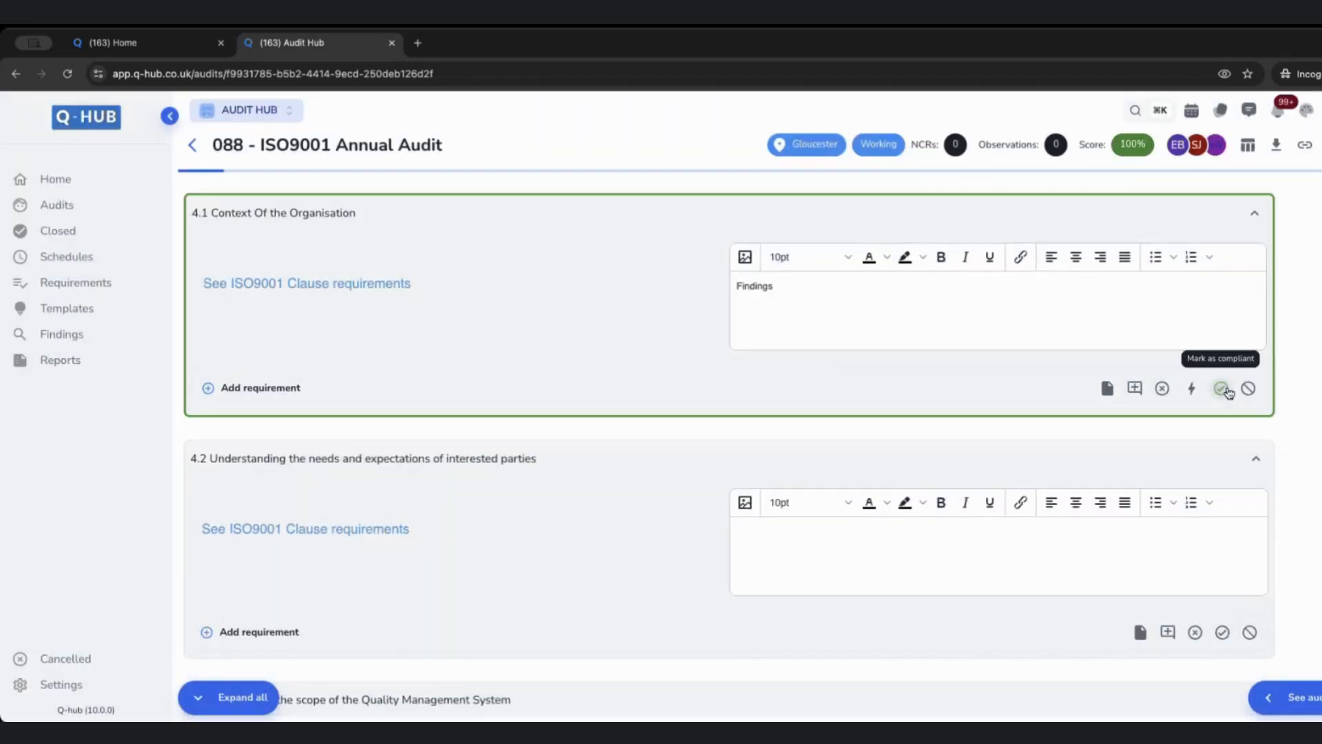
{"action": "left_click", "coordinate": [1248, 388]}
{"action": "left_click", "coordinate": [1246, 387]}
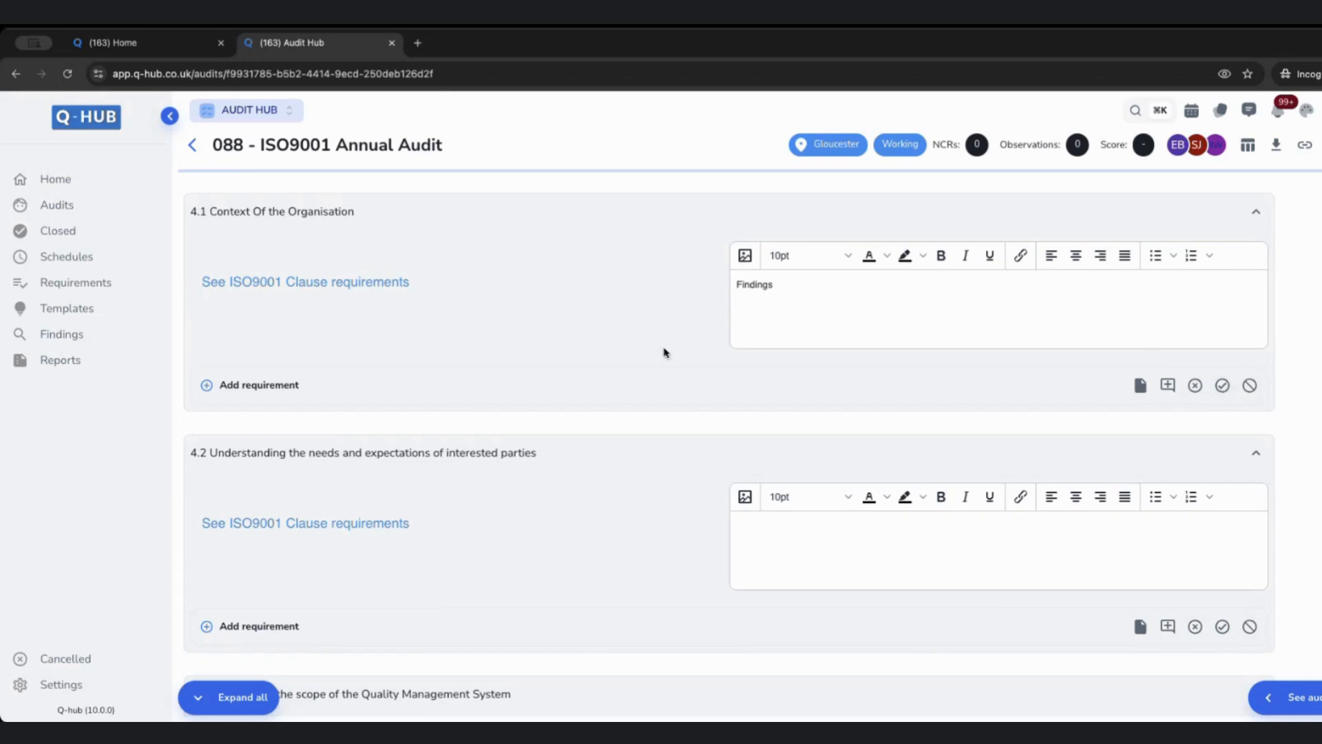
Step: Collapse the navigation sidebar and show the audit's requirements in table view, looking through the rows
{"action": "left_click", "coordinate": [169, 116]}
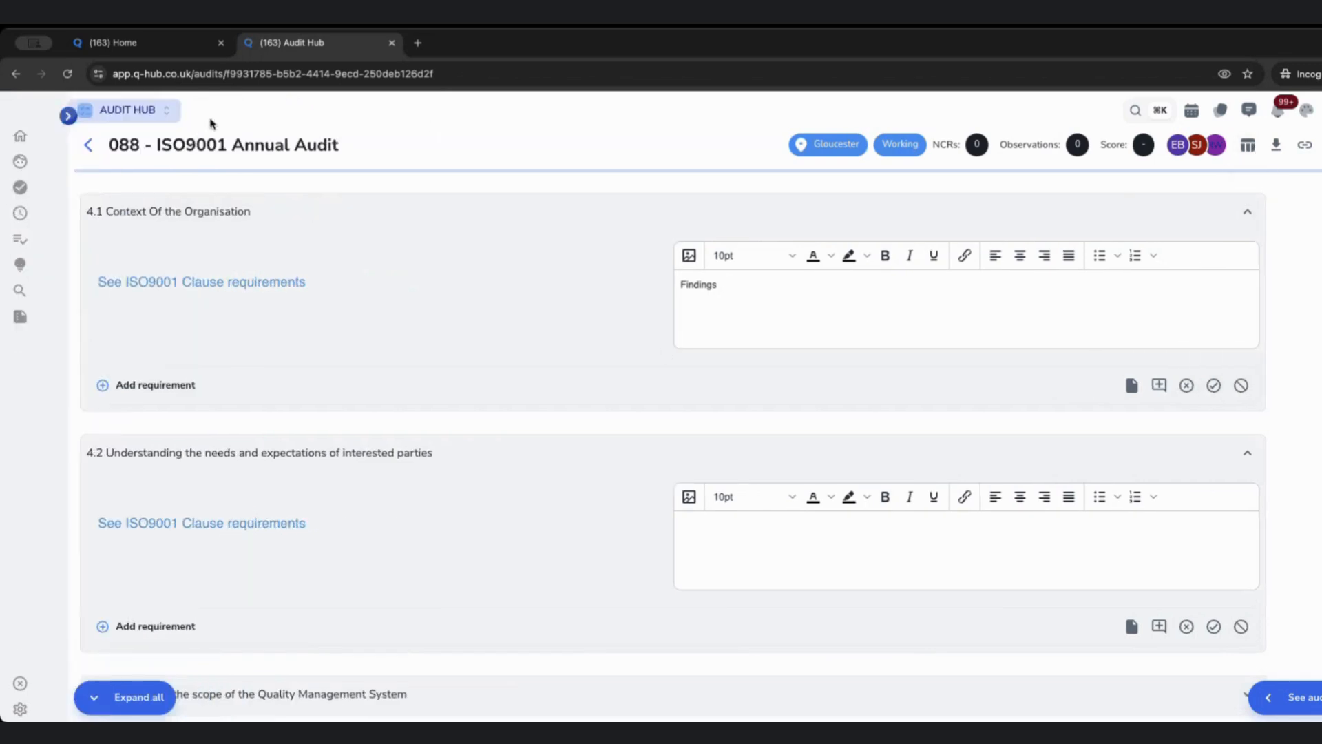
{"action": "left_click", "coordinate": [1248, 146]}
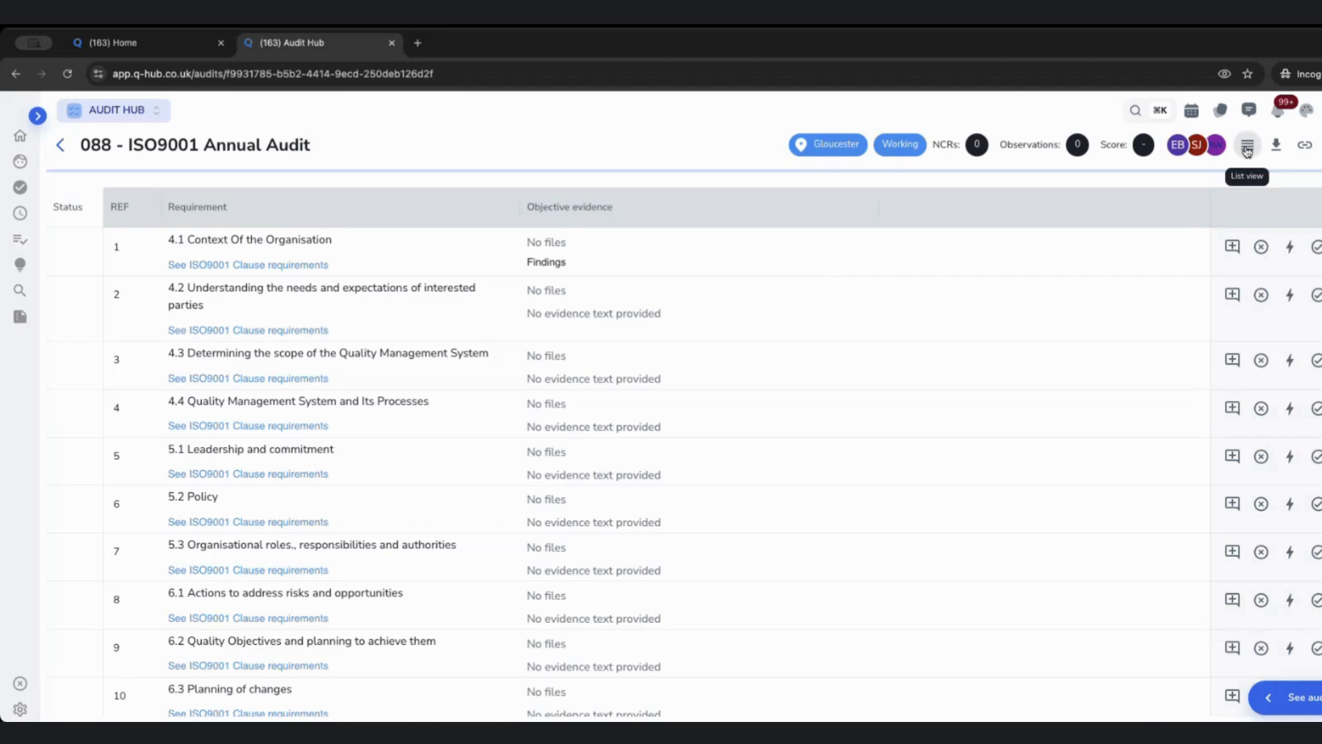
{"action": "scroll", "coordinate": [550, 406], "scroll_direction": "down", "scroll_amount": 1}
{"action": "scroll", "coordinate": [592, 493], "scroll_direction": "up", "scroll_amount": 1}
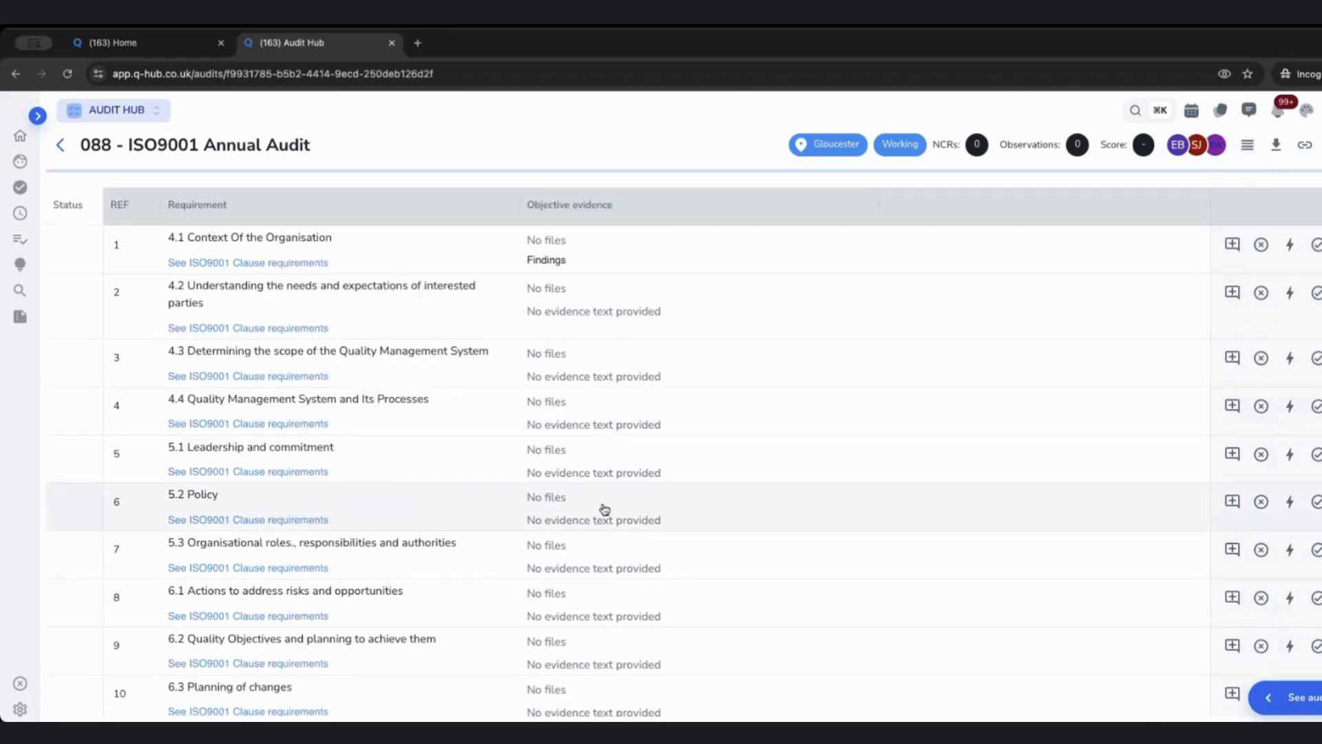
{"action": "scroll", "coordinate": [786, 454], "scroll_direction": "down", "scroll_amount": 1}
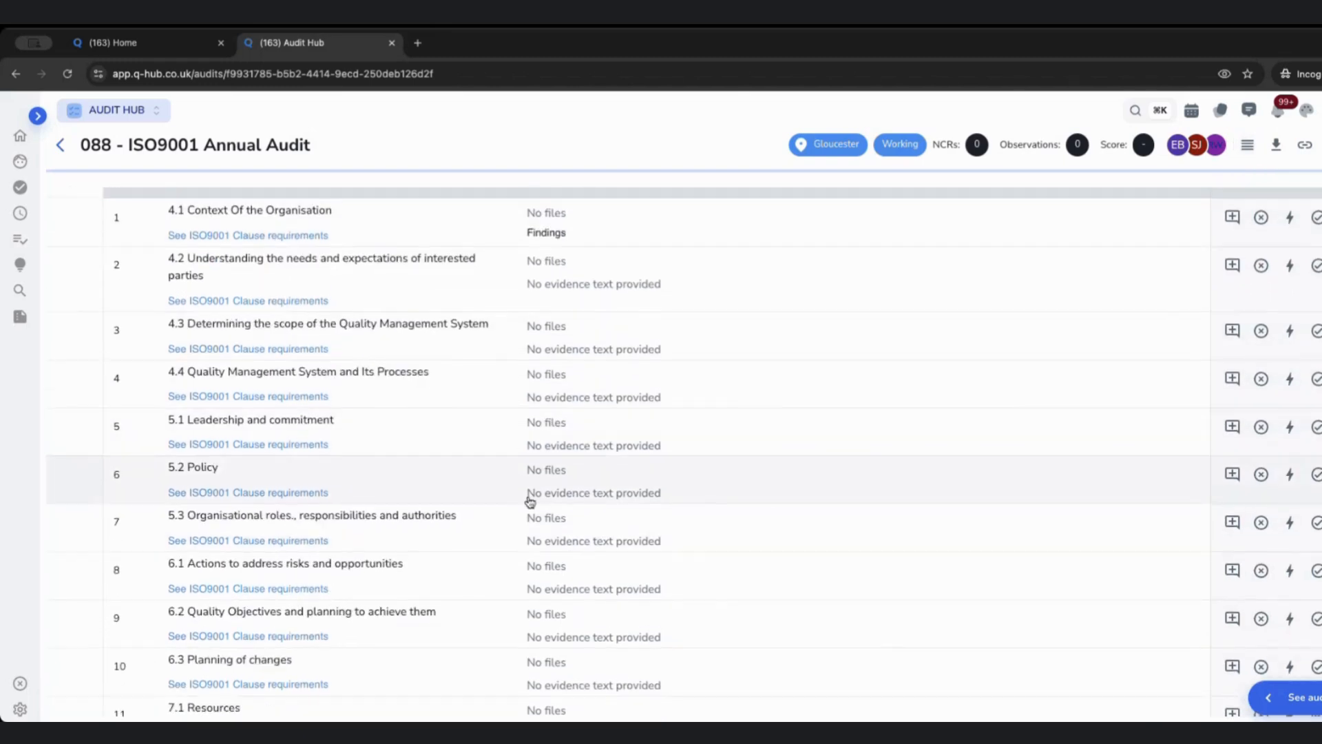
{"action": "scroll", "coordinate": [599, 518], "scroll_direction": "down", "scroll_amount": 1}
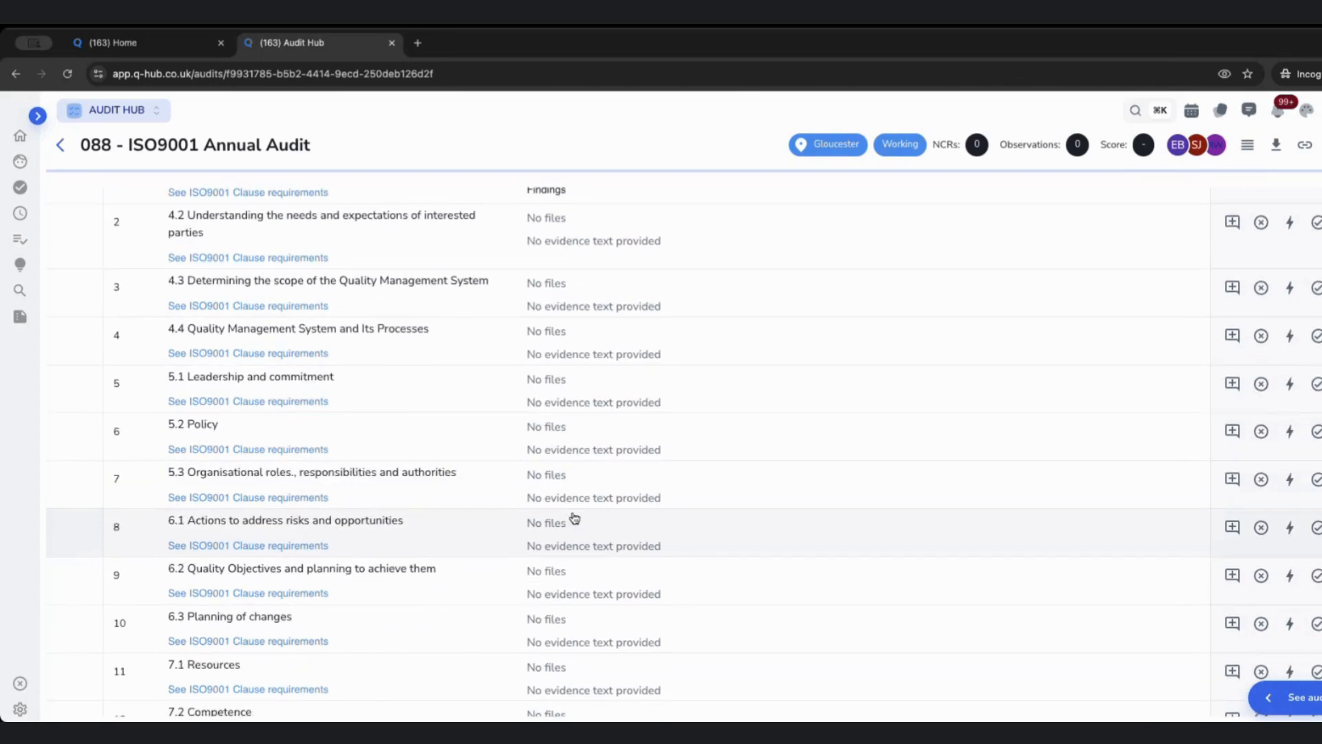
Step: View the objective evidence editor for requirement 4.1 and finish without changing its text
{"action": "scroll", "coordinate": [413, 434], "scroll_direction": "up", "scroll_amount": 2}
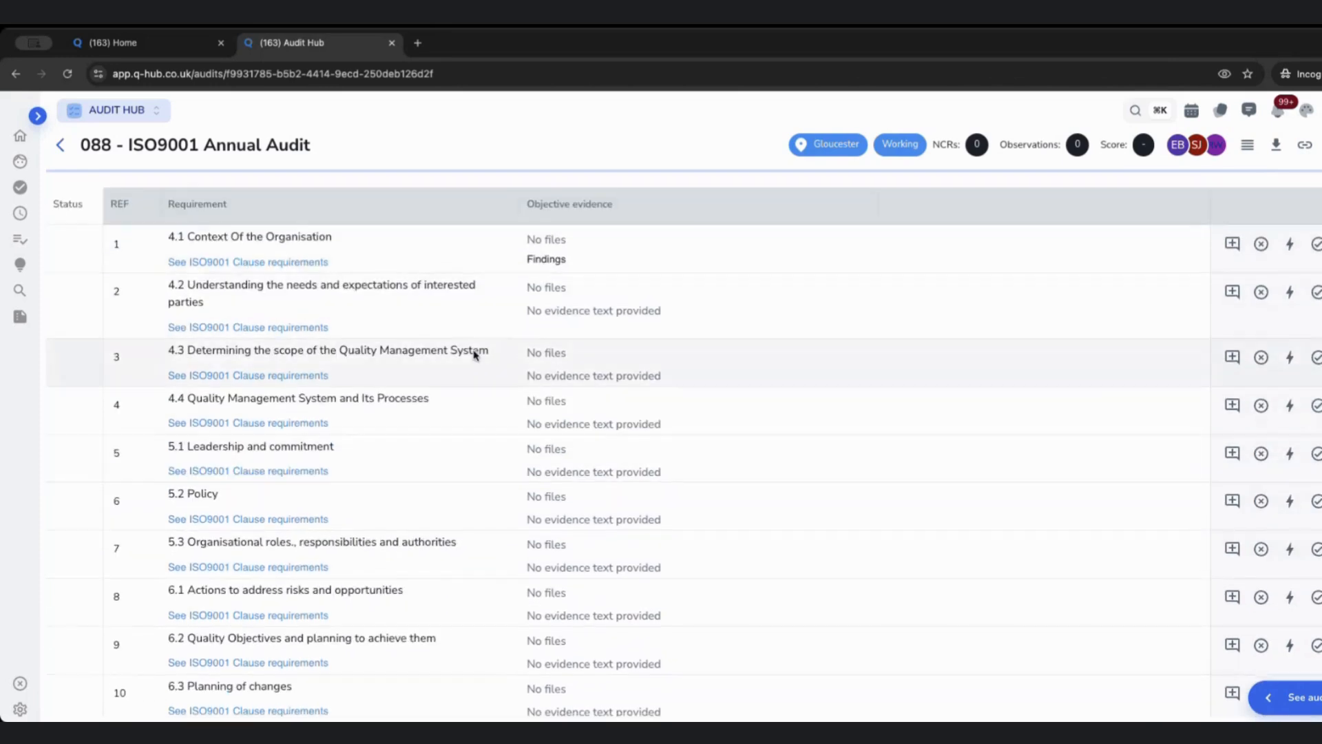
{"action": "left_click", "coordinate": [560, 245]}
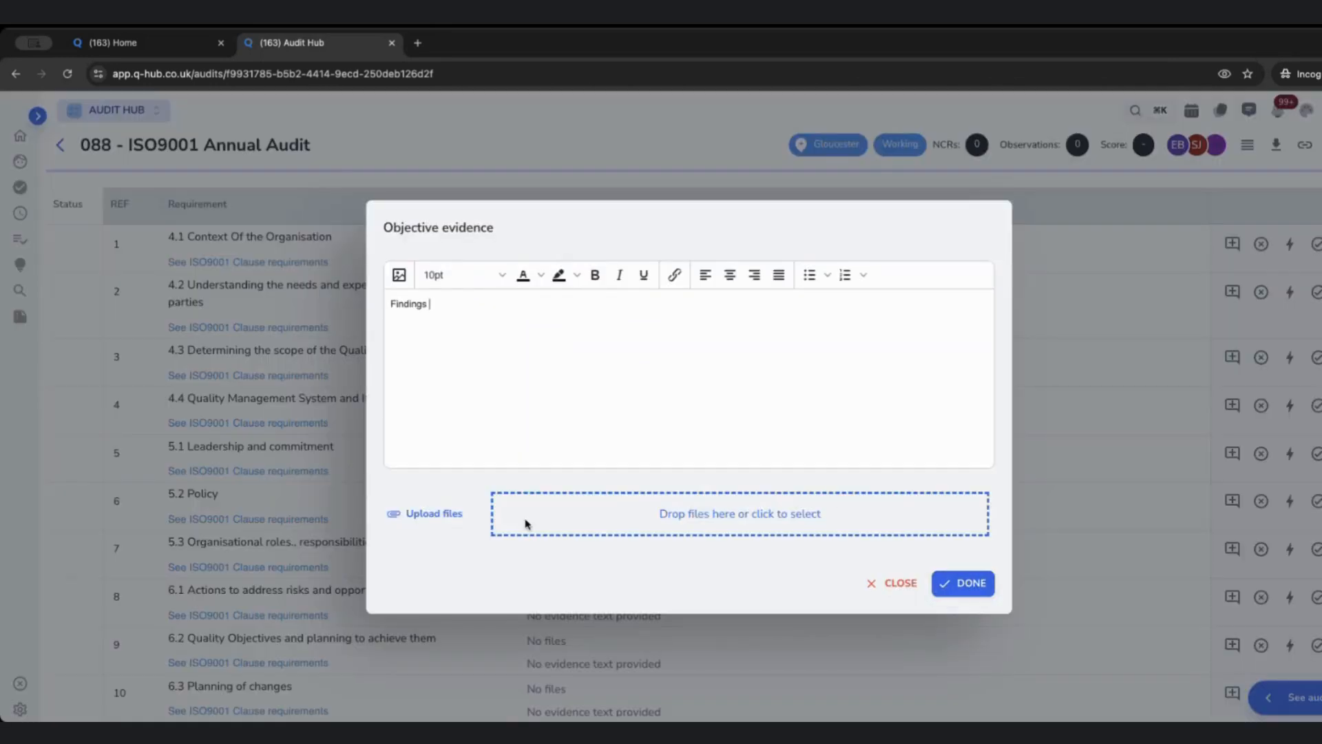
{"action": "left_click", "coordinate": [963, 583]}
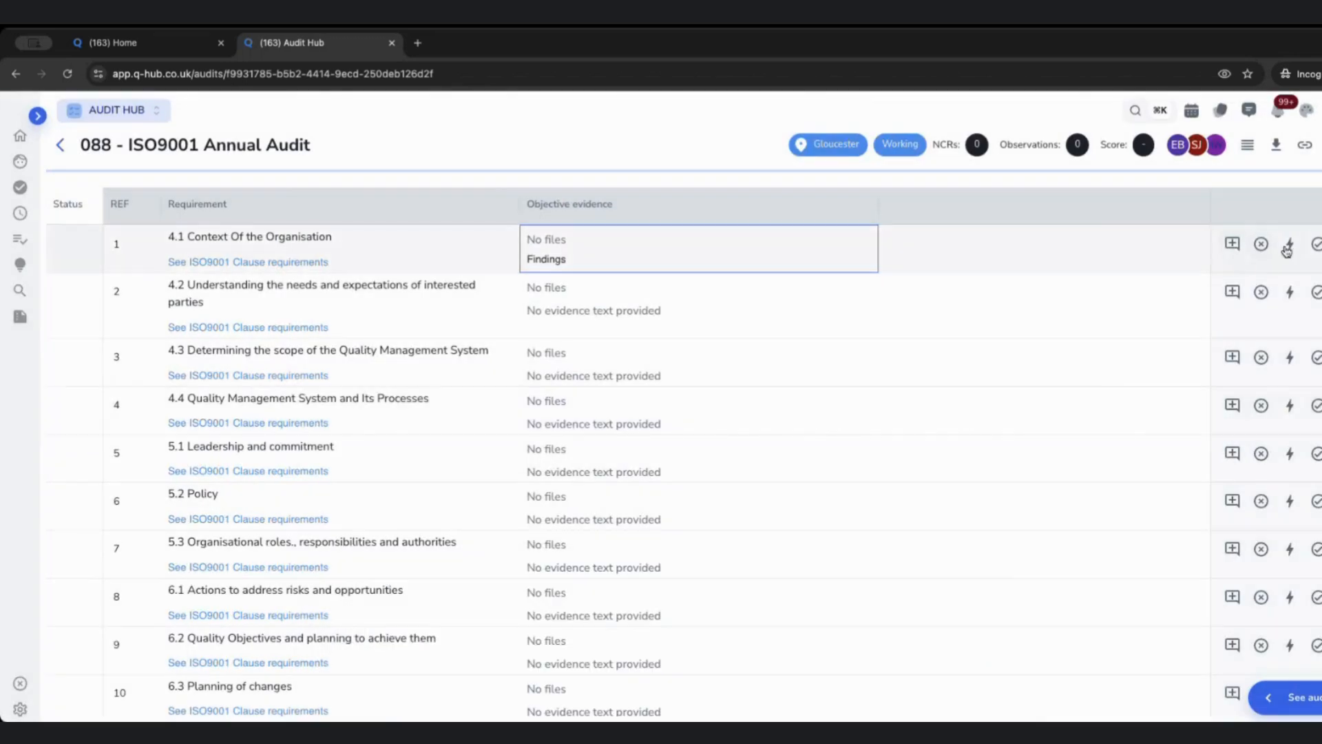
Step: Mark requirements 4.1 and 4.2 as compliant and requirement 4.3 as not applicable
{"action": "left_click", "coordinate": [1316, 244]}
{"action": "left_click", "coordinate": [1315, 292]}
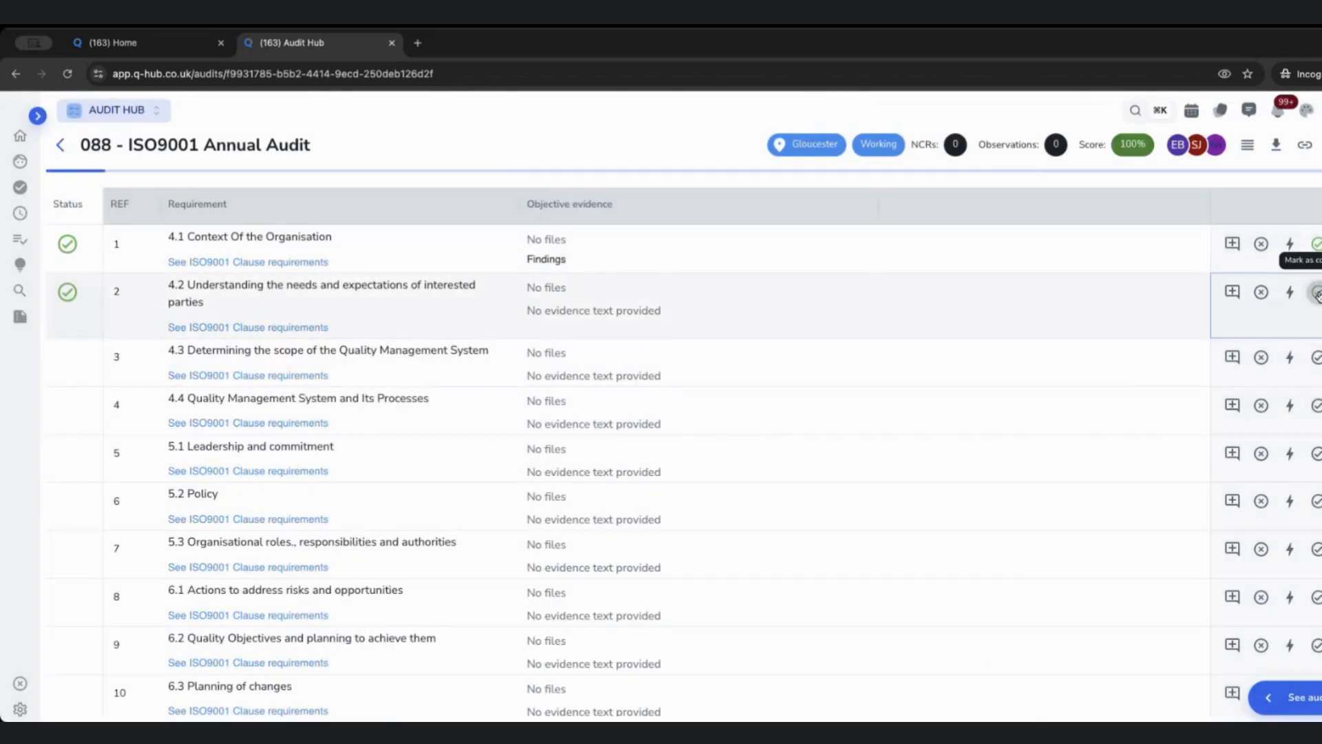
{"action": "left_click", "coordinate": [1317, 358]}
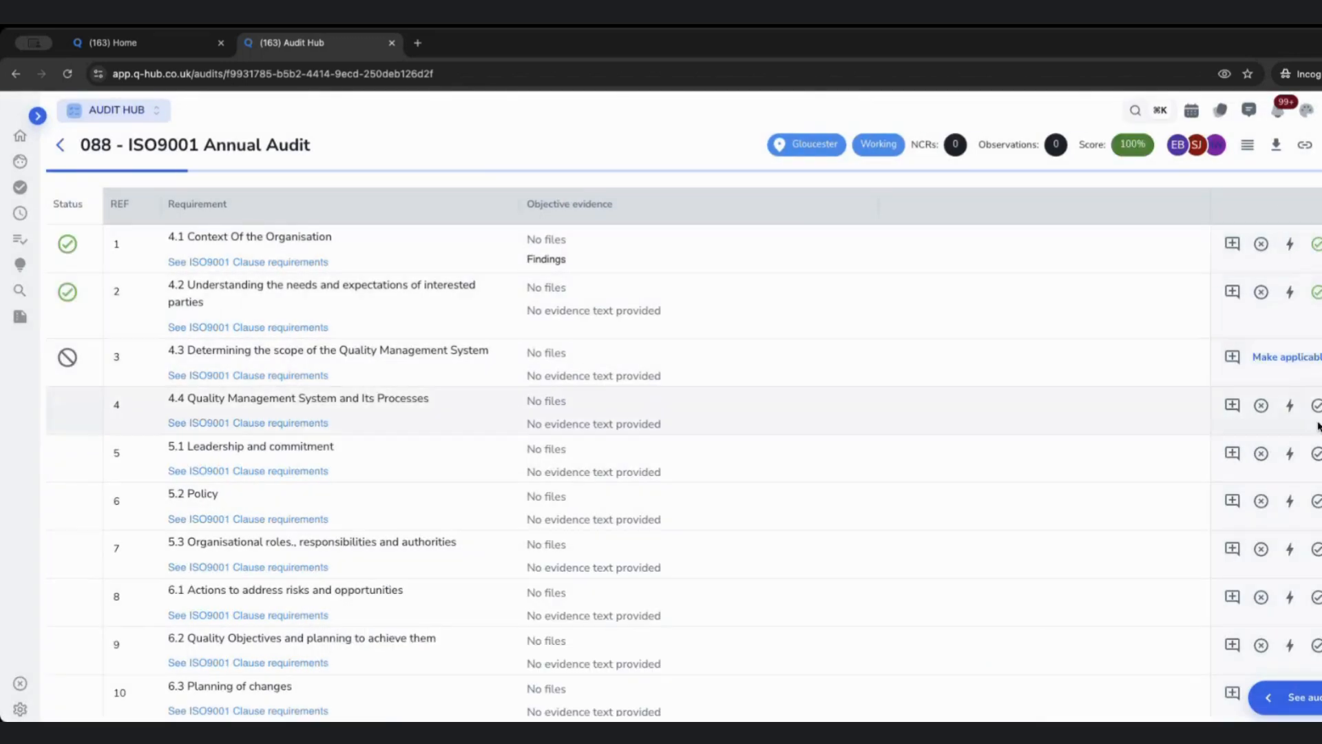
Step: View the NCR templates available for requirement 4.4 and dismiss them without choosing one
{"action": "left_click", "coordinate": [1261, 410]}
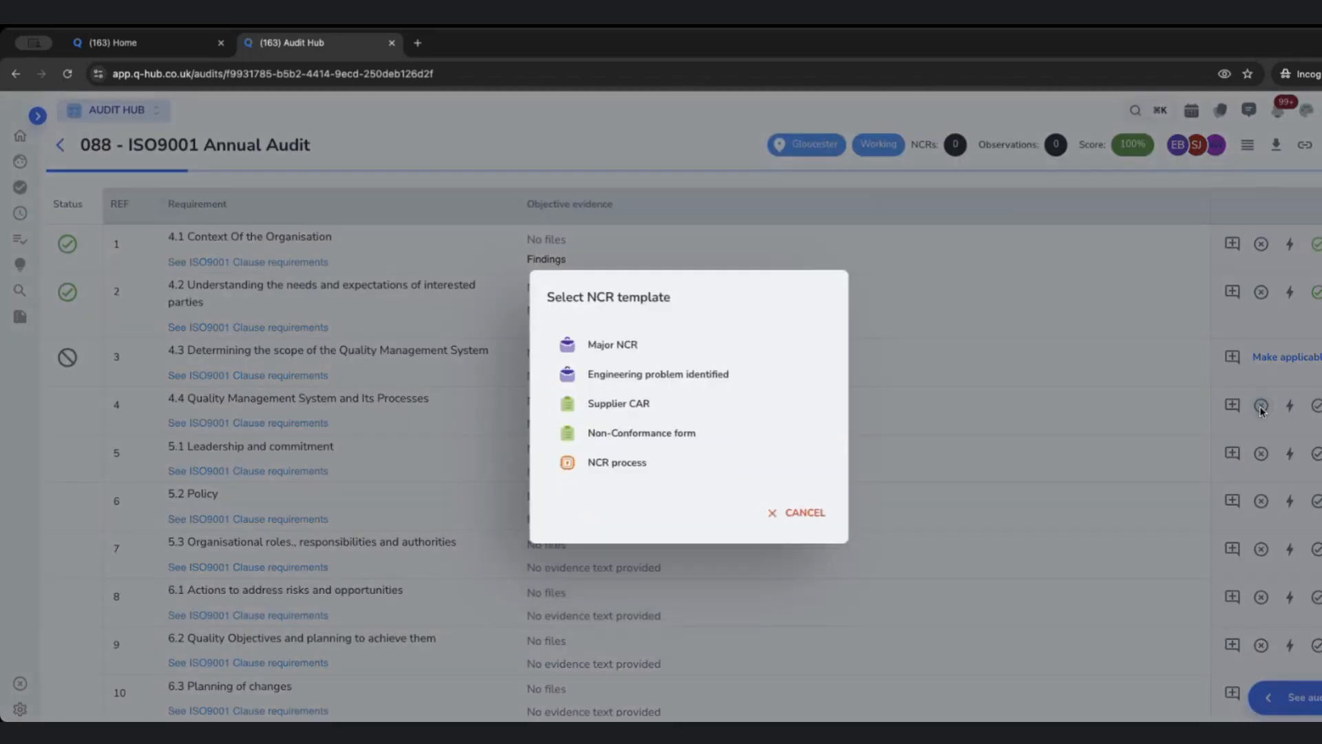
{"action": "left_click", "coordinate": [1262, 411]}
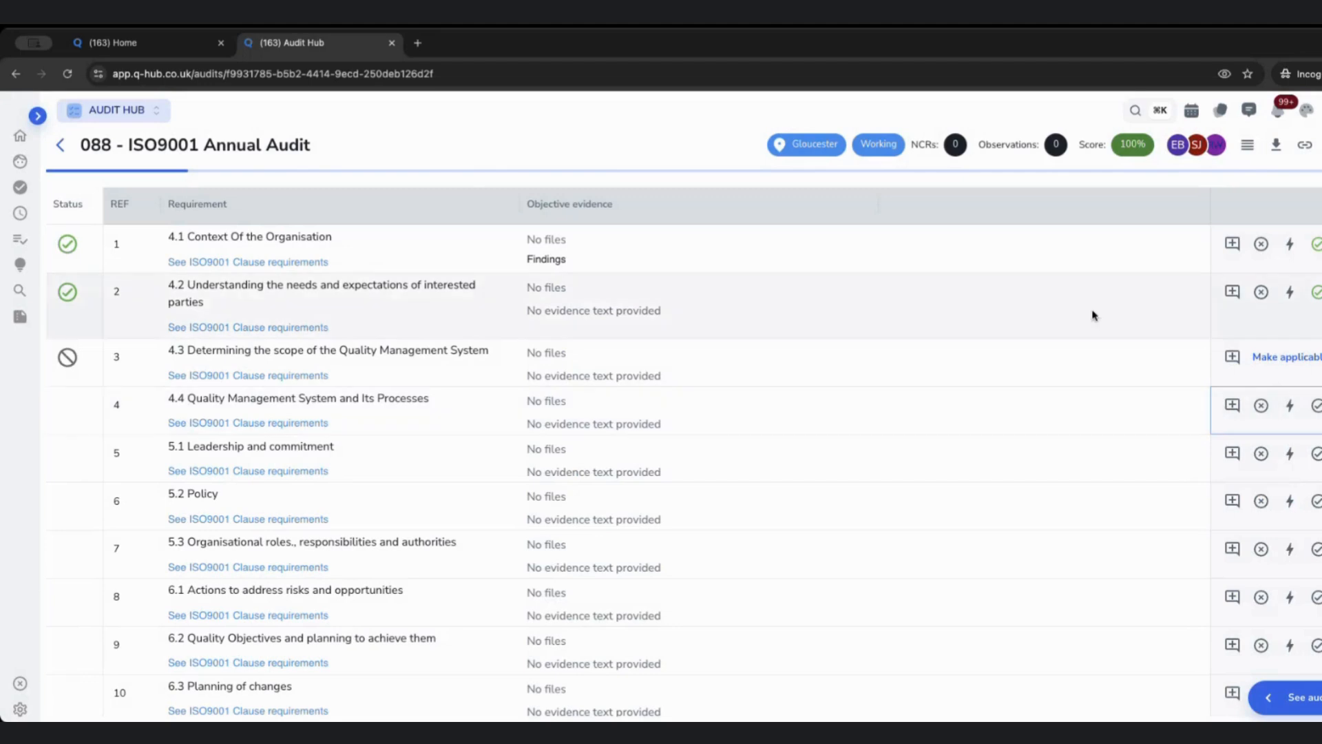
Step: Return the requirements to list view and start a non-conformance report for requirement 4.4 using the Non-Conformance form template
{"action": "left_click", "coordinate": [1246, 145]}
{"action": "scroll", "coordinate": [967, 403], "scroll_direction": "down", "scroll_amount": 3}
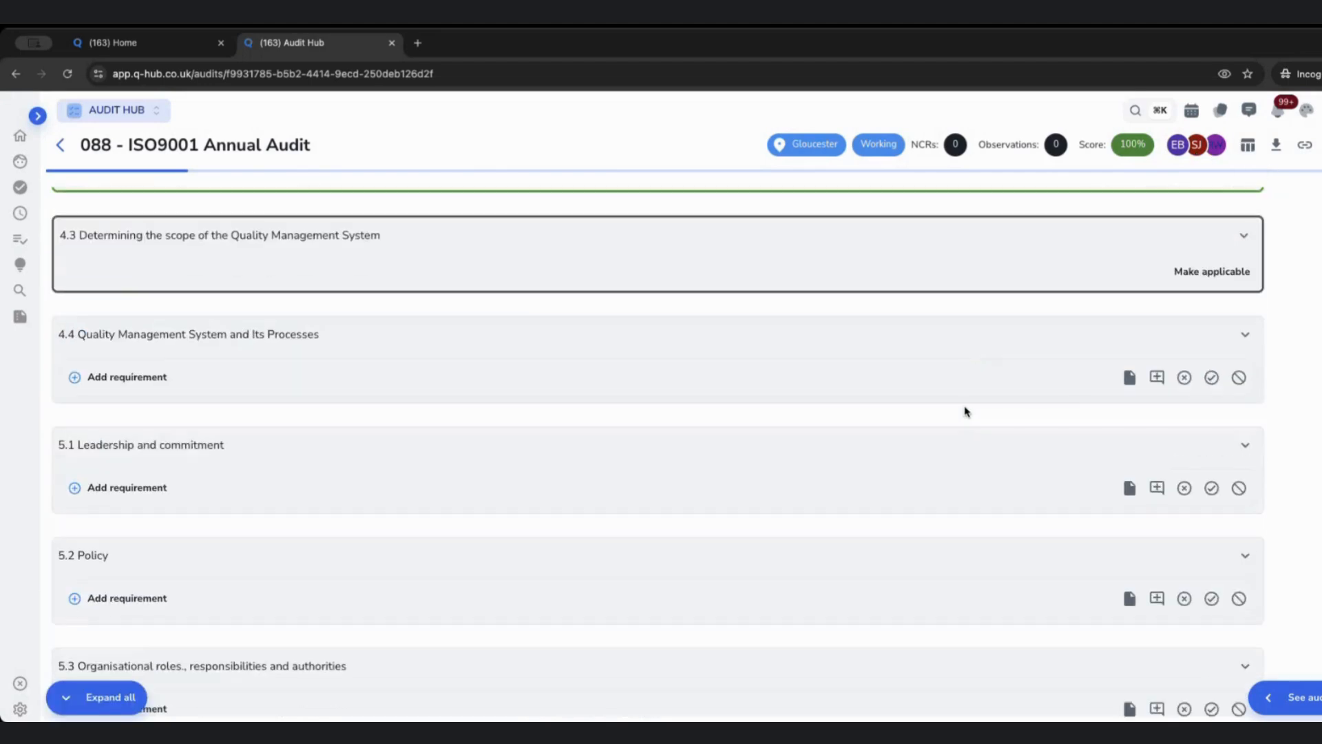
{"action": "left_click", "coordinate": [1185, 377]}
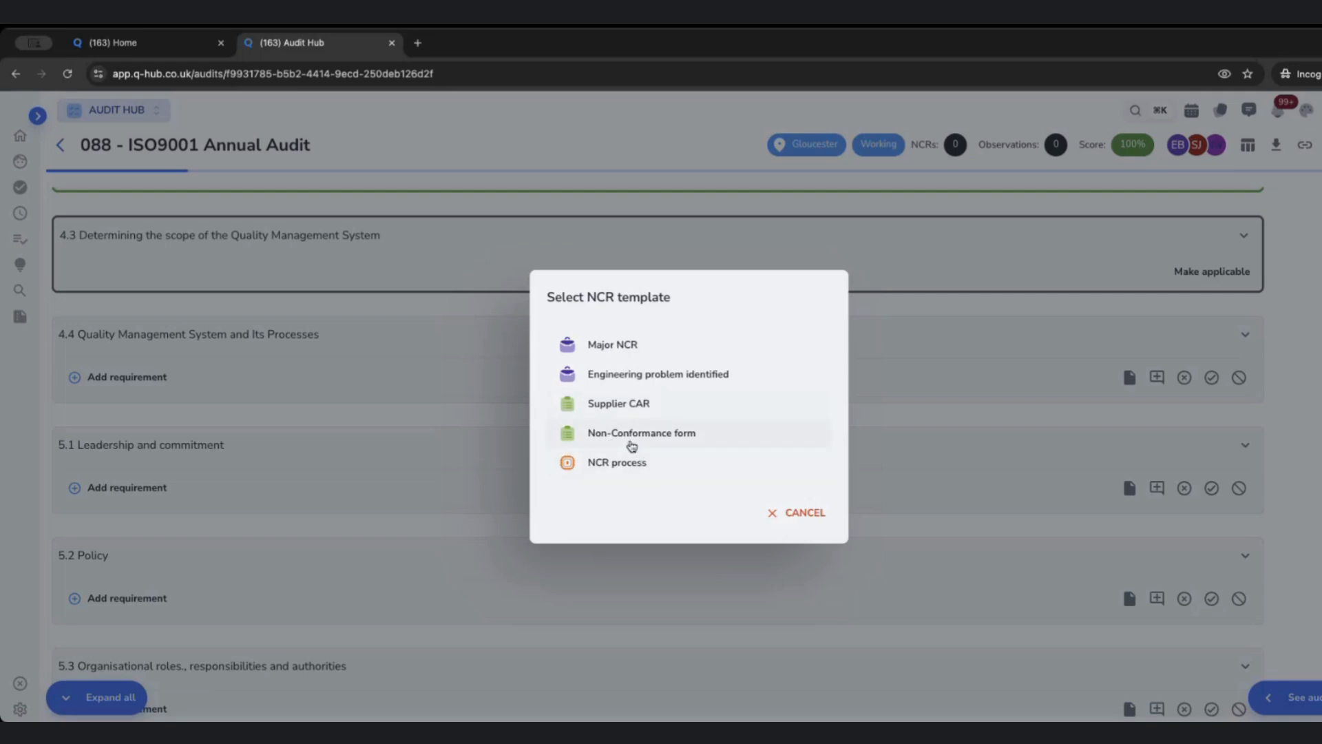
{"action": "left_click", "coordinate": [620, 442]}
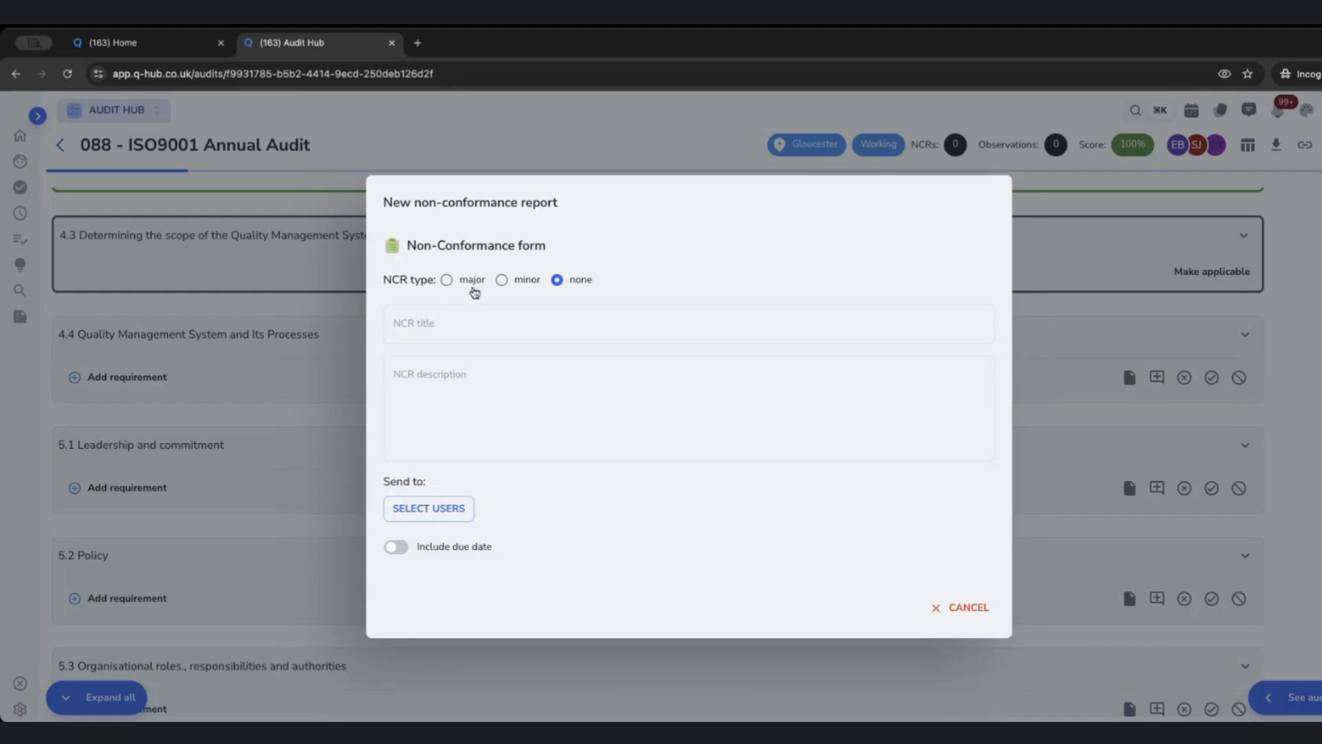
Step: Try the NCR type options and set the new non-conformance report's type to minor
{"action": "left_click", "coordinate": [446, 279]}
{"action": "left_click", "coordinate": [501, 280]}
{"action": "left_click", "coordinate": [448, 280]}
{"action": "left_click", "coordinate": [558, 281]}
{"action": "left_click", "coordinate": [447, 280]}
{"action": "left_click", "coordinate": [503, 280]}
{"action": "left_click", "coordinate": [444, 281]}
{"action": "left_click", "coordinate": [502, 279]}
Step: Title the non-conformance report "Issue found" and give it the description "Details in here"
{"action": "left_click", "coordinate": [472, 321]}
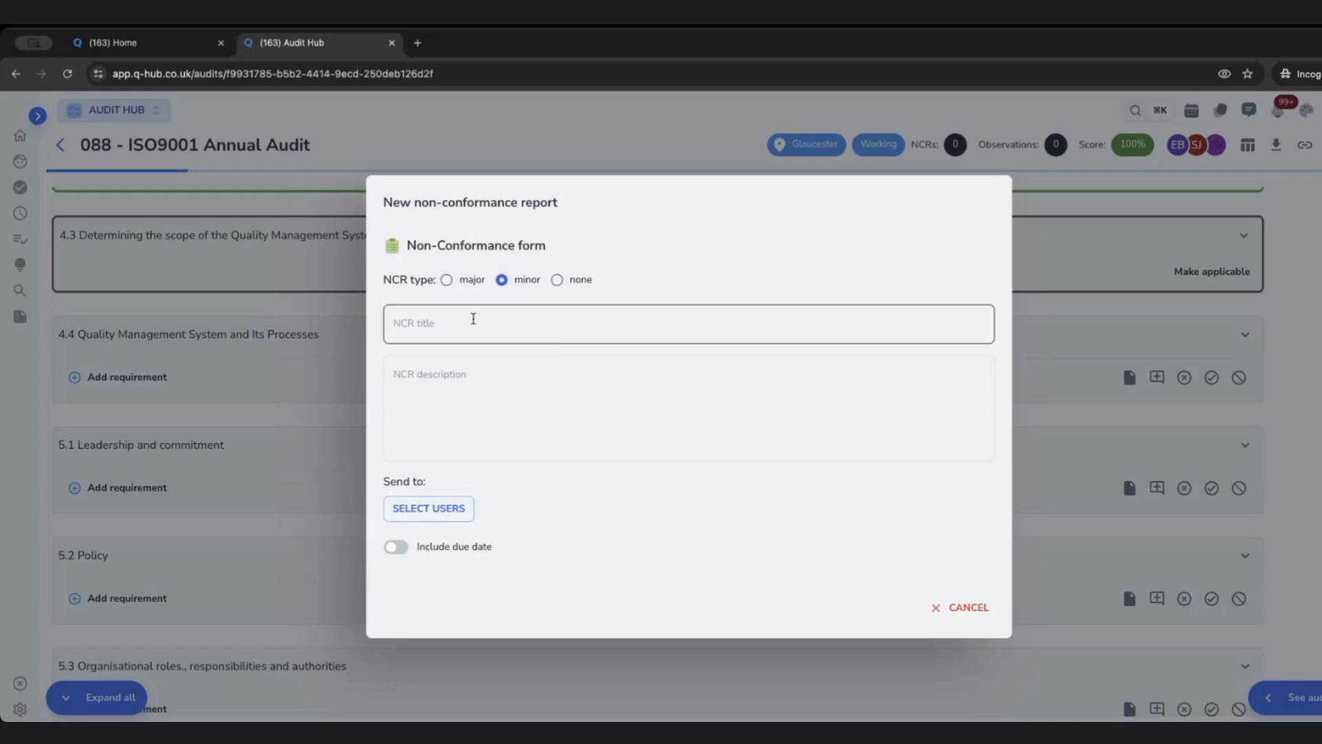
{"action": "left_click", "coordinate": [496, 386]}
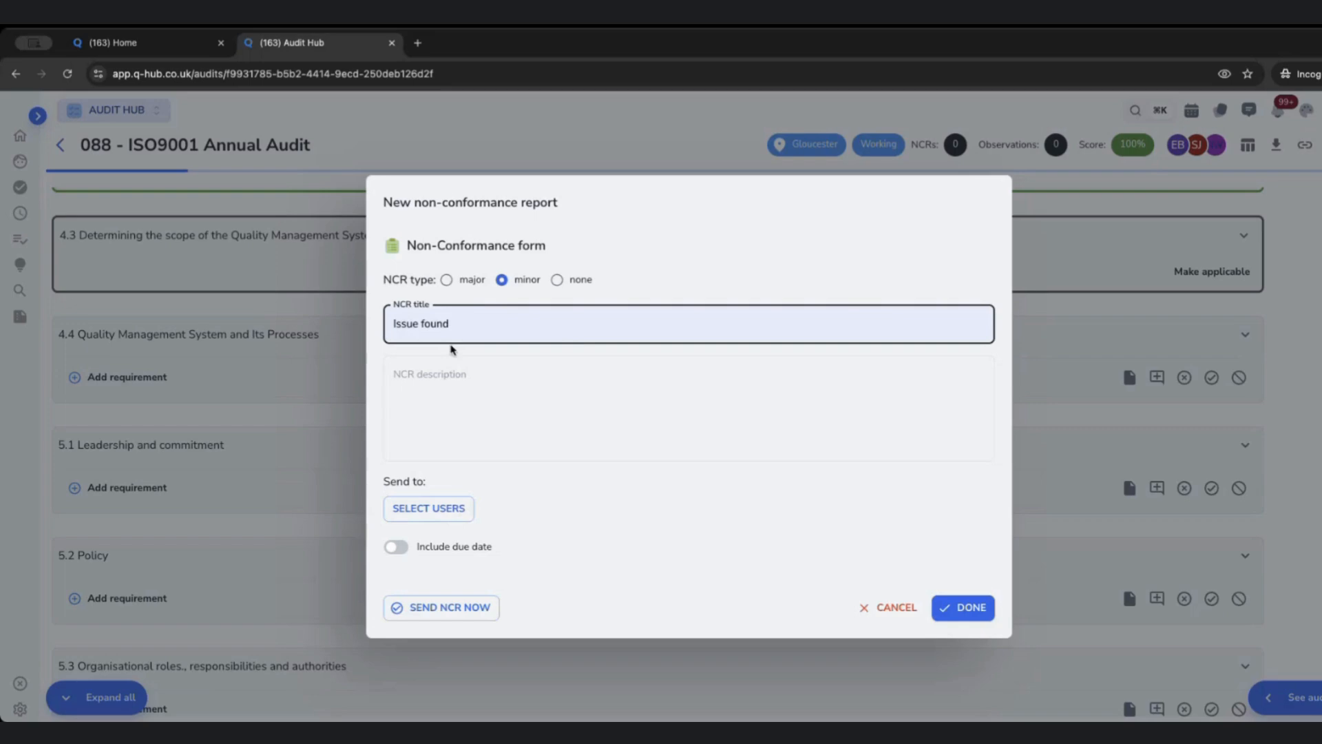
{"action": "left_click", "coordinate": [449, 385]}
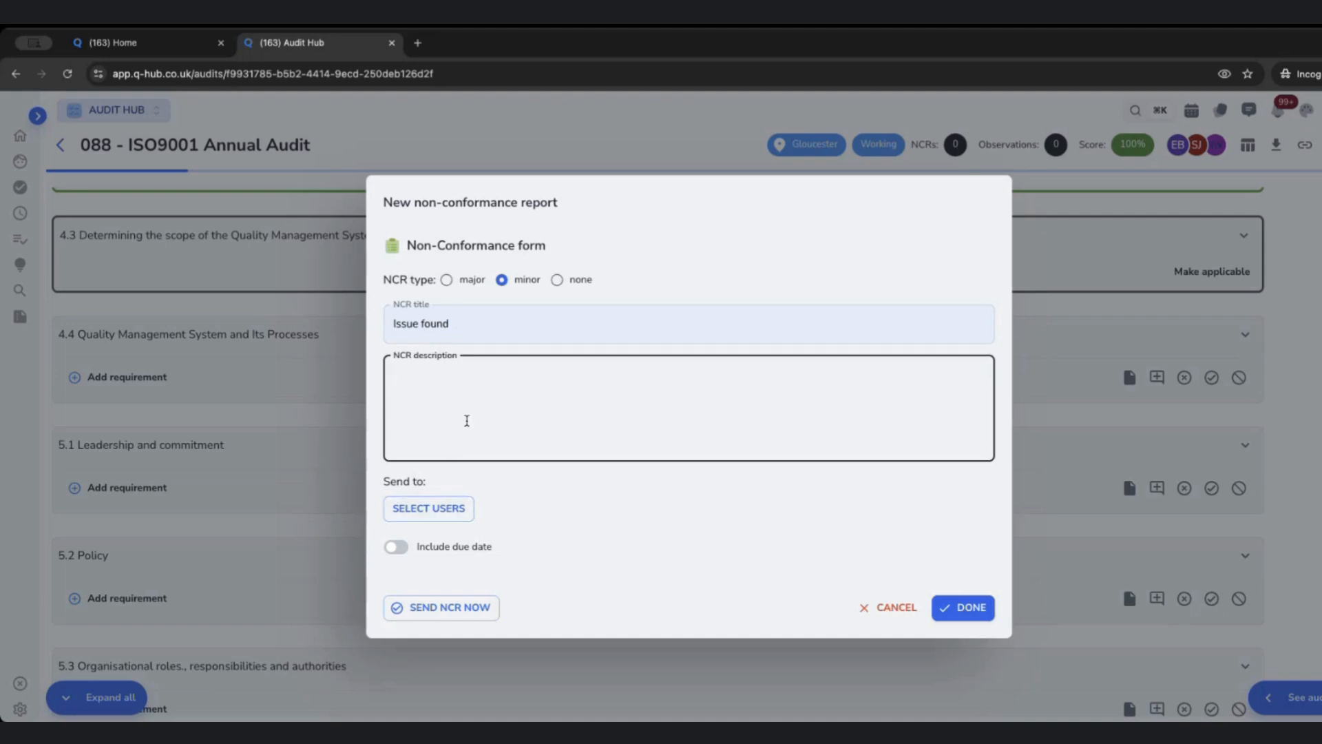
{"action": "type", "text": "Details in here"}
Step: Choose the fifth listed user as the recipient of the non-conformance report
{"action": "left_click", "coordinate": [409, 516]}
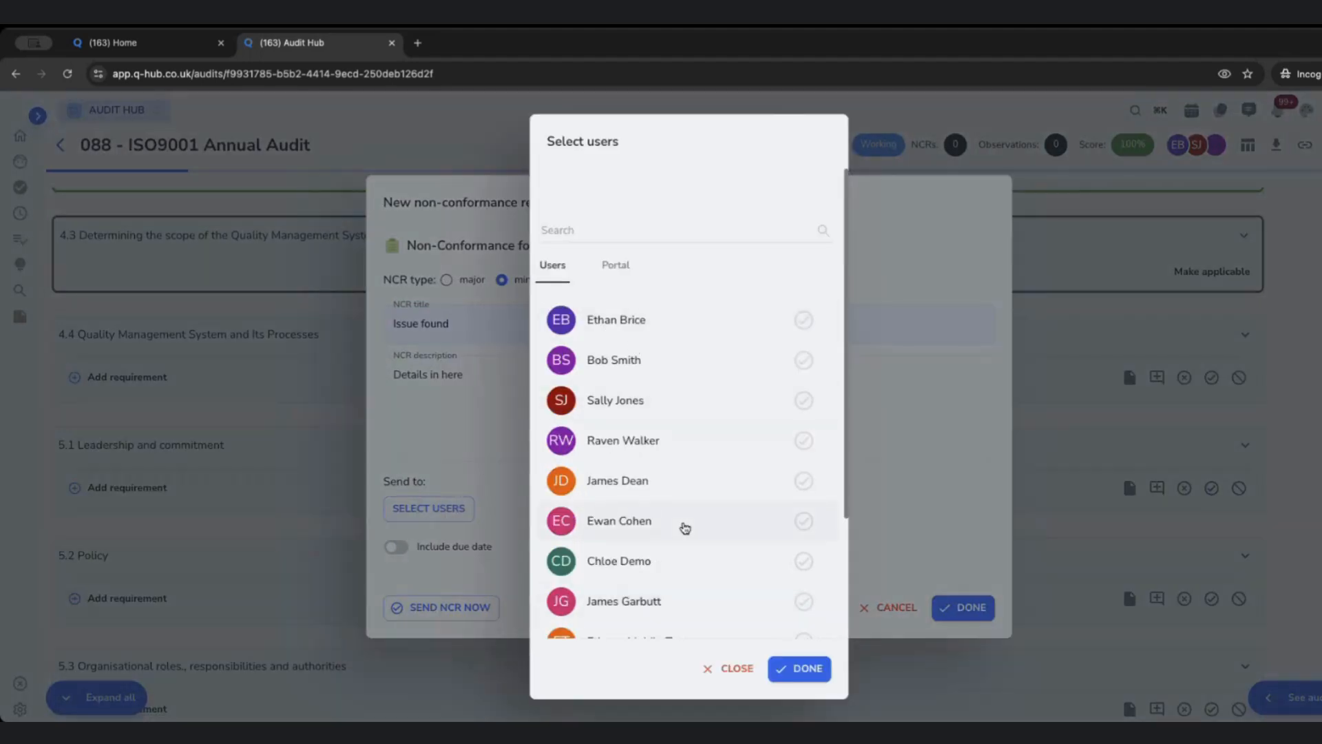
{"action": "left_click", "coordinate": [684, 486]}
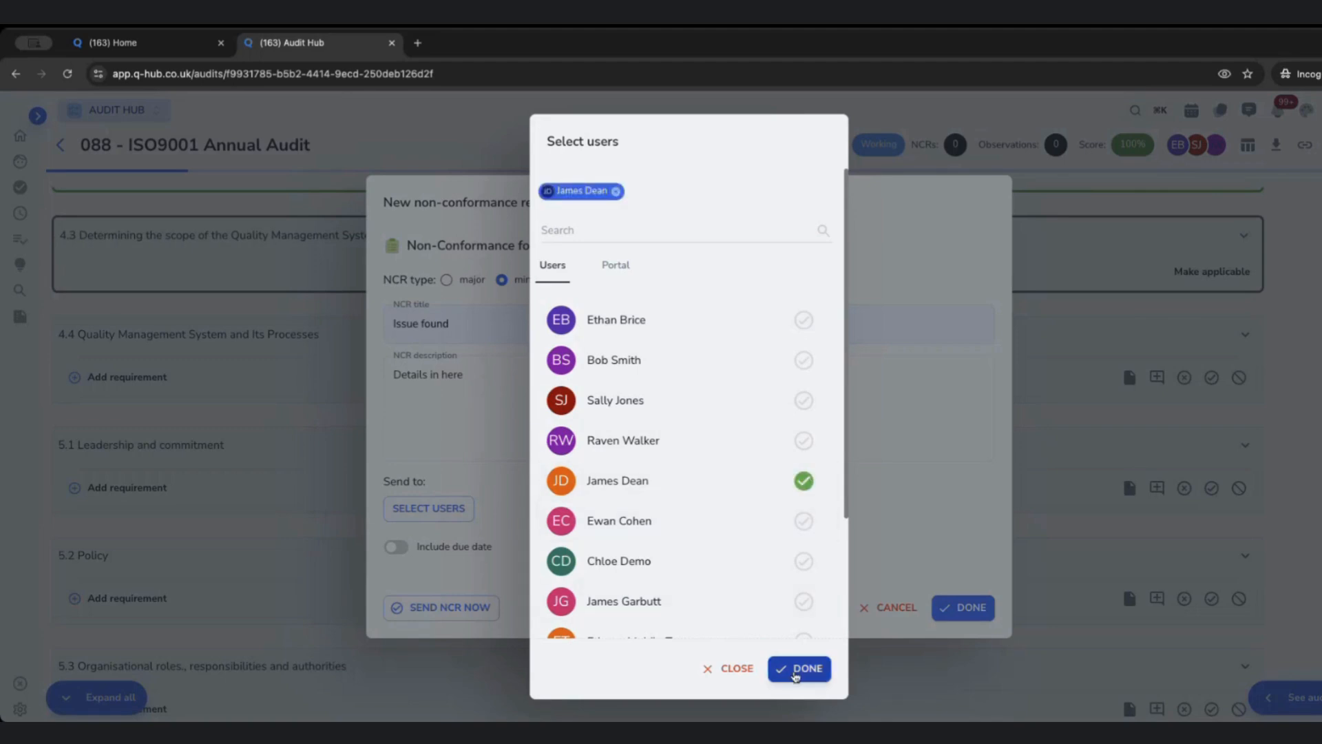
{"action": "left_click", "coordinate": [797, 672]}
Step: Include a due date of 17/10/2025 11:54 AM and save the non-conformance report
{"action": "left_click", "coordinate": [418, 548]}
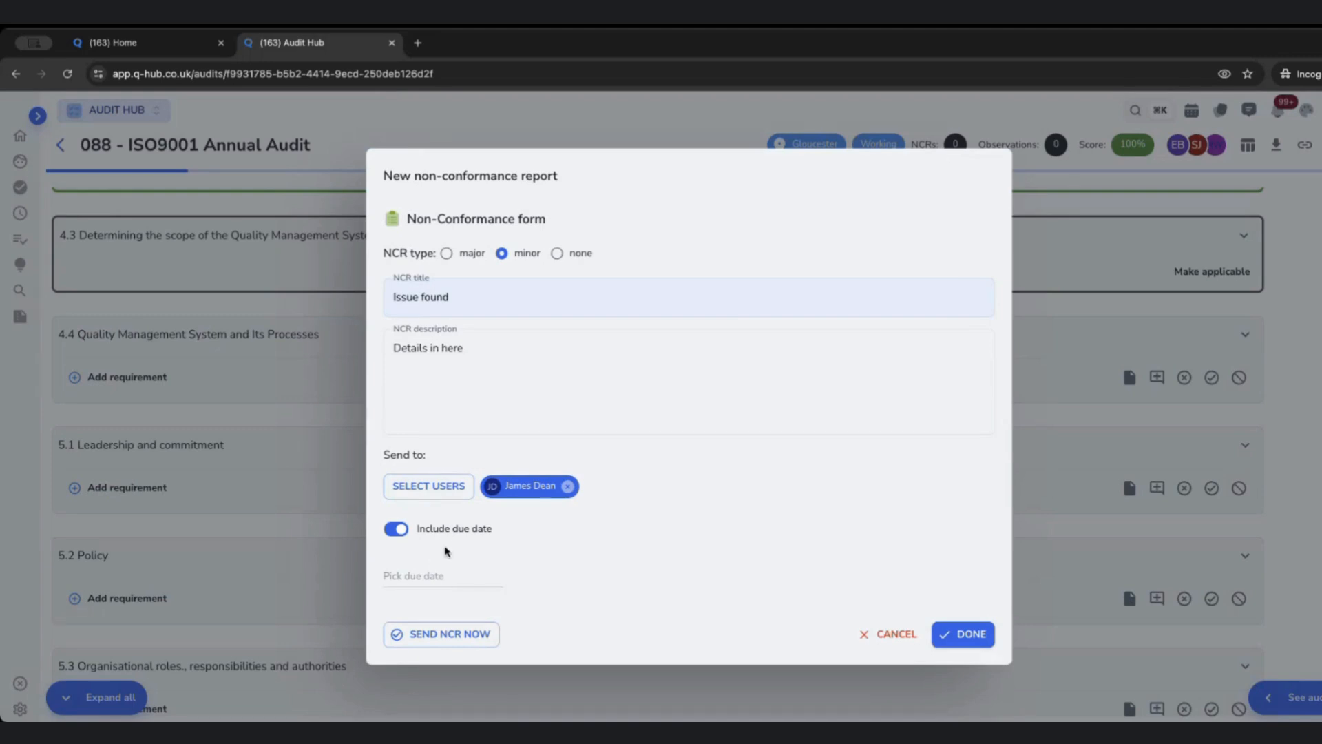
{"action": "left_click", "coordinate": [429, 591]}
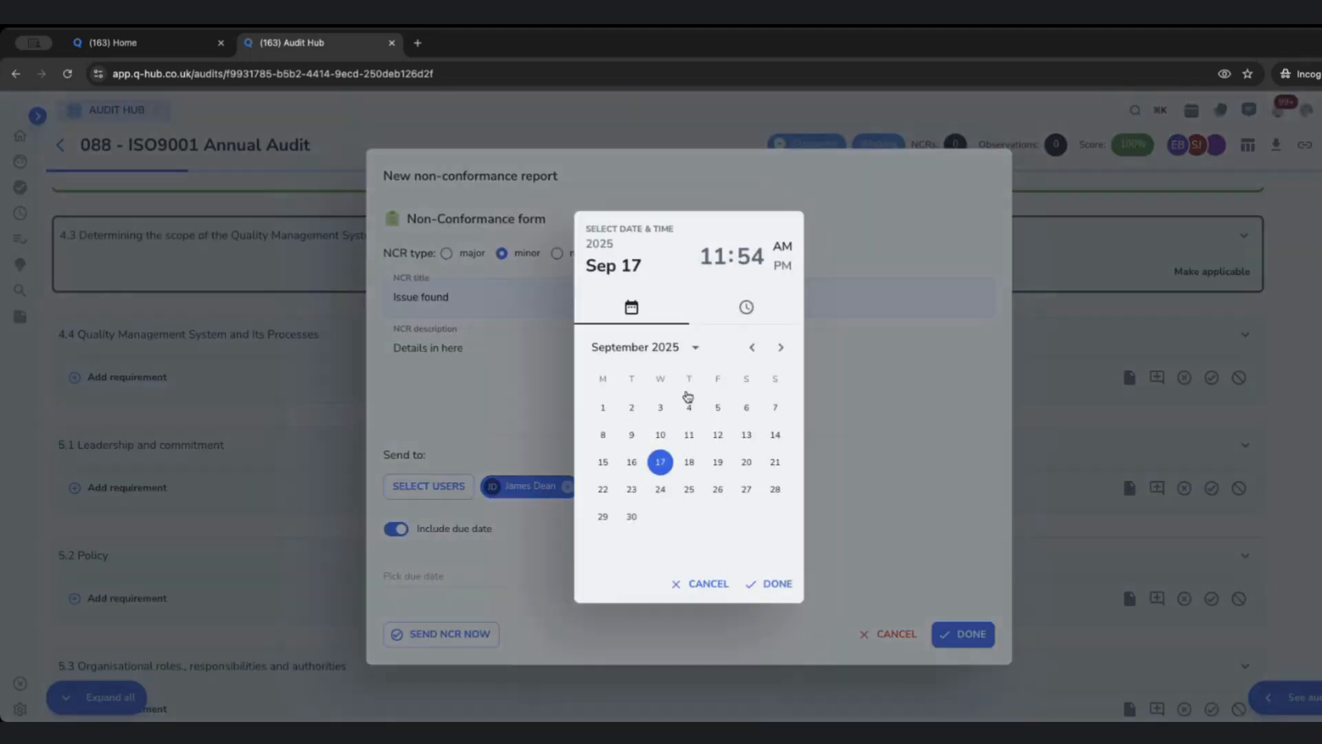
{"action": "left_click", "coordinate": [779, 348]}
{"action": "left_click", "coordinate": [717, 463]}
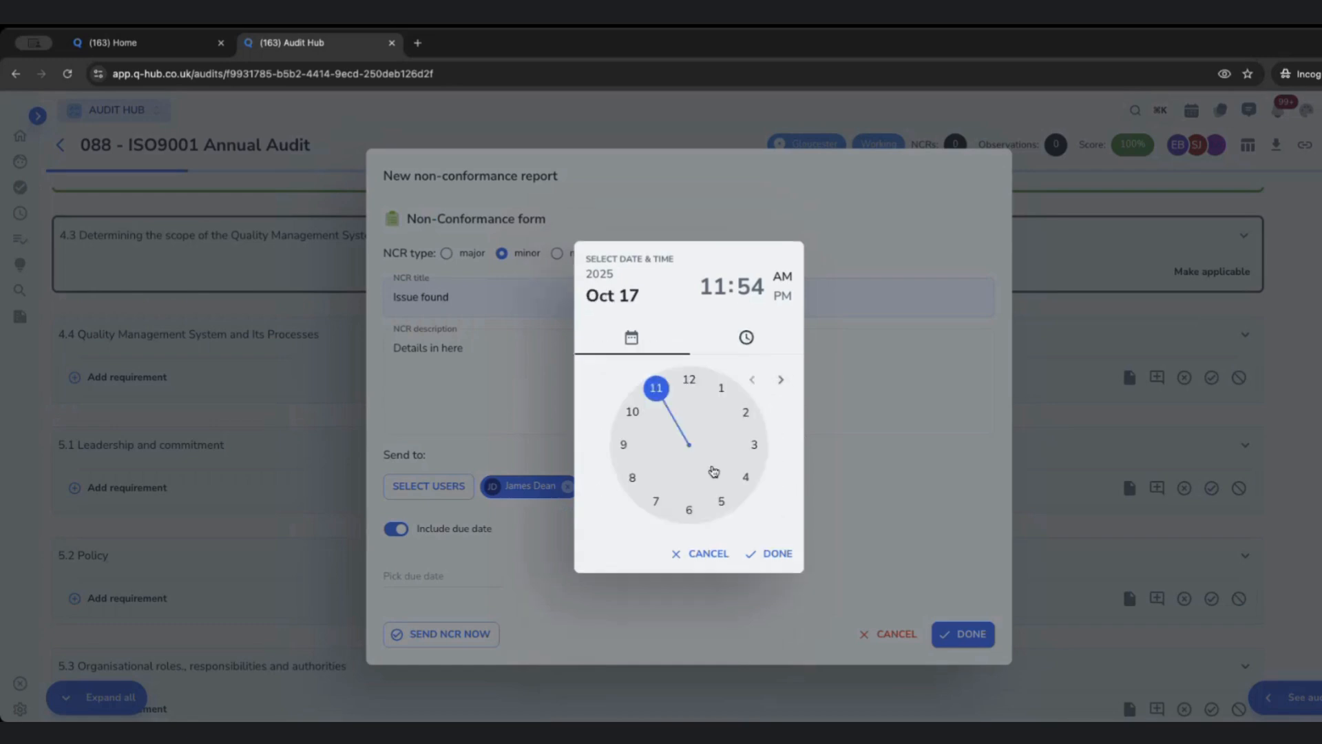
{"action": "left_click", "coordinate": [768, 553]}
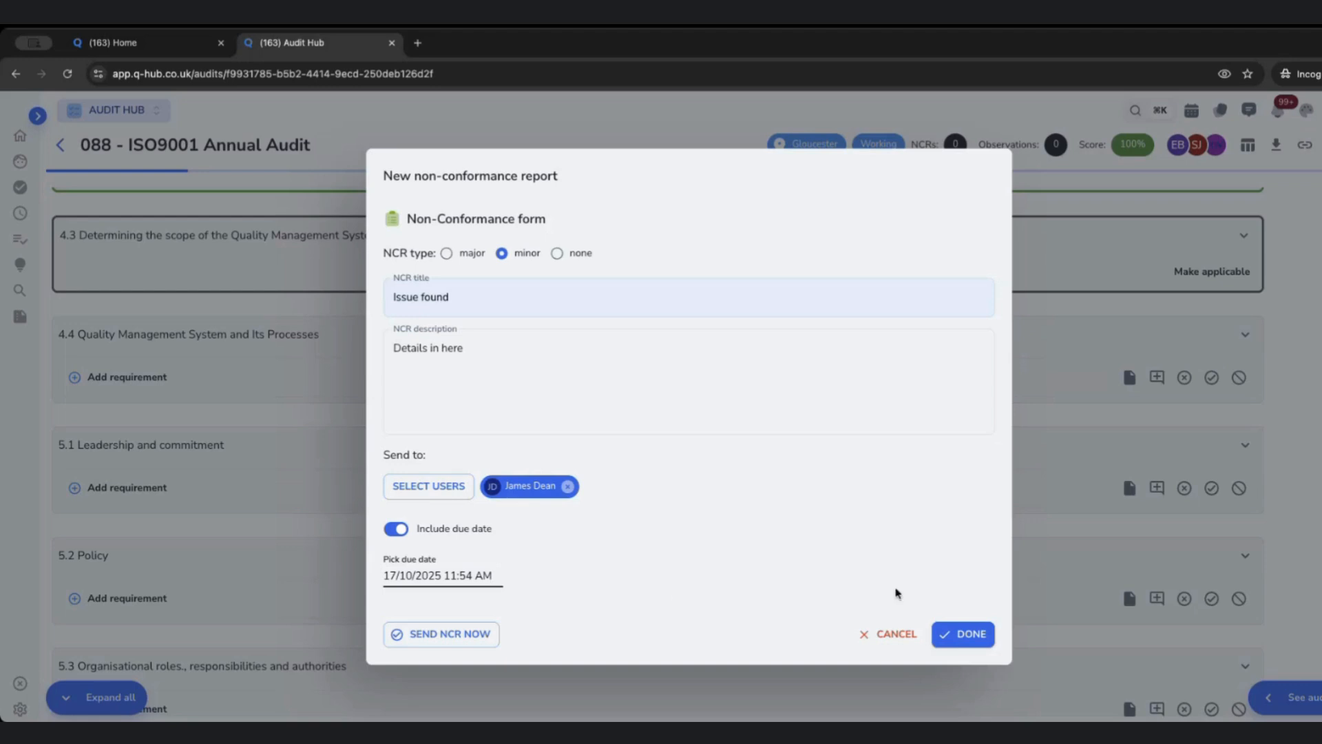
{"action": "left_click", "coordinate": [958, 635]}
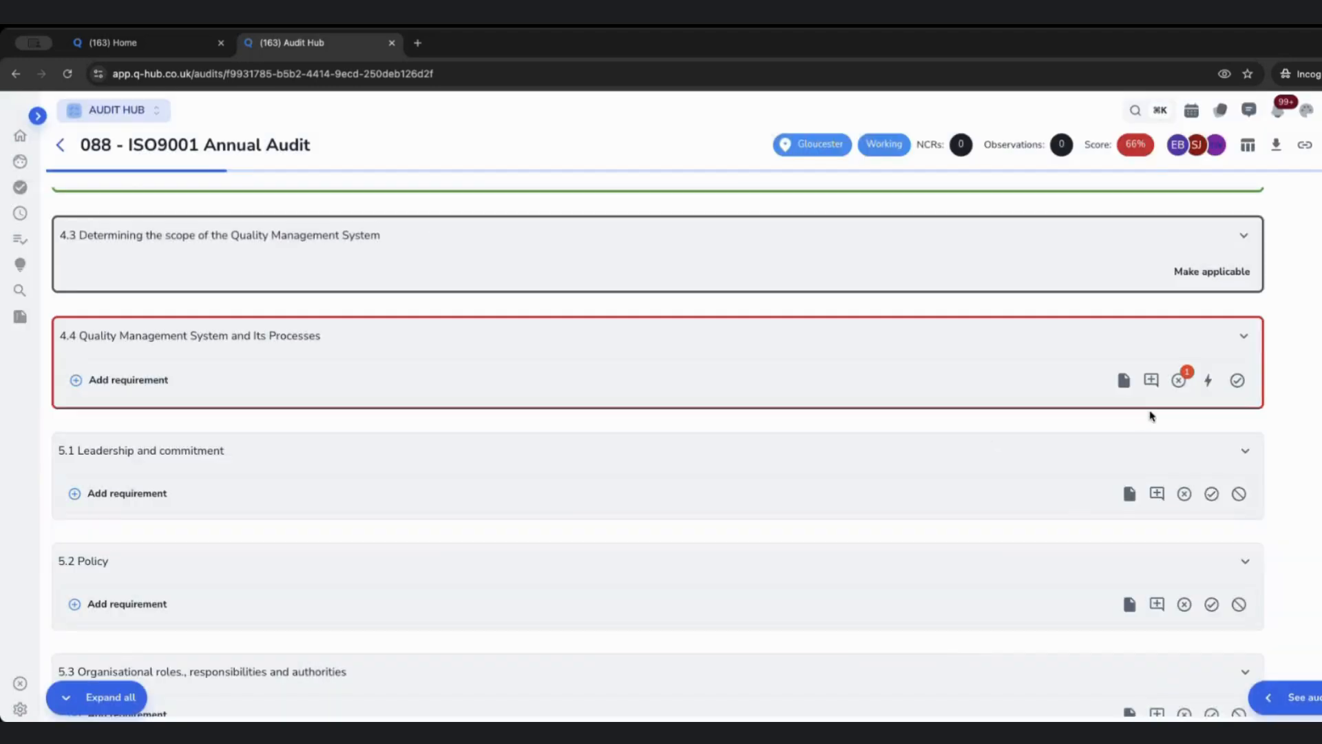
Step: View the NCRs listed in the audit info and close it again
{"action": "left_click", "coordinate": [1284, 697]}
{"action": "left_click", "coordinate": [987, 172]}
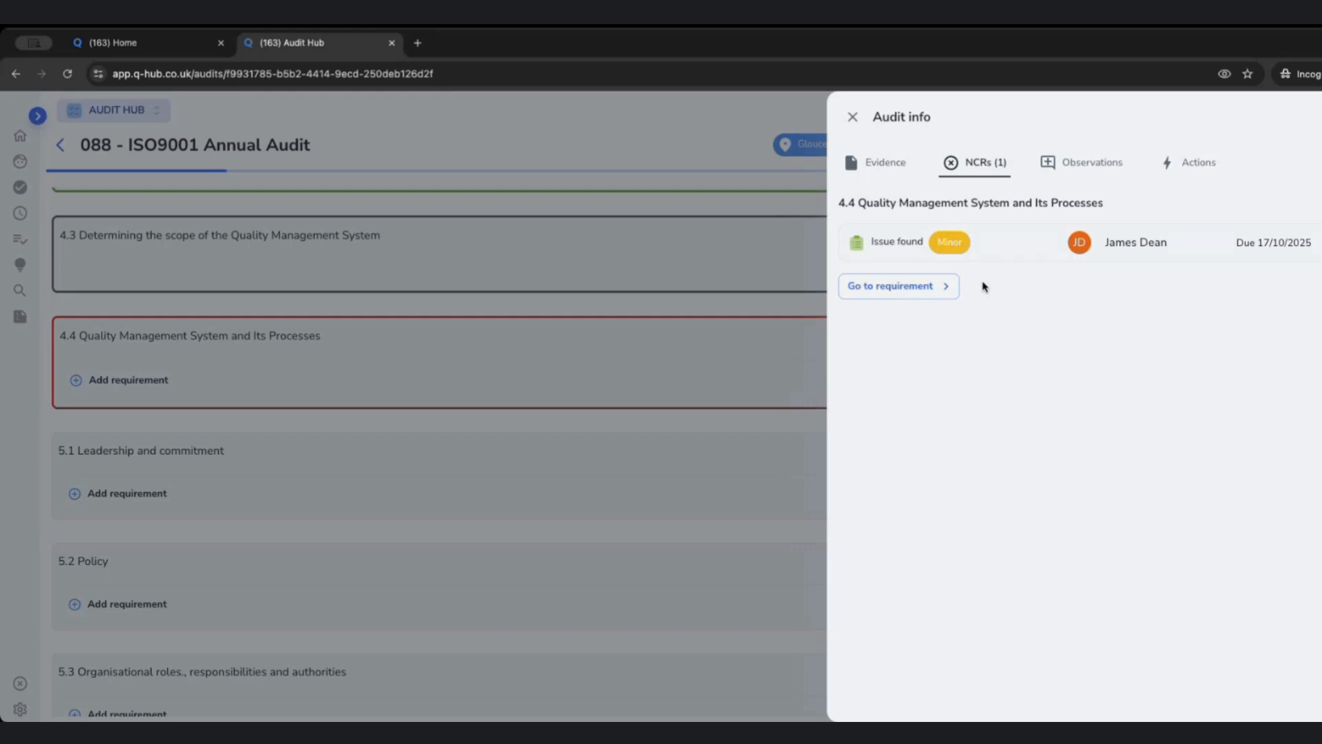
{"action": "left_click", "coordinate": [853, 116]}
Step: View the non-conformances raised against requirement 4.4 and dismiss the list
{"action": "scroll", "coordinate": [1123, 587], "scroll_direction": "up", "scroll_amount": 3}
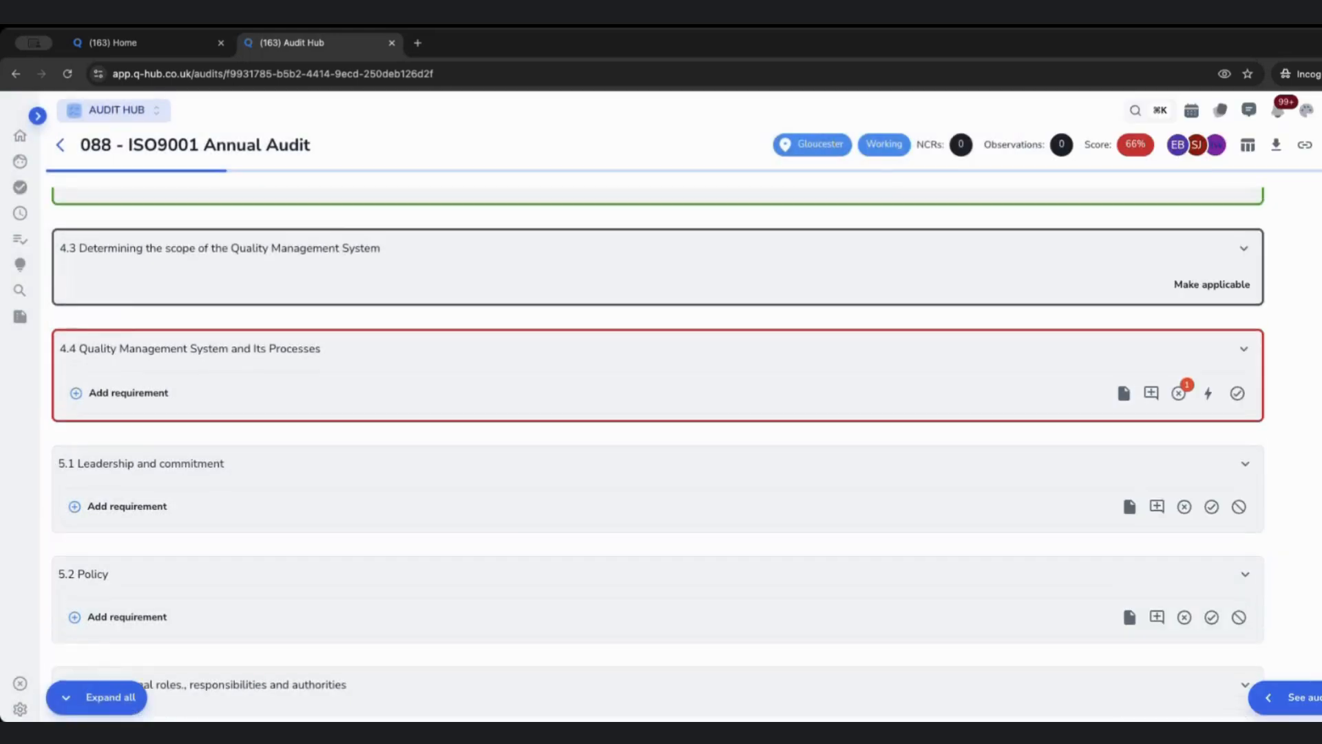
{"action": "scroll", "coordinate": [657, 452], "scroll_direction": "up", "scroll_amount": 1}
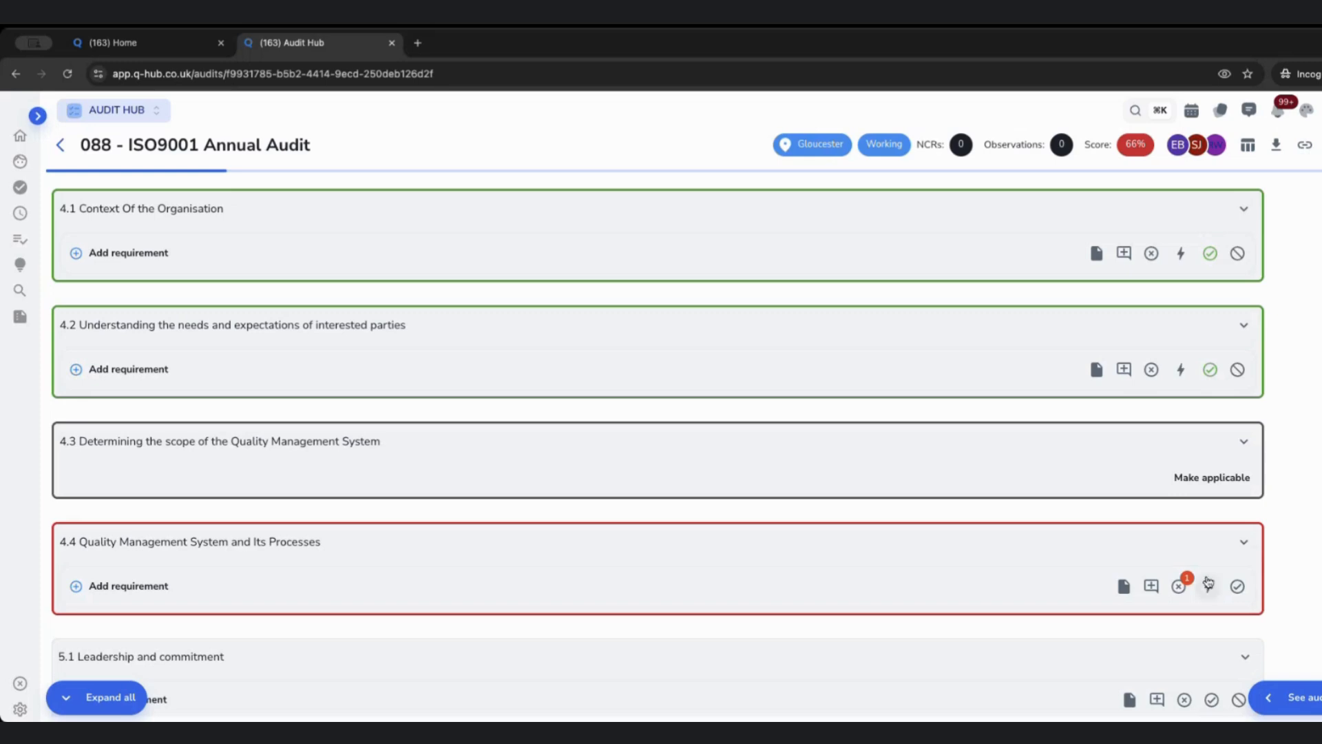
{"action": "left_click", "coordinate": [1180, 586]}
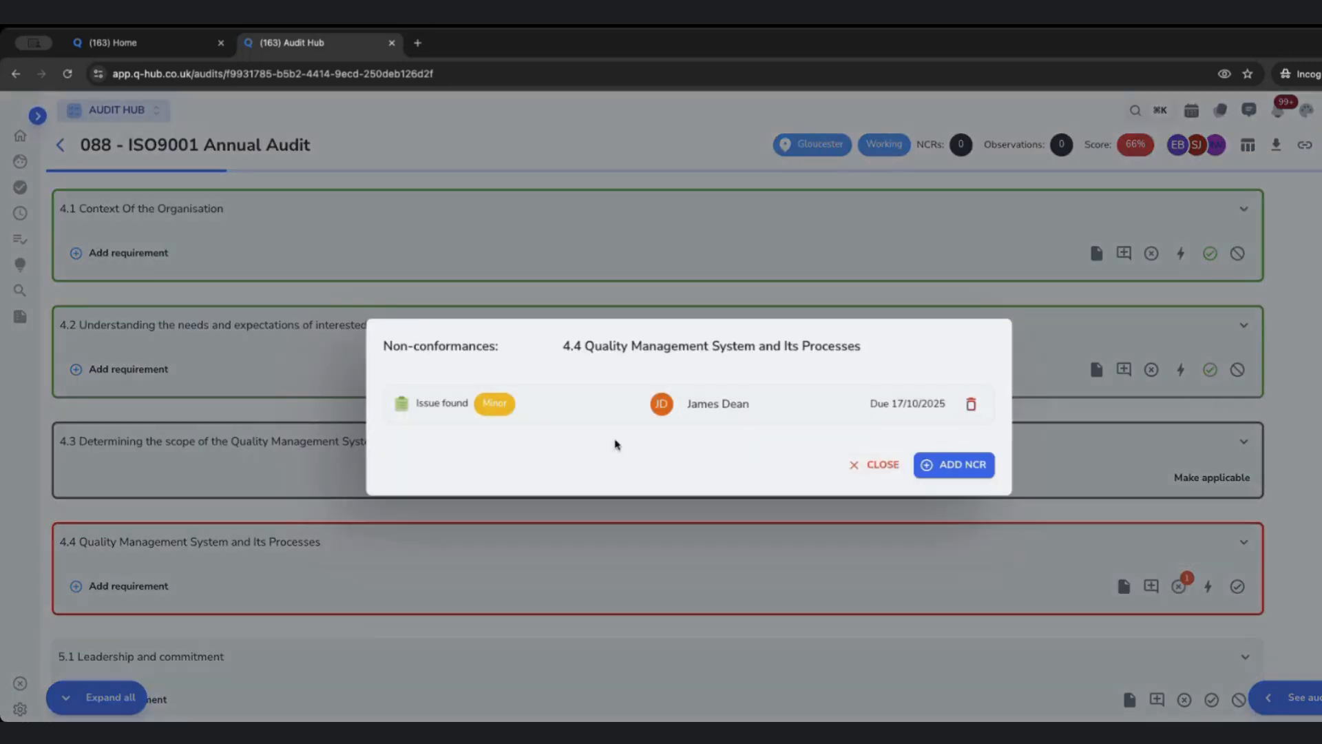
{"action": "left_click", "coordinate": [1170, 663]}
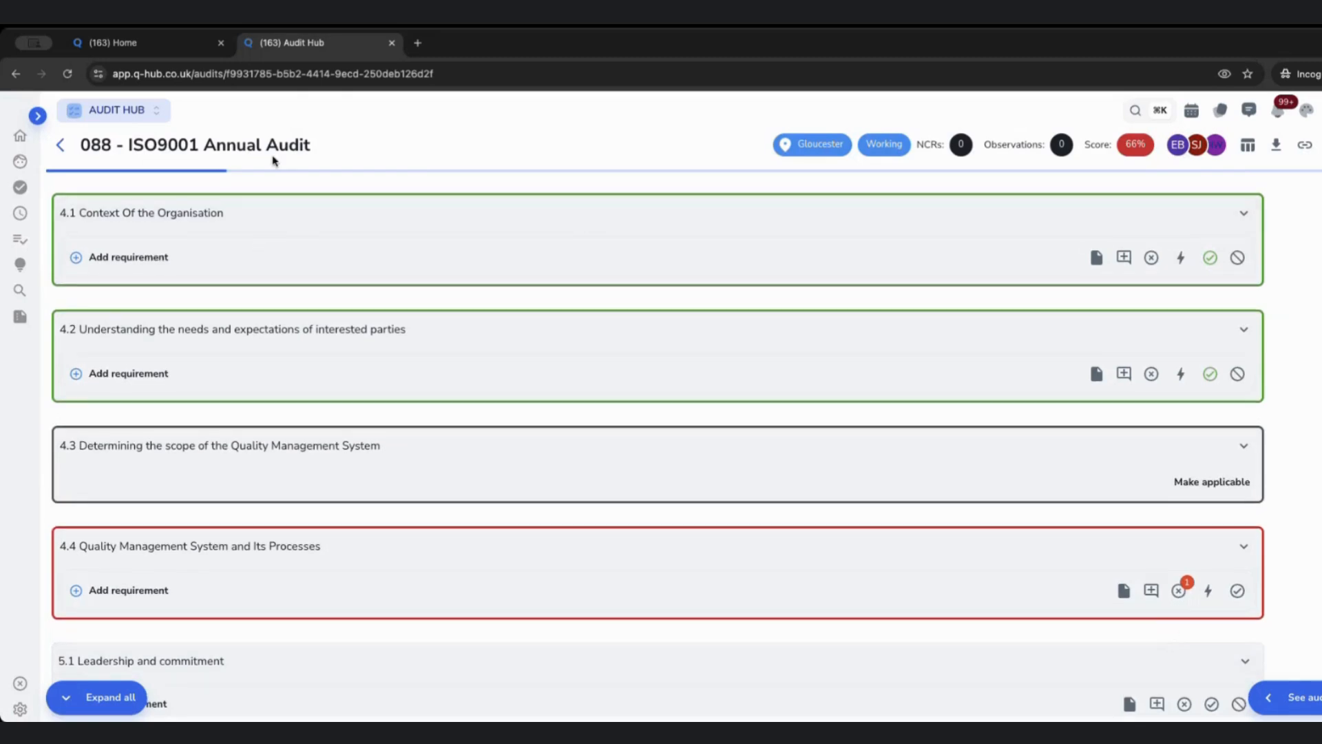
Step: Leave the audit and look through the findings: closed NCRs, observations and actions, ending on the active NCRs
{"action": "left_click", "coordinate": [60, 144]}
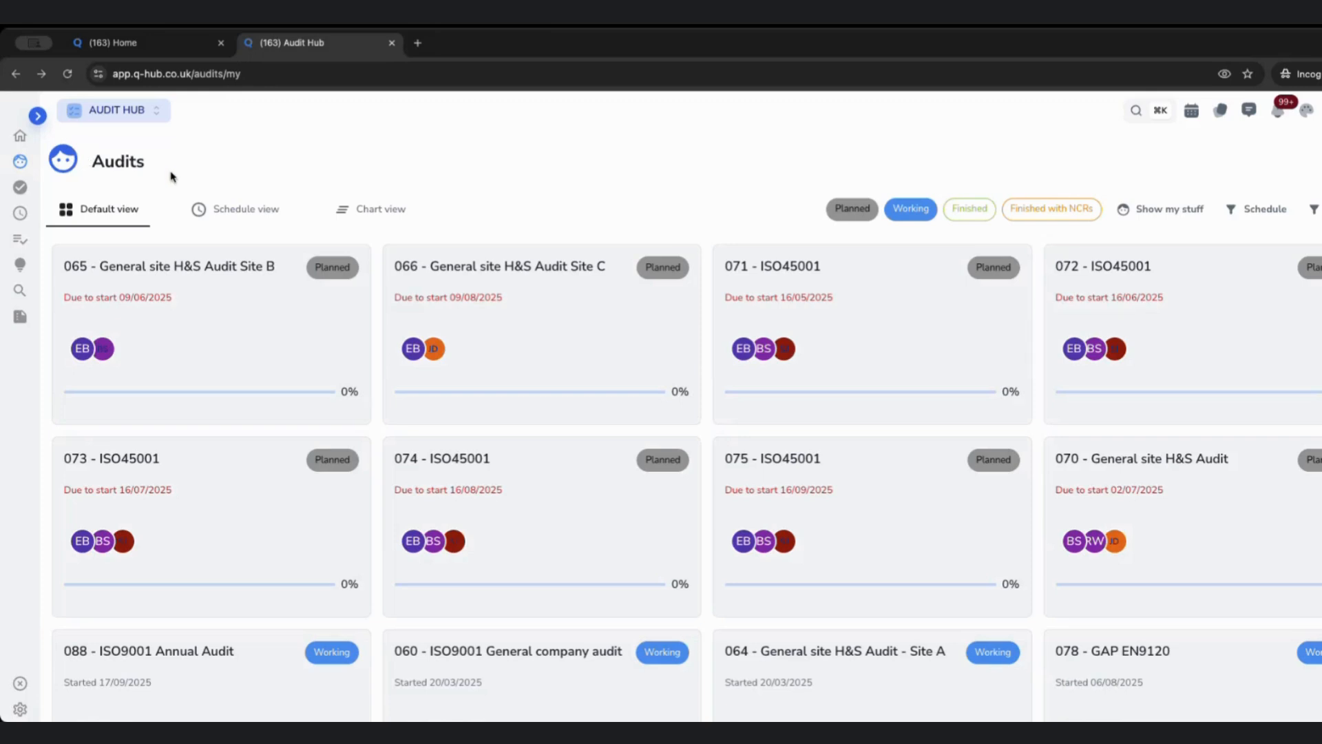
{"action": "left_click", "coordinate": [21, 292]}
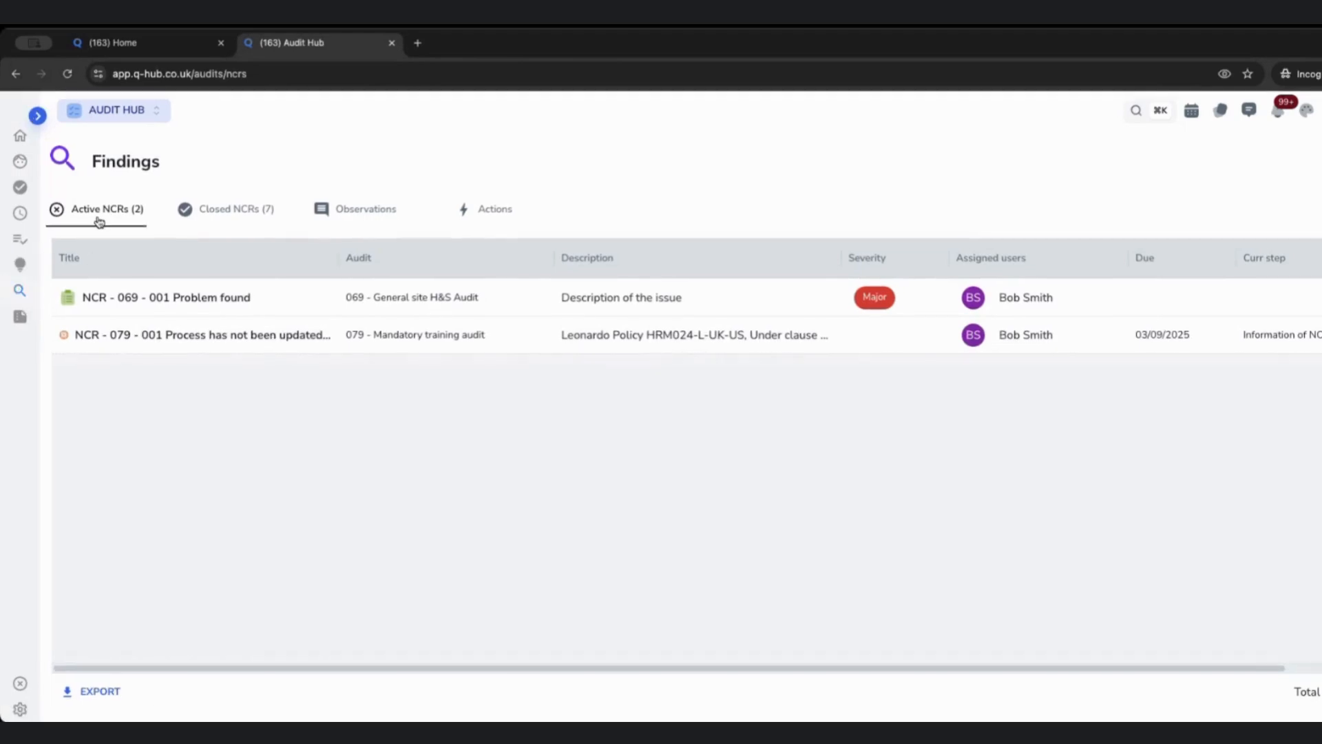
{"action": "left_click", "coordinate": [256, 212]}
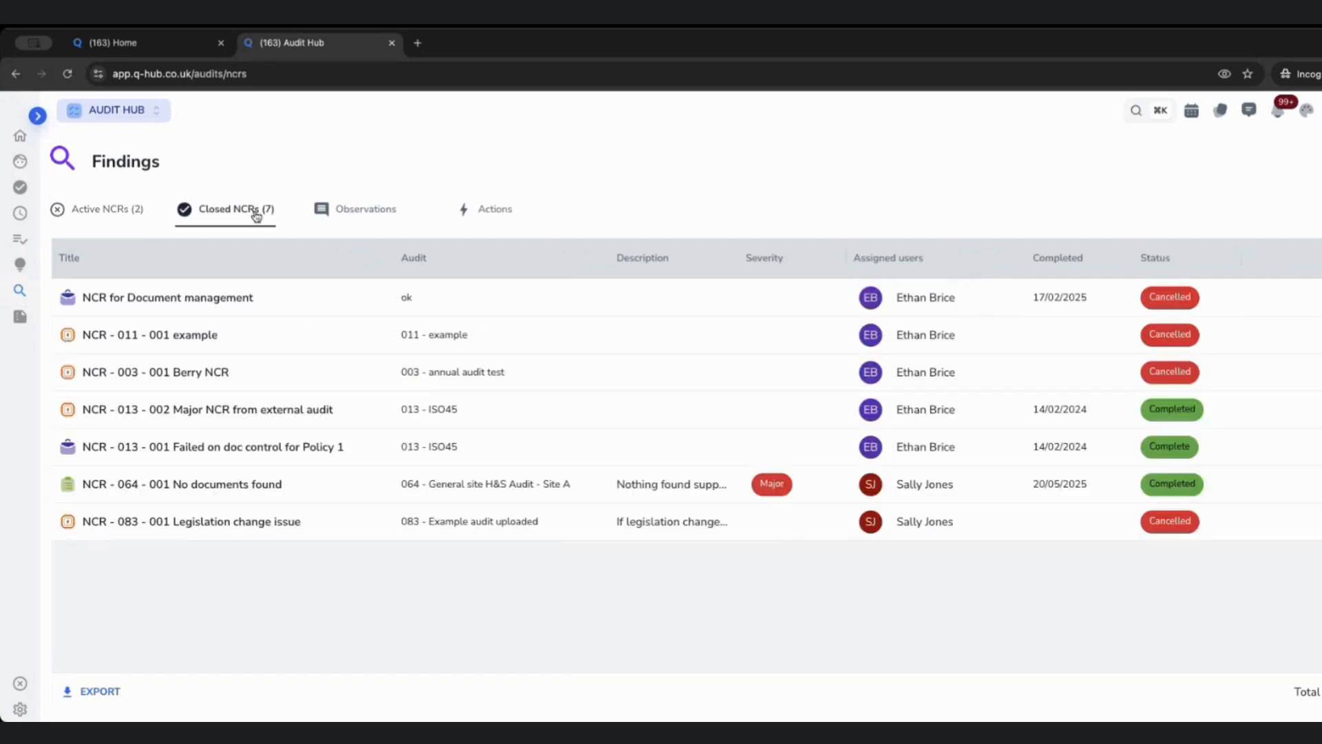
{"action": "left_click", "coordinate": [371, 219]}
{"action": "left_click", "coordinate": [499, 222]}
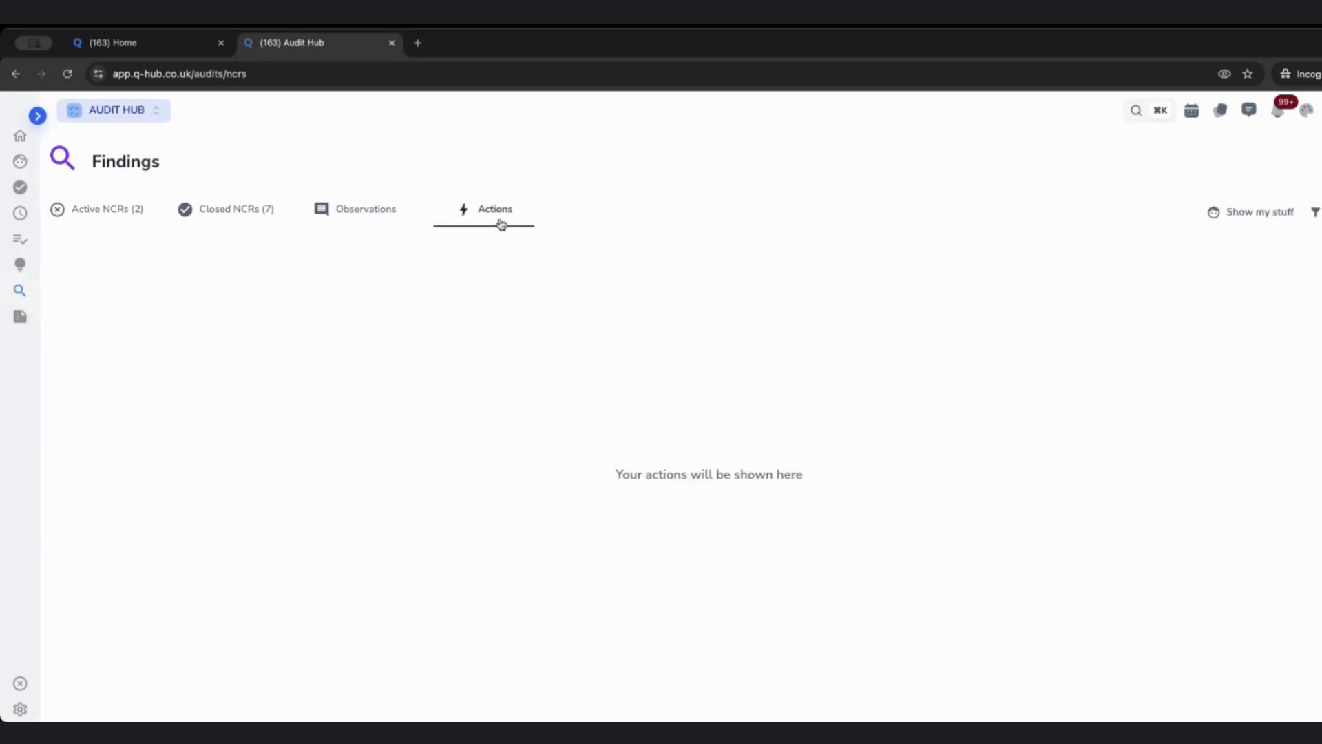
{"action": "left_click", "coordinate": [115, 210]}
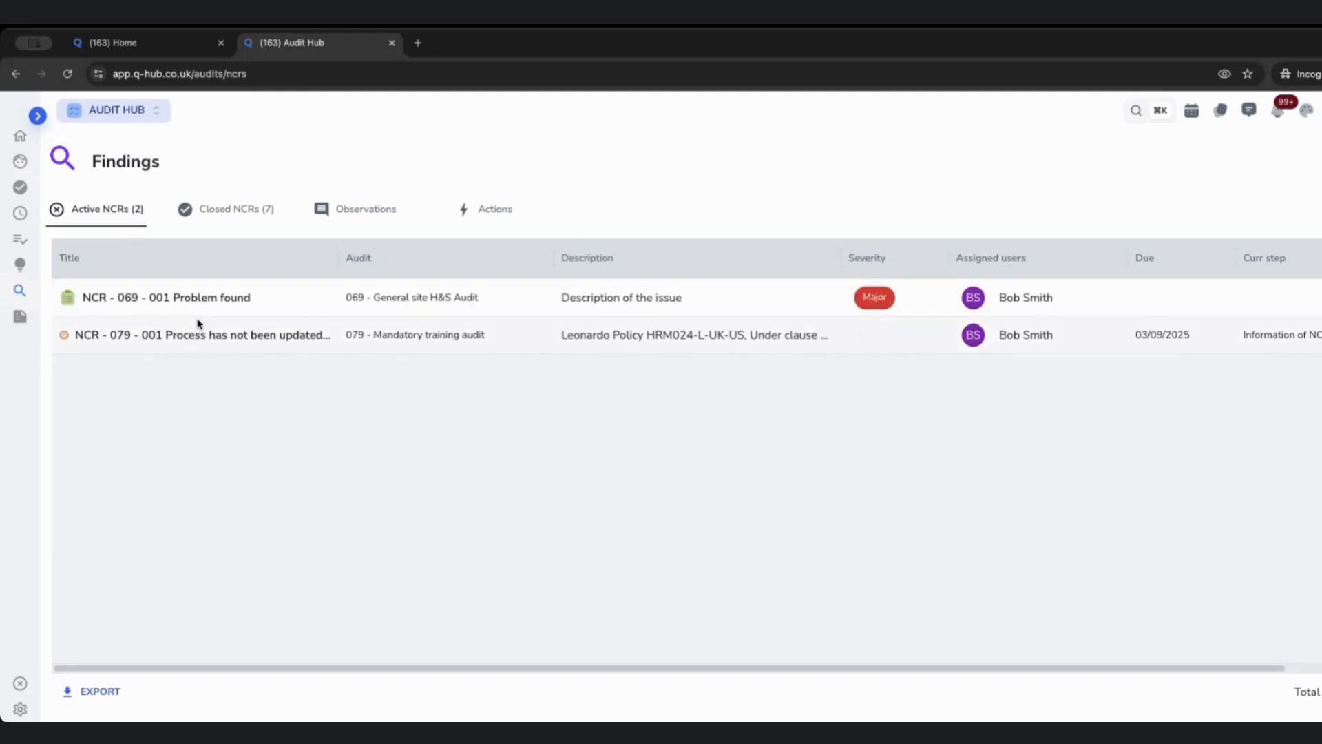
Step: View the "Problem found" NCR, follow it to its 069 audit, and expand the requirement on monitoring and recording incidents
{"action": "left_click", "coordinate": [281, 299]}
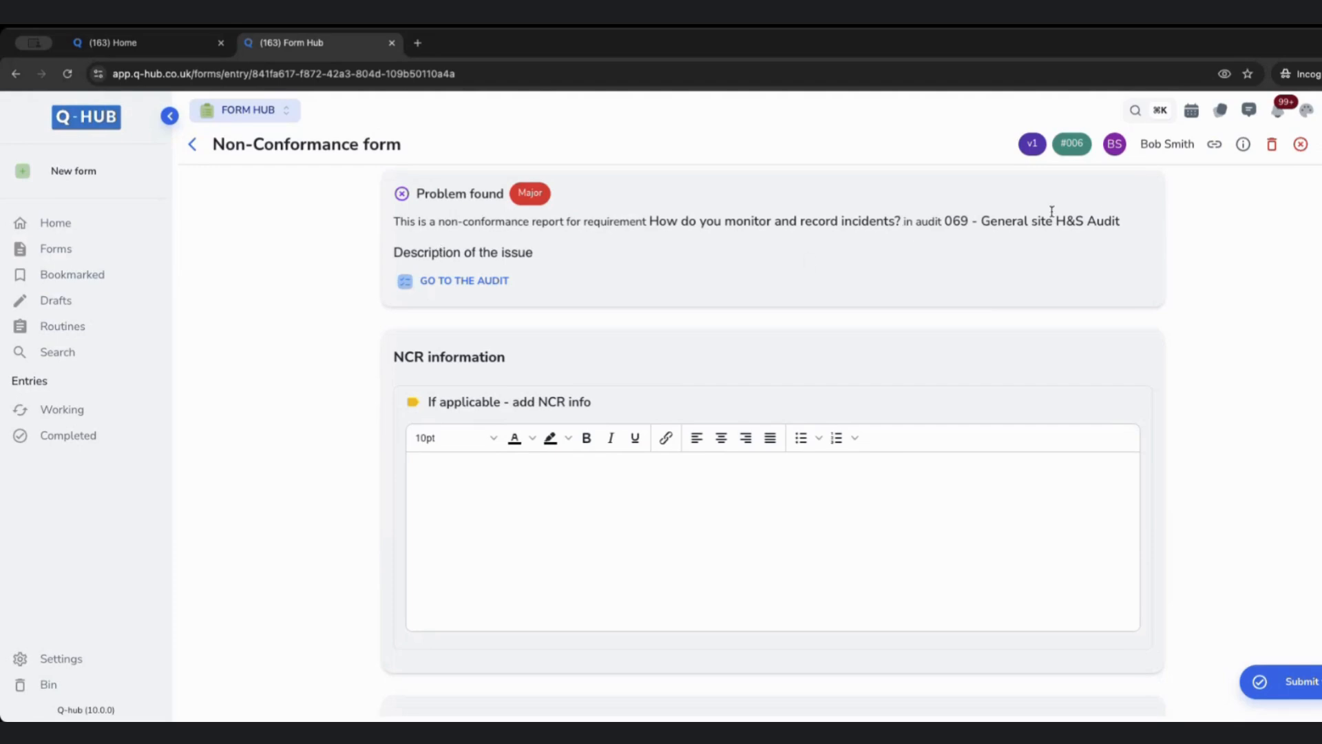
{"action": "left_click", "coordinate": [466, 282]}
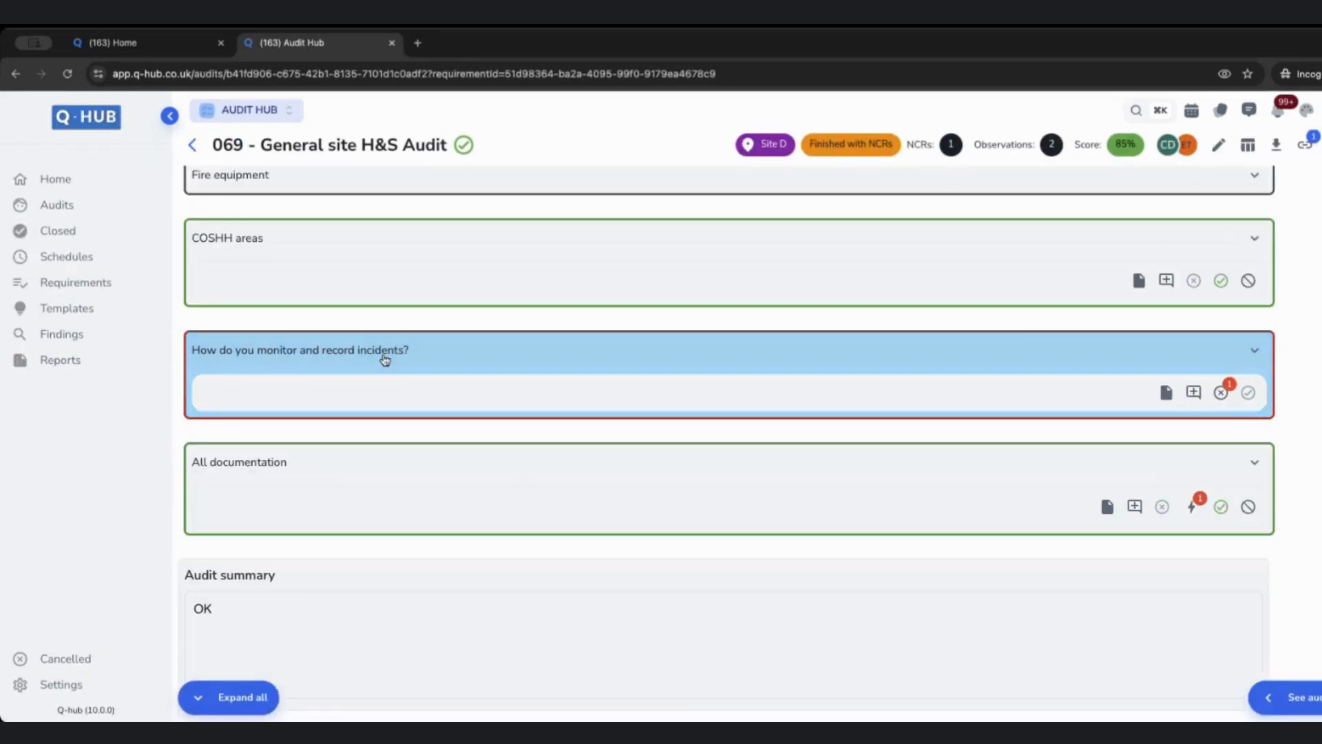
{"action": "left_click", "coordinate": [283, 352]}
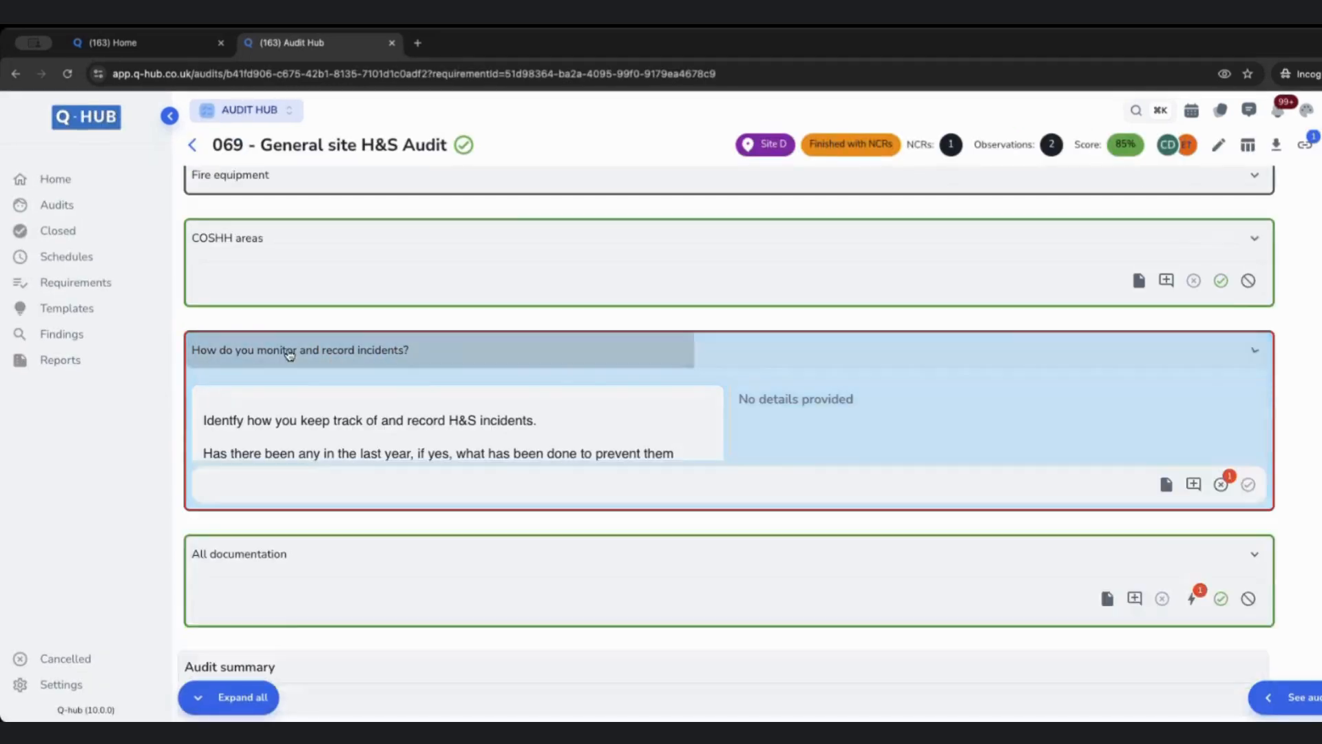
{"action": "left_click", "coordinate": [452, 366]}
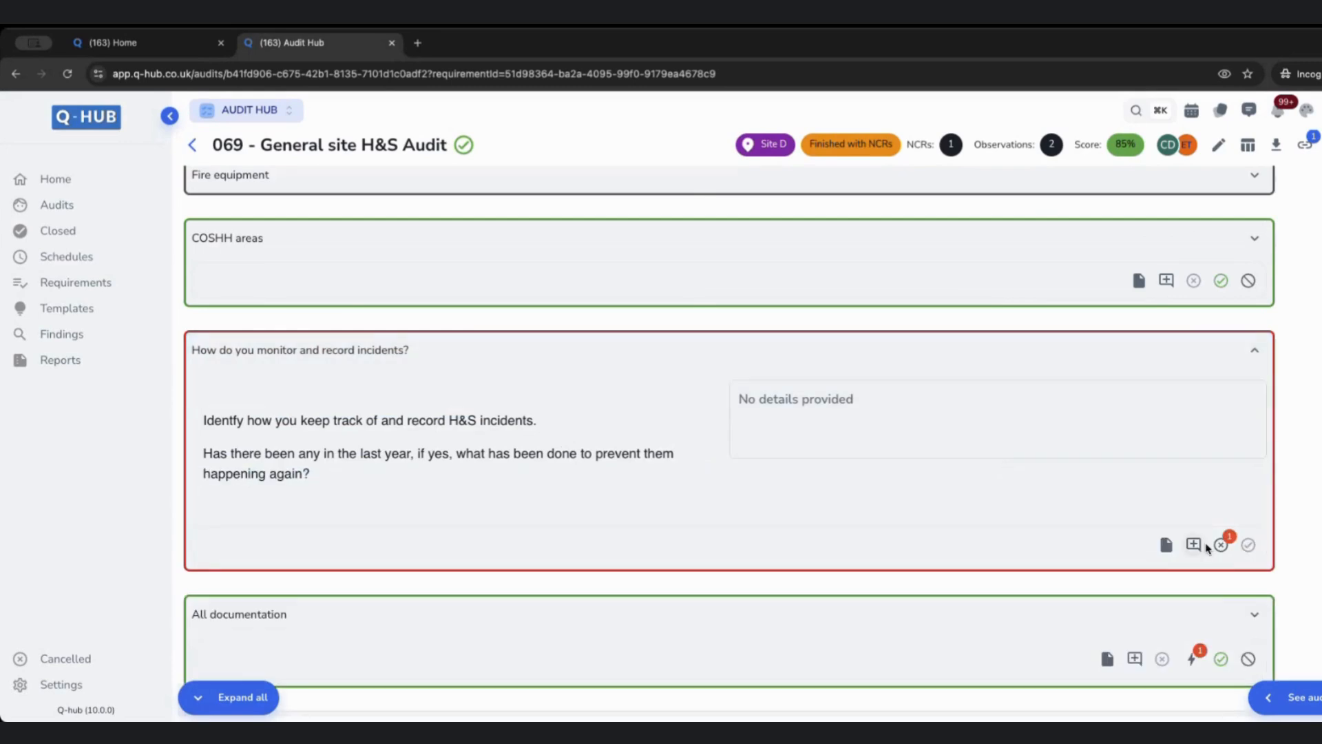
{"action": "scroll", "coordinate": [680, 386], "scroll_direction": "up", "scroll_amount": 6}
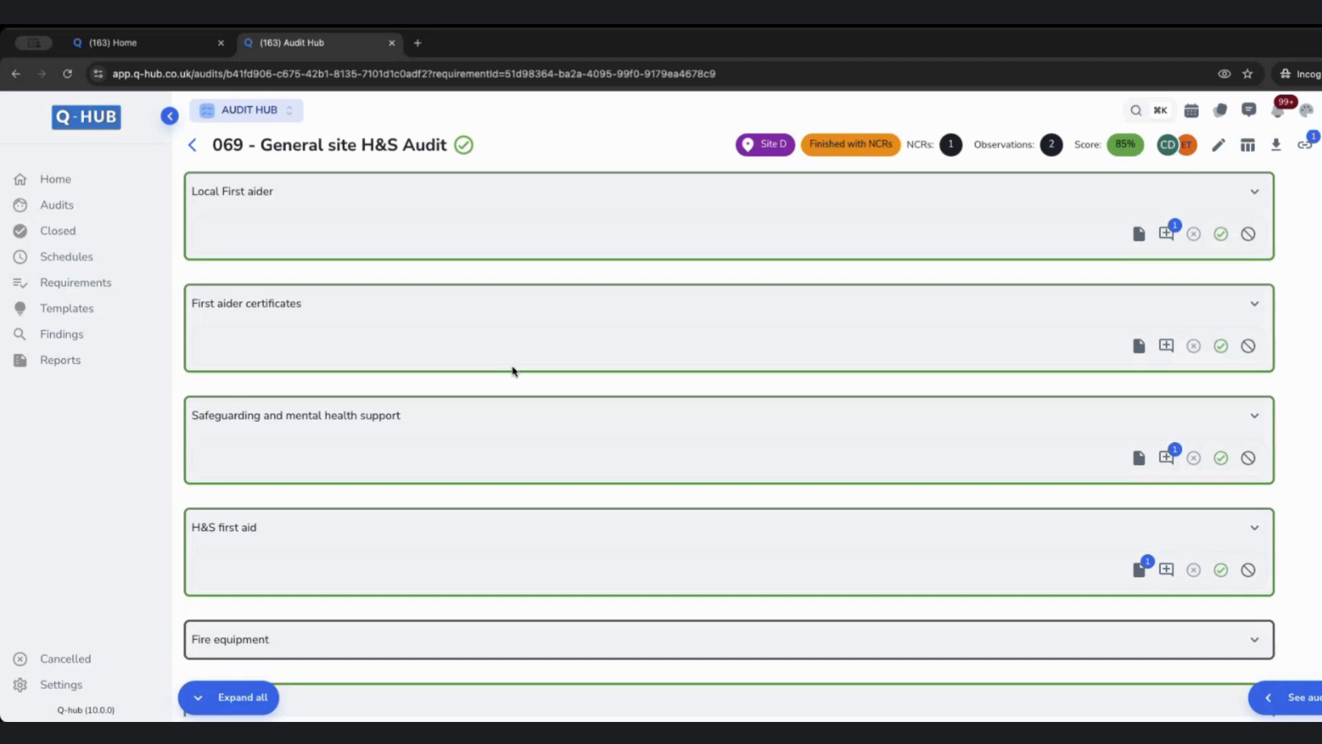
Step: Look through the audit reports' statistics, then view the list of working audits and close it
{"action": "left_click", "coordinate": [85, 364]}
{"action": "scroll", "coordinate": [577, 195], "scroll_direction": "down", "scroll_amount": 1}
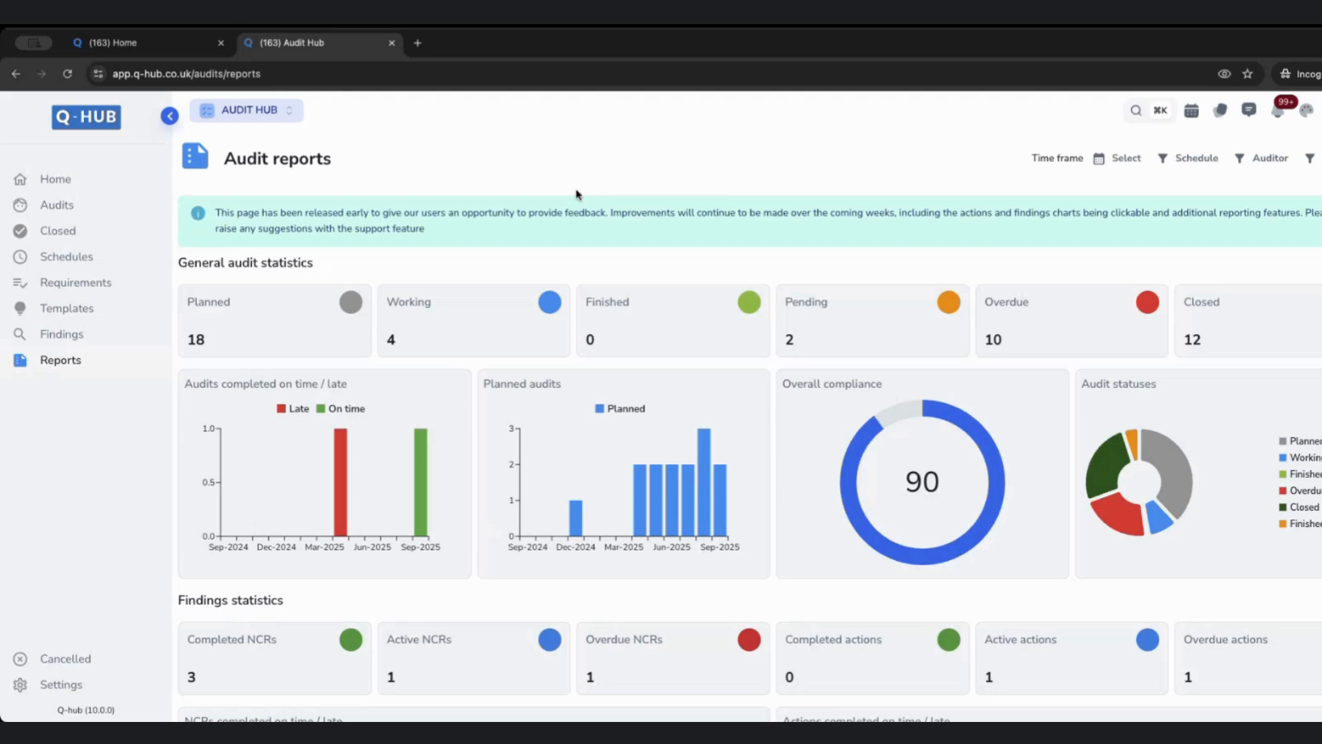
{"action": "scroll", "coordinate": [687, 331], "scroll_direction": "down", "scroll_amount": 3}
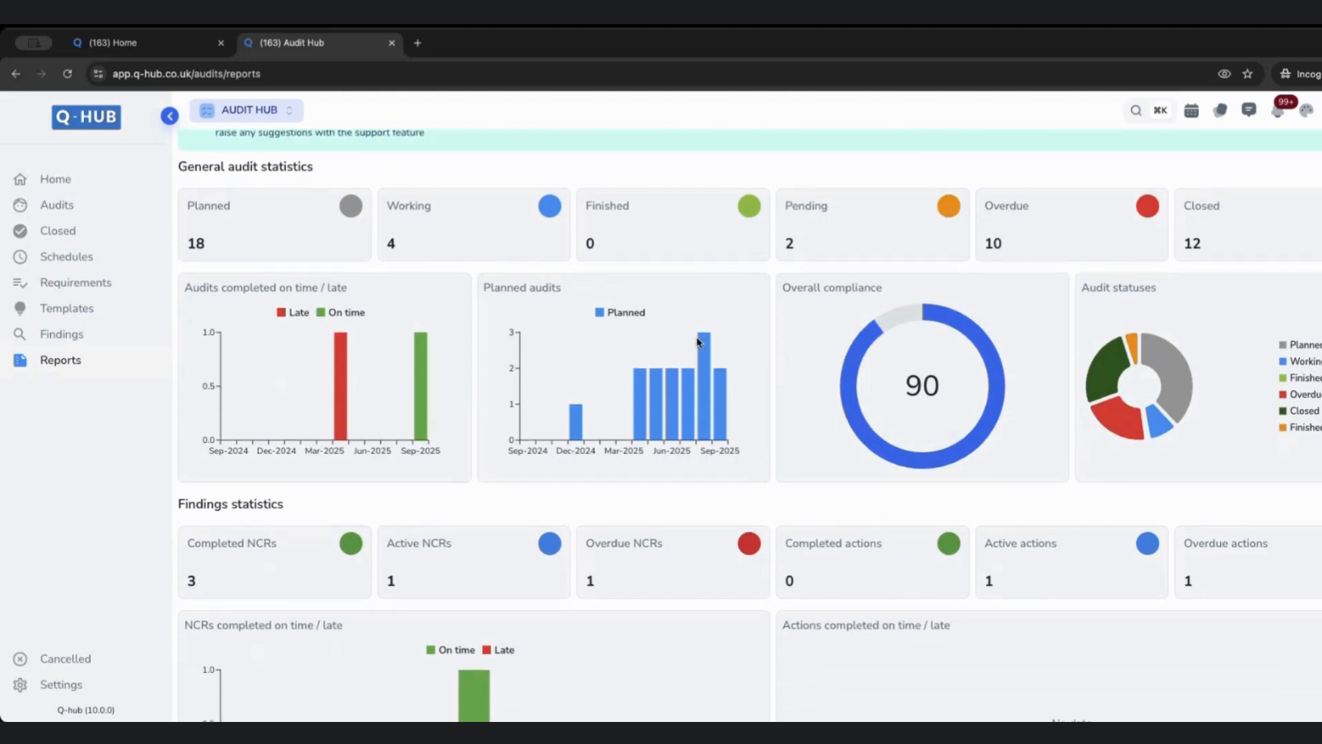
{"action": "left_click", "coordinate": [450, 255]}
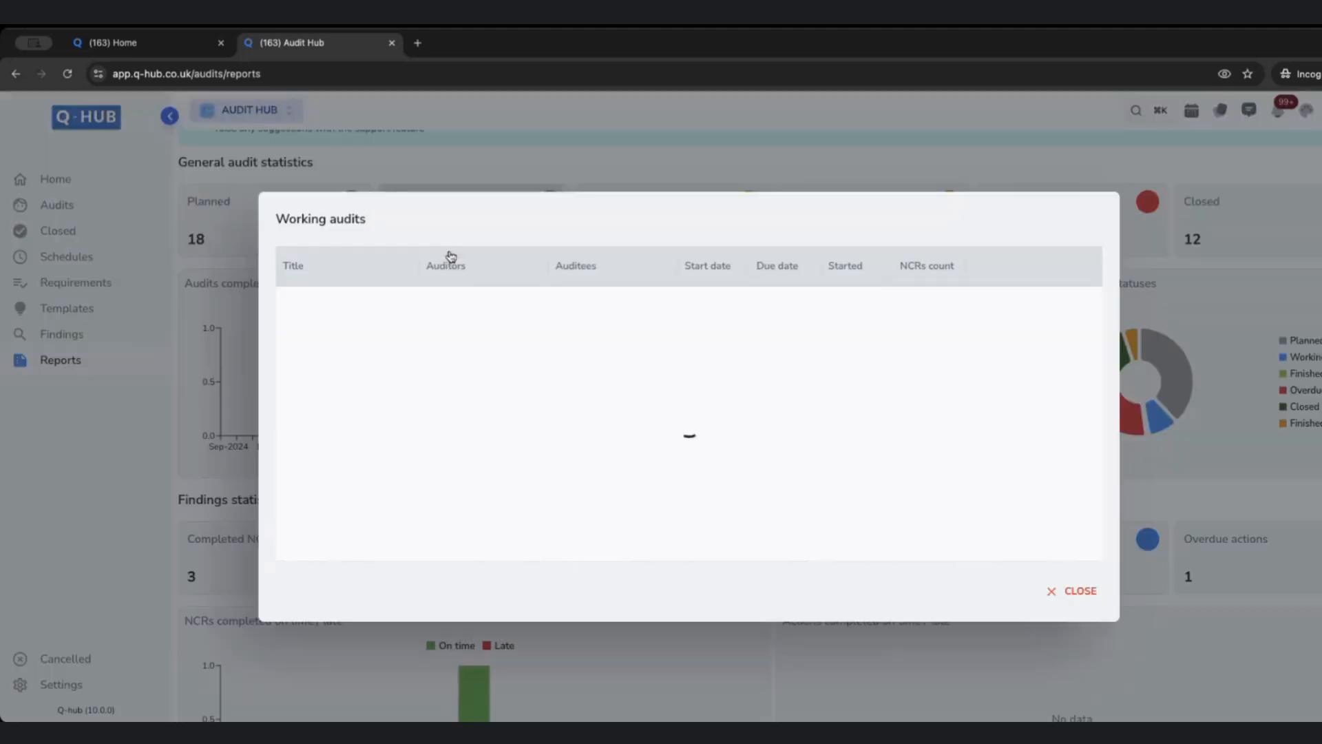
{"action": "left_click", "coordinate": [234, 396]}
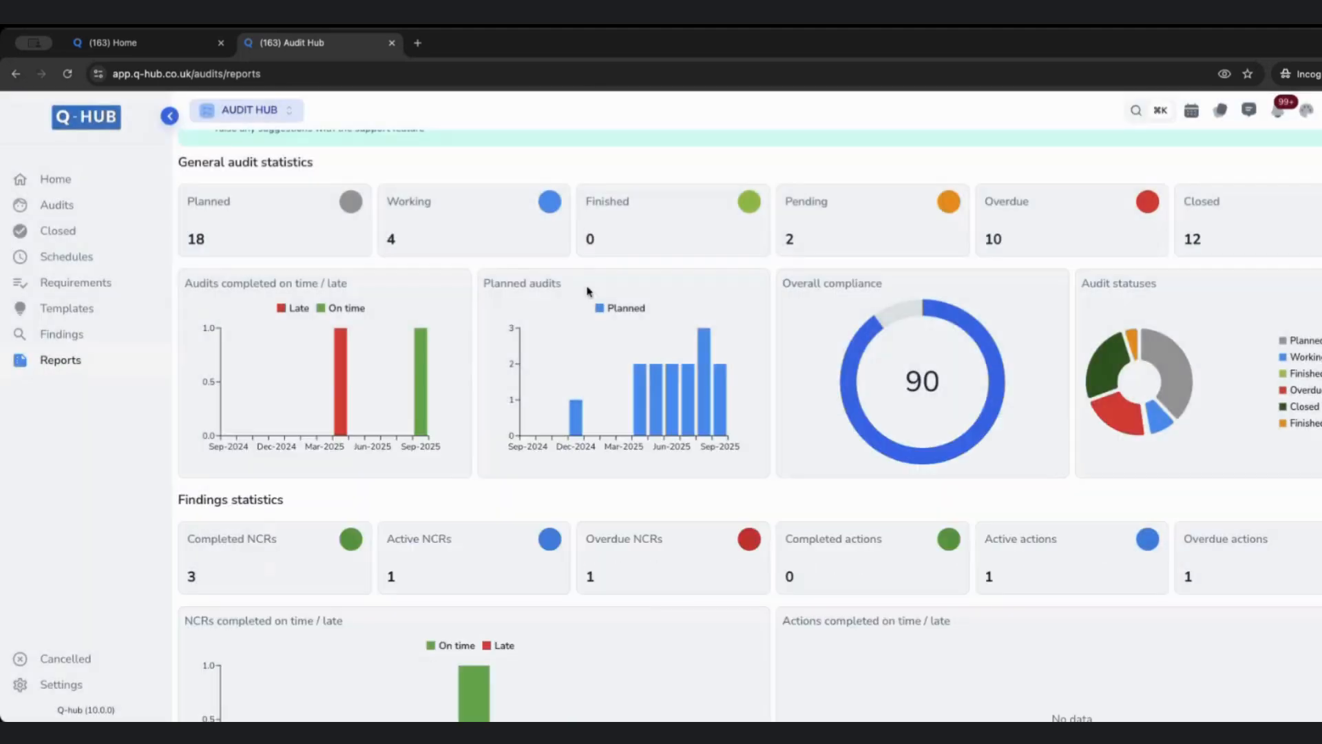
Step: View the pending audits and closed audits behind the report statistics, closing each list
{"action": "left_click", "coordinate": [831, 232]}
{"action": "left_click", "coordinate": [214, 320]}
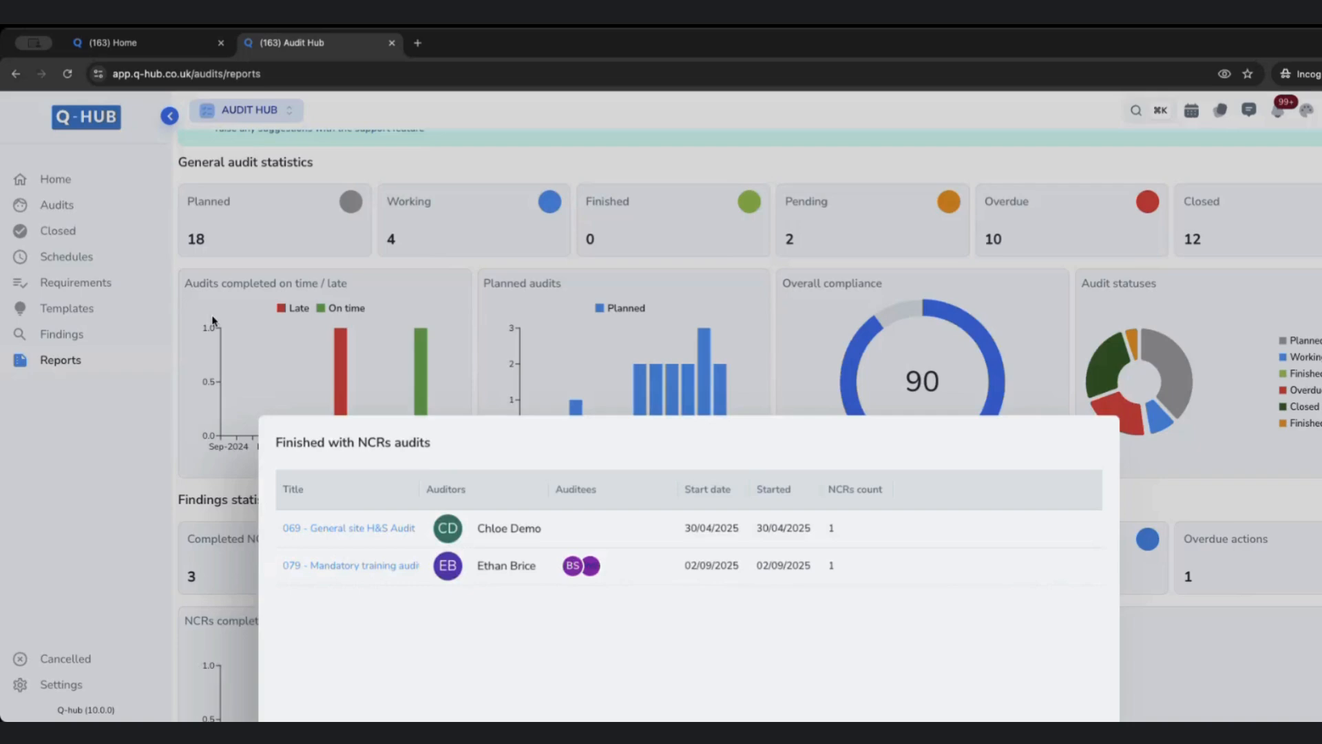
{"action": "left_click", "coordinate": [1236, 221]}
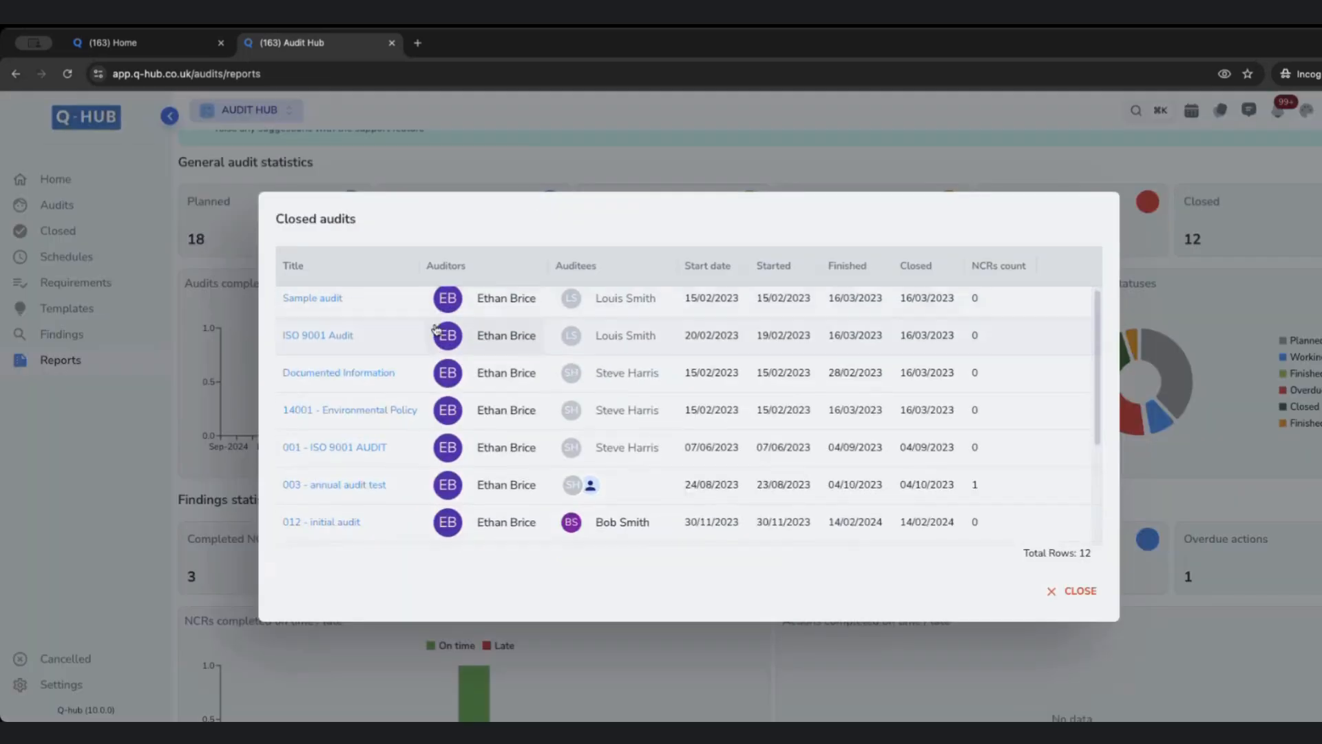
{"action": "scroll", "coordinate": [431, 332], "scroll_direction": "down", "scroll_amount": 5}
{"action": "left_click", "coordinate": [249, 355]}
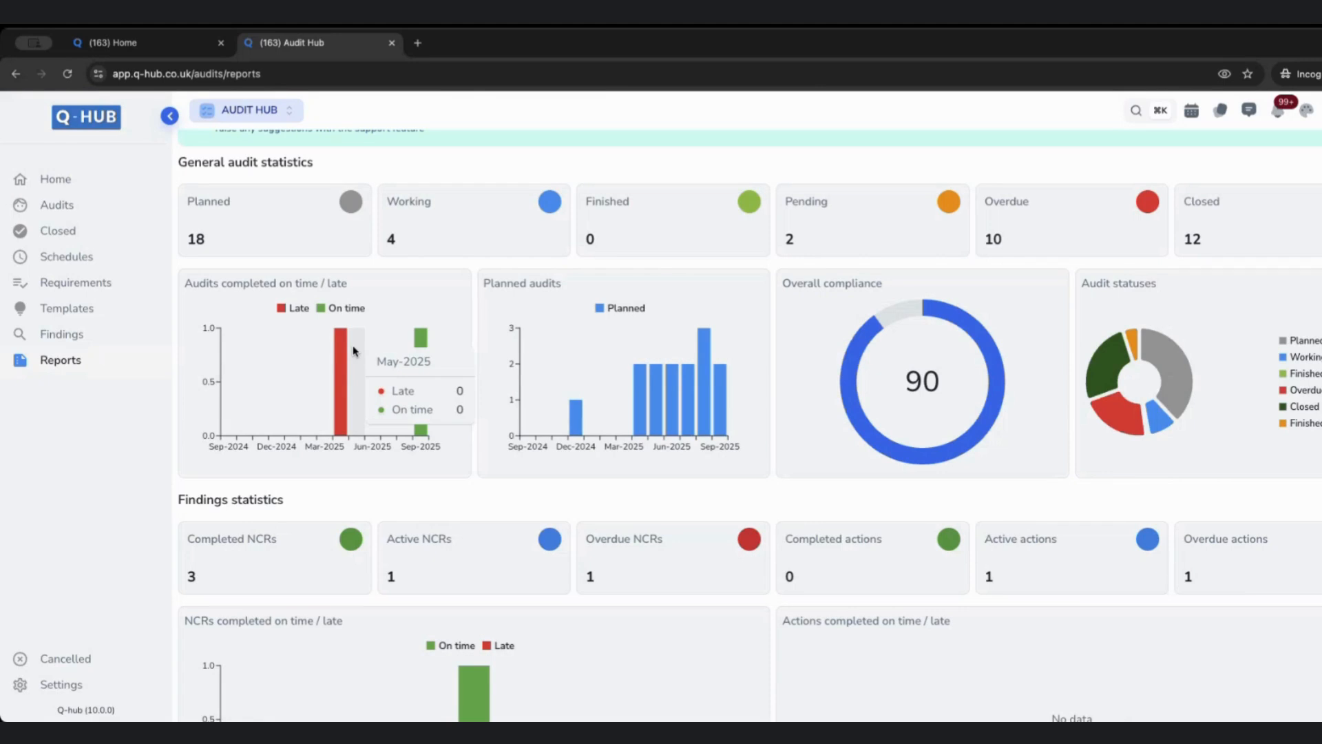
Step: View the list of audits planned for May 2025, close it, and examine the overall compliance chart
{"action": "left_click", "coordinate": [653, 384]}
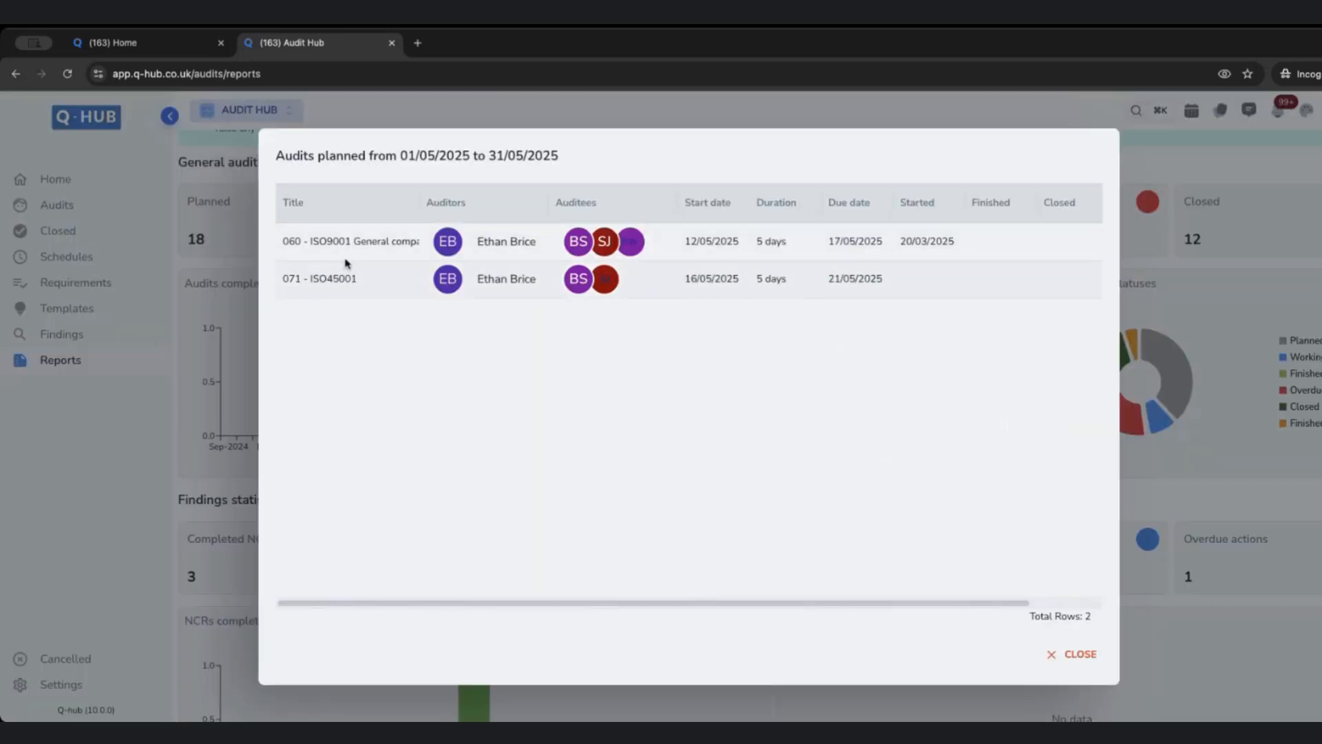
{"action": "left_click", "coordinate": [1072, 655]}
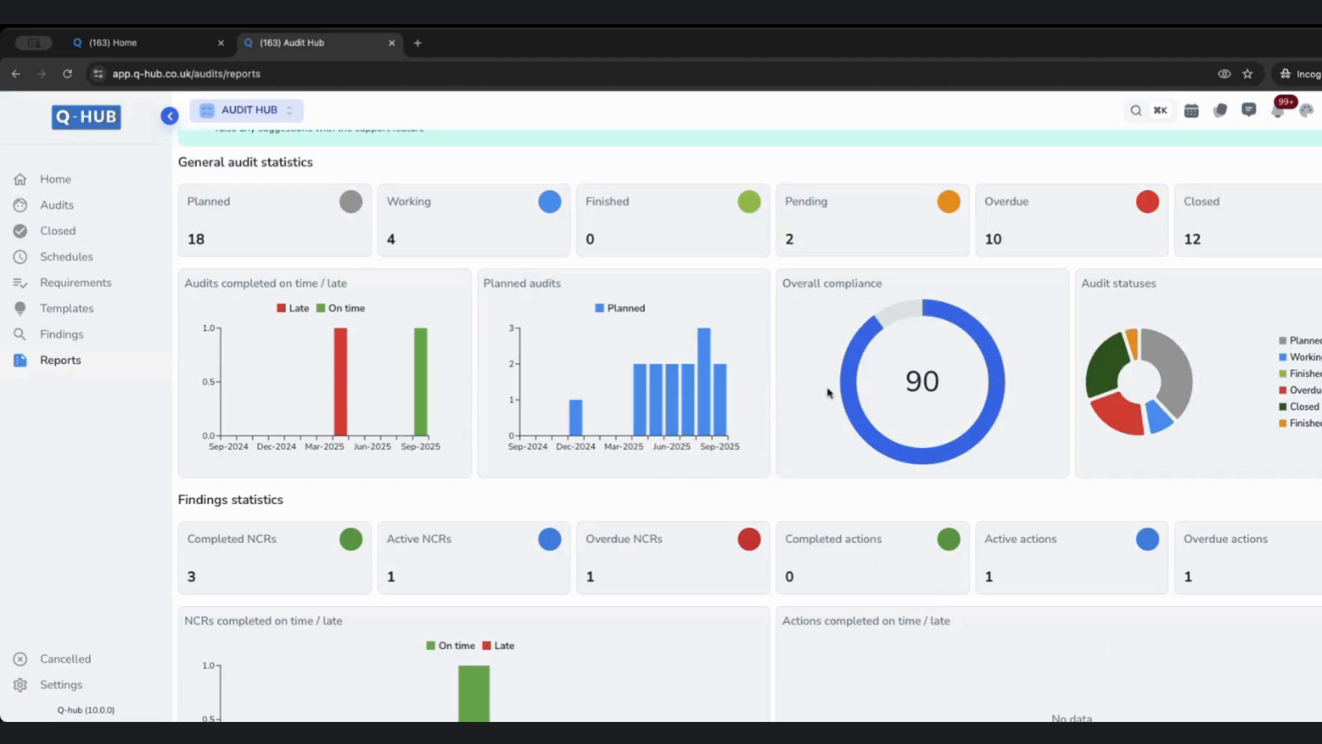
{"action": "double_click", "coordinate": [912, 384]}
{"action": "left_click", "coordinate": [918, 377]}
{"action": "left_click_drag", "start_coordinate": [909, 377], "coordinate": [934, 380]}
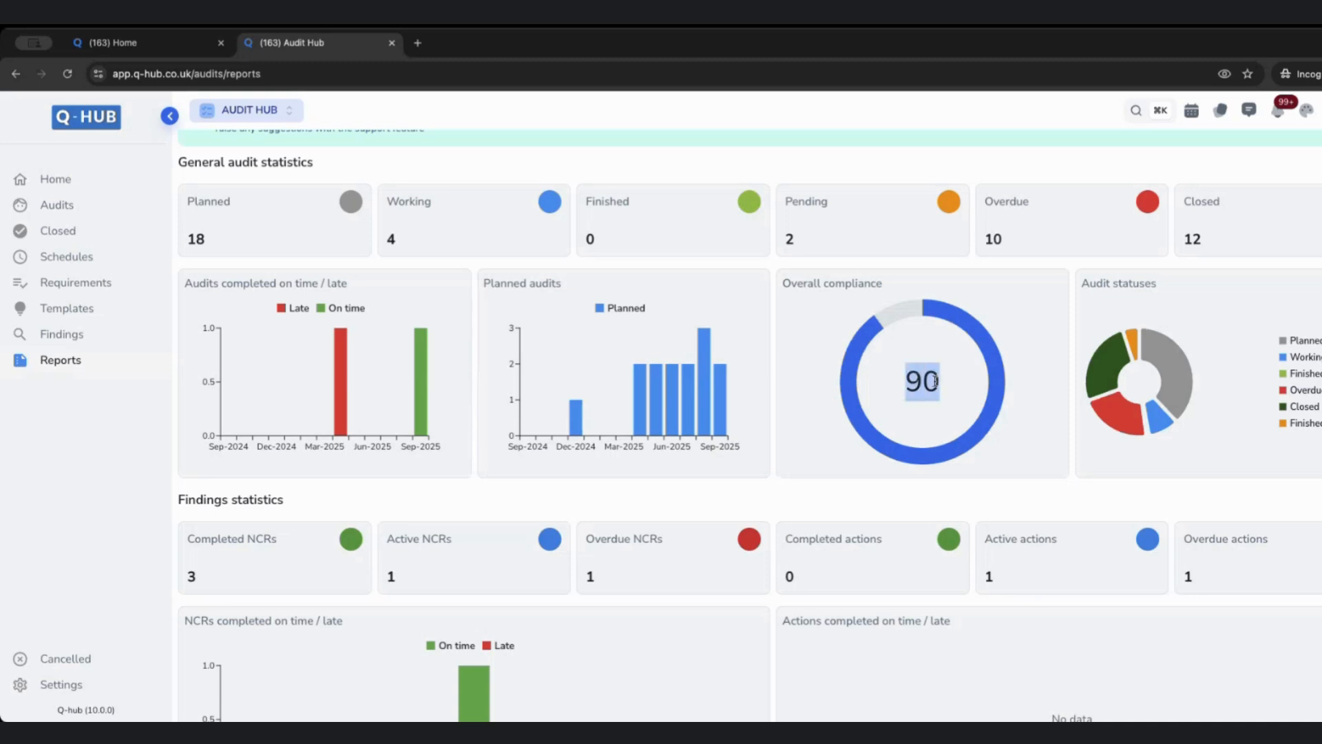
{"action": "left_click", "coordinate": [935, 379]}
{"action": "scroll", "coordinate": [1001, 393], "scroll_direction": "down", "scroll_amount": 2}
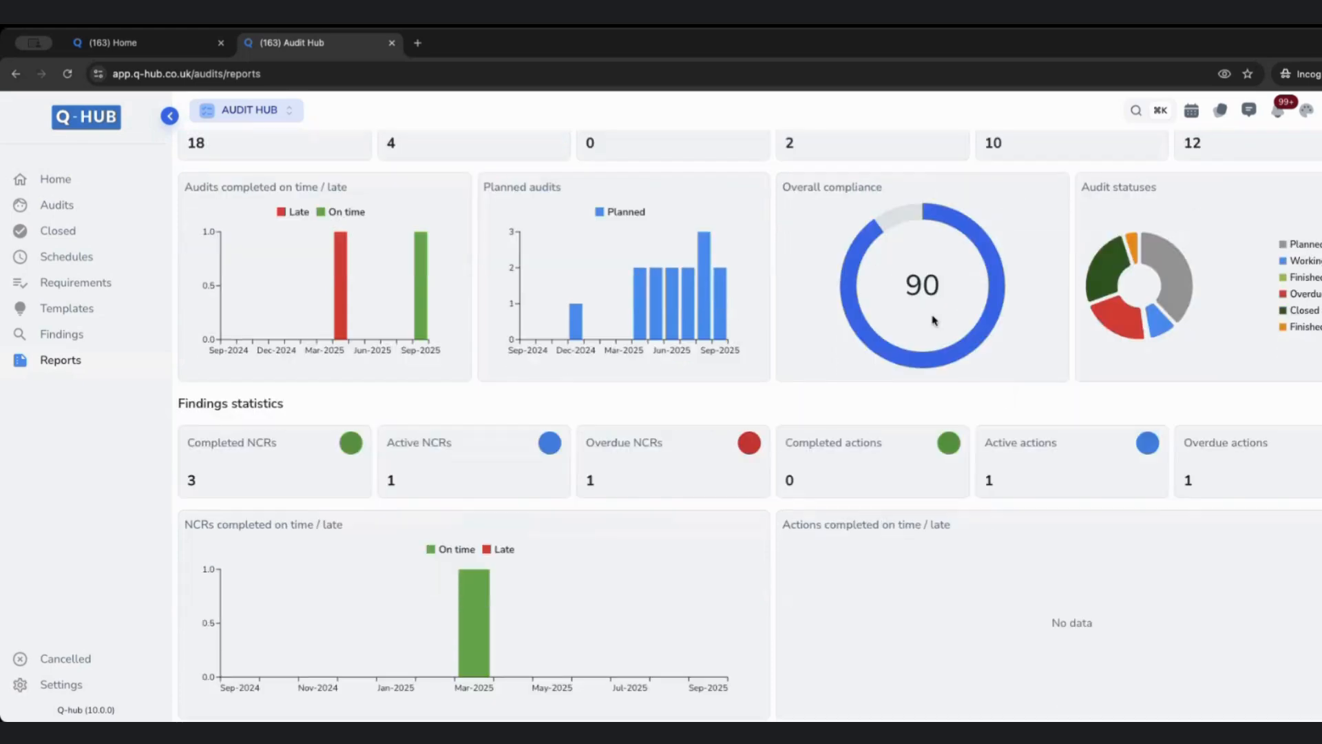
Step: Look through the location and auditor filter options for the audit reports
{"action": "scroll", "coordinate": [961, 333], "scroll_direction": "up", "scroll_amount": 3}
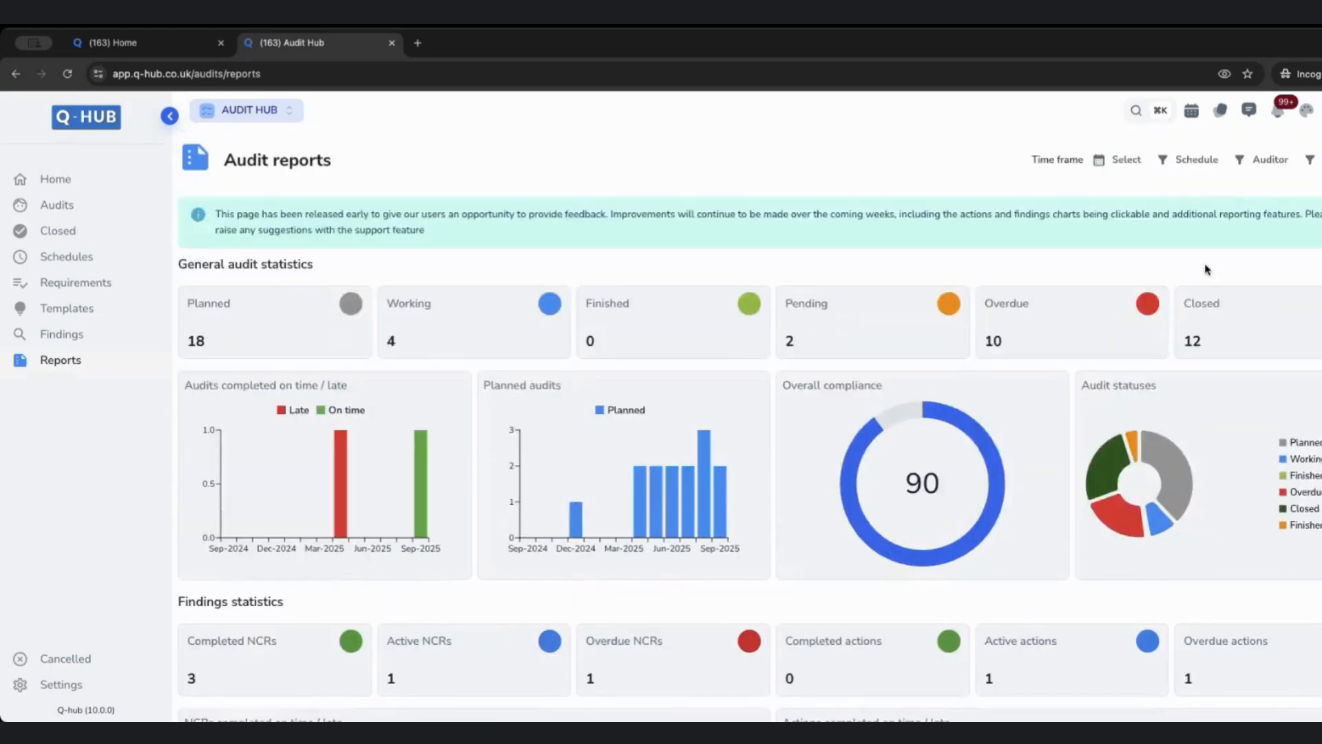
{"action": "left_click", "coordinate": [1271, 159]}
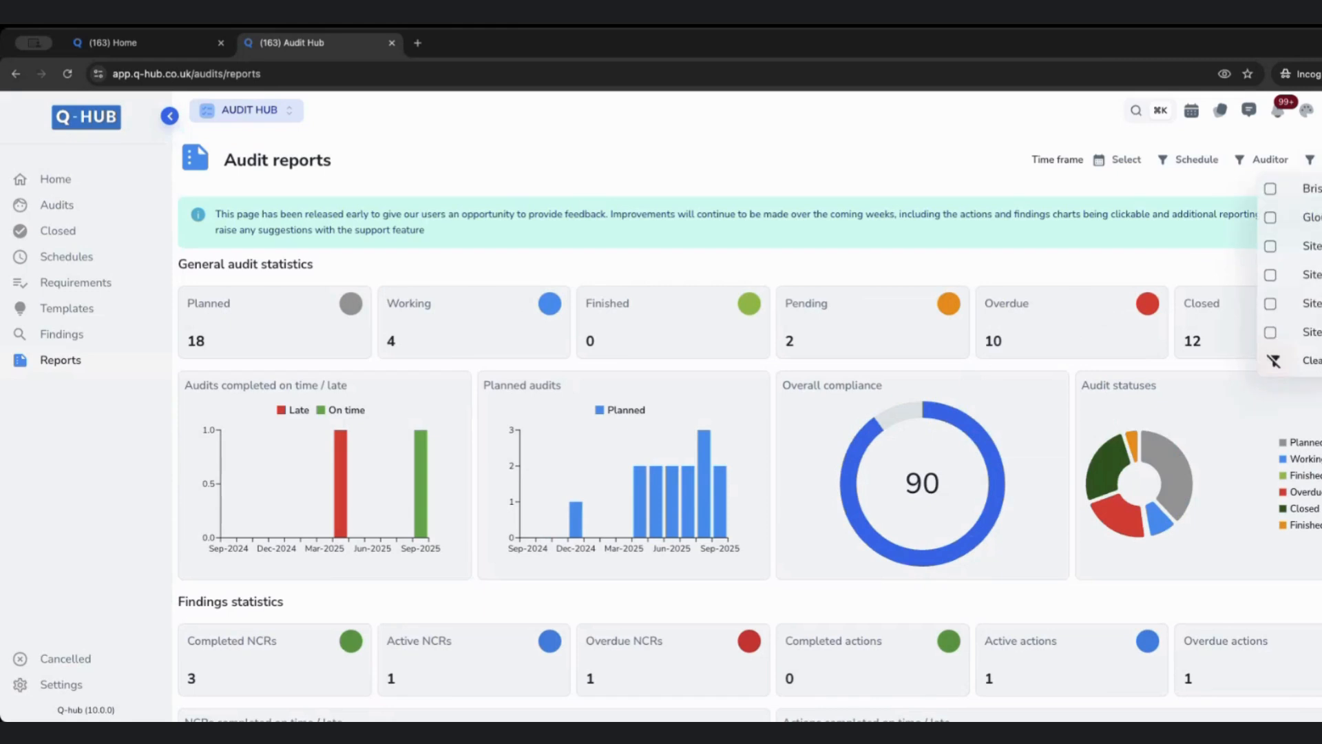
{"action": "left_click", "coordinate": [1278, 160]}
{"action": "left_click", "coordinate": [1276, 159]}
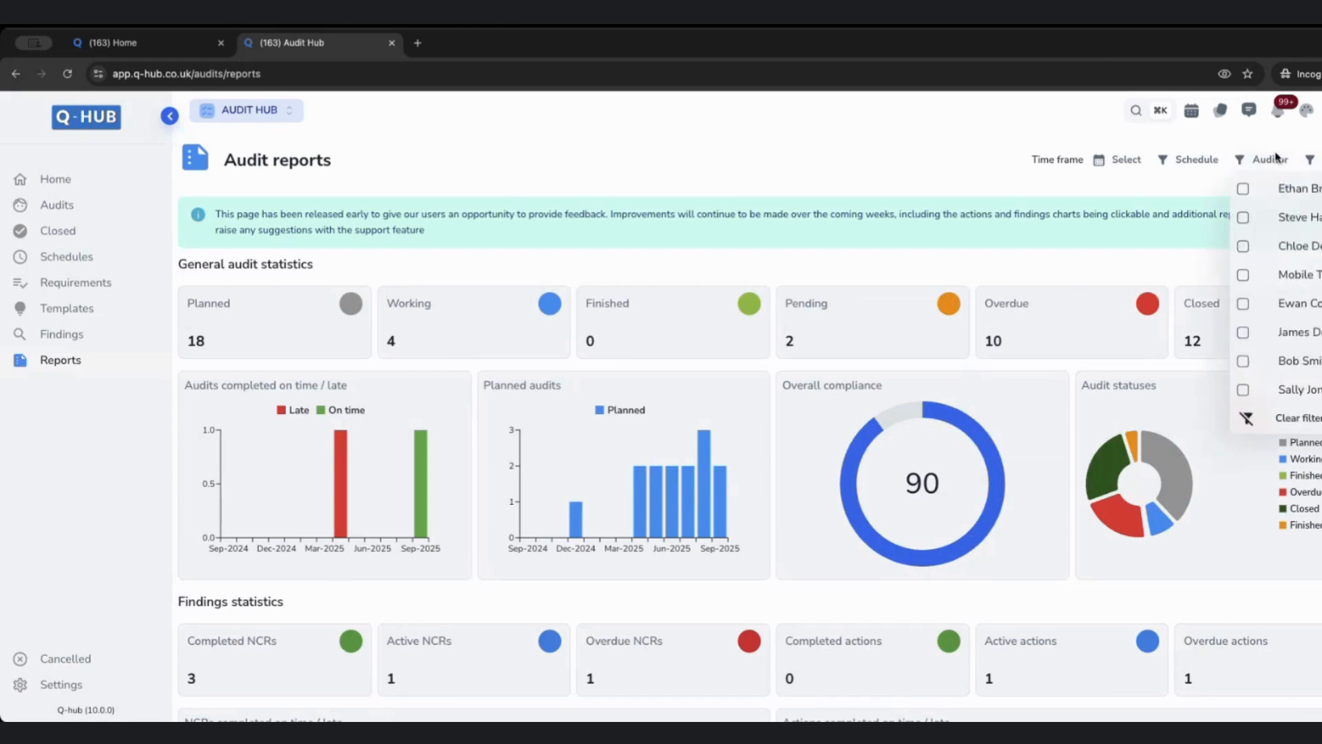
Step: Filter the reports by the ISO 9001, Site Safety, ISO 45001 and General ISO compliance schedules, and clear the schedule filter
{"action": "left_click", "coordinate": [1210, 160]}
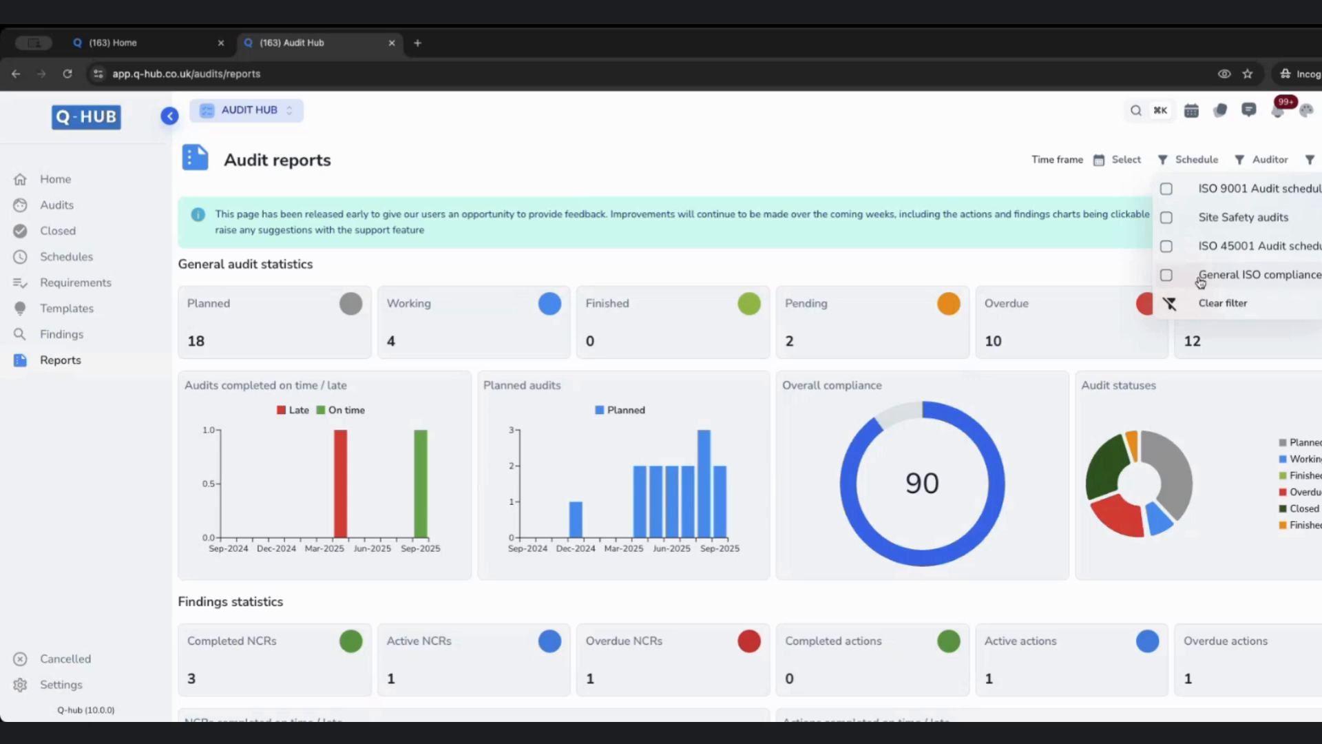
{"action": "left_click", "coordinate": [1222, 196]}
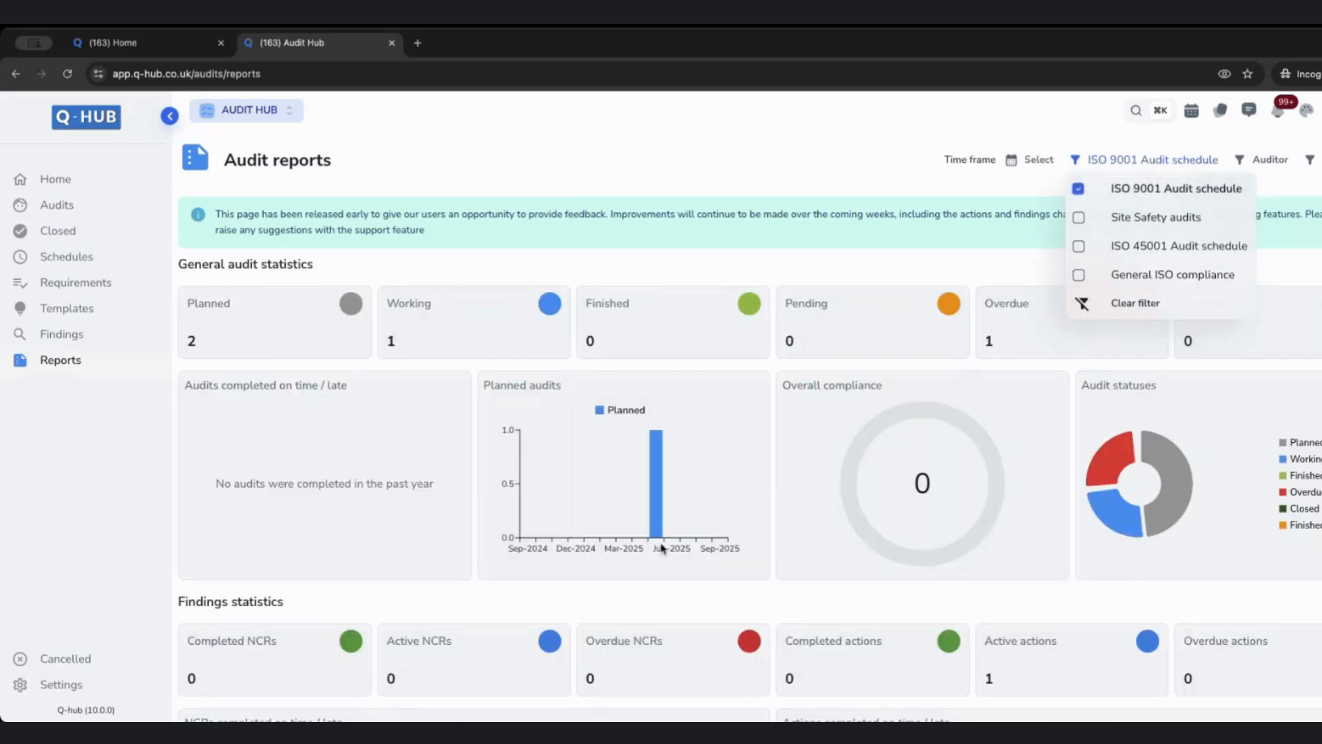
{"action": "left_click", "coordinate": [1136, 226]}
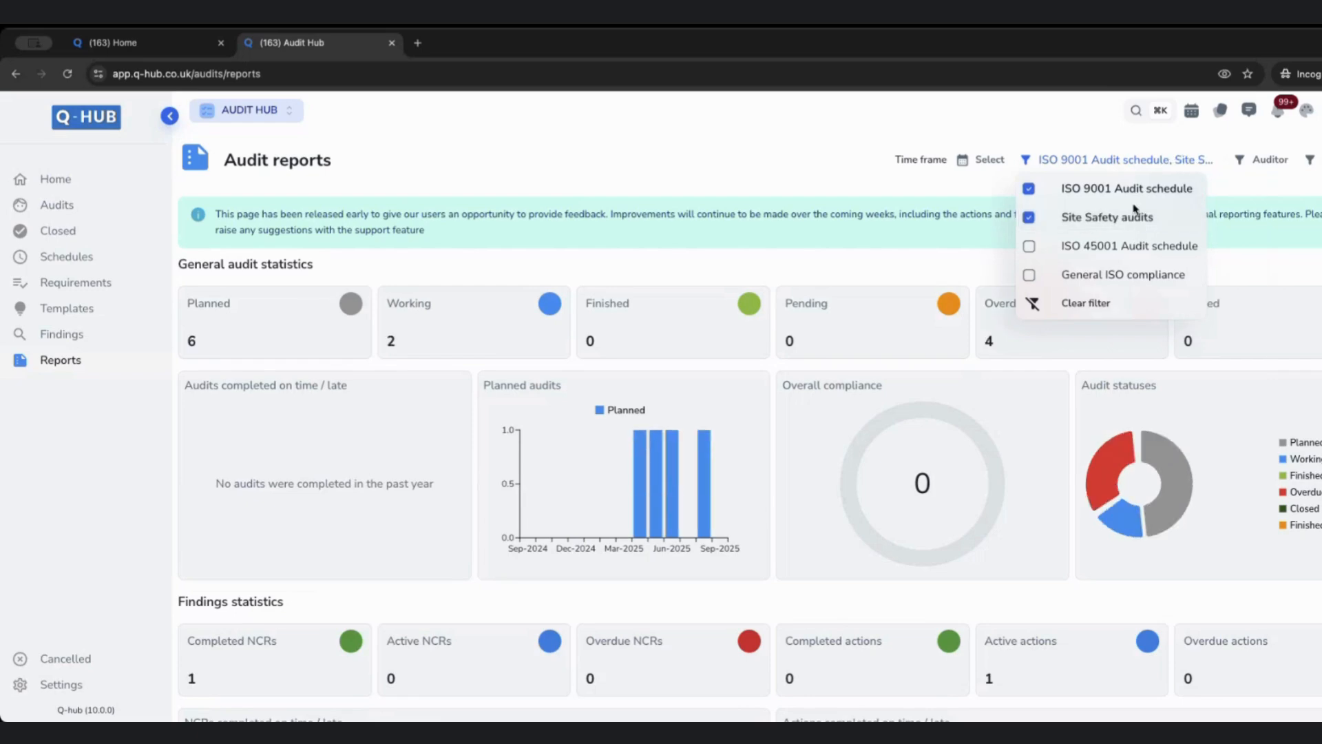
{"action": "left_click", "coordinate": [1133, 249]}
{"action": "left_click", "coordinate": [1124, 279]}
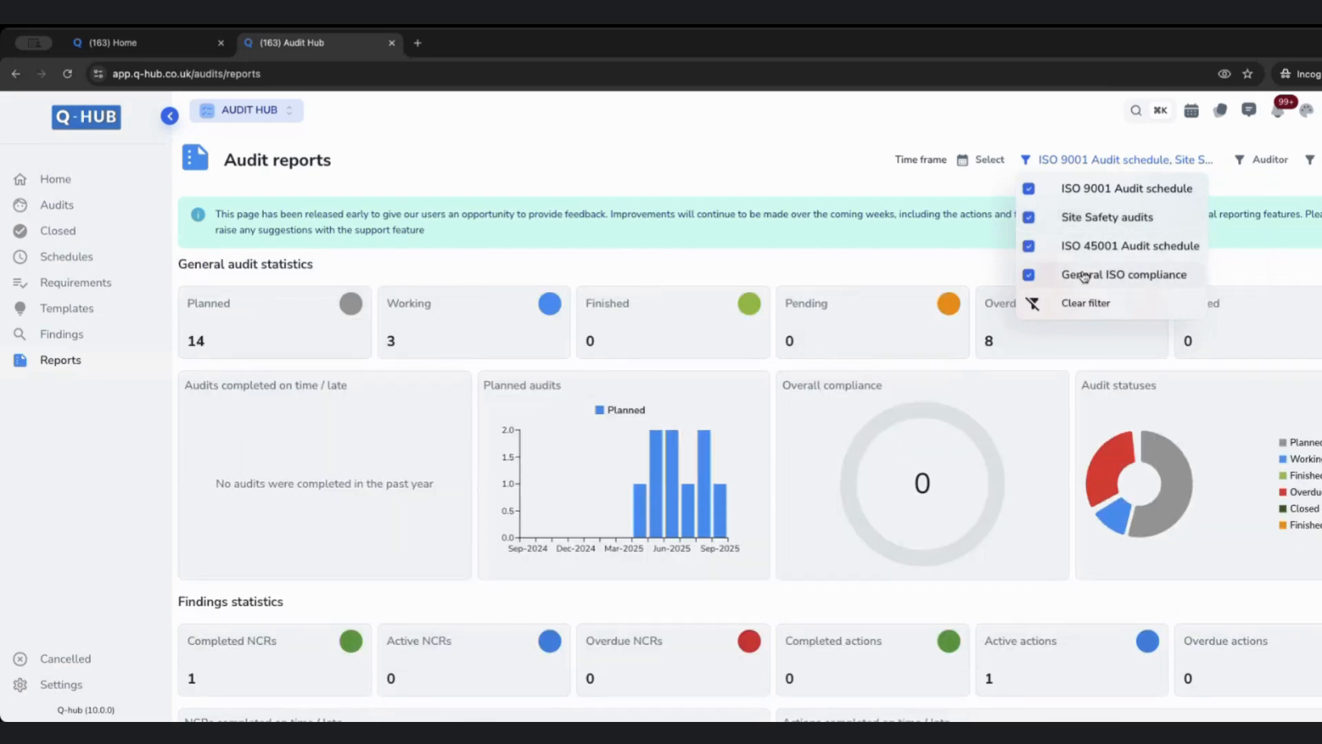
{"action": "left_click", "coordinate": [1071, 309]}
{"action": "left_click", "coordinate": [889, 438]}
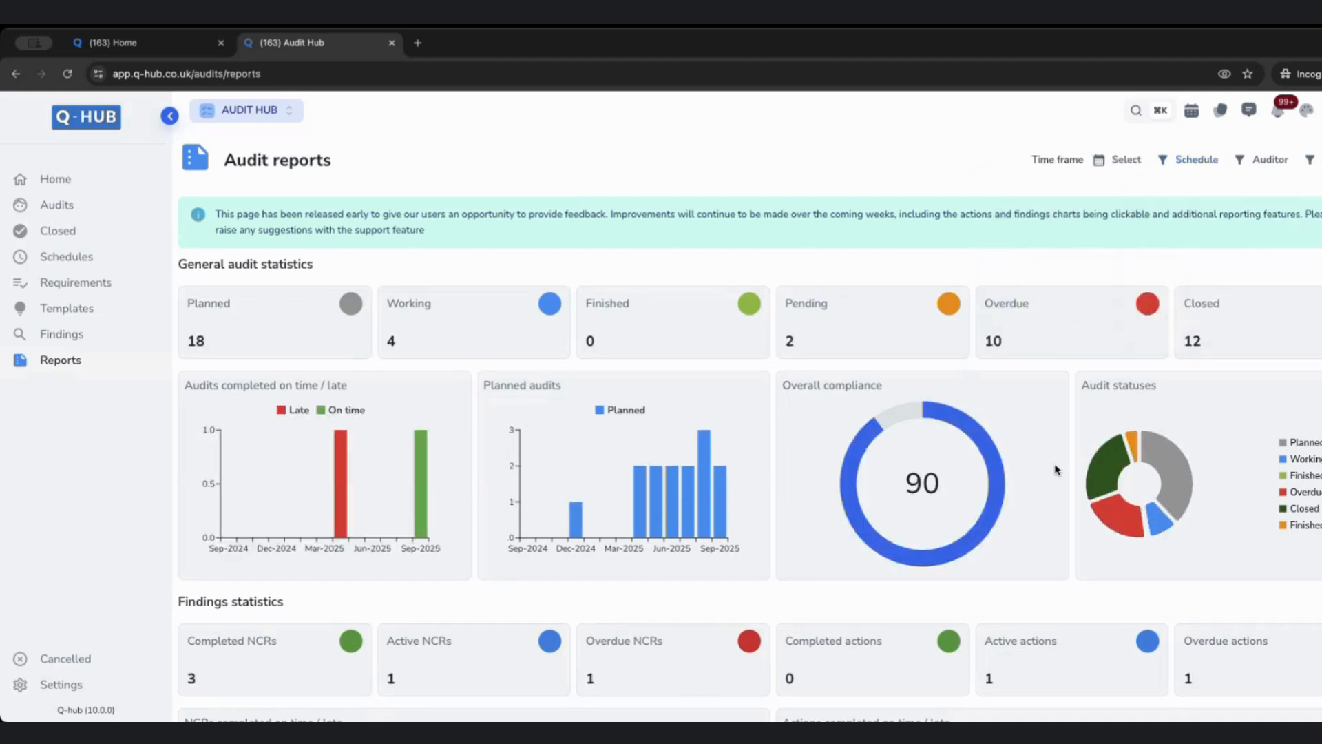
Step: Examine the findings statistics, including NCRs completed on time or late and the findings by location and by schedule
{"action": "scroll", "coordinate": [895, 441], "scroll_direction": "down", "scroll_amount": 1}
{"action": "scroll", "coordinate": [963, 457], "scroll_direction": "down", "scroll_amount": 5}
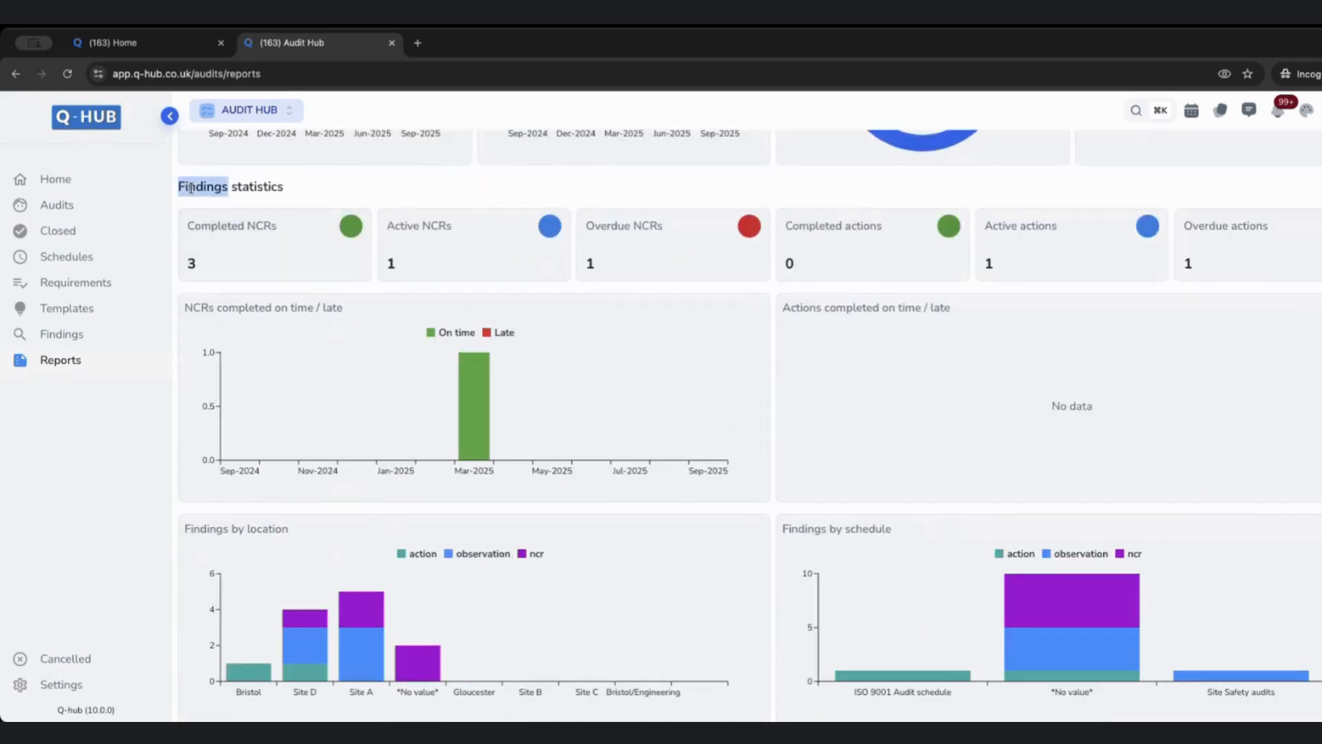
{"action": "scroll", "coordinate": [522, 453], "scroll_direction": "down", "scroll_amount": 1}
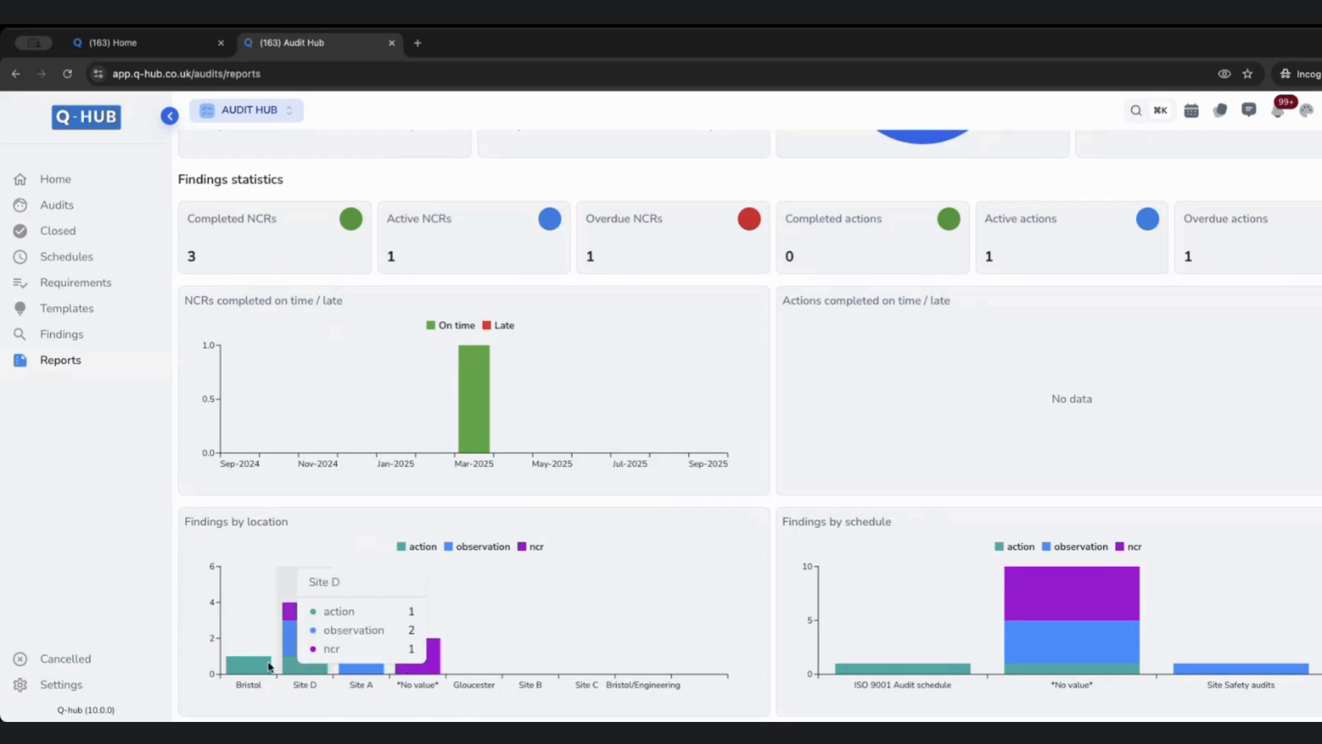
{"action": "mouse_move", "coordinate": [343, 641]}
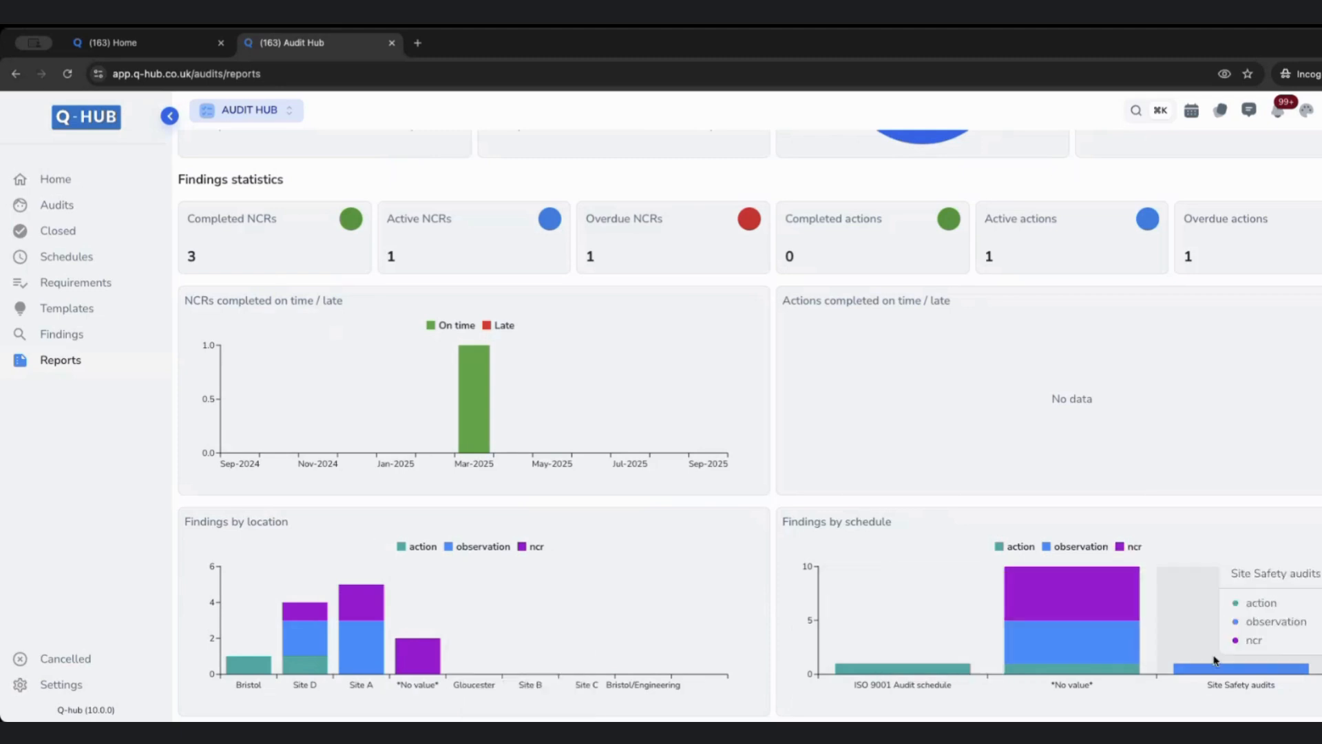
{"action": "mouse_move", "coordinate": [951, 640]}
{"action": "scroll", "coordinate": [950, 640], "scroll_direction": "up", "scroll_amount": 5}
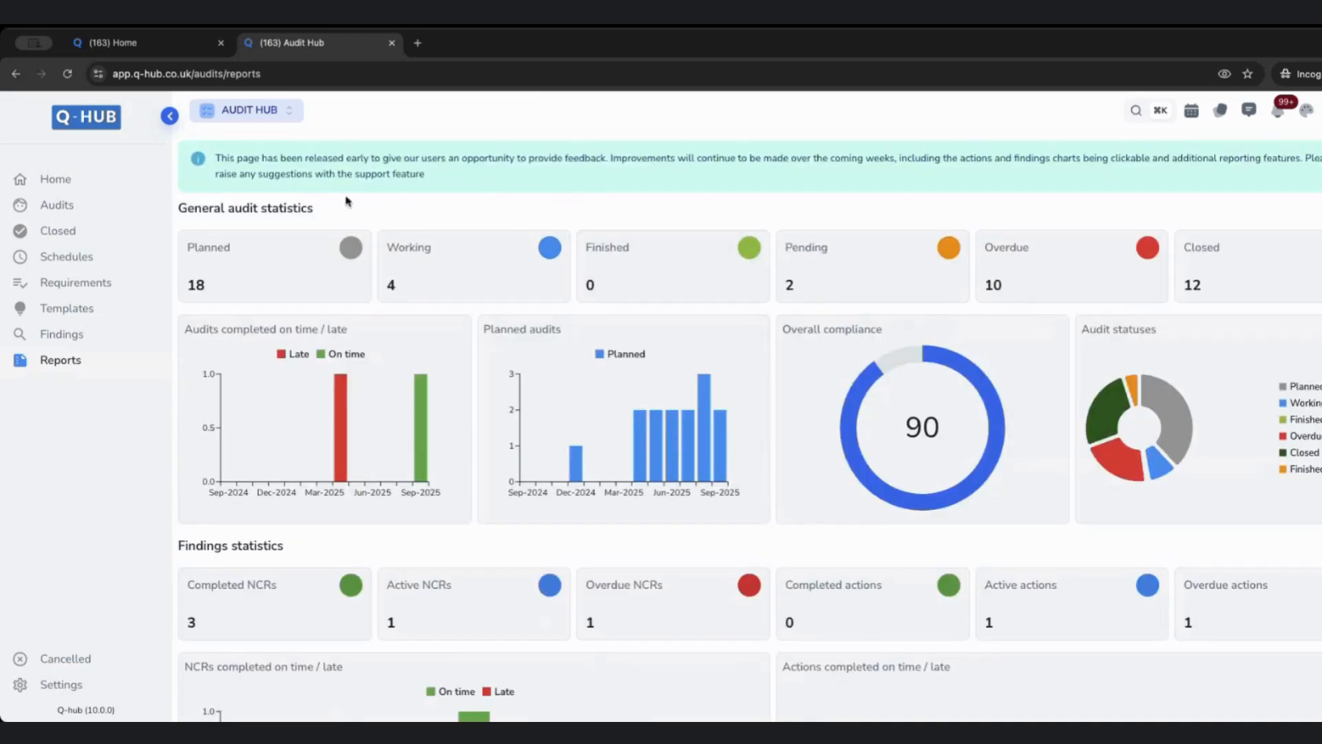
Step: Leave the reports for the main home page, return to the Audit Hub home, and view and close its working audits list
{"action": "left_click", "coordinate": [81, 116]}
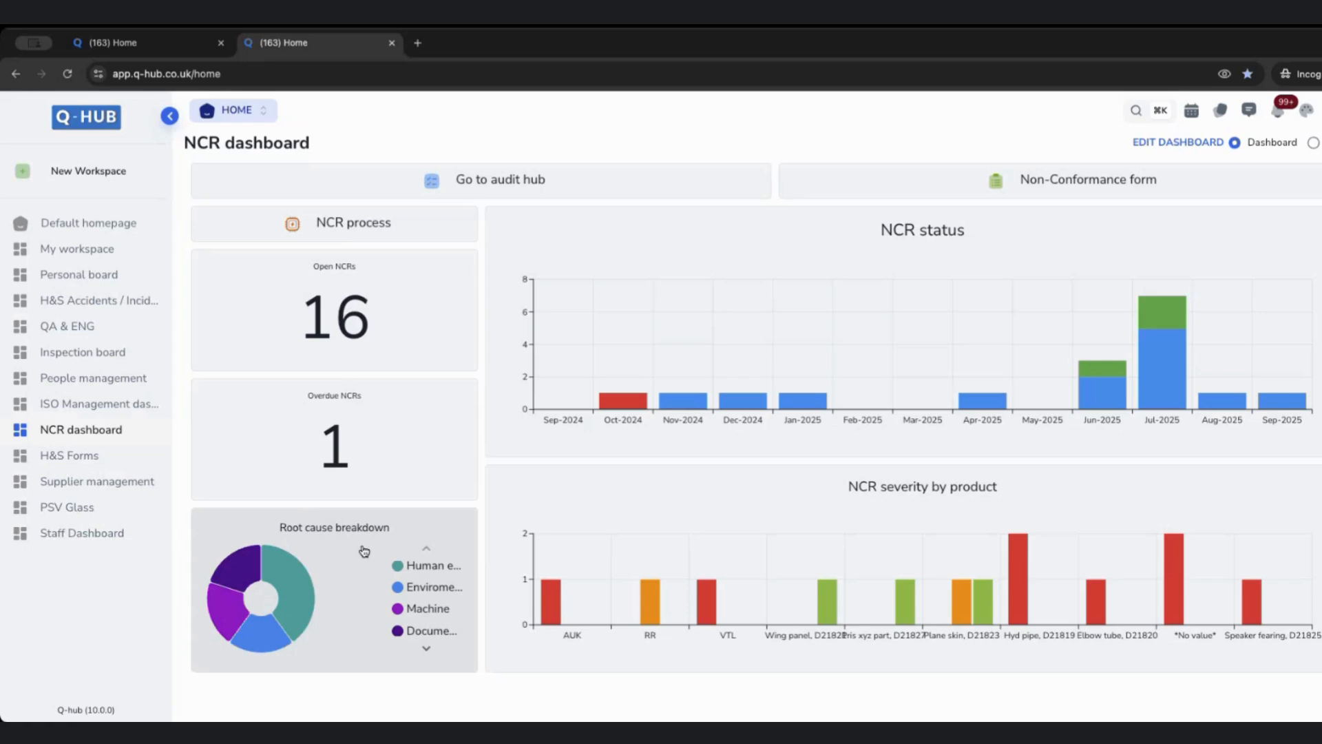
{"action": "left_click", "coordinate": [234, 112]}
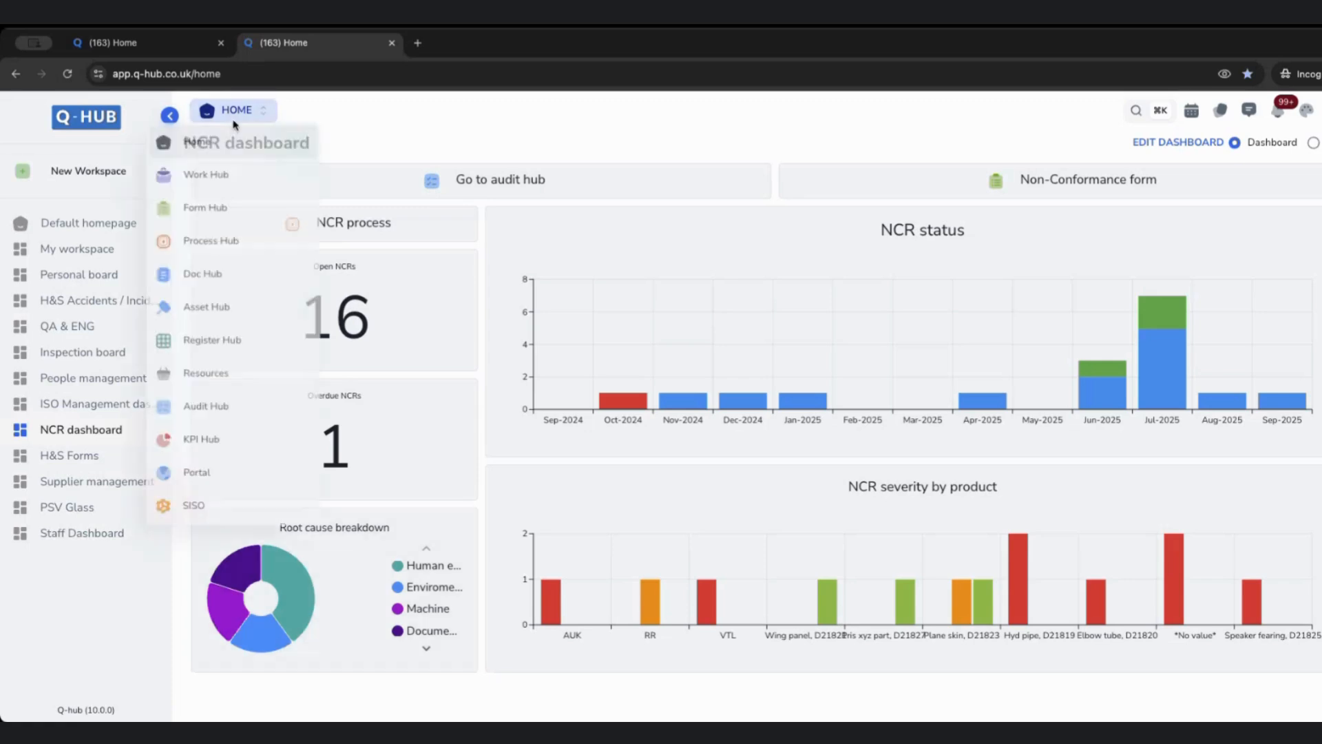
{"action": "left_click", "coordinate": [221, 419]}
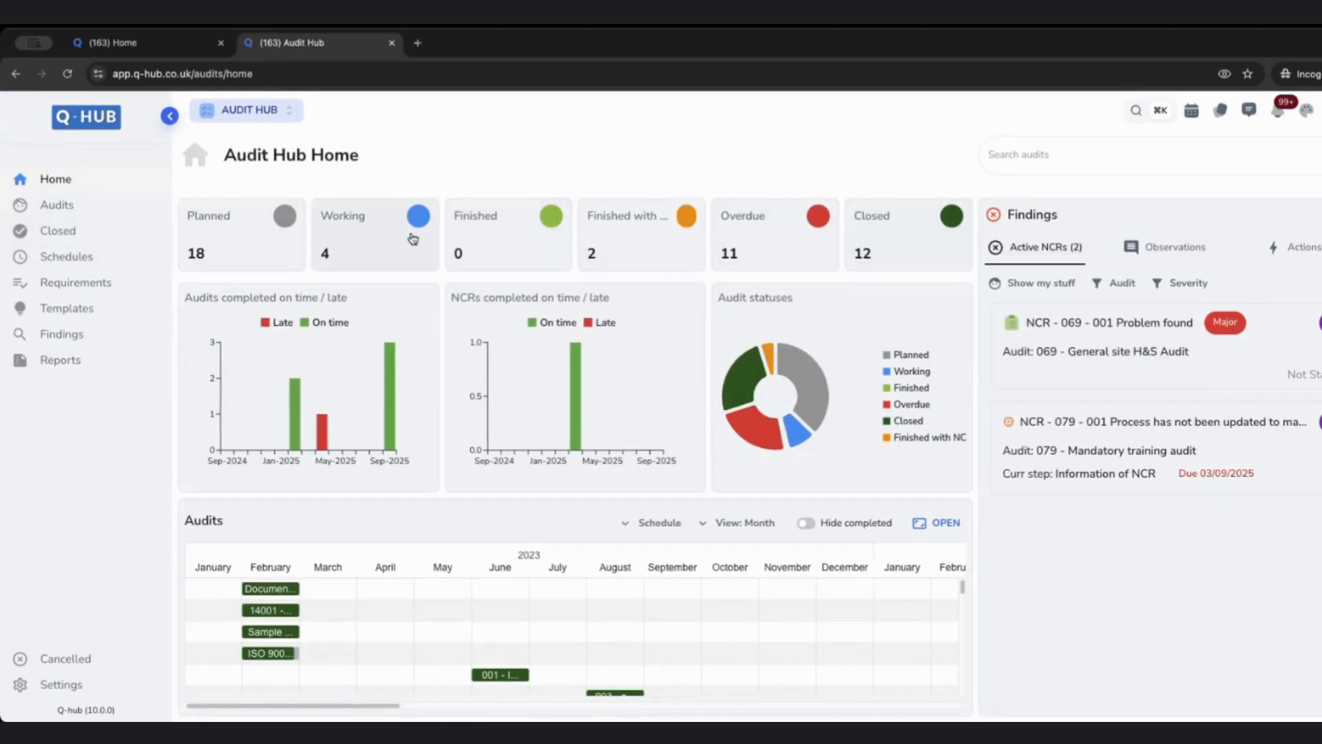
{"action": "left_click", "coordinate": [376, 252]}
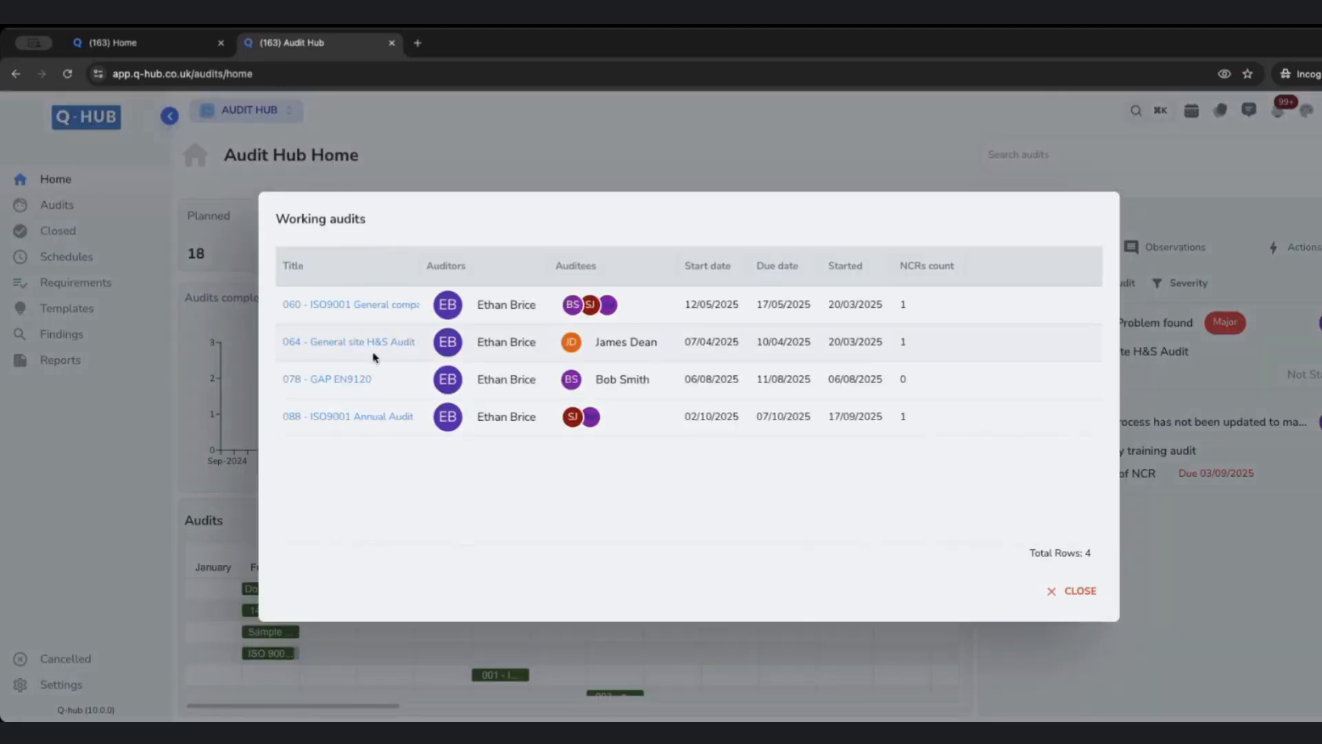
{"action": "key", "text": "Escape"}
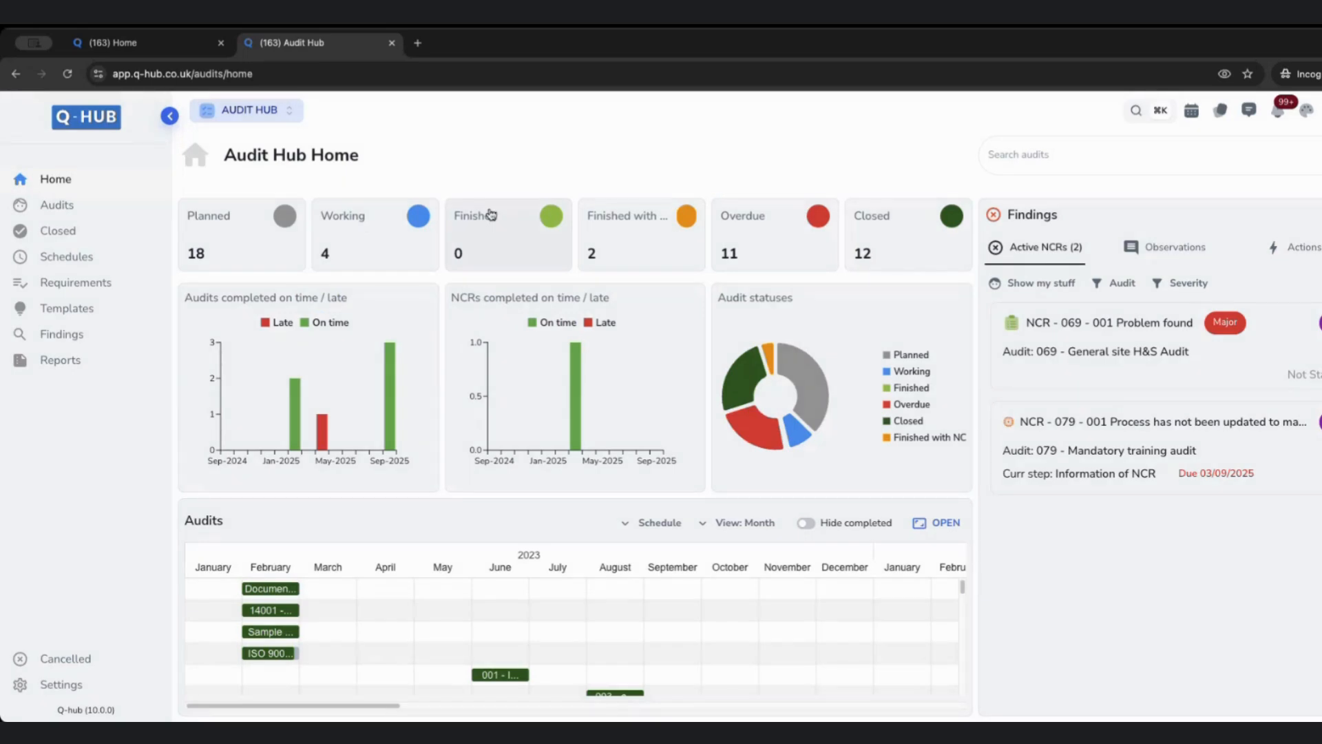
Step: Restrict the active NCRs in the home findings to own items and remove that restriction
{"action": "double_click", "coordinate": [1015, 216]}
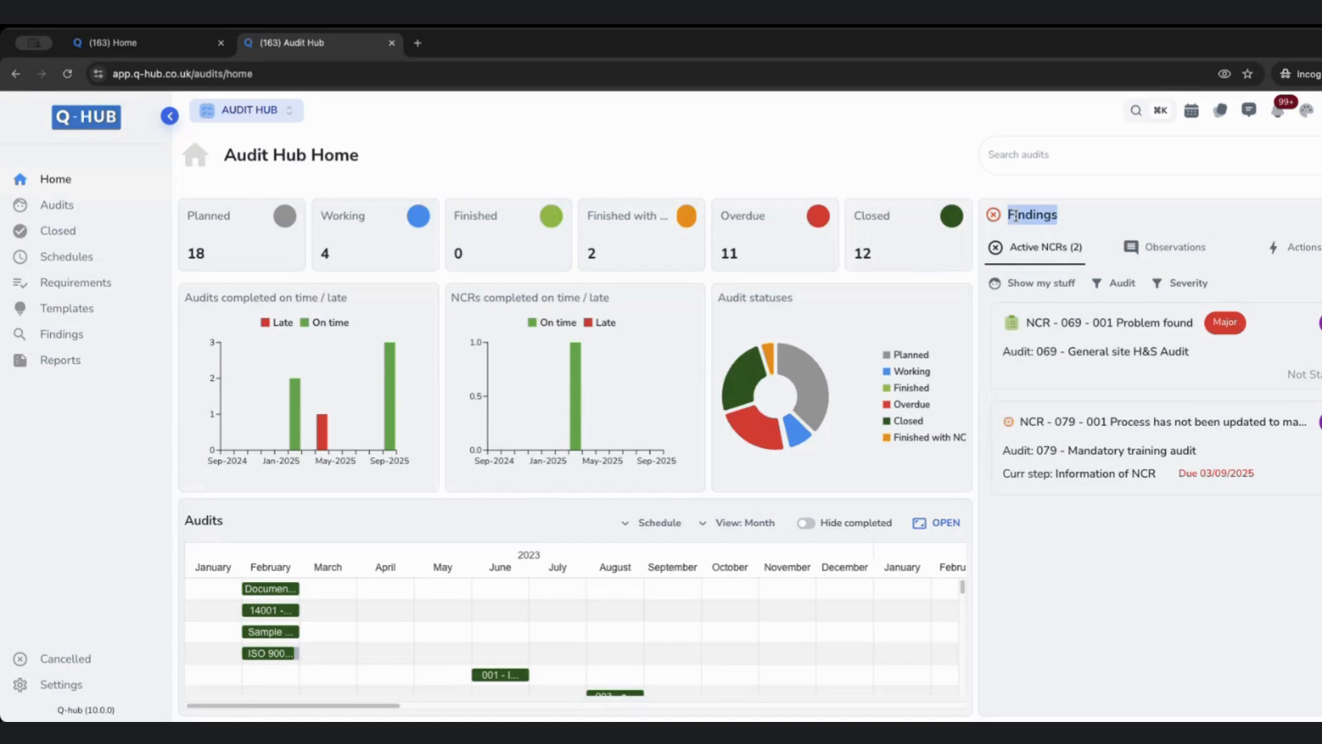
{"action": "left_click", "coordinate": [1068, 284]}
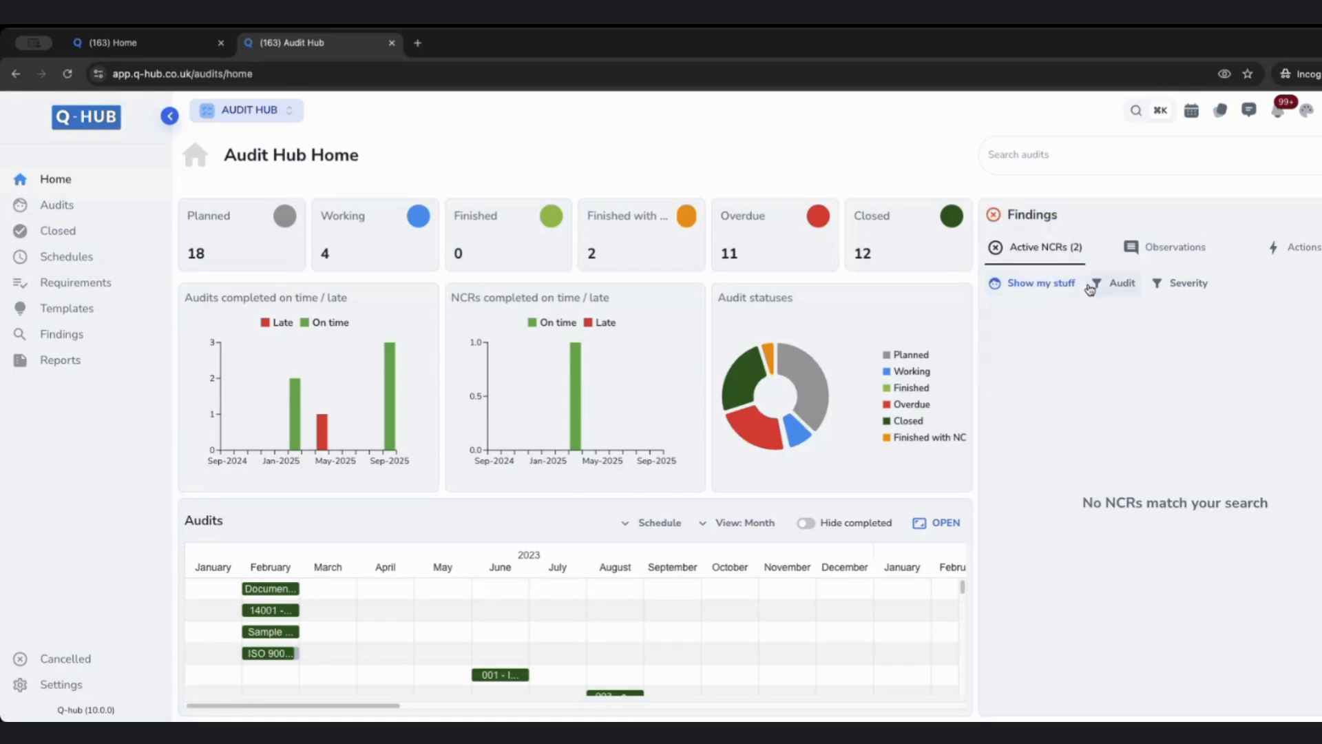
{"action": "left_click", "coordinate": [1073, 284]}
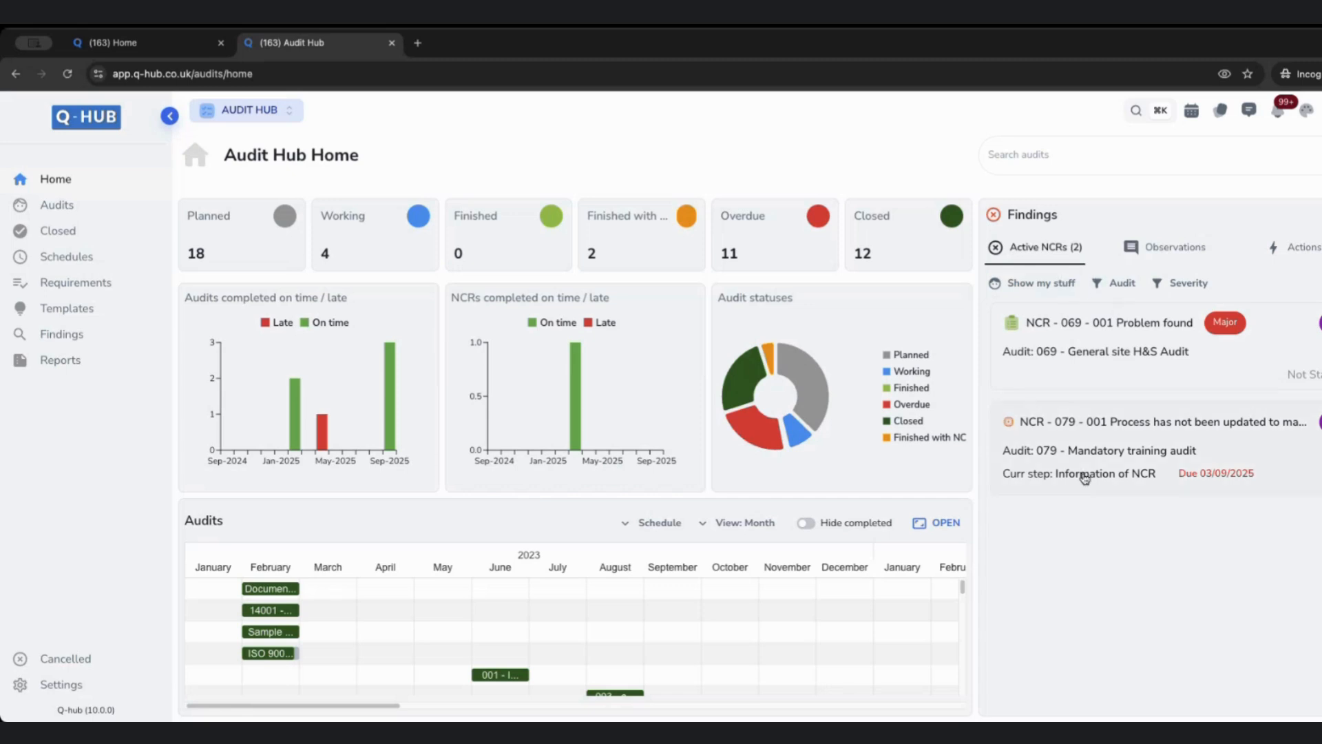